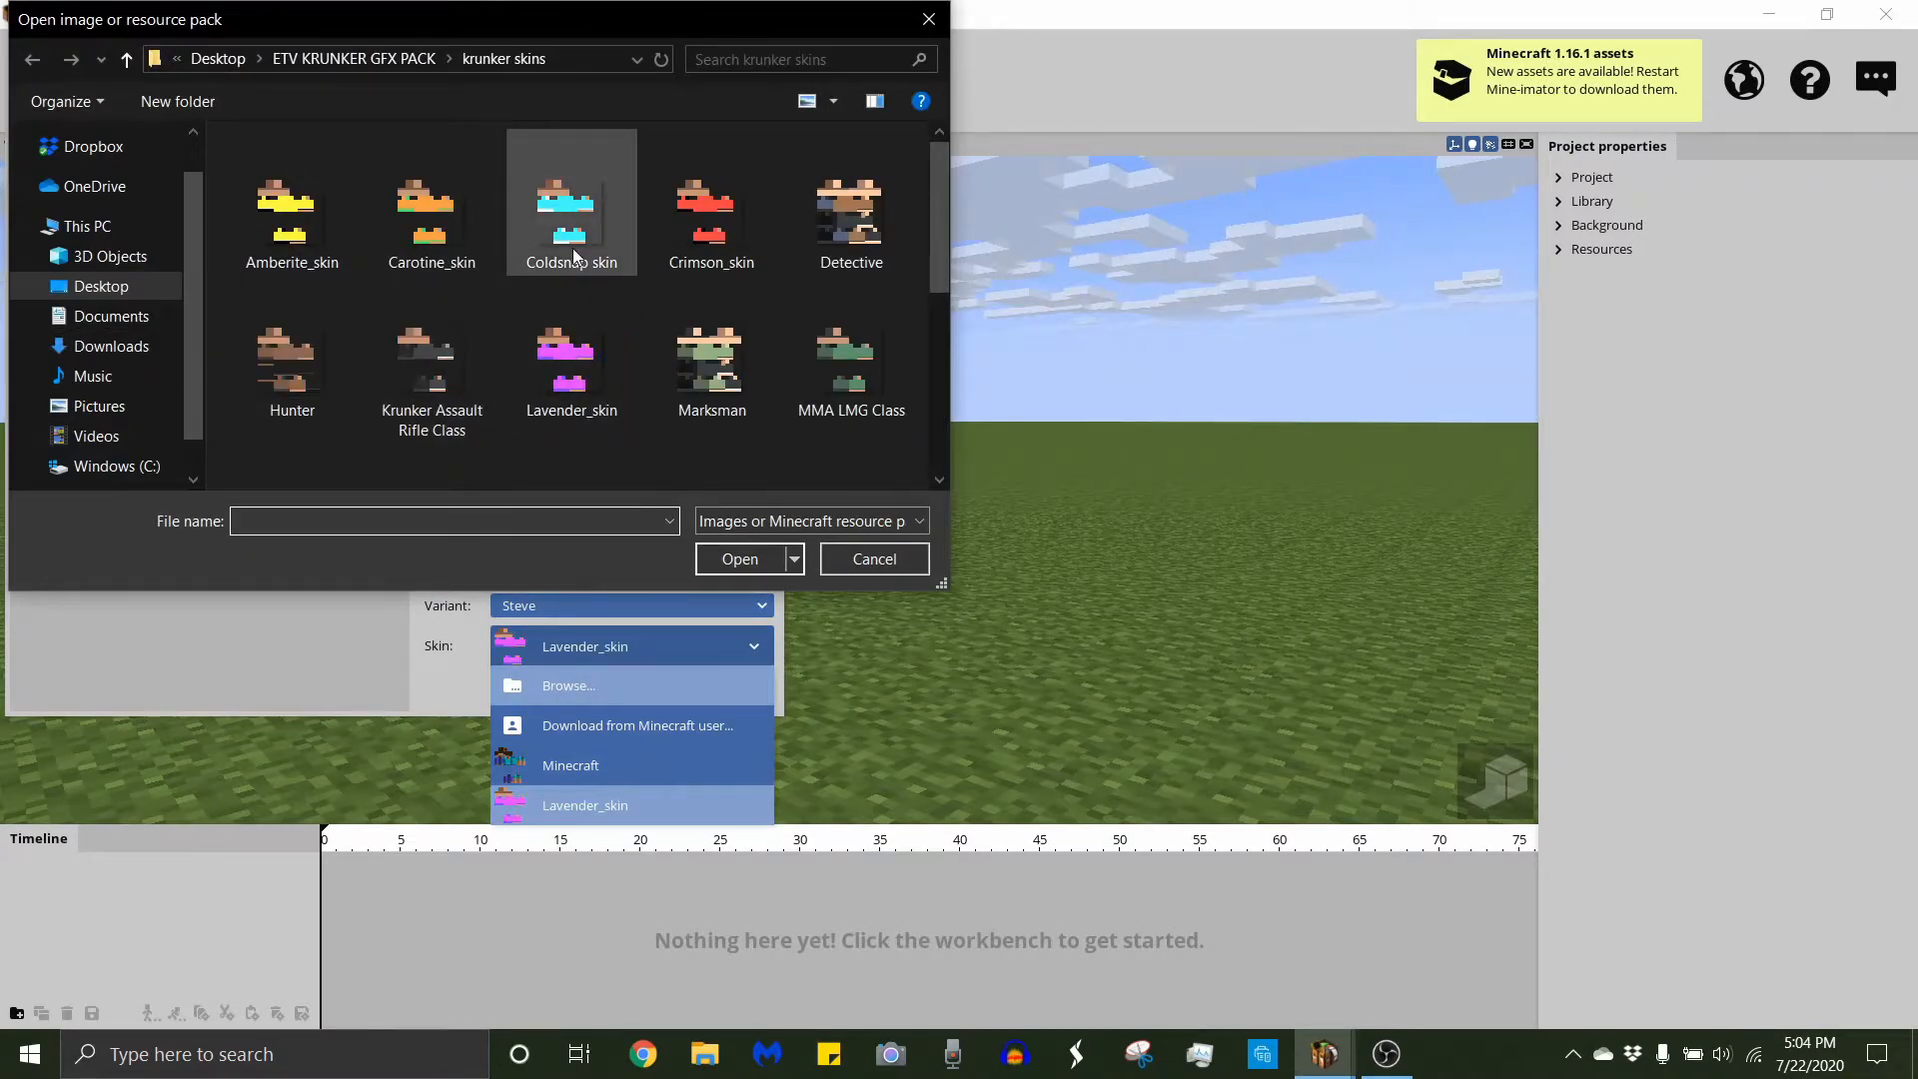
Load the Coldsnap skin from the krunker skins folder and create the Steve character with it.
double_click(574, 257)
click(598, 692)
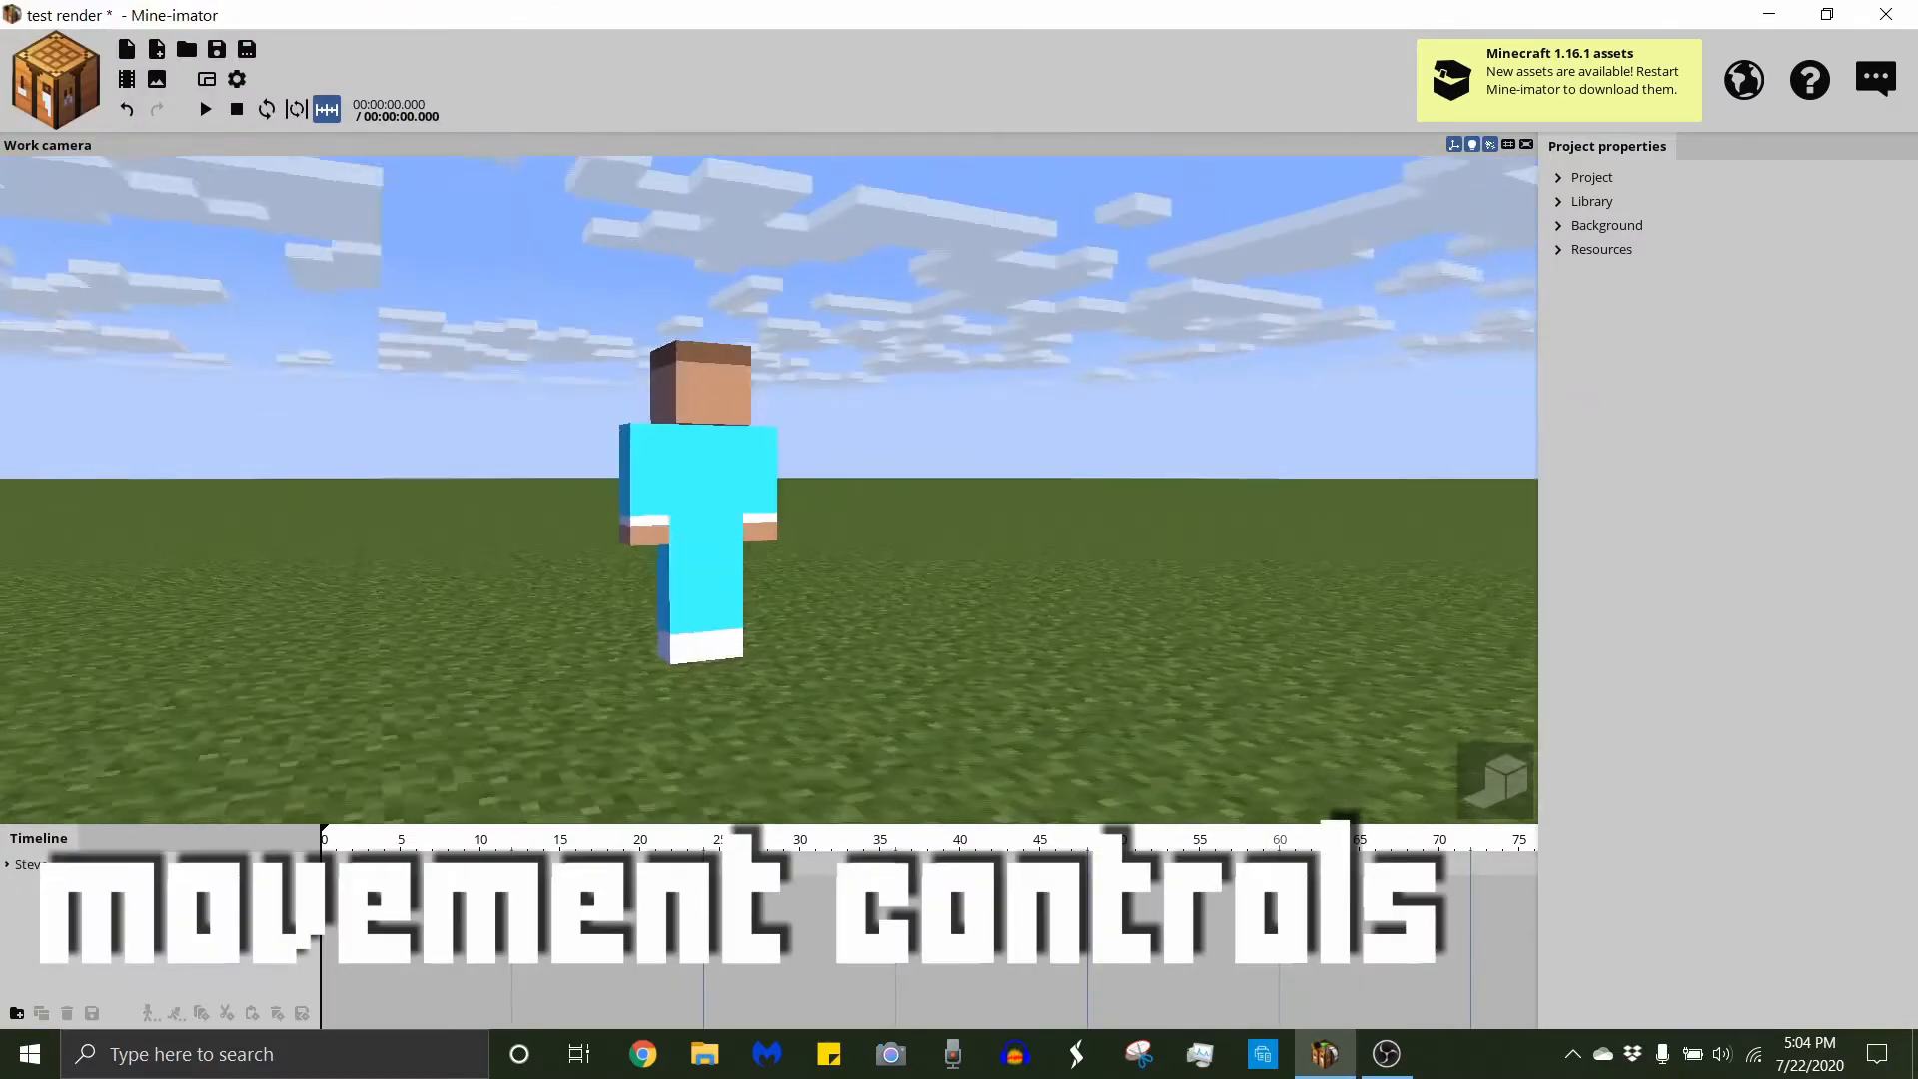
Examine the character in the scene from different distances and camera angles.
key(w)
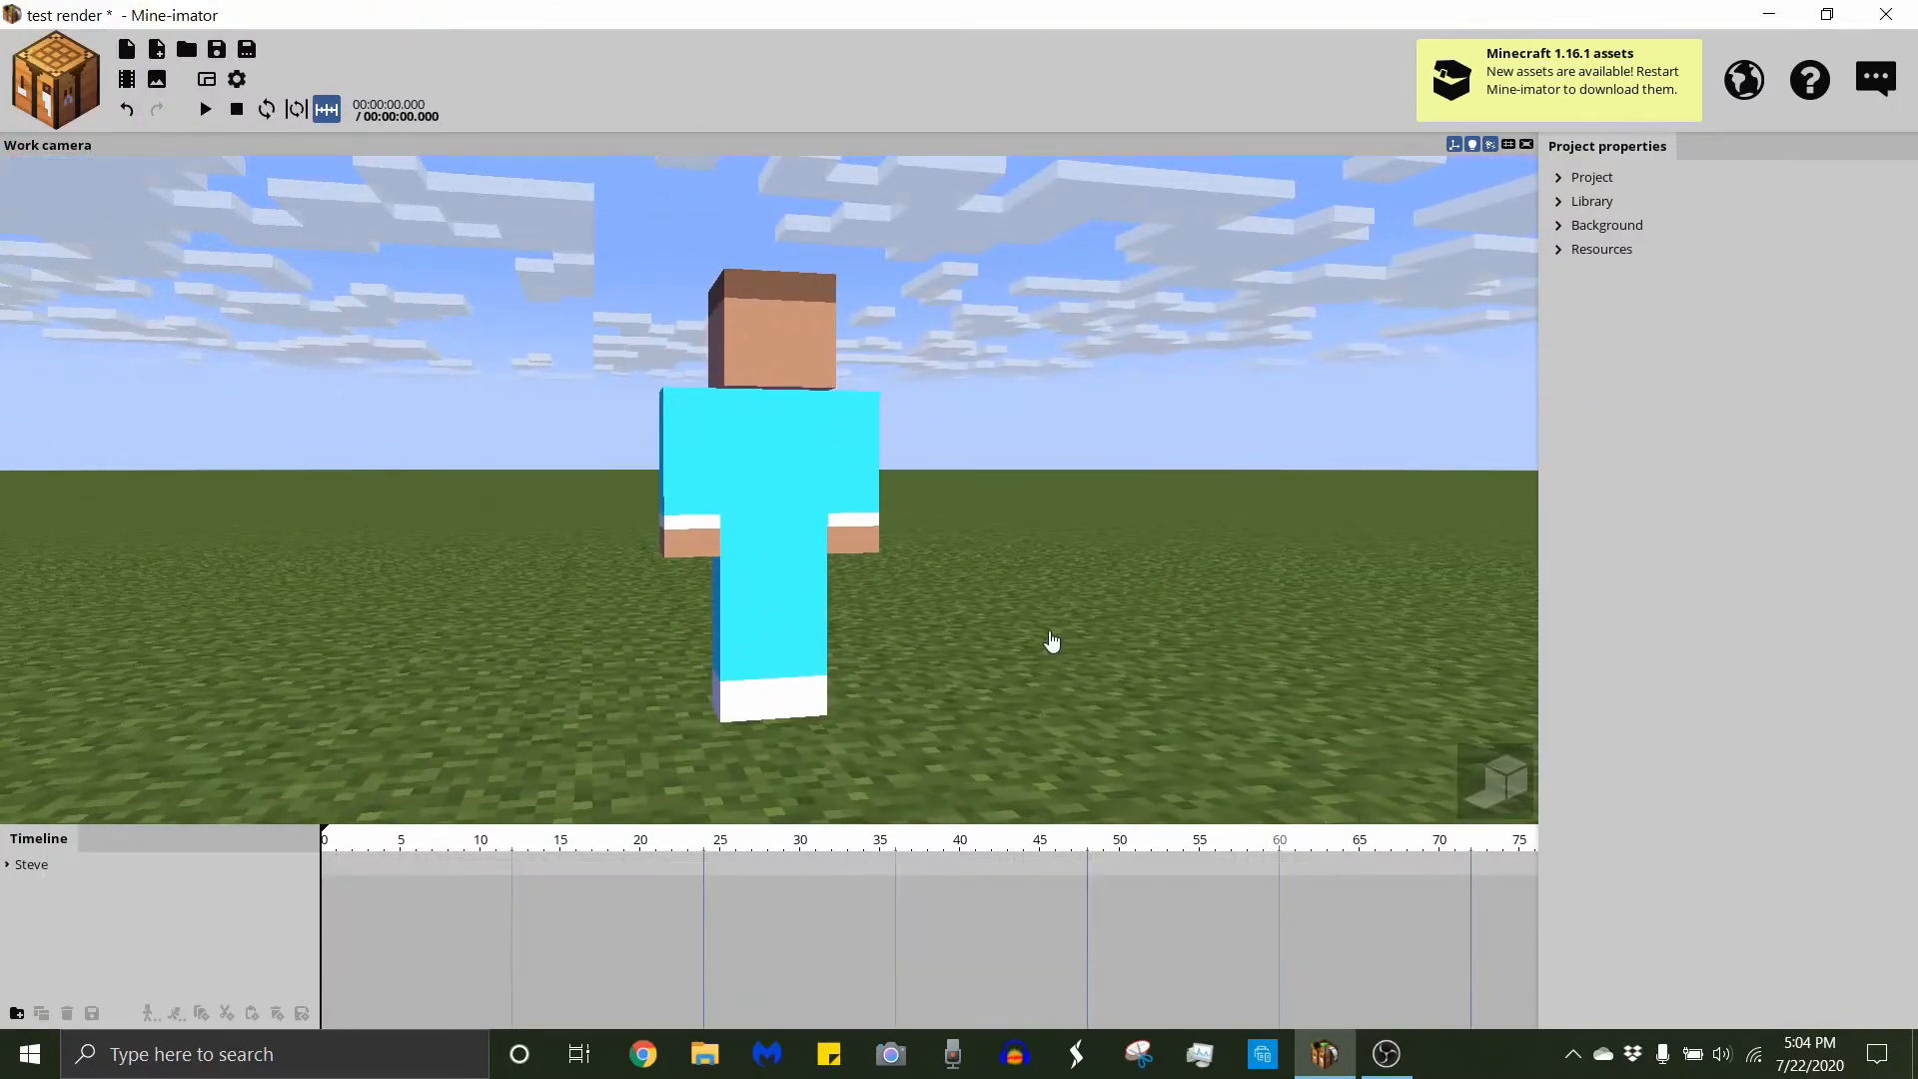
mouse_move(1051, 642)
right_down()
mouse_move(902, 683)
mouse_move(1151, 655)
mouse_move(1053, 642)
right_up()
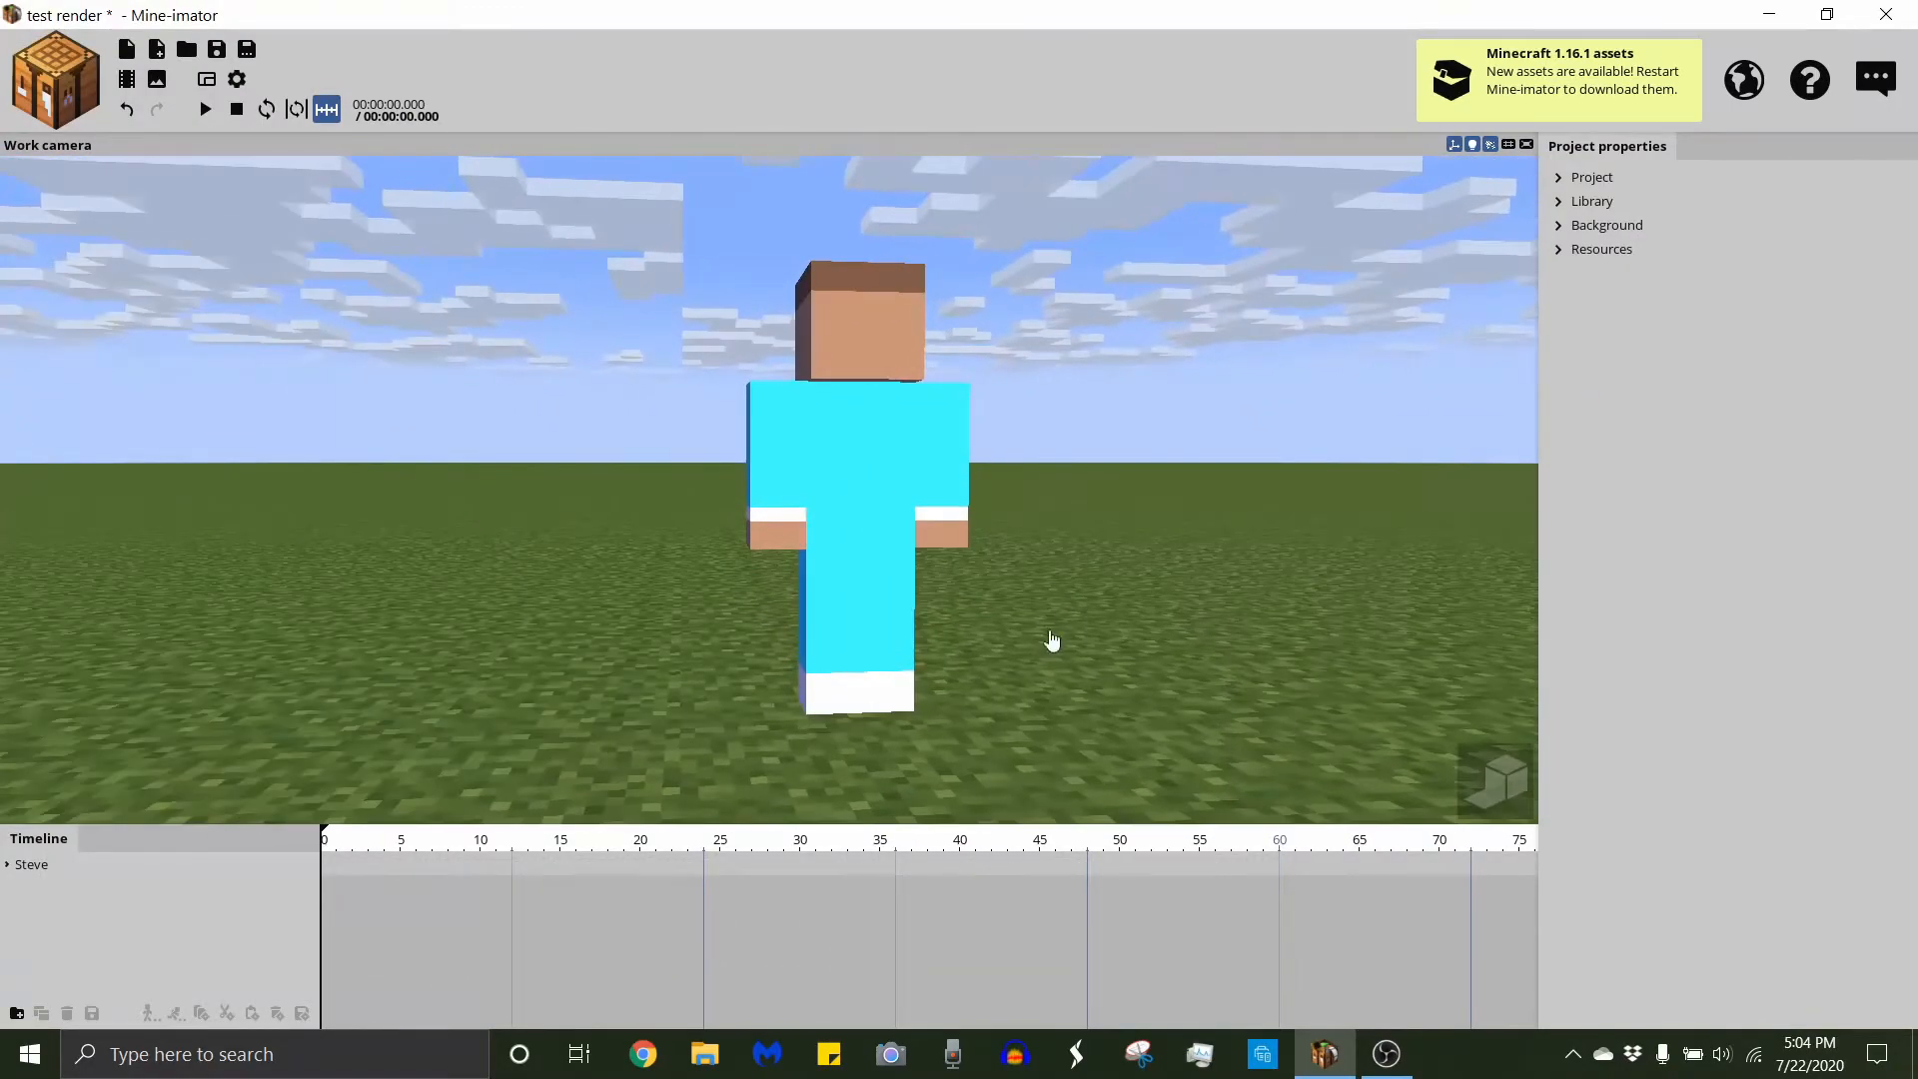
scroll(1008, 557, down, 4)
scroll(1006, 556, up, 4)
scroll(1006, 556, down, 4)
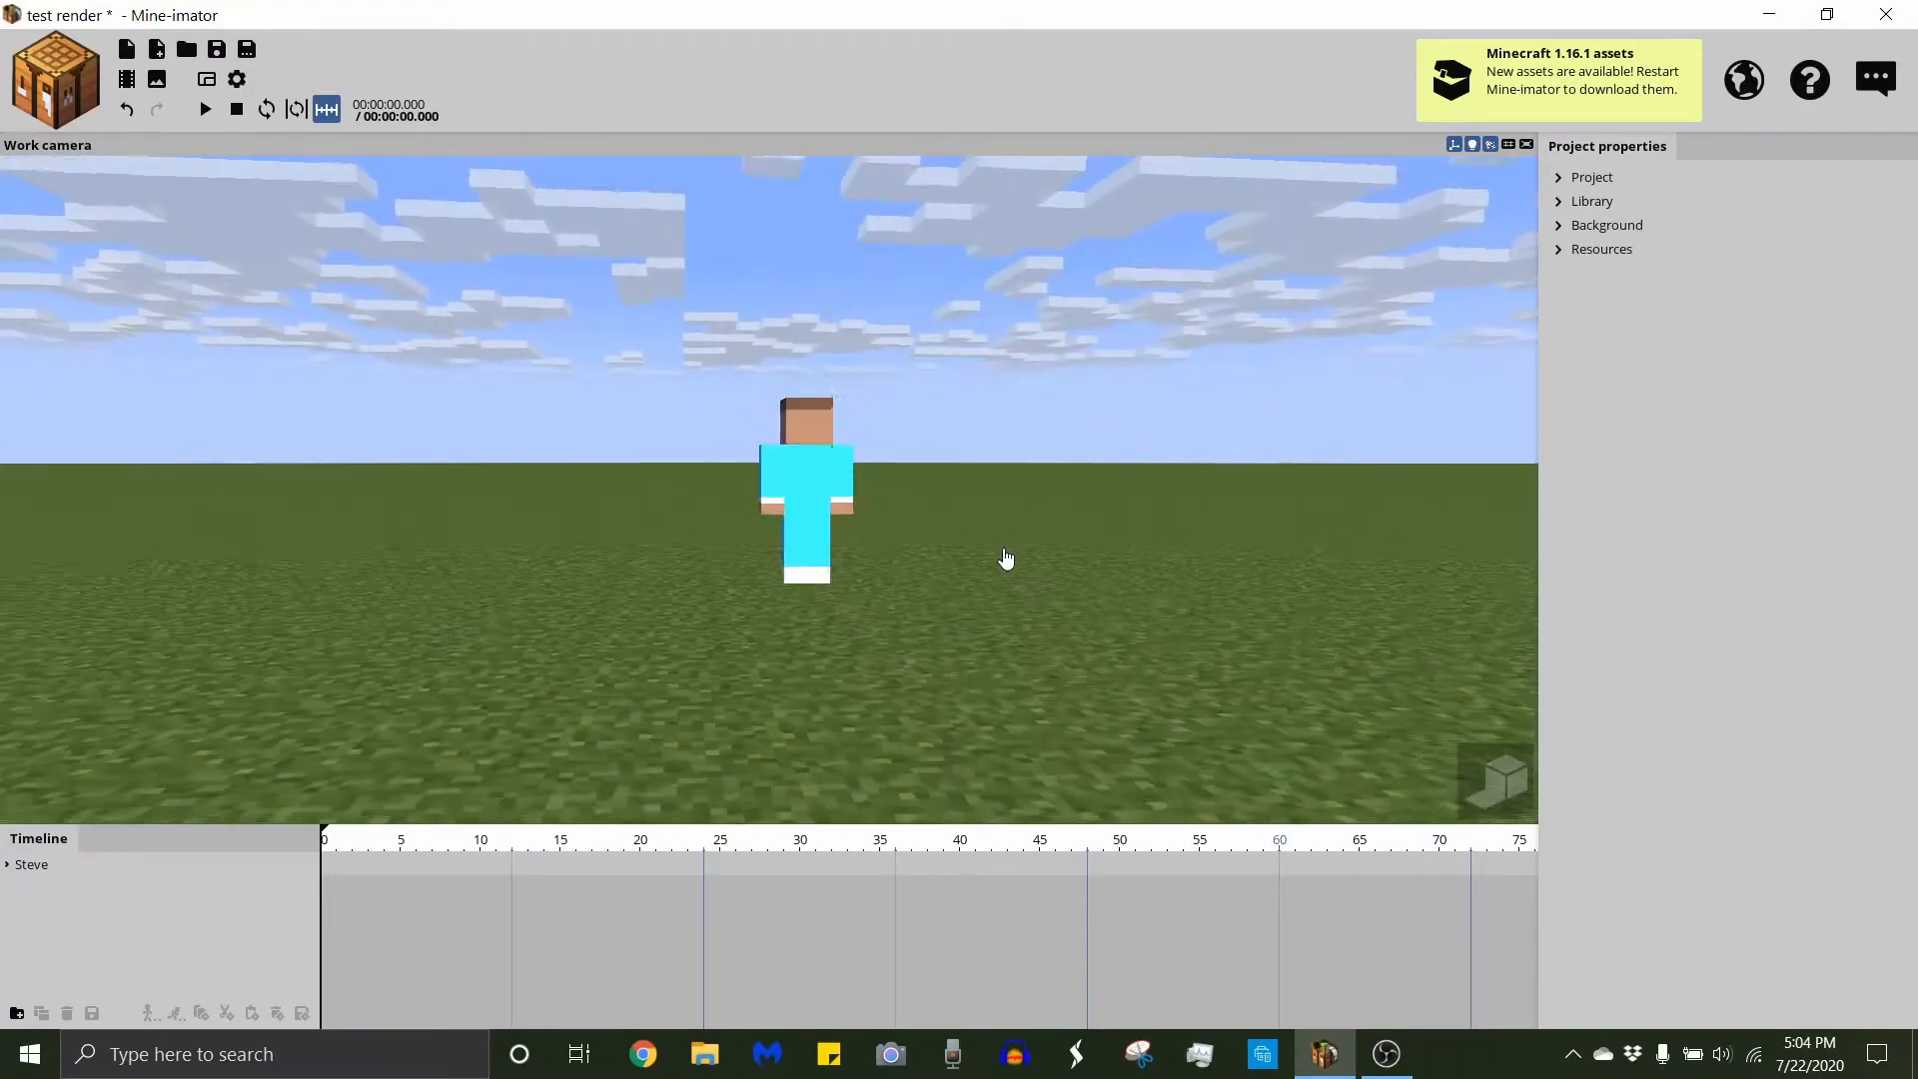
scroll(1006, 556, up, 5)
scroll(1056, 582, down, 5)
drag(1051, 599, 199, 650)
drag(774, 689, 764, 602)
scroll(1421, 708, up, 3)
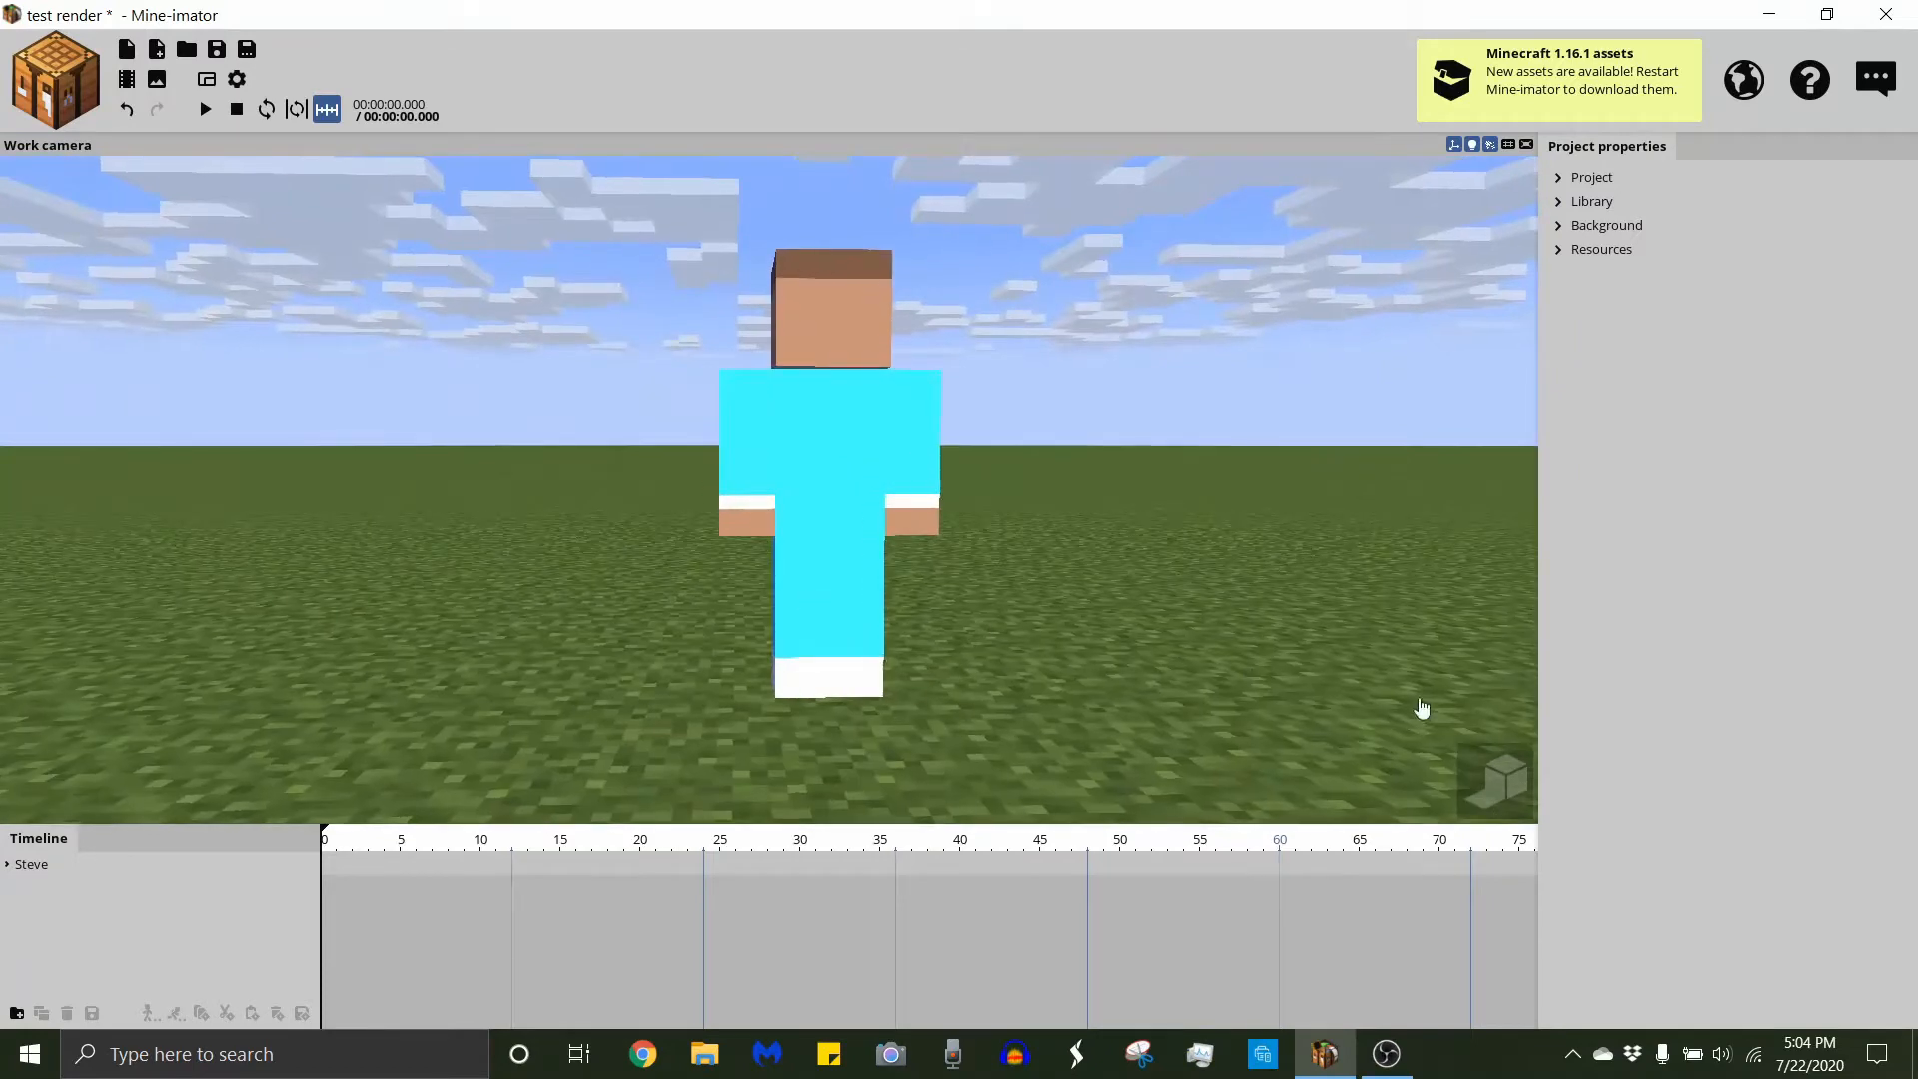
Preview the character in high quality render mode, and return to the normal view.
click(1519, 789)
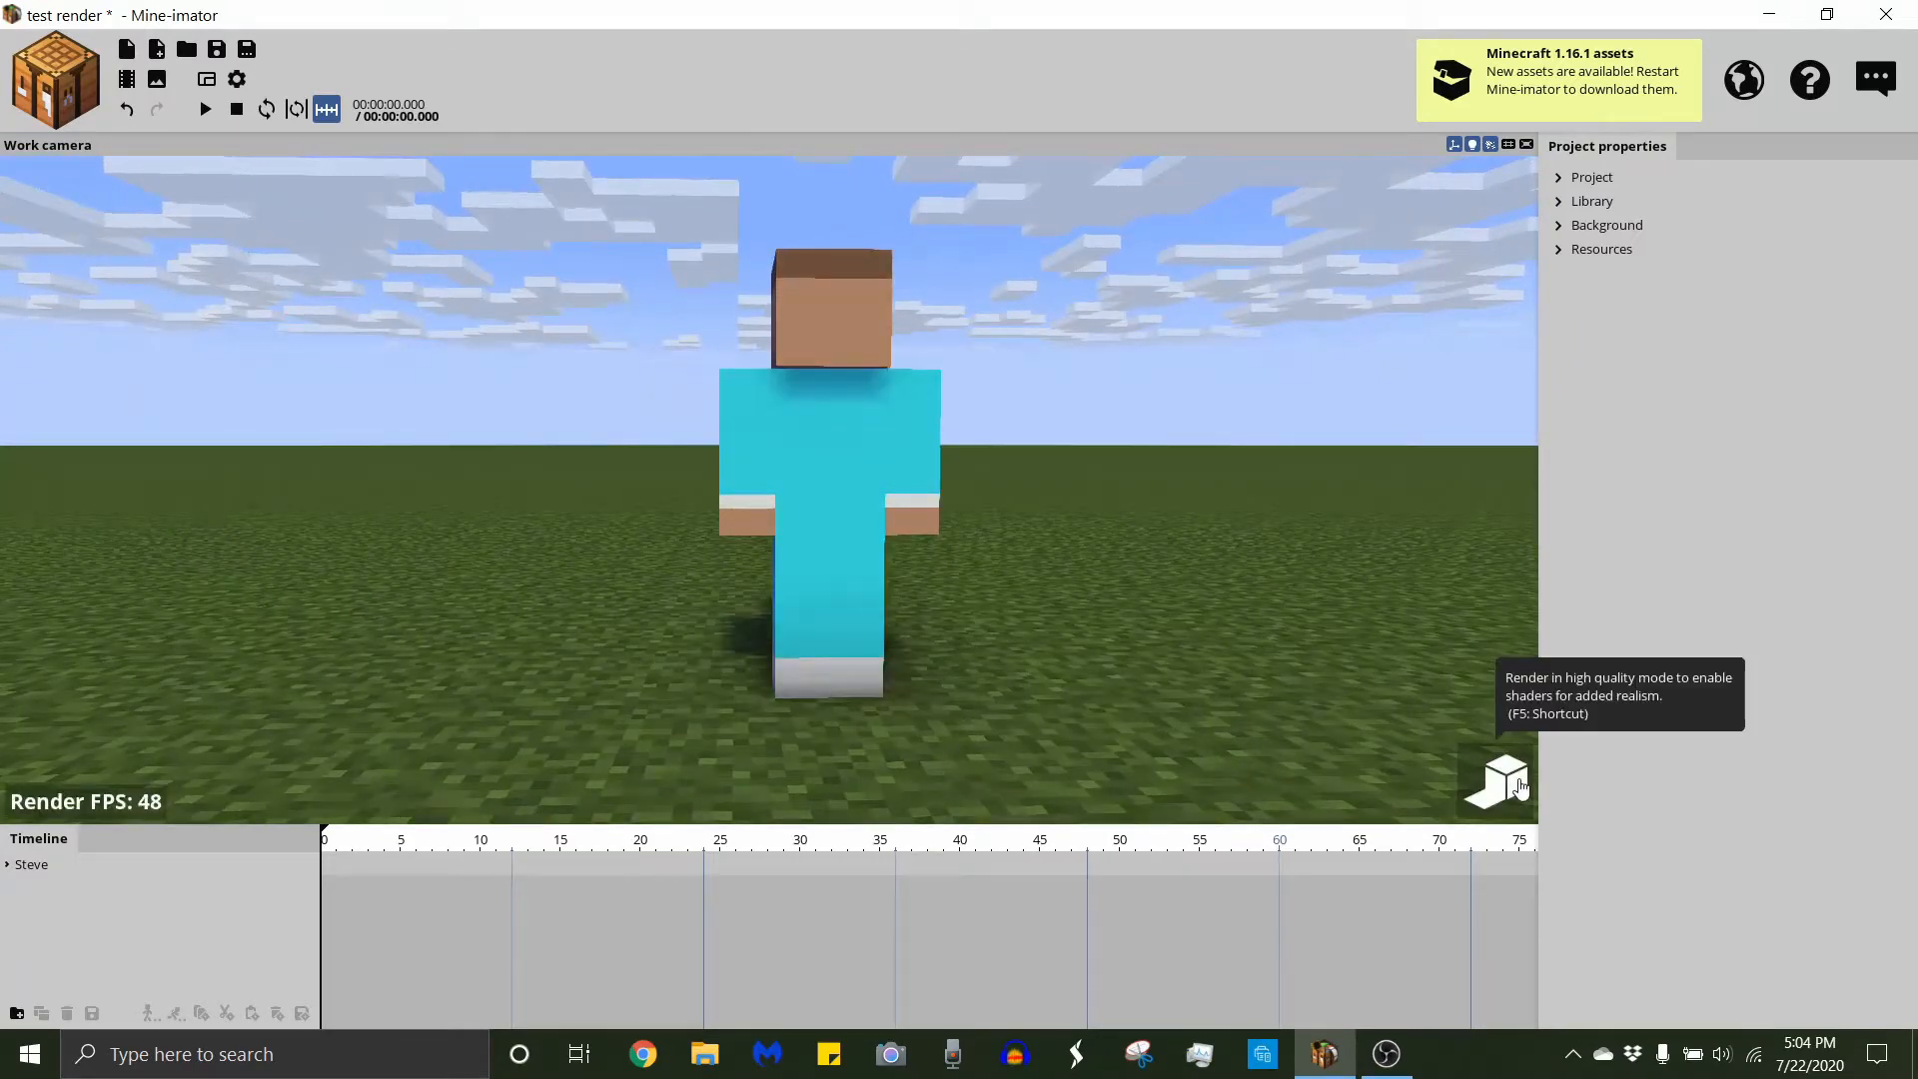
click(1520, 788)
click(1520, 788)
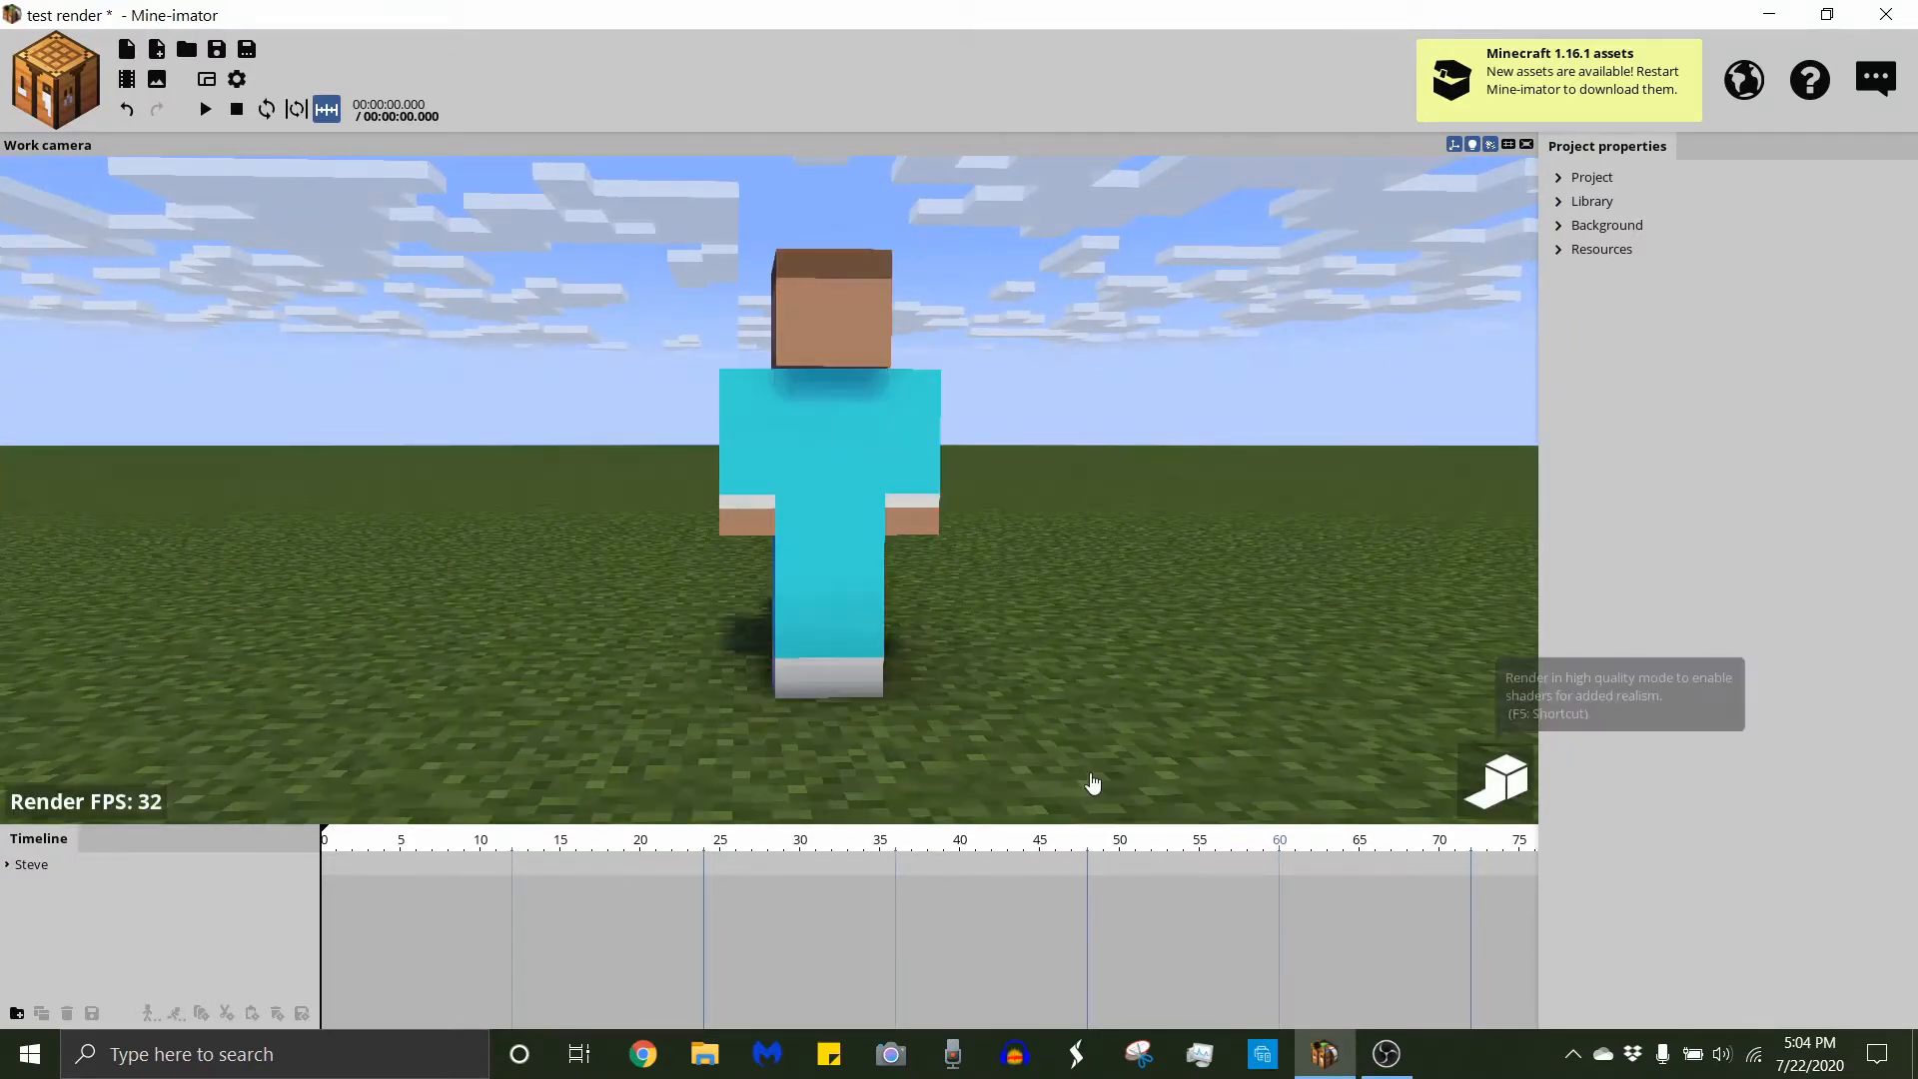
middle_drag(1092, 783, 989, 759)
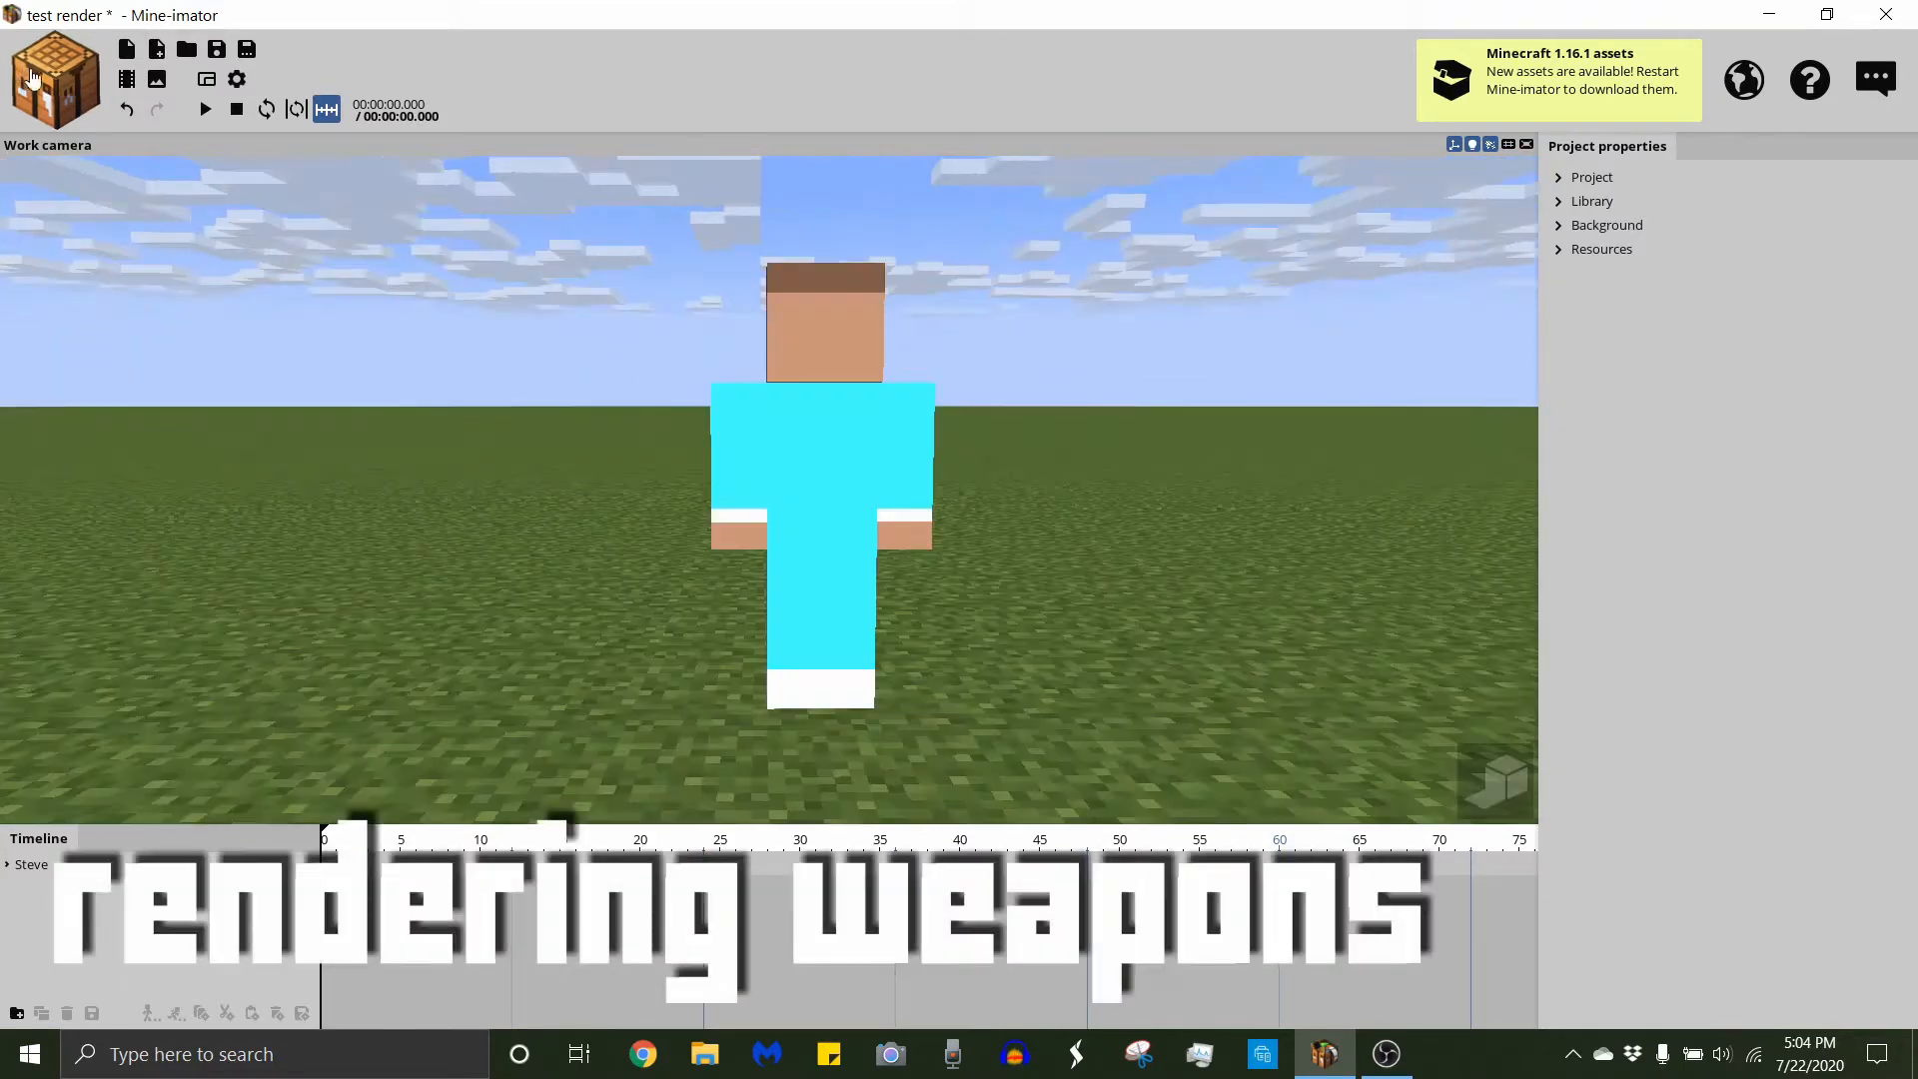
Create a new item in the scene using the default diamond sword.
click(55, 80)
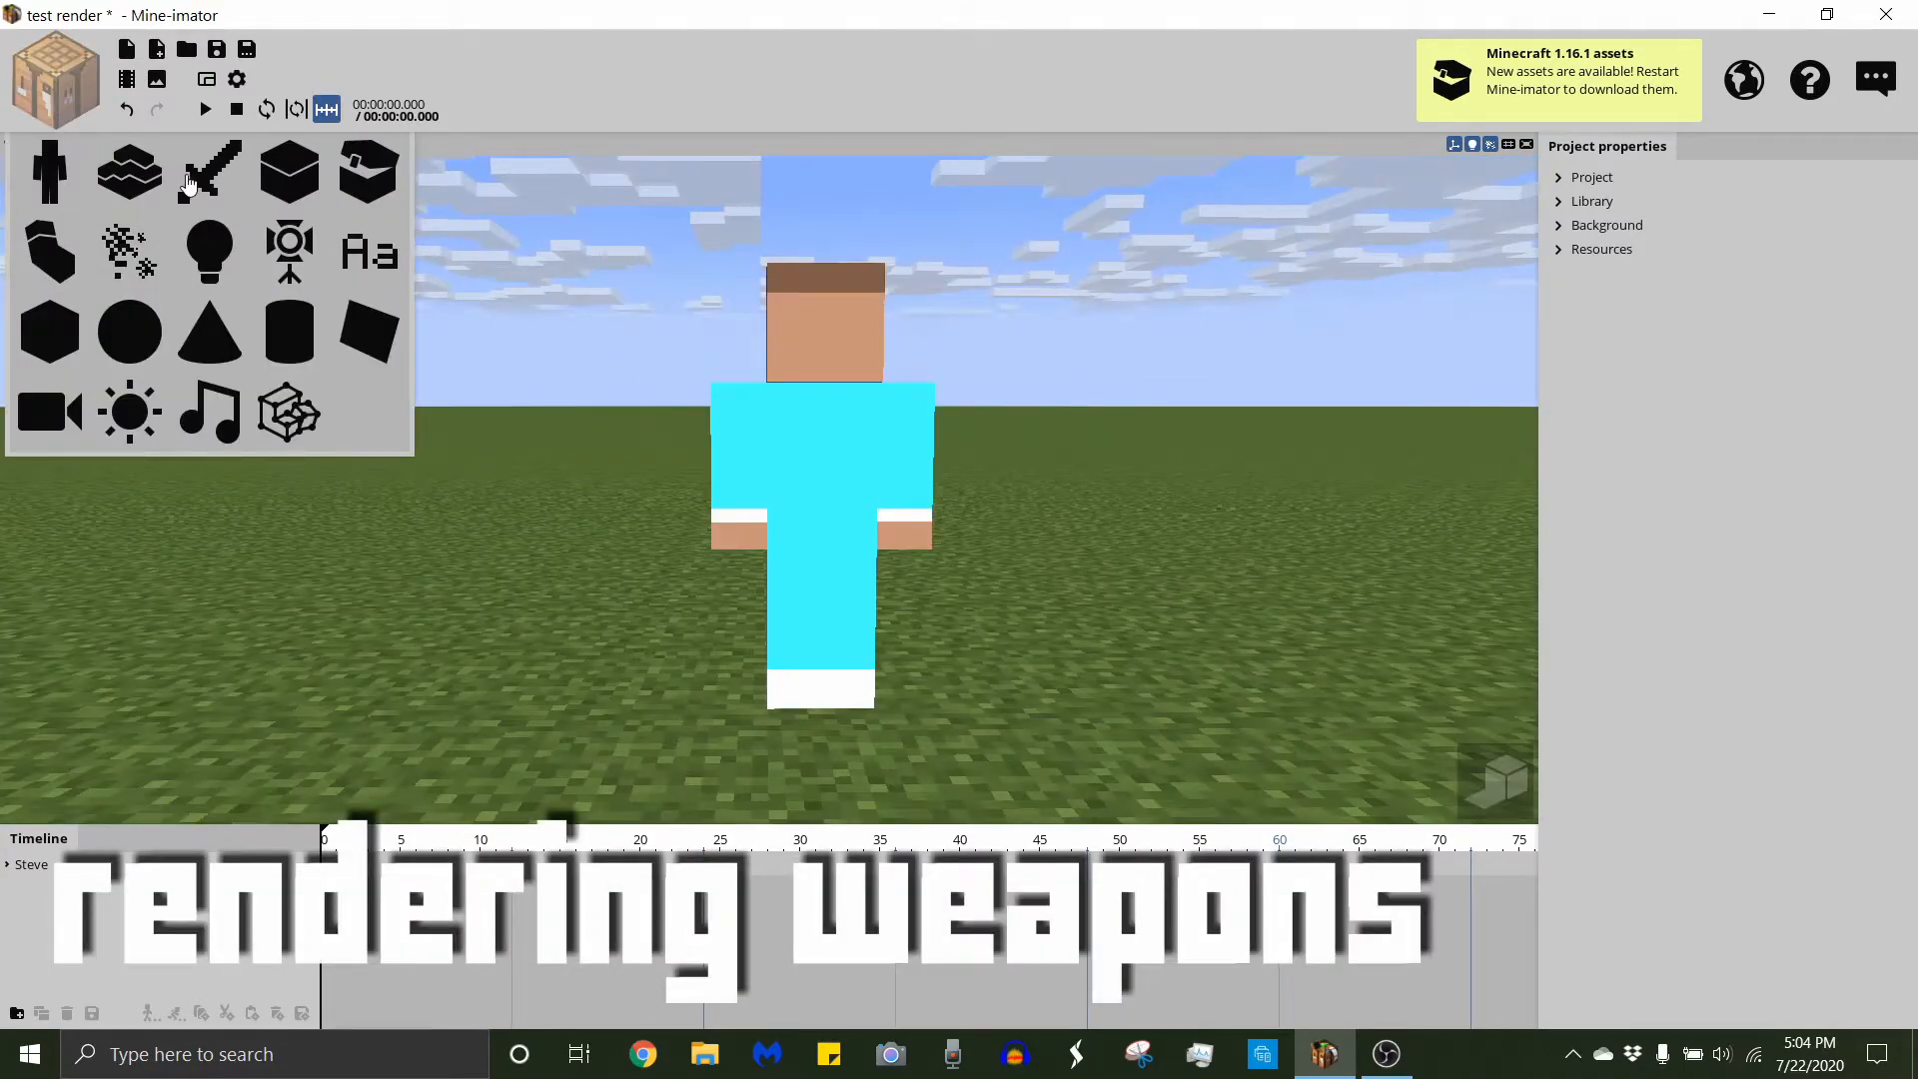
click(189, 184)
click(585, 681)
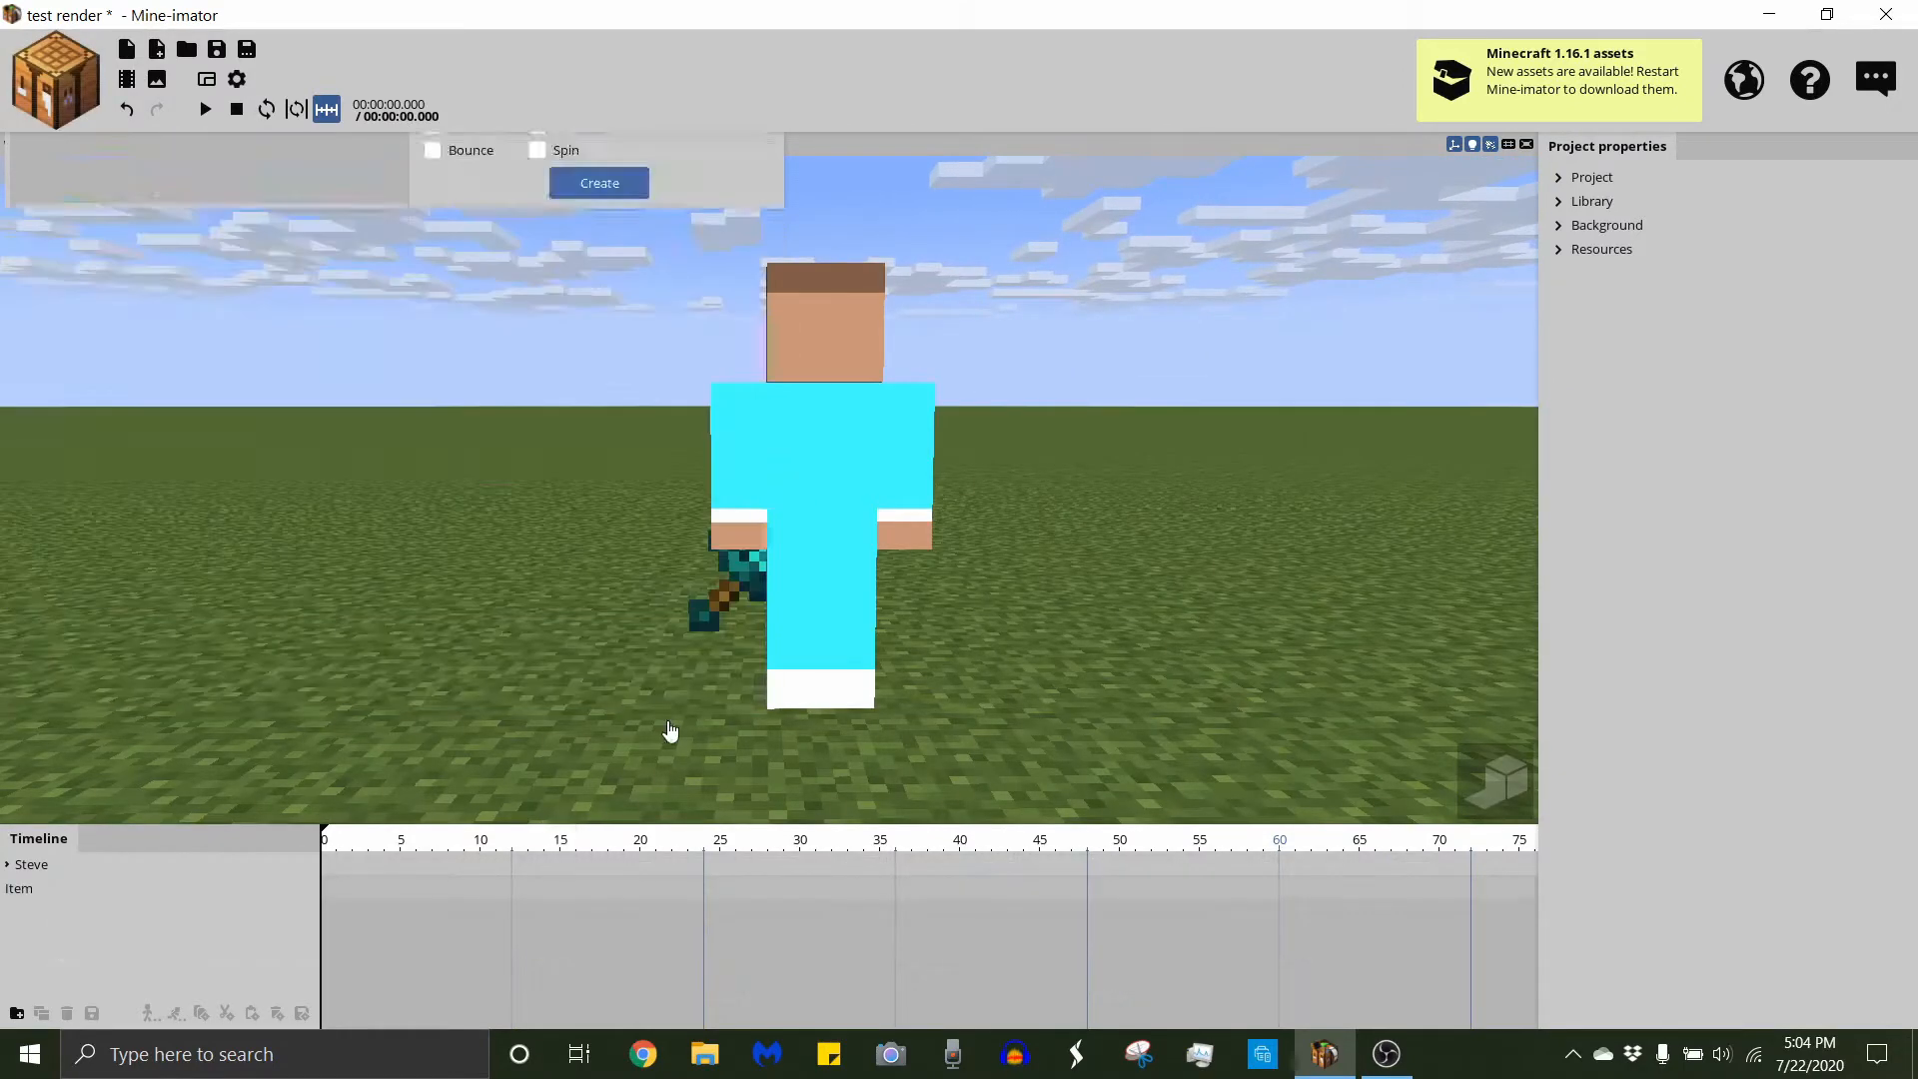
Select the sword, try rotating it about 53° around its Z axis, and undo the rotation.
click(706, 613)
right_drag(436, 742, 495, 751)
drag(318, 741, 467, 753)
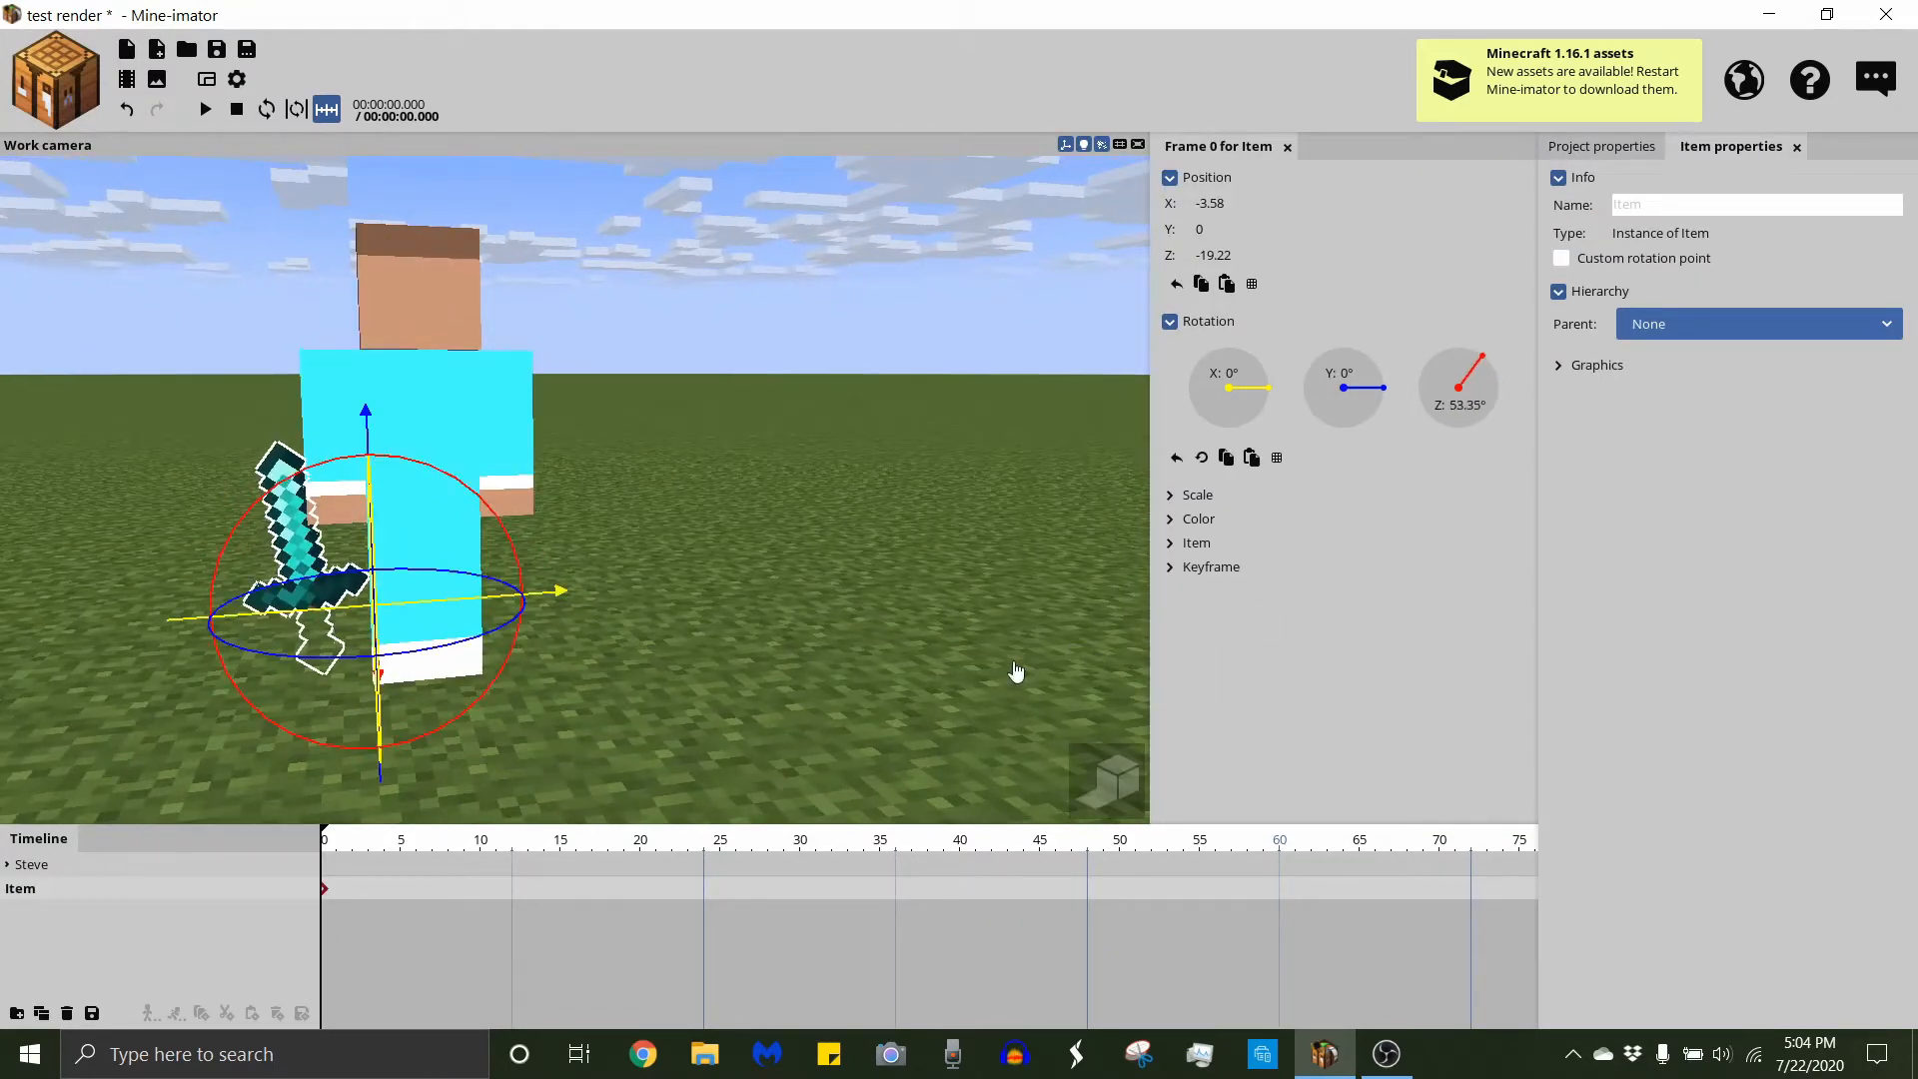
key(ctrl+z)
Move the sword along the Z axis to about 11.41, in front of the character.
right_drag(727, 768, 559, 650)
drag(557, 640, 885, 691)
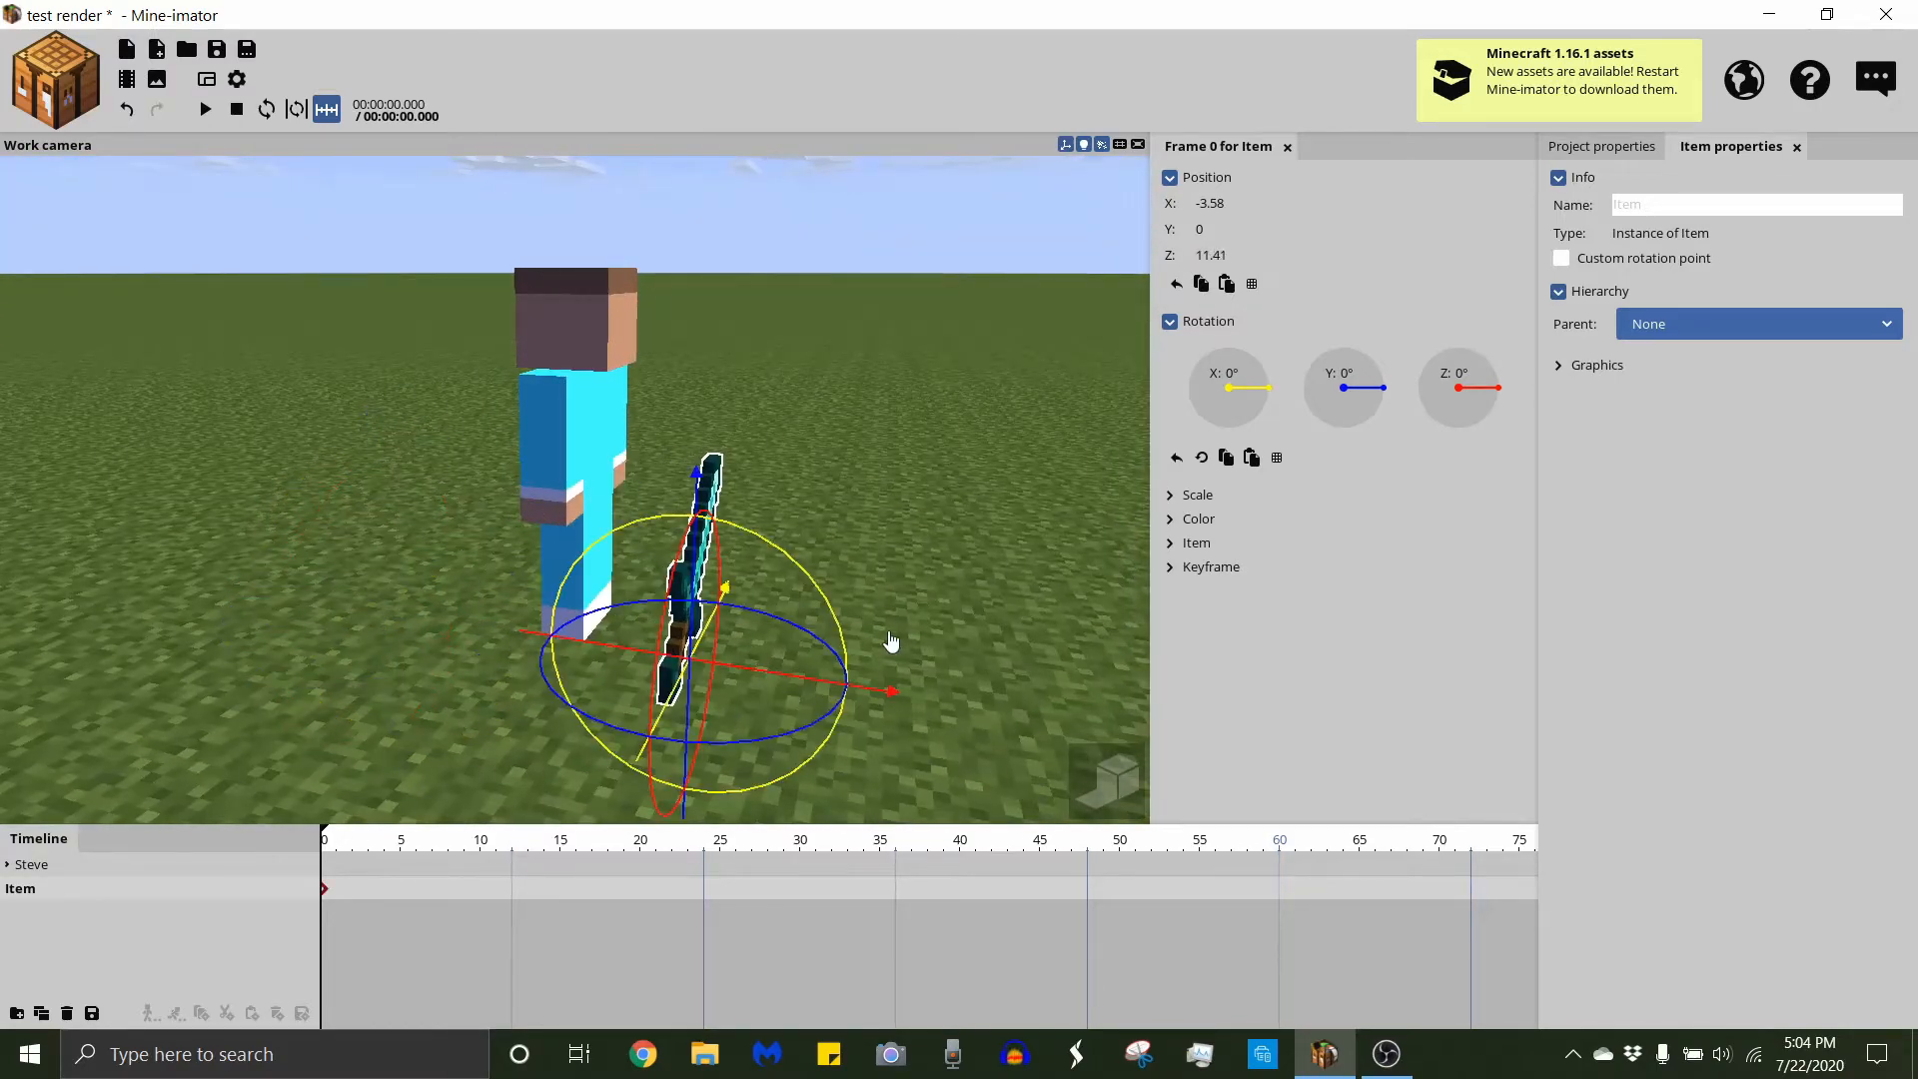
right_drag(889, 638, 889, 638)
drag(657, 713, 646, 710)
right_drag(646, 710, 671, 711)
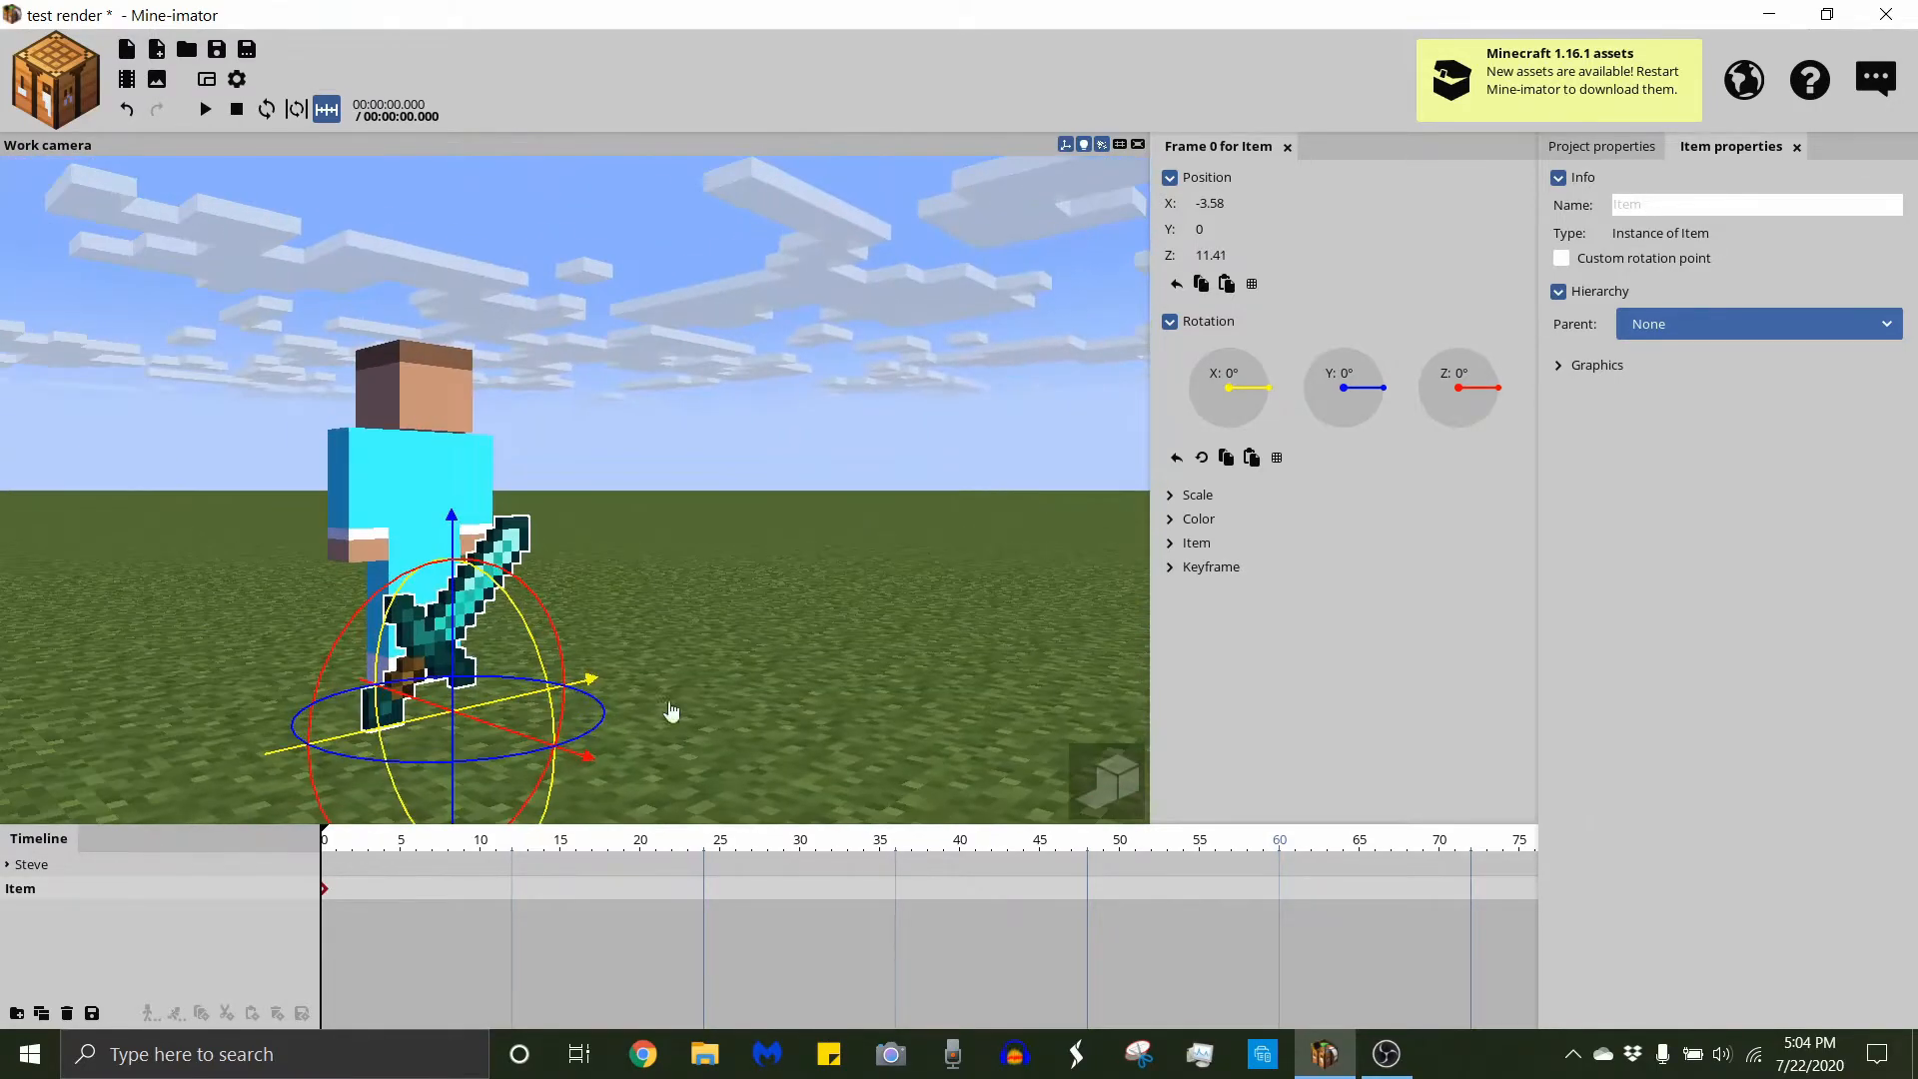
drag(671, 711, 639, 699)
right_drag(640, 699, 682, 669)
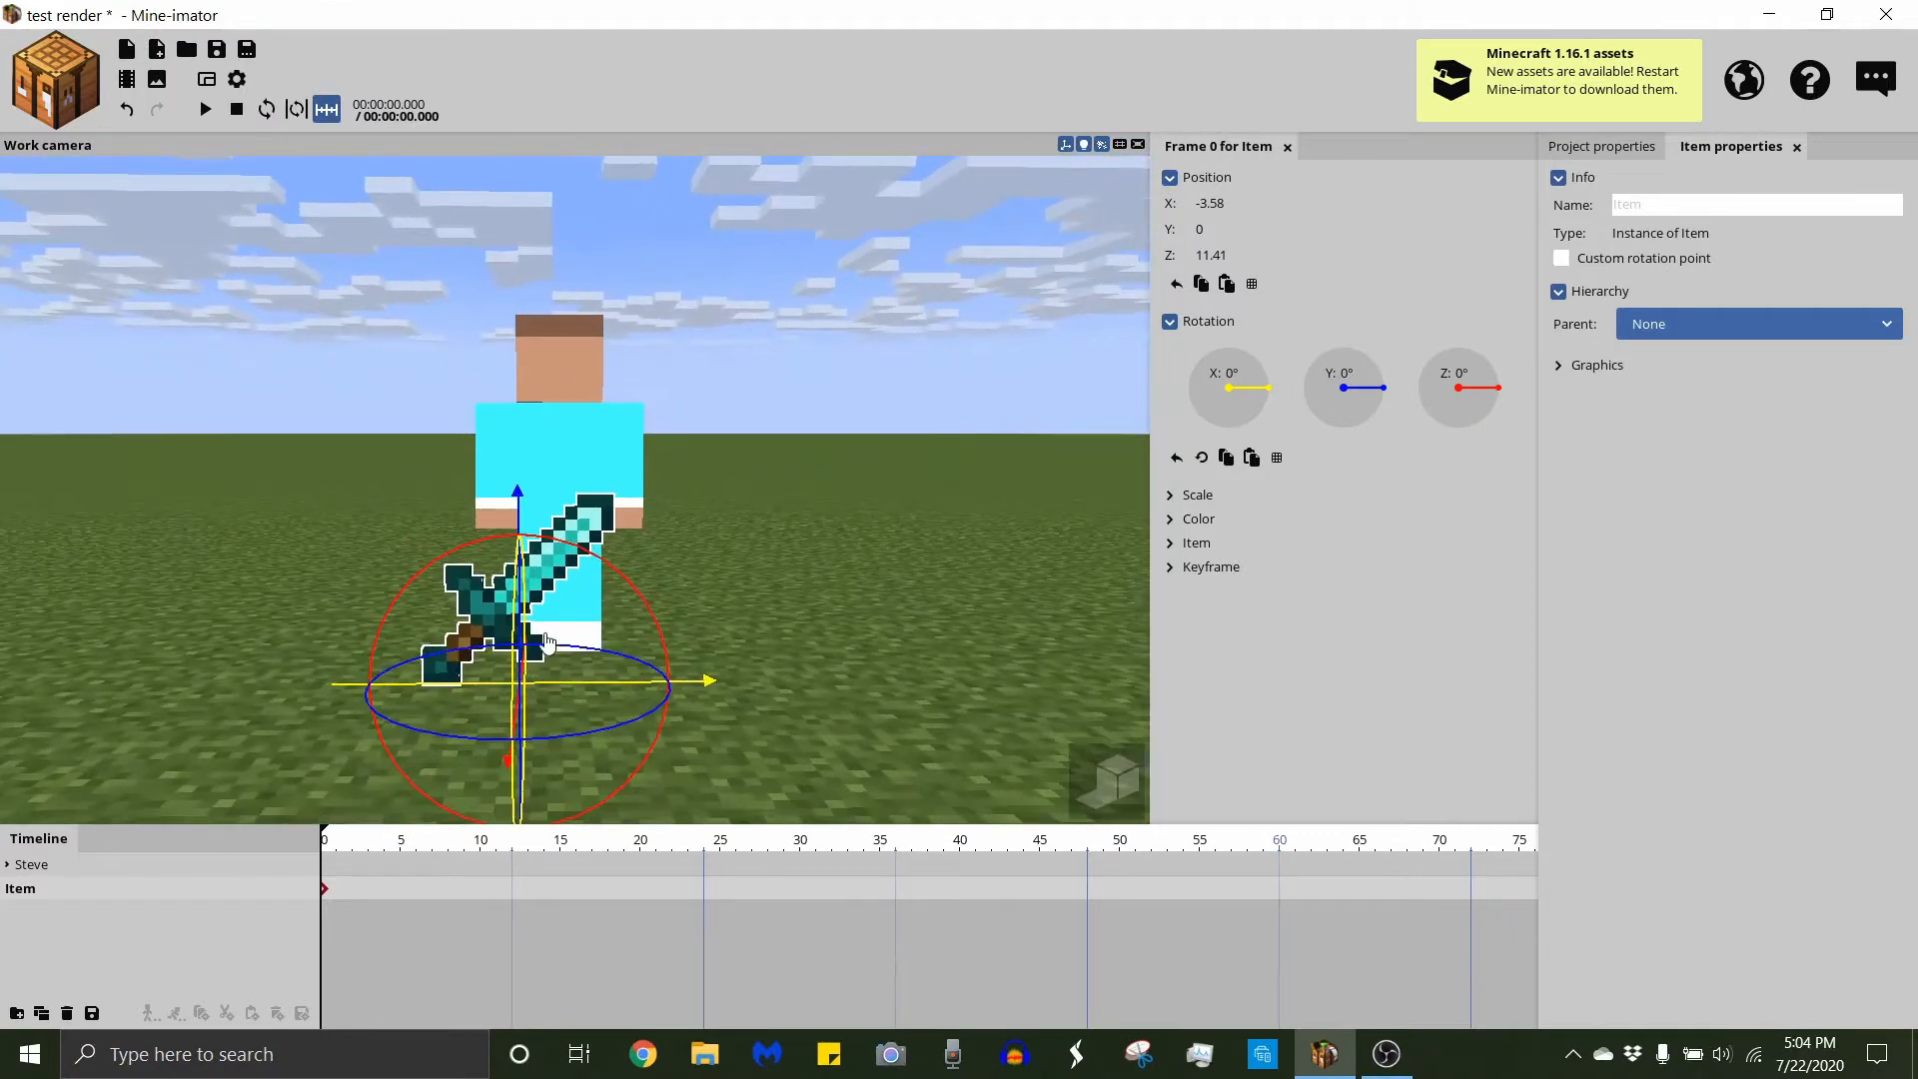
click(557, 634)
click(667, 624)
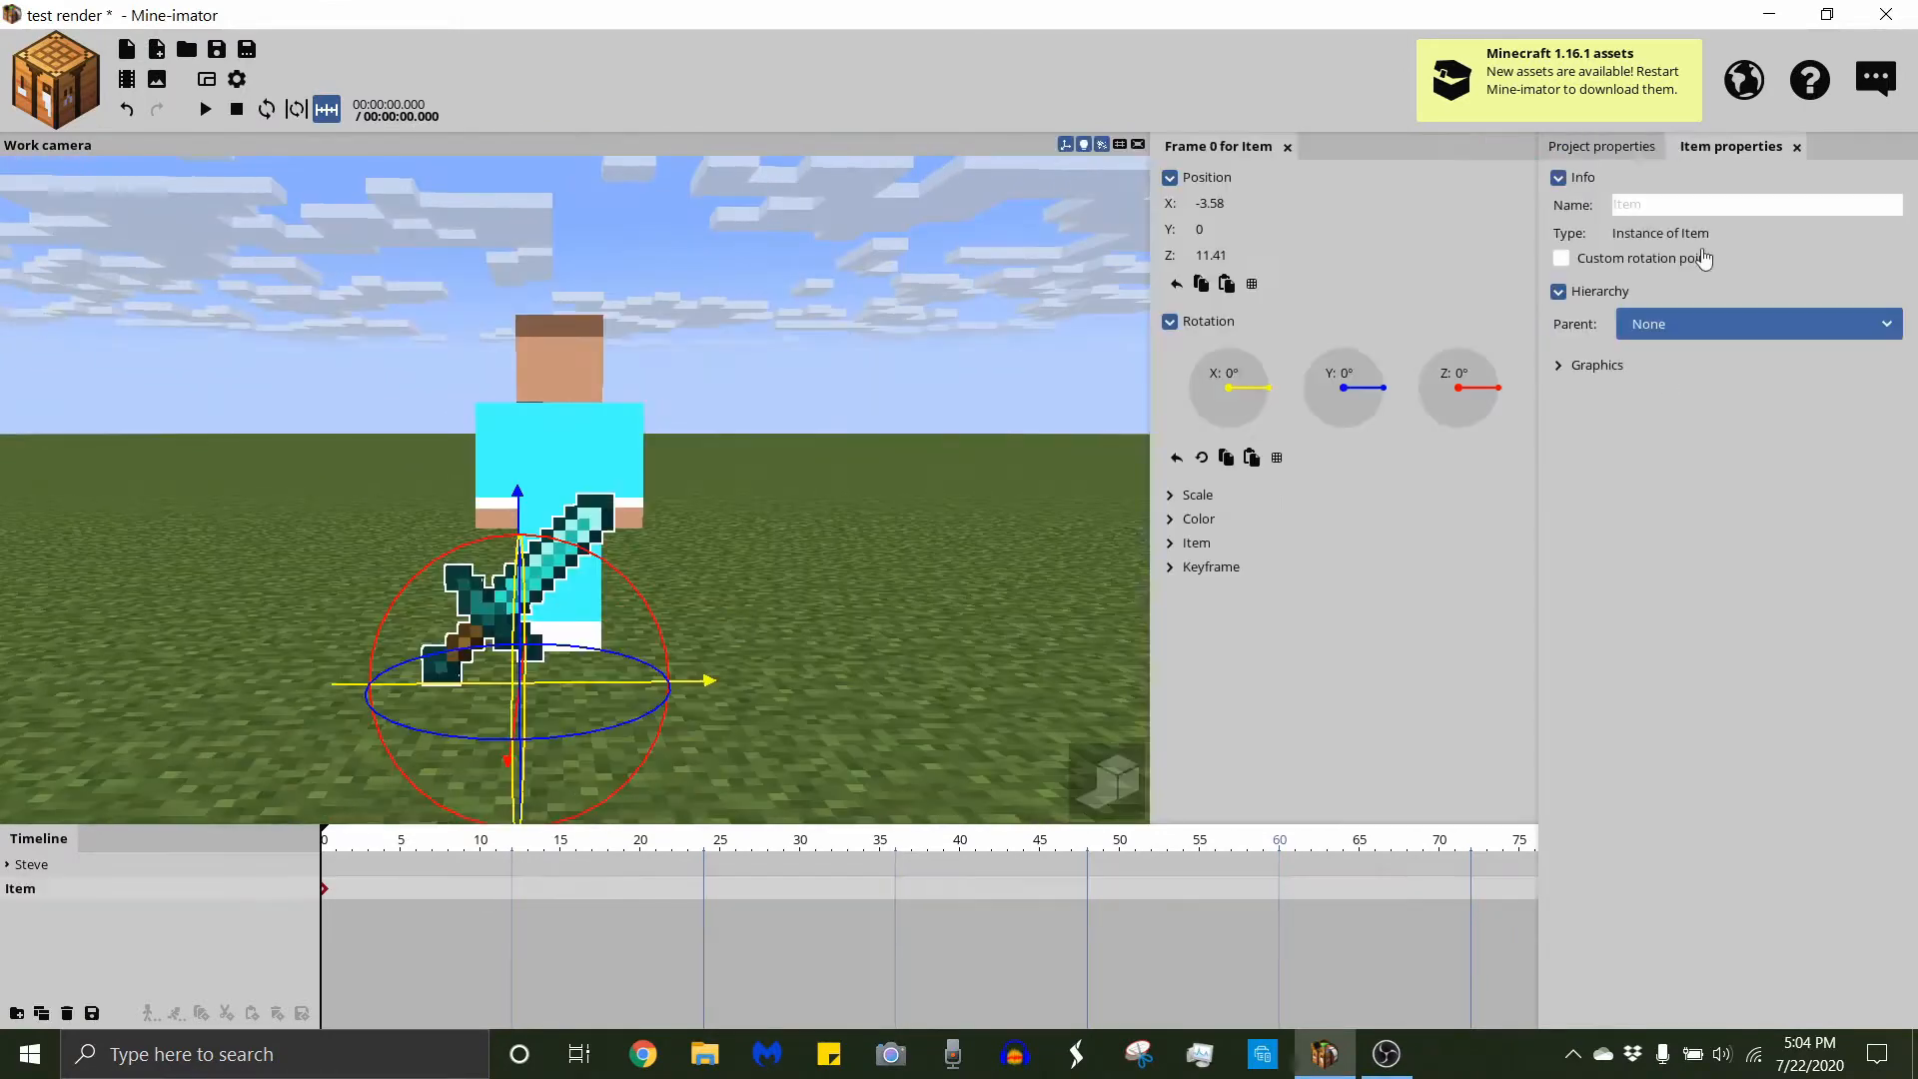
Show the sword item in the project library and browse for a replacement image.
click(1599, 148)
click(1584, 202)
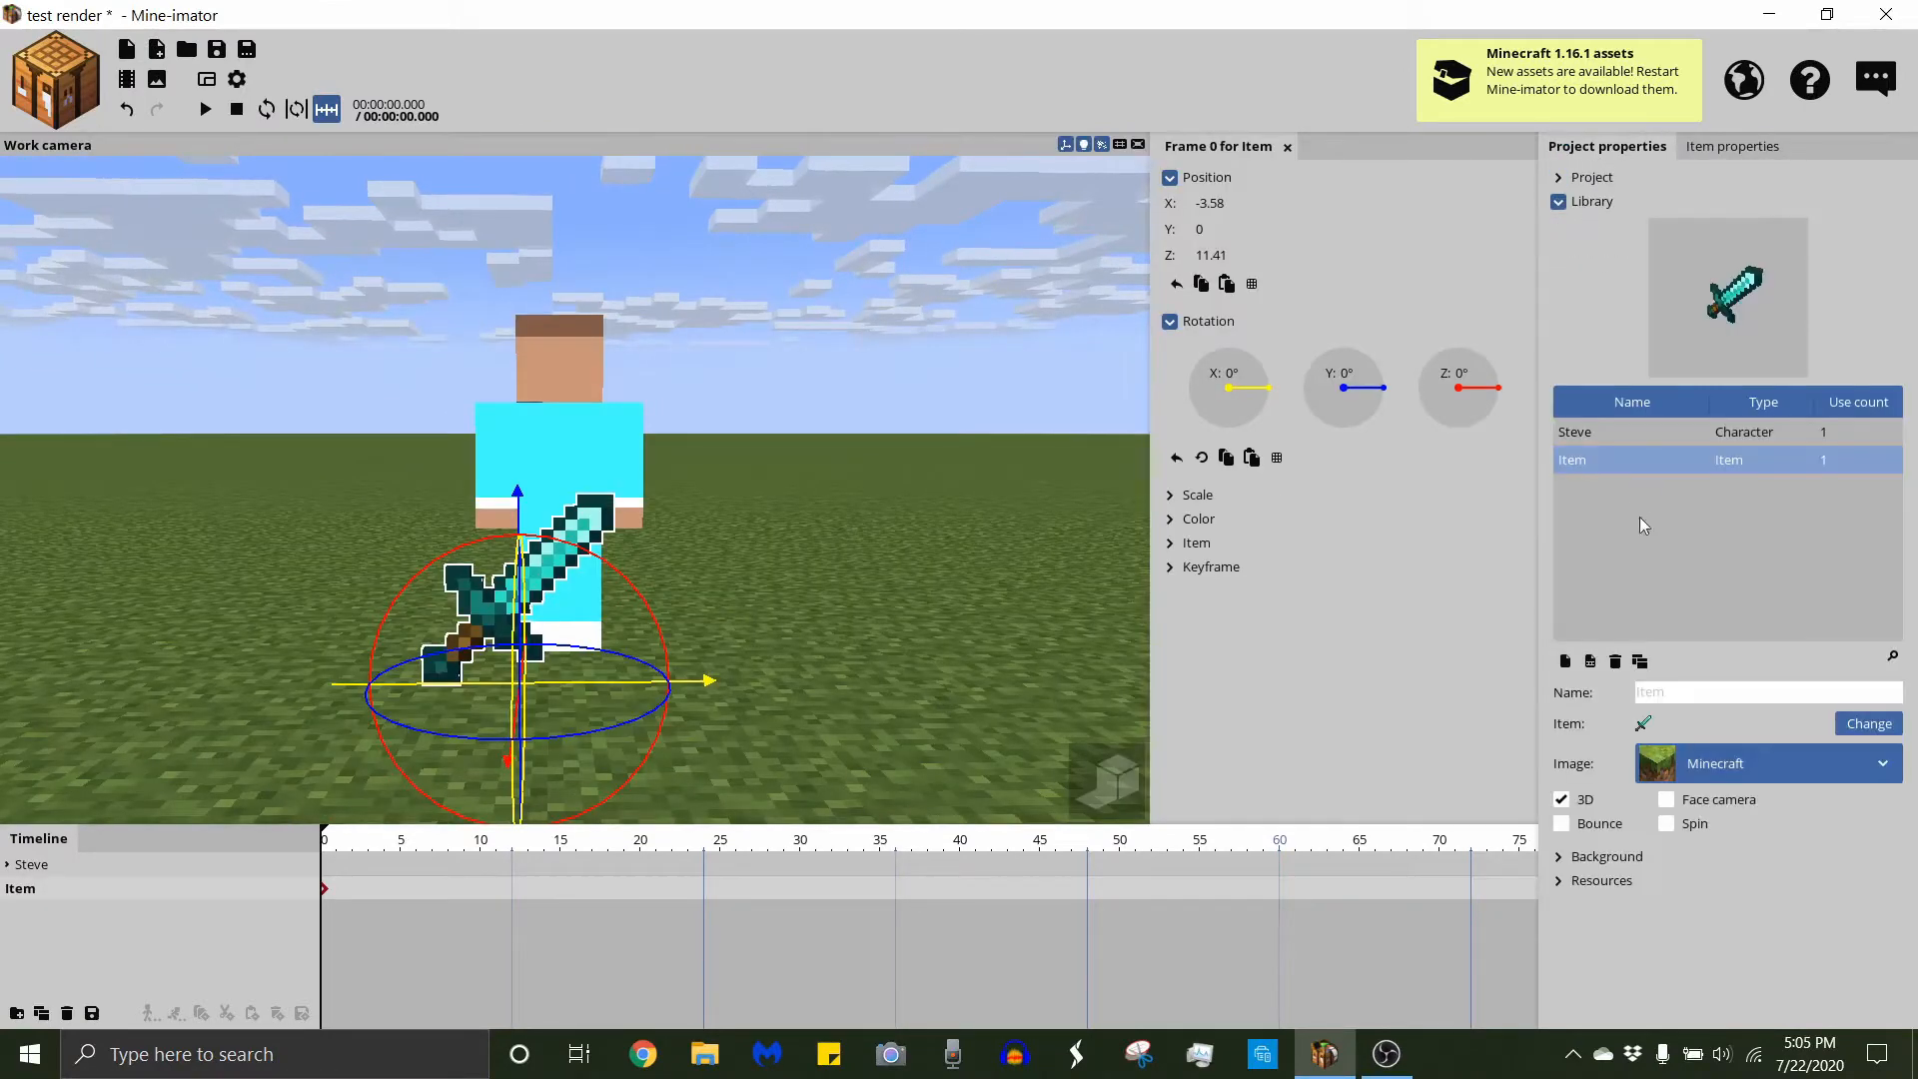
click(1675, 775)
click(1682, 805)
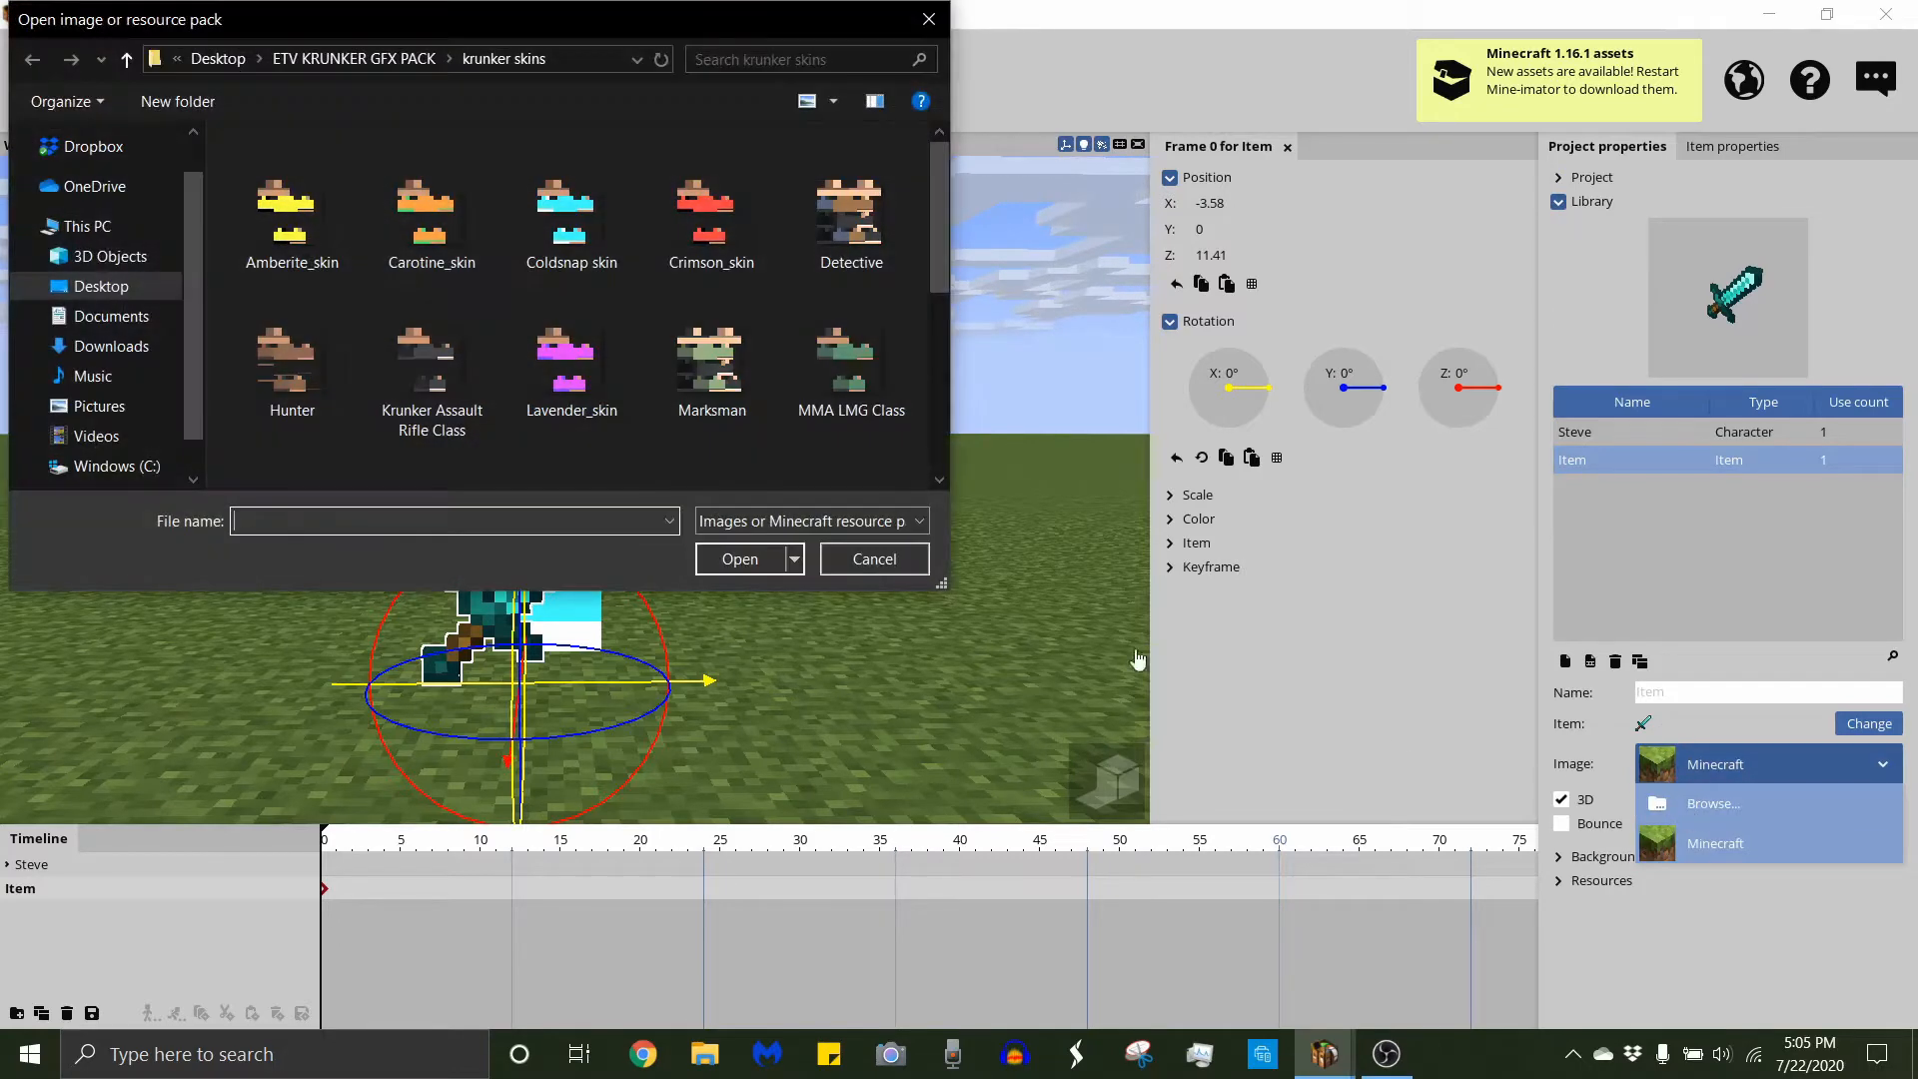
Import intervention xi render from the krunker items folder as the item's image, with the item sheet option disabled.
click(334, 61)
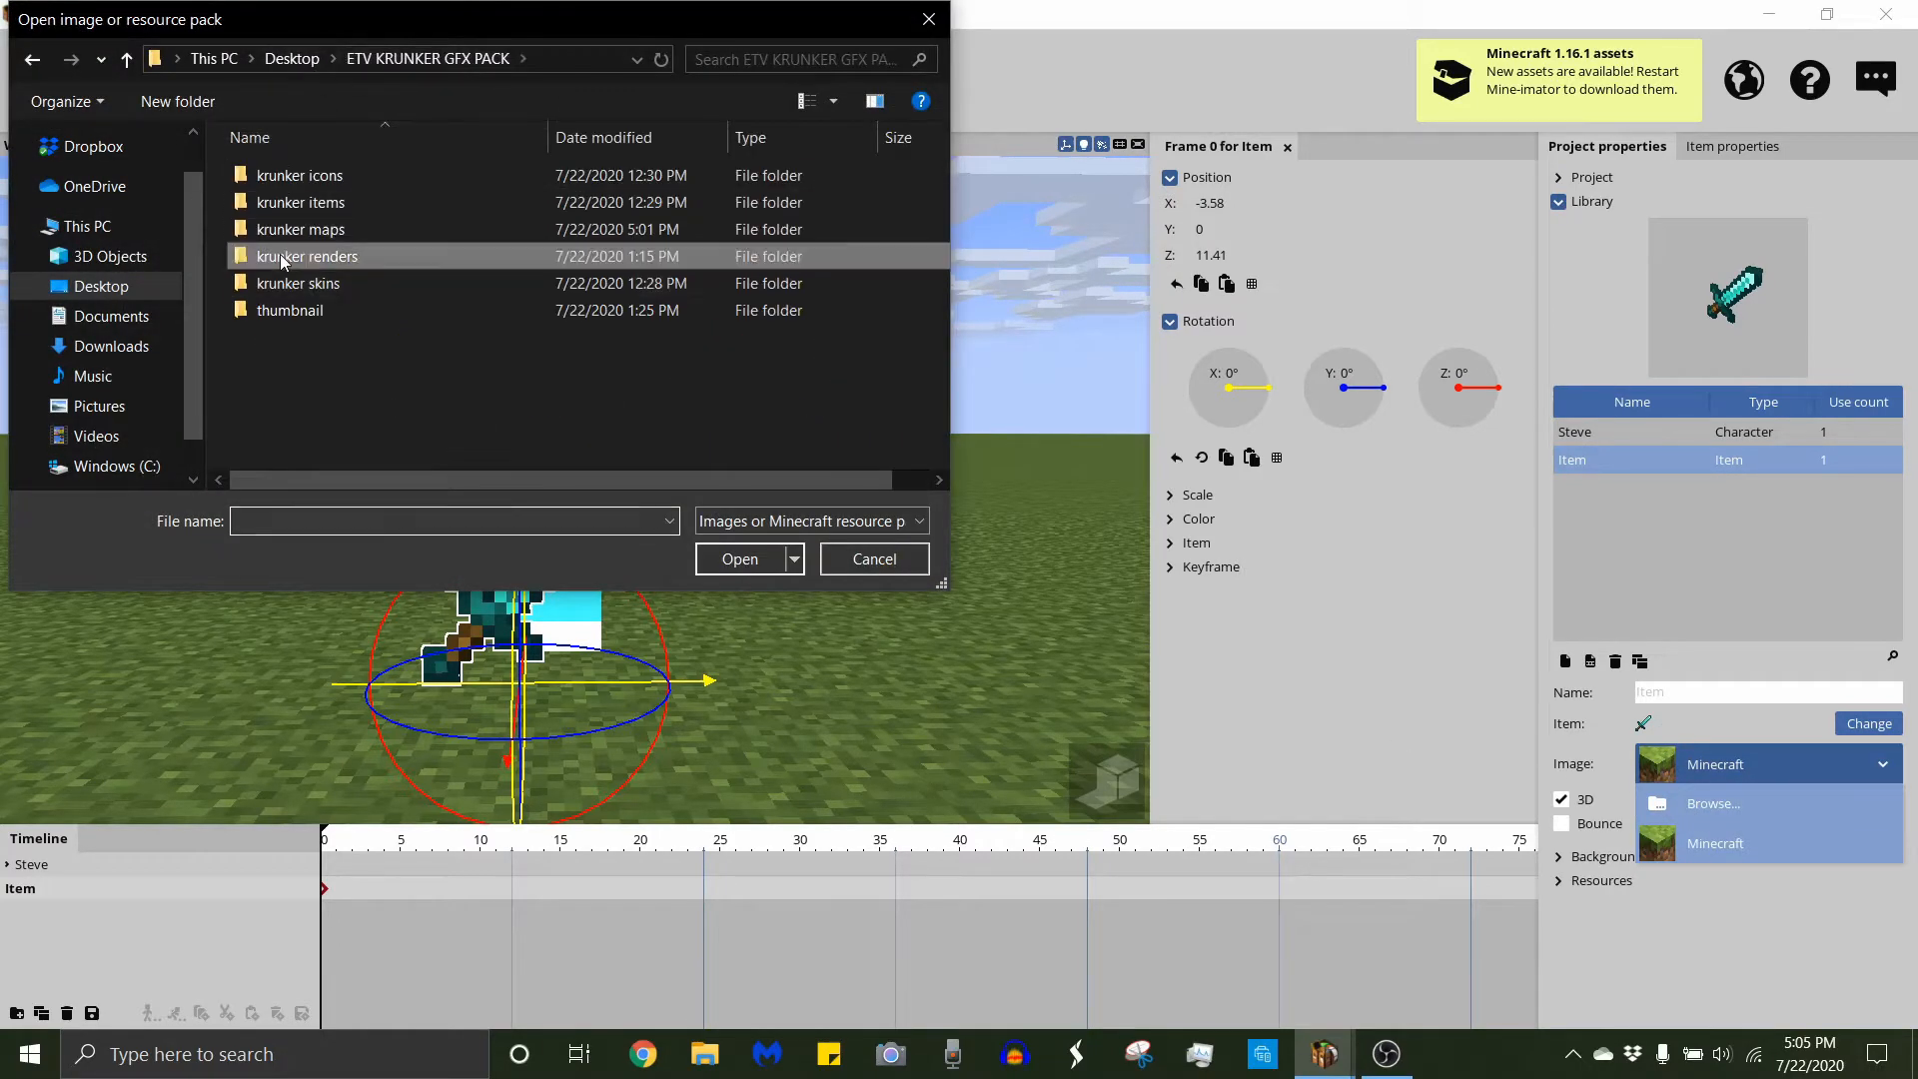
double_click(280, 254)
click(370, 60)
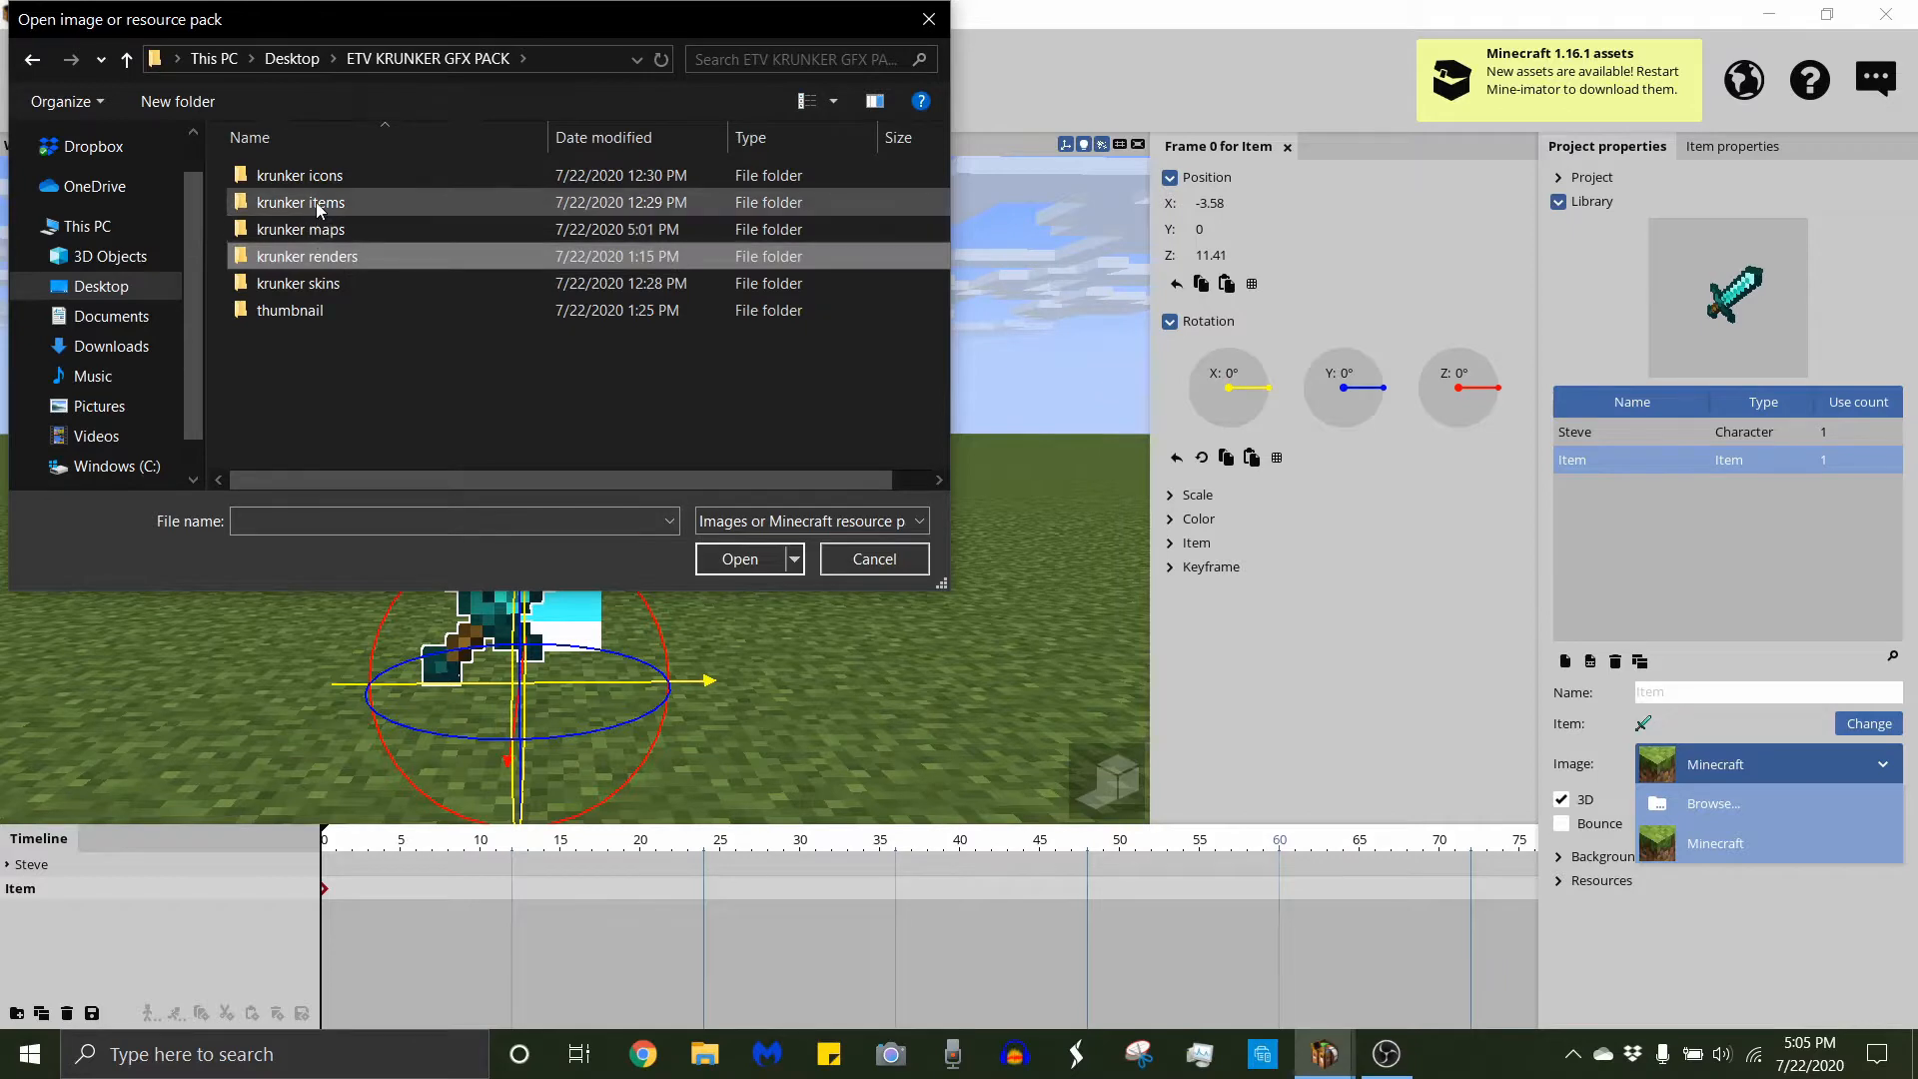
double_click(314, 199)
click(439, 264)
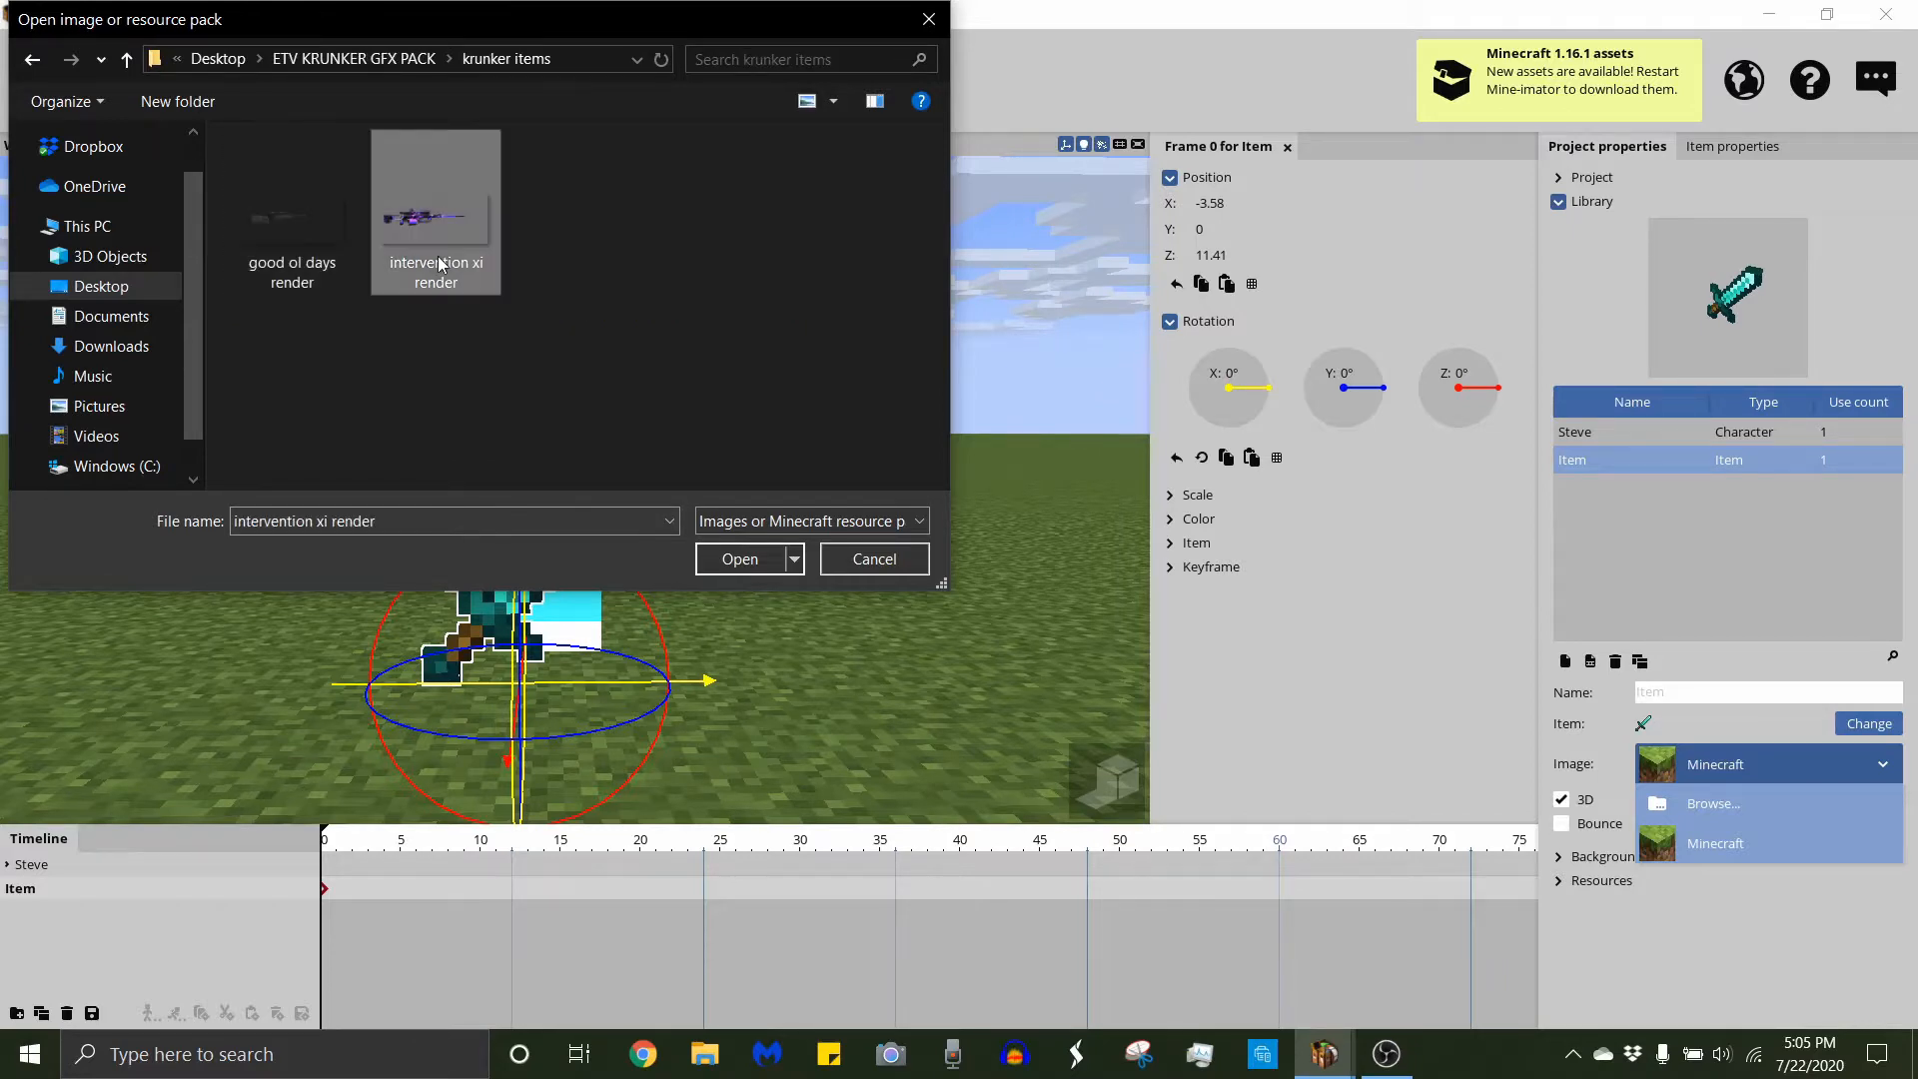
click(741, 558)
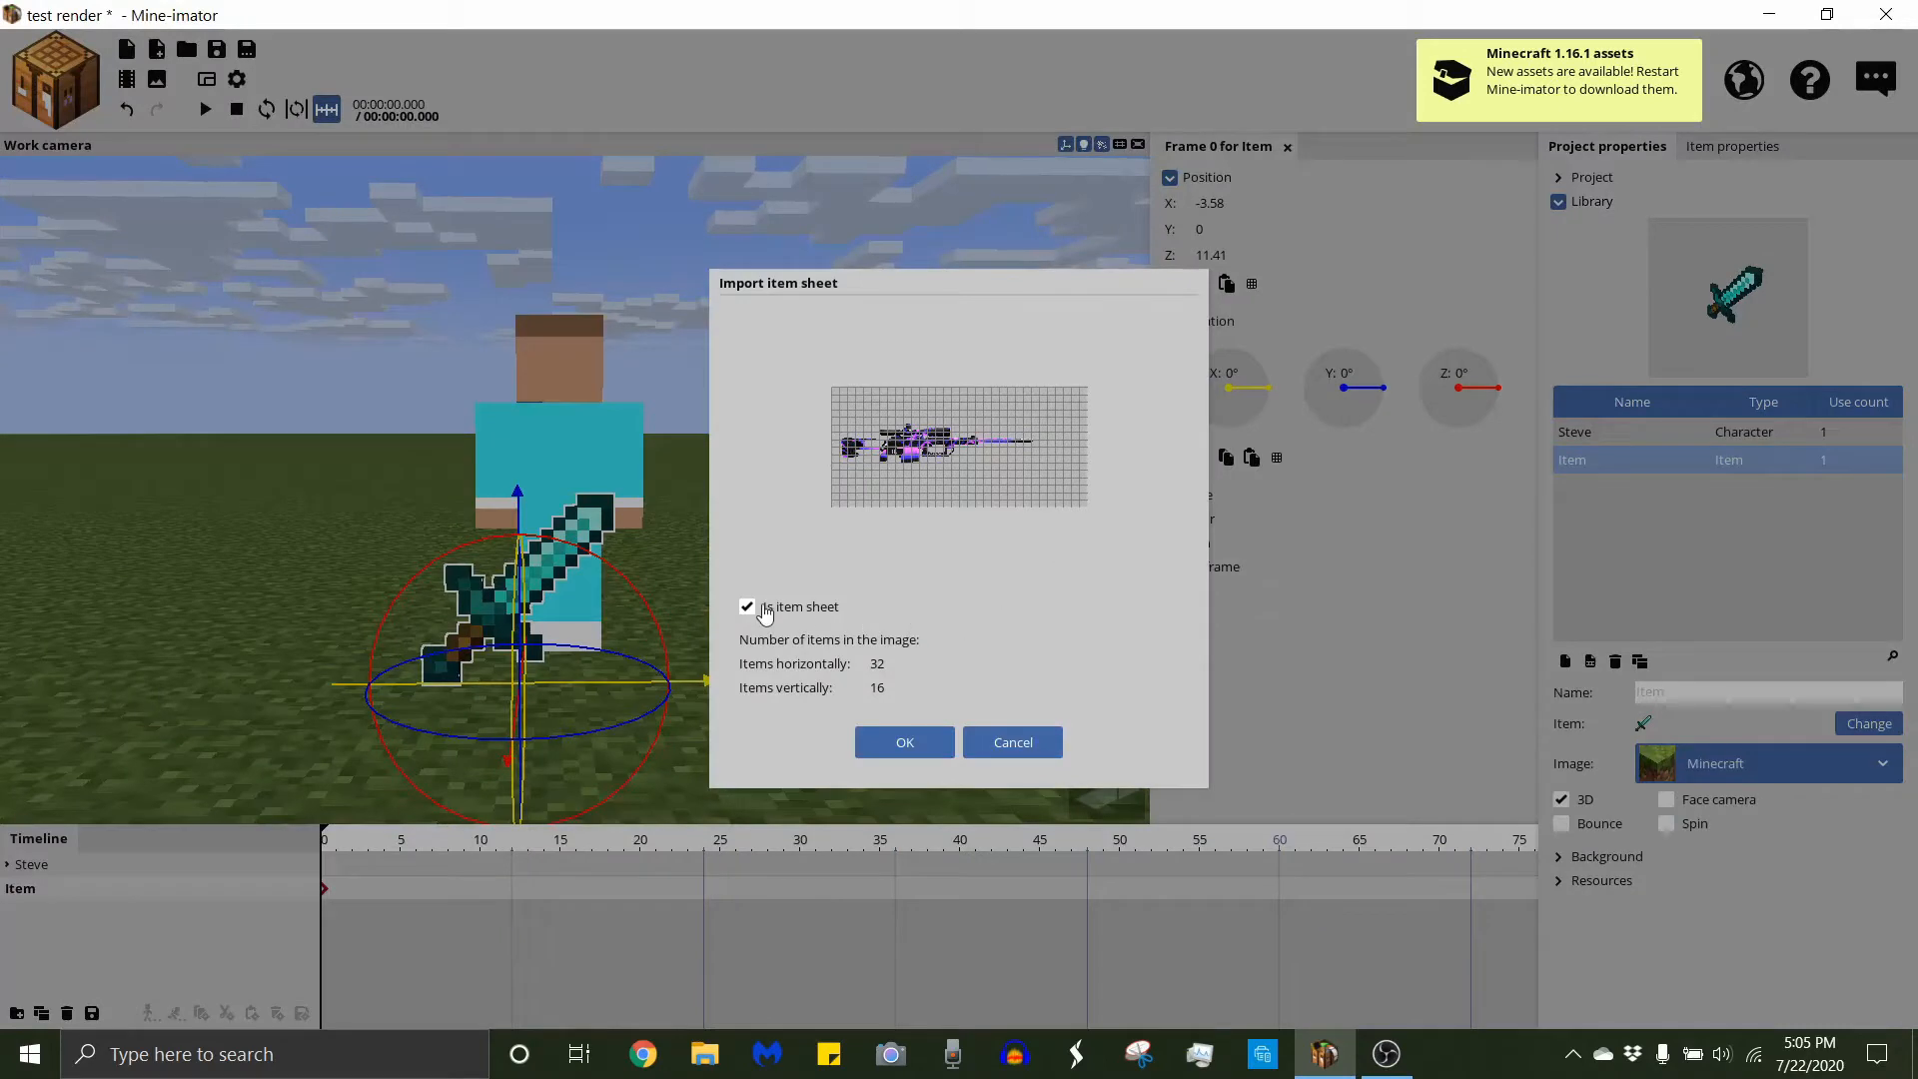
click(748, 607)
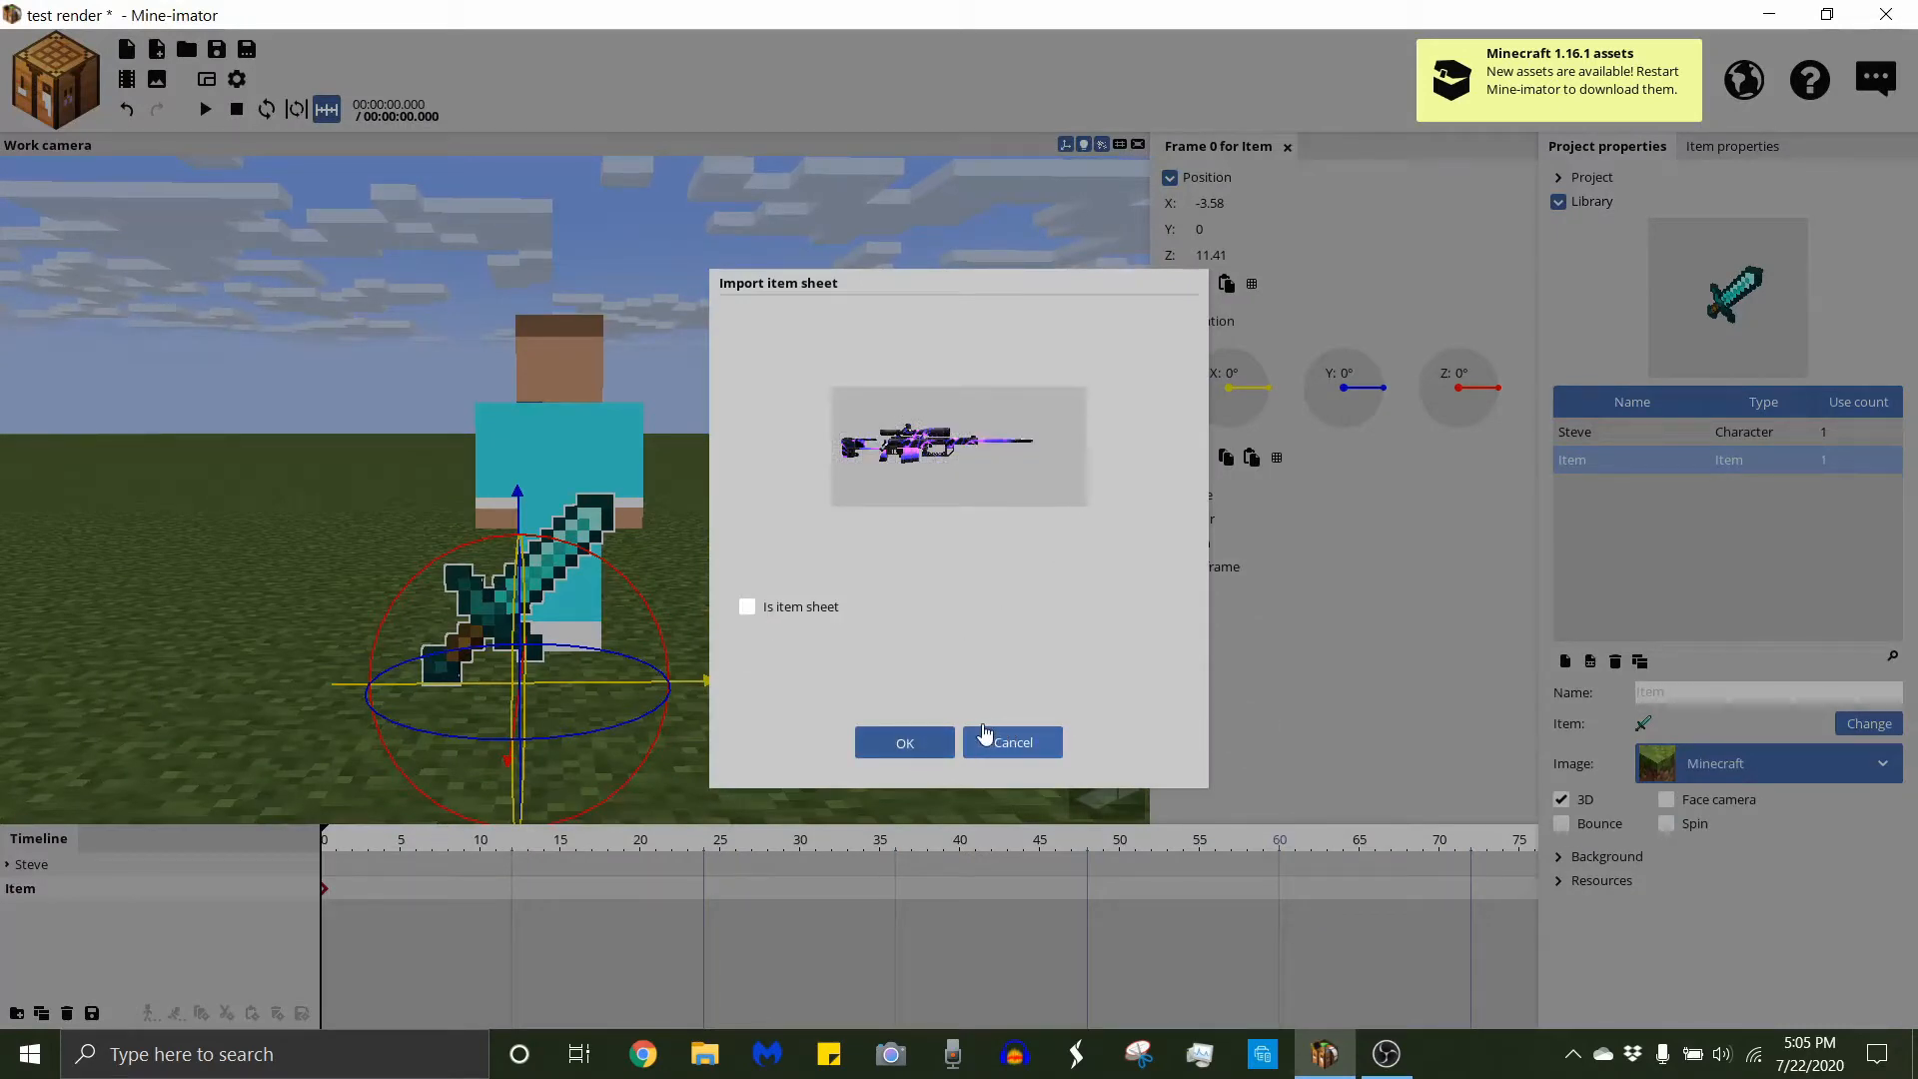
click(904, 743)
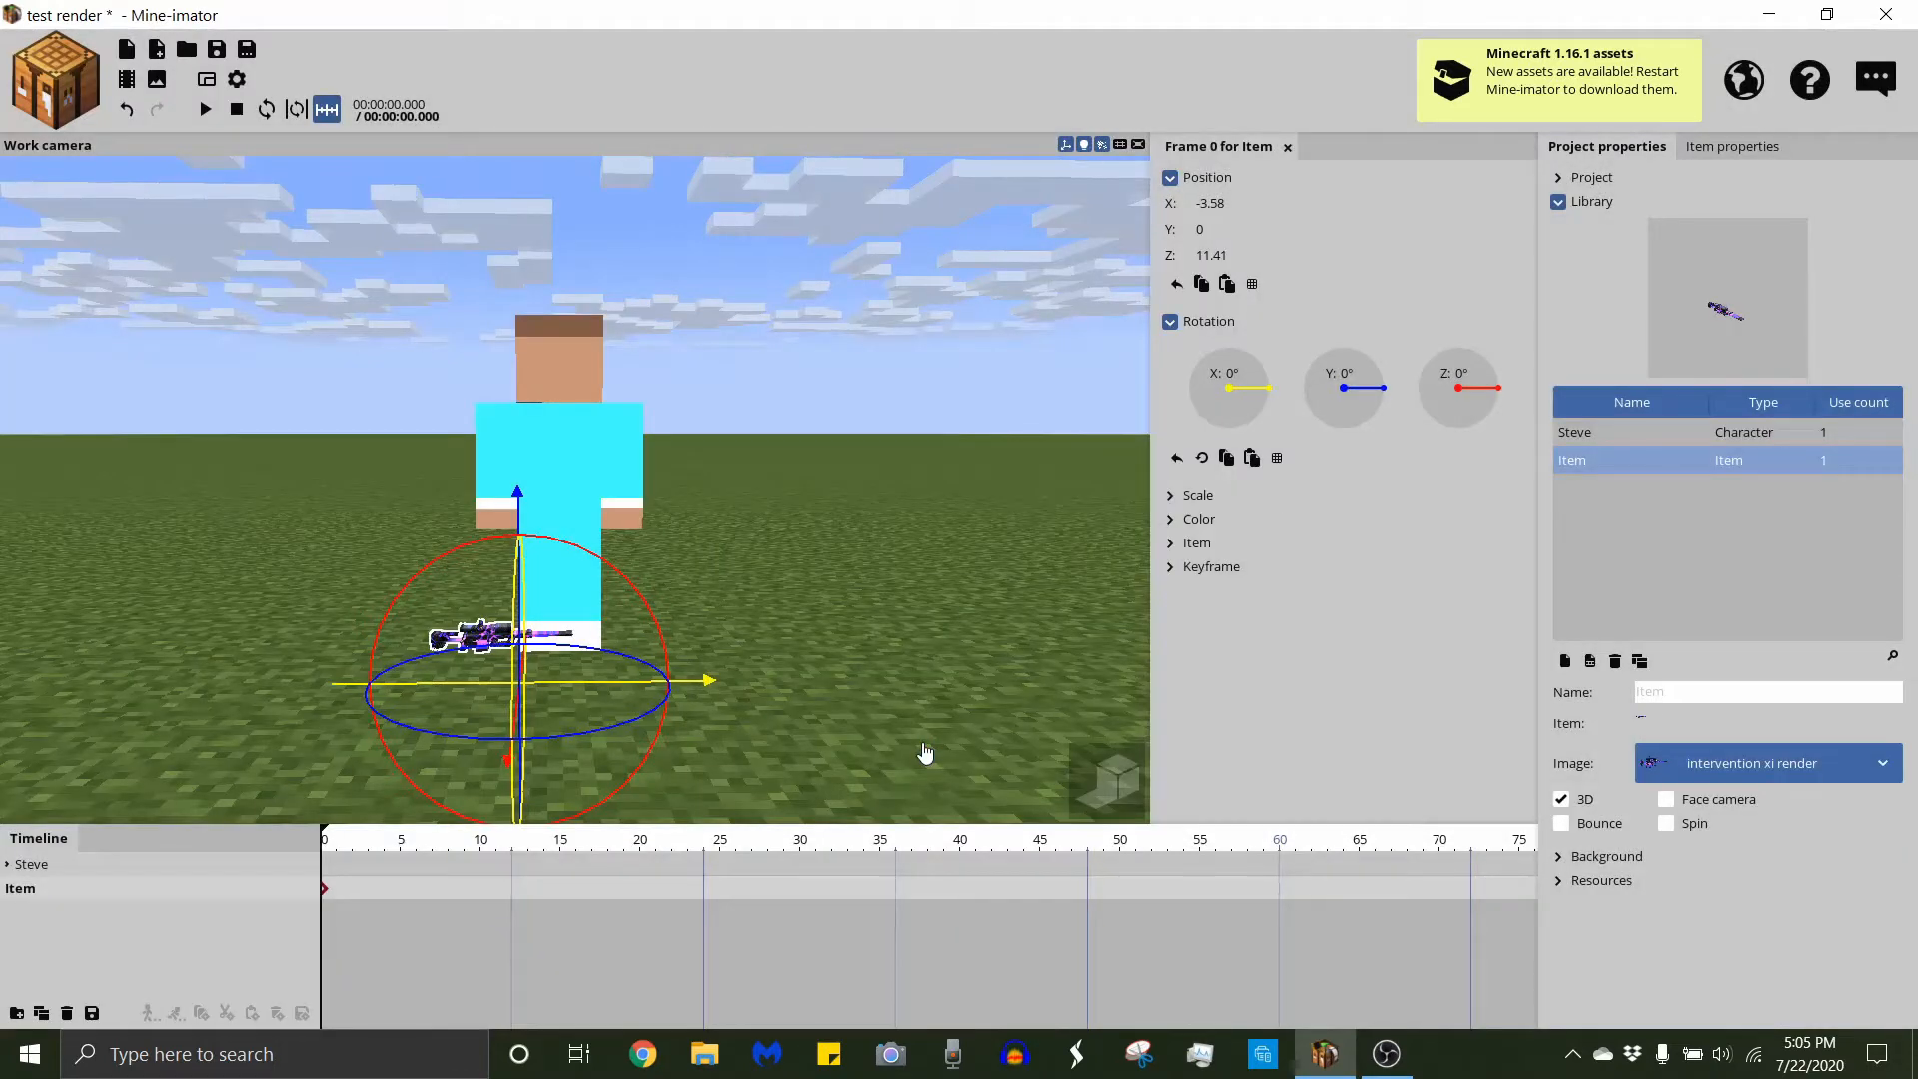
Try uniform scales of 3 and 3.5 on the rifle item, and keep XYZ at 3.
click(1195, 495)
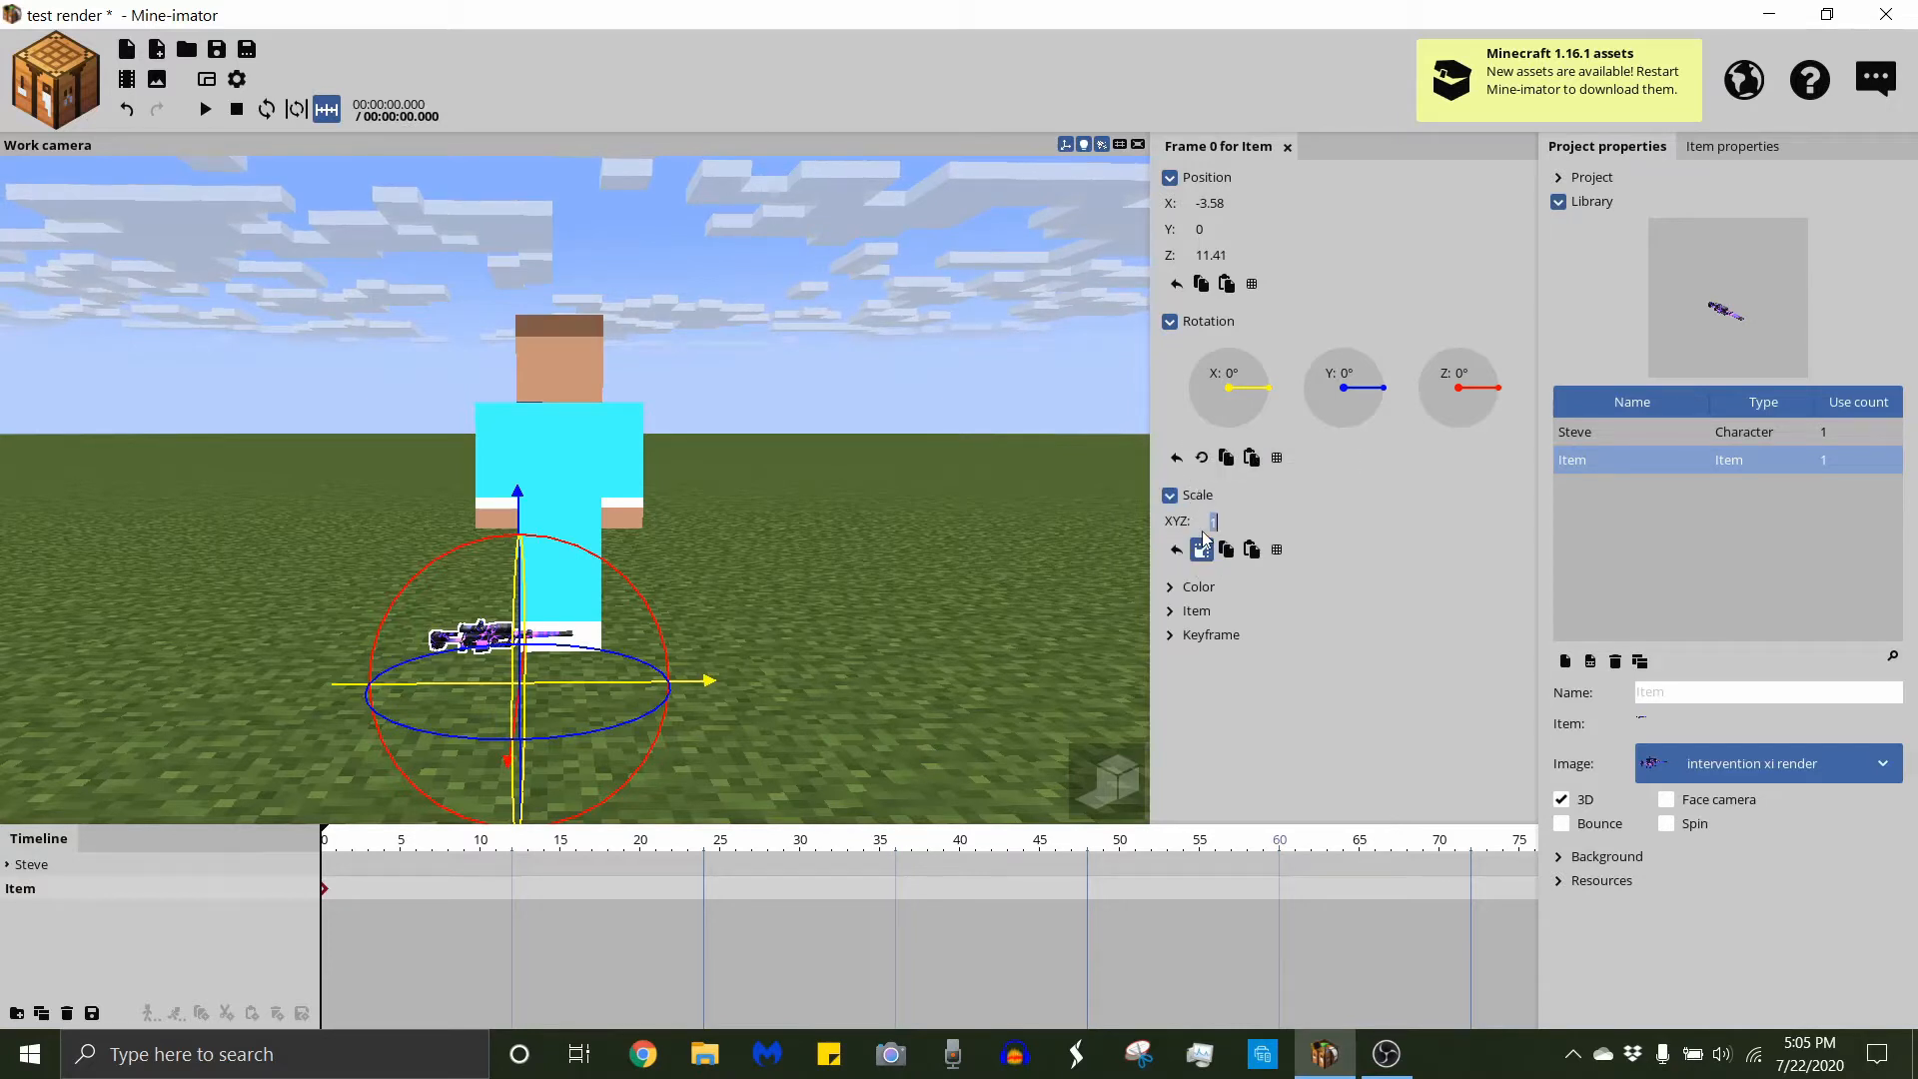
text(3)
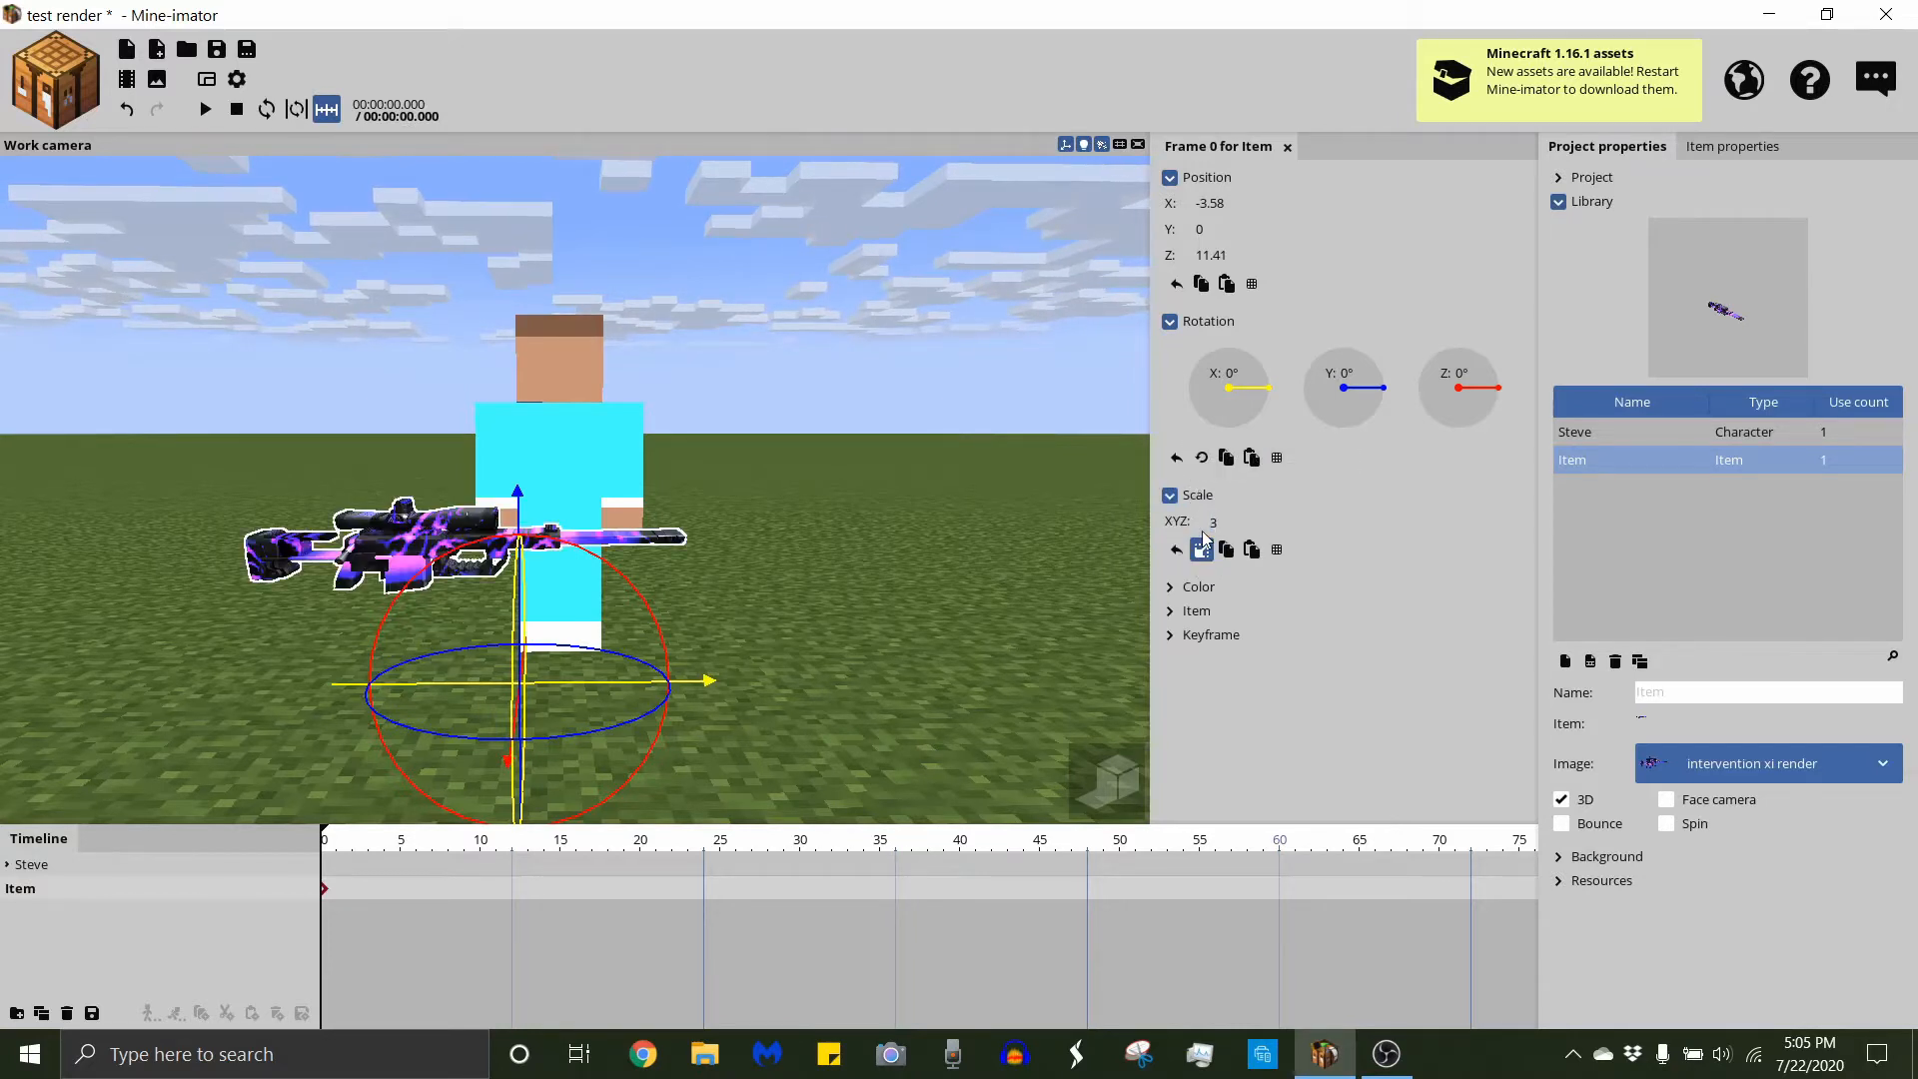
key(BackSpace)
text(3.5)
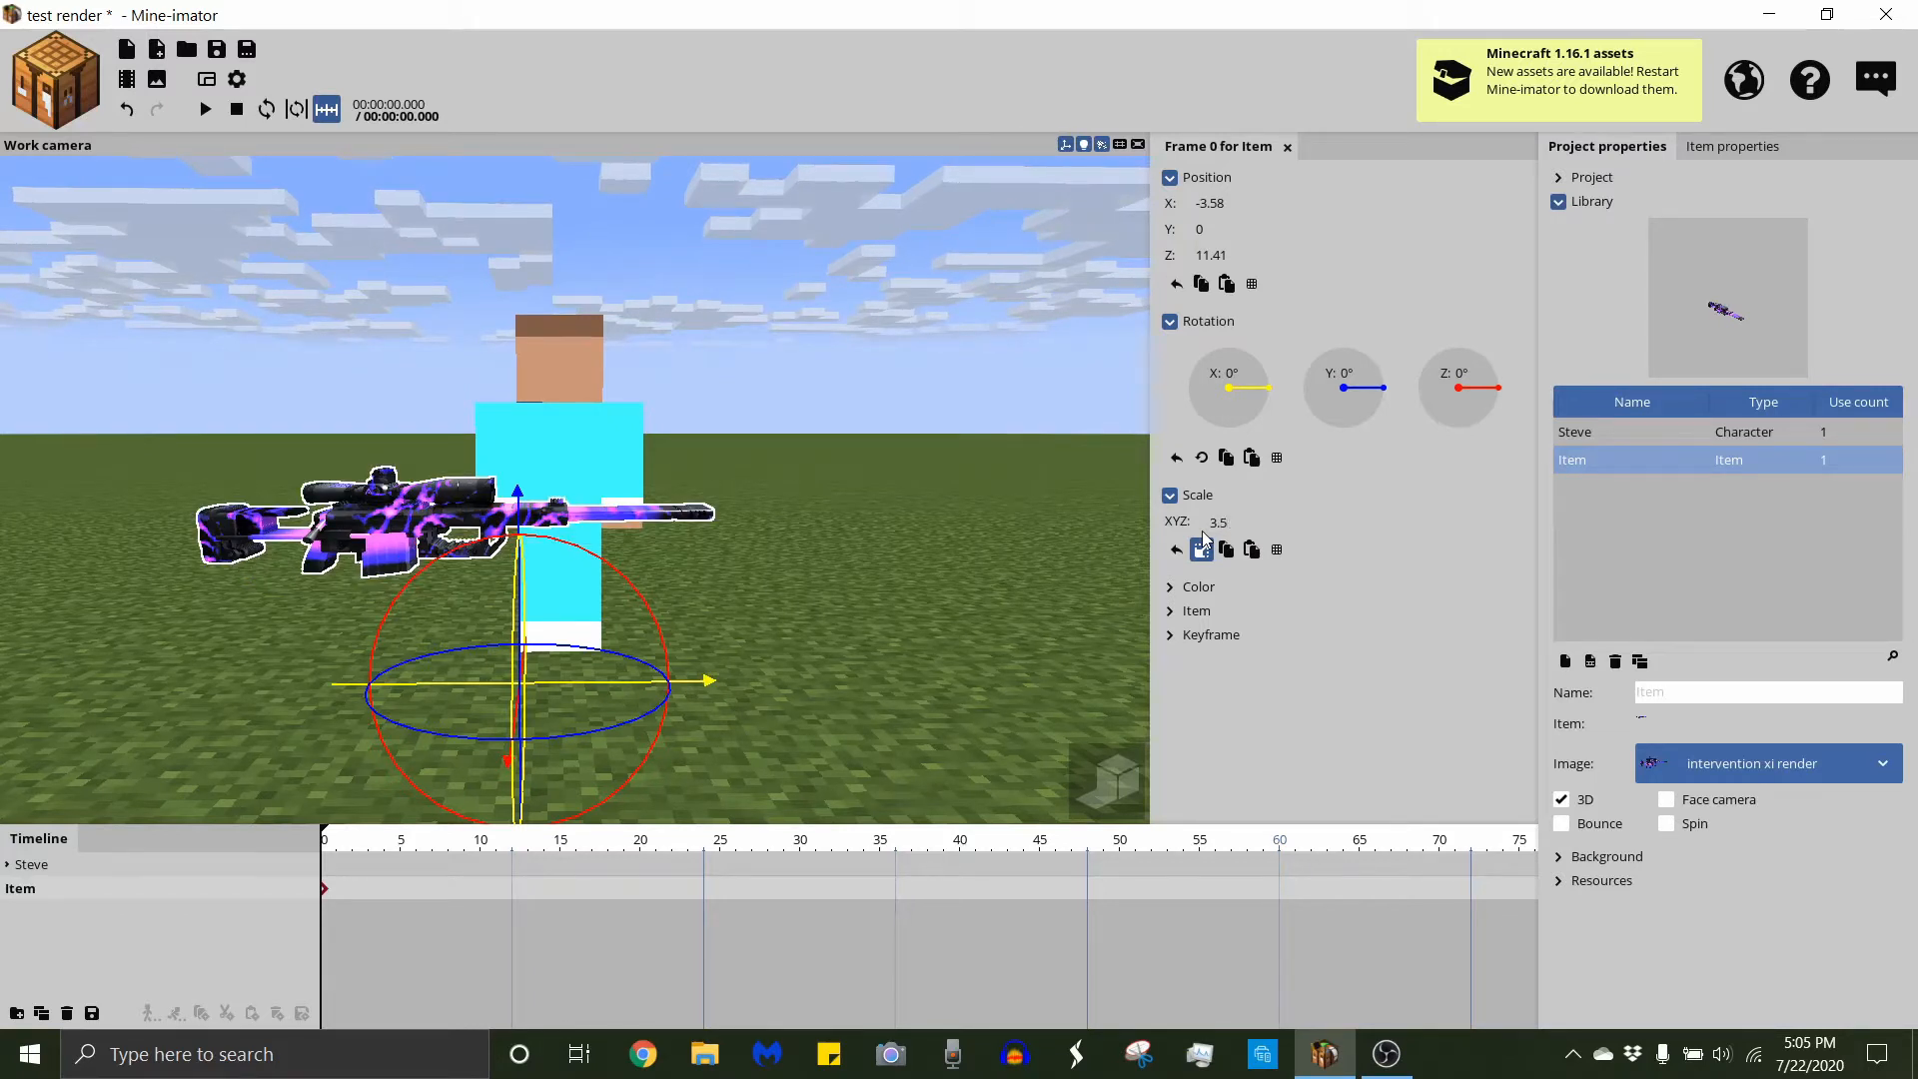
key(BackSpace)
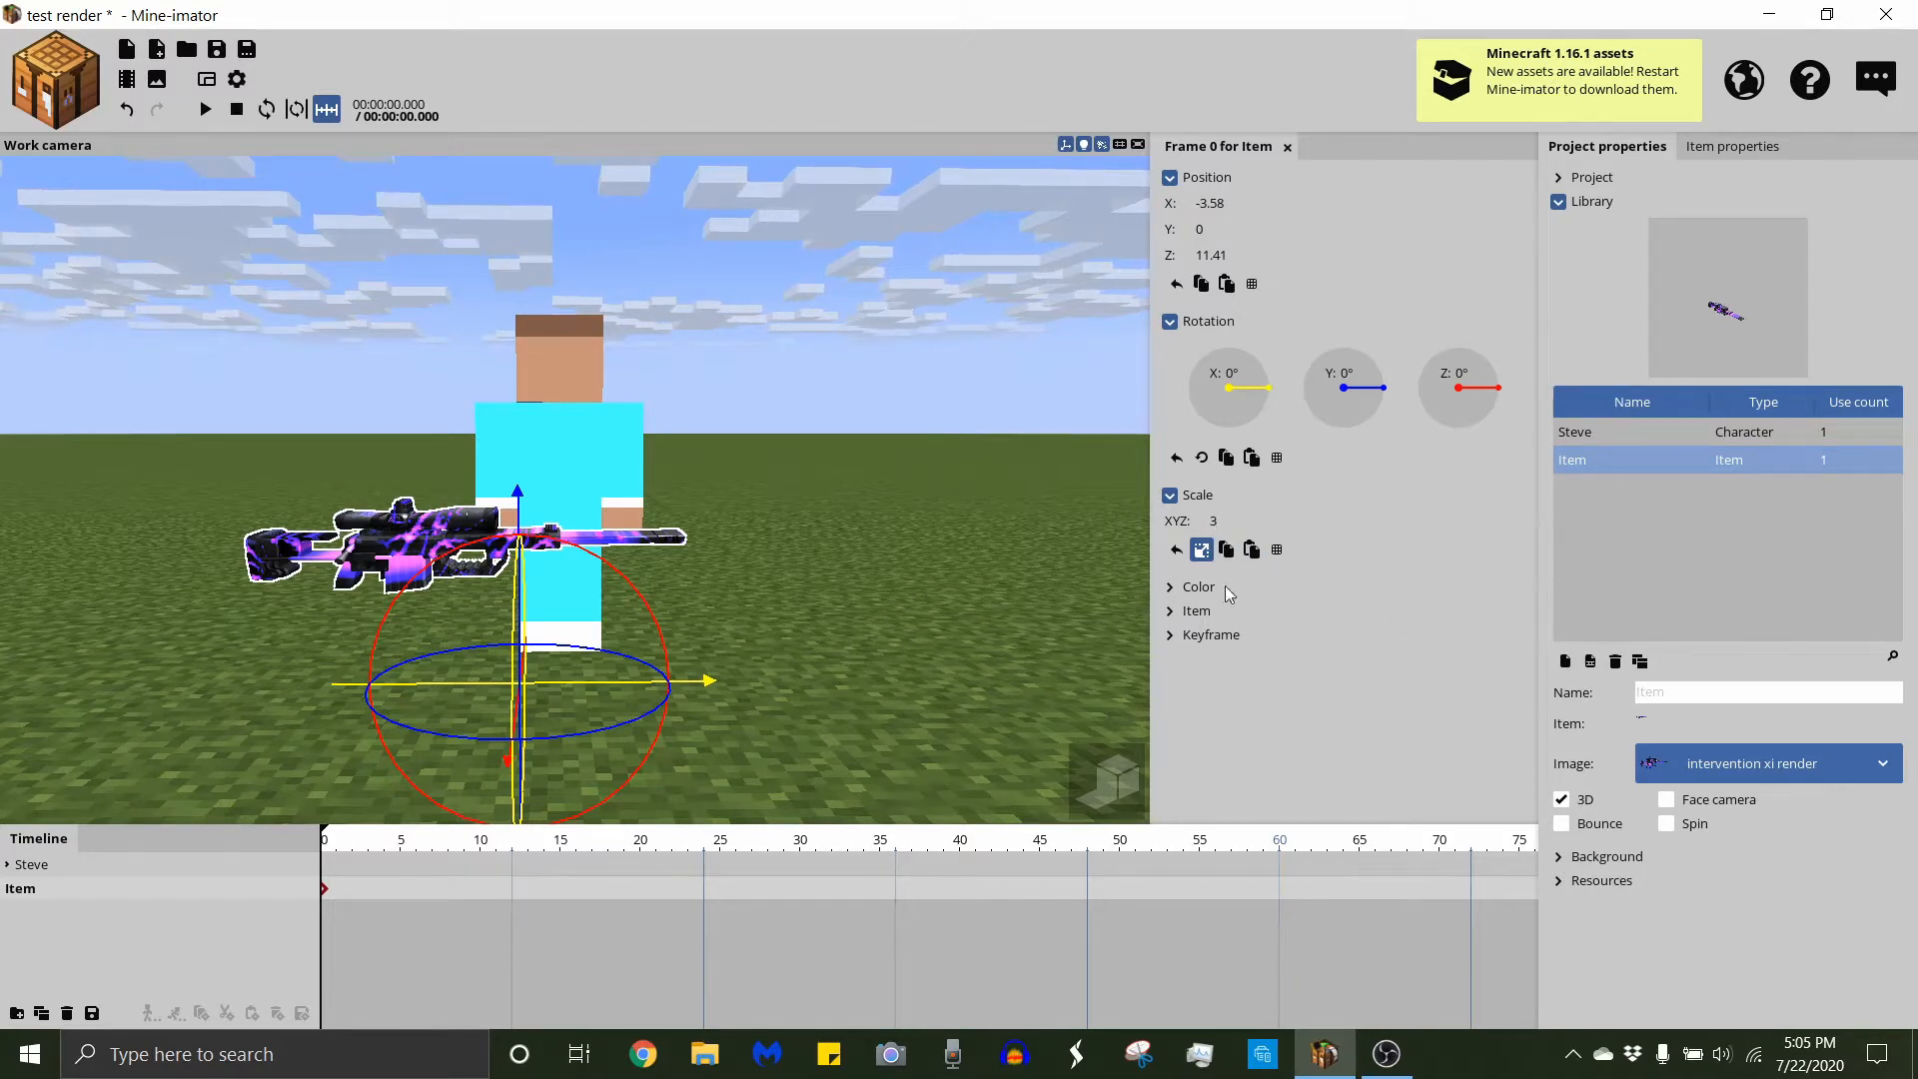
Unlink the rifle's scale axes, set the Z scale to 1, and deselect the rifle.
click(1202, 550)
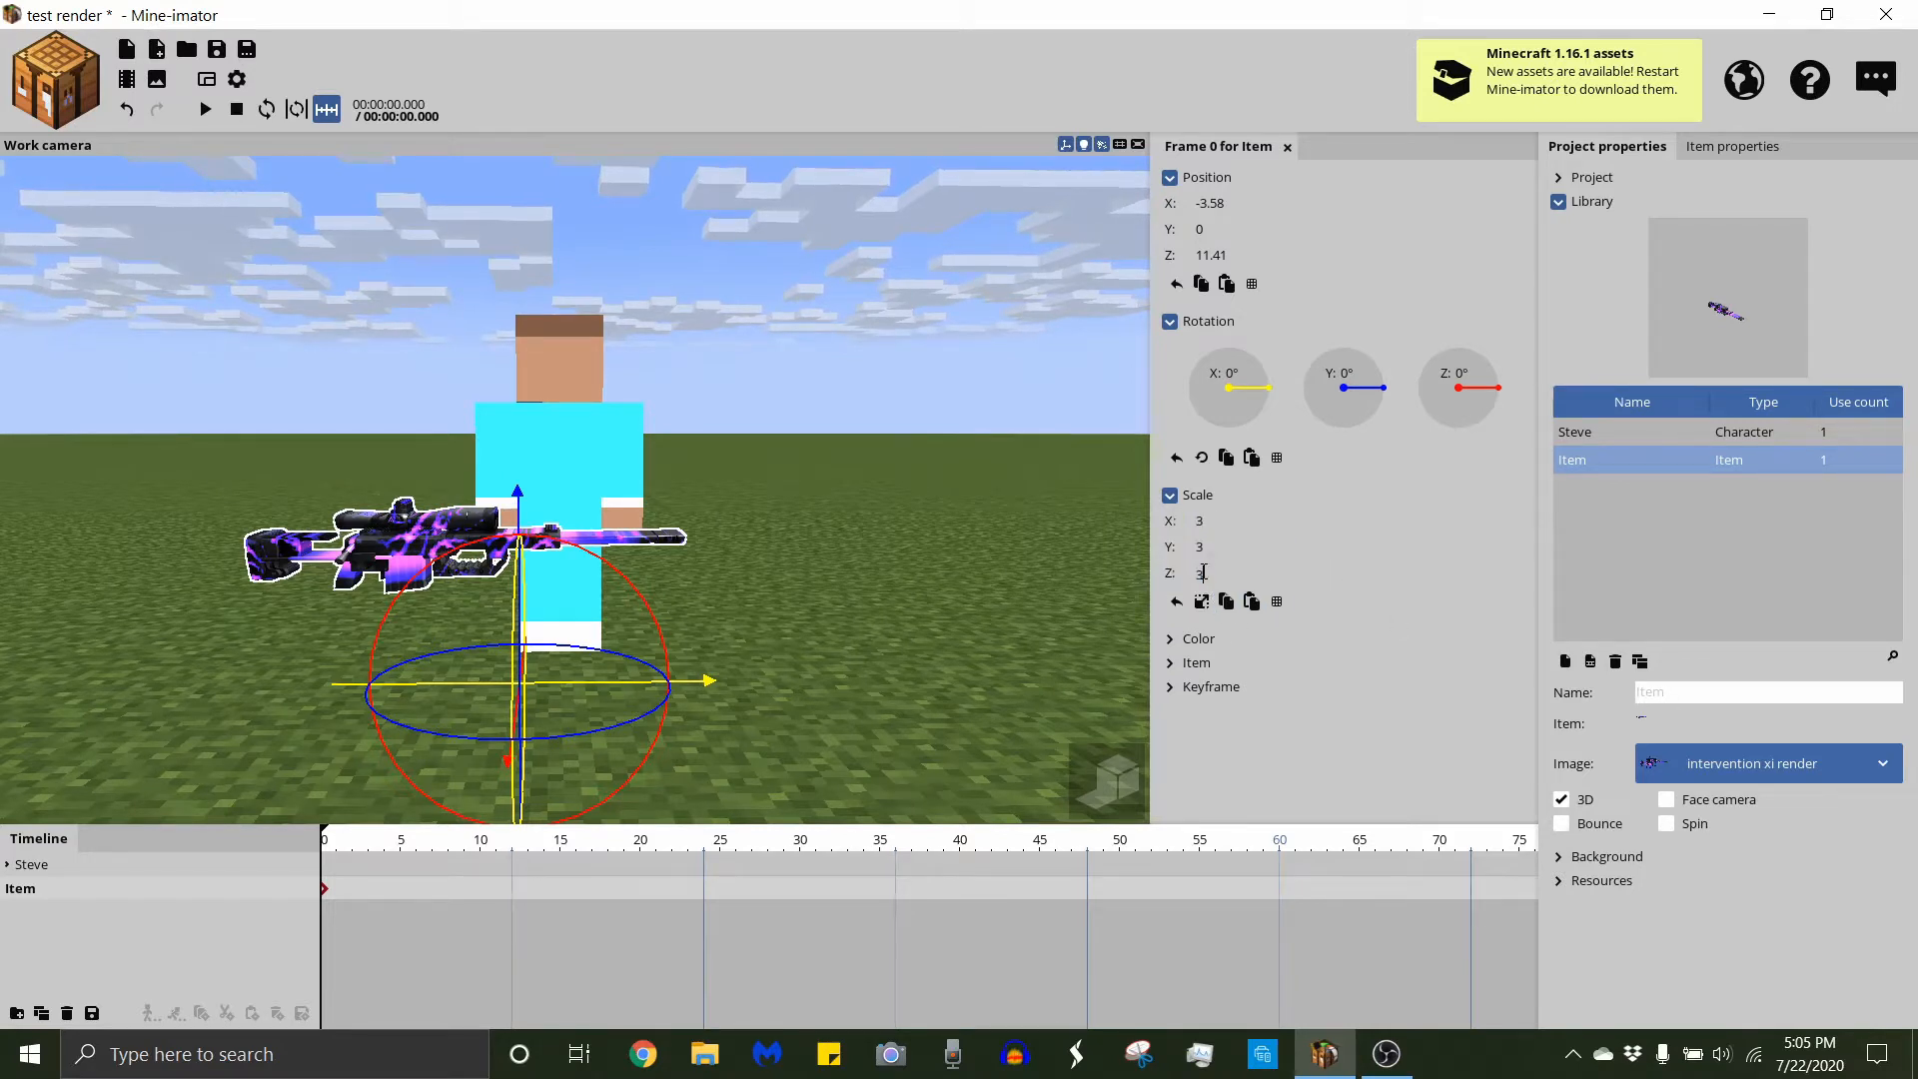
key(BackSpace)
text(1)
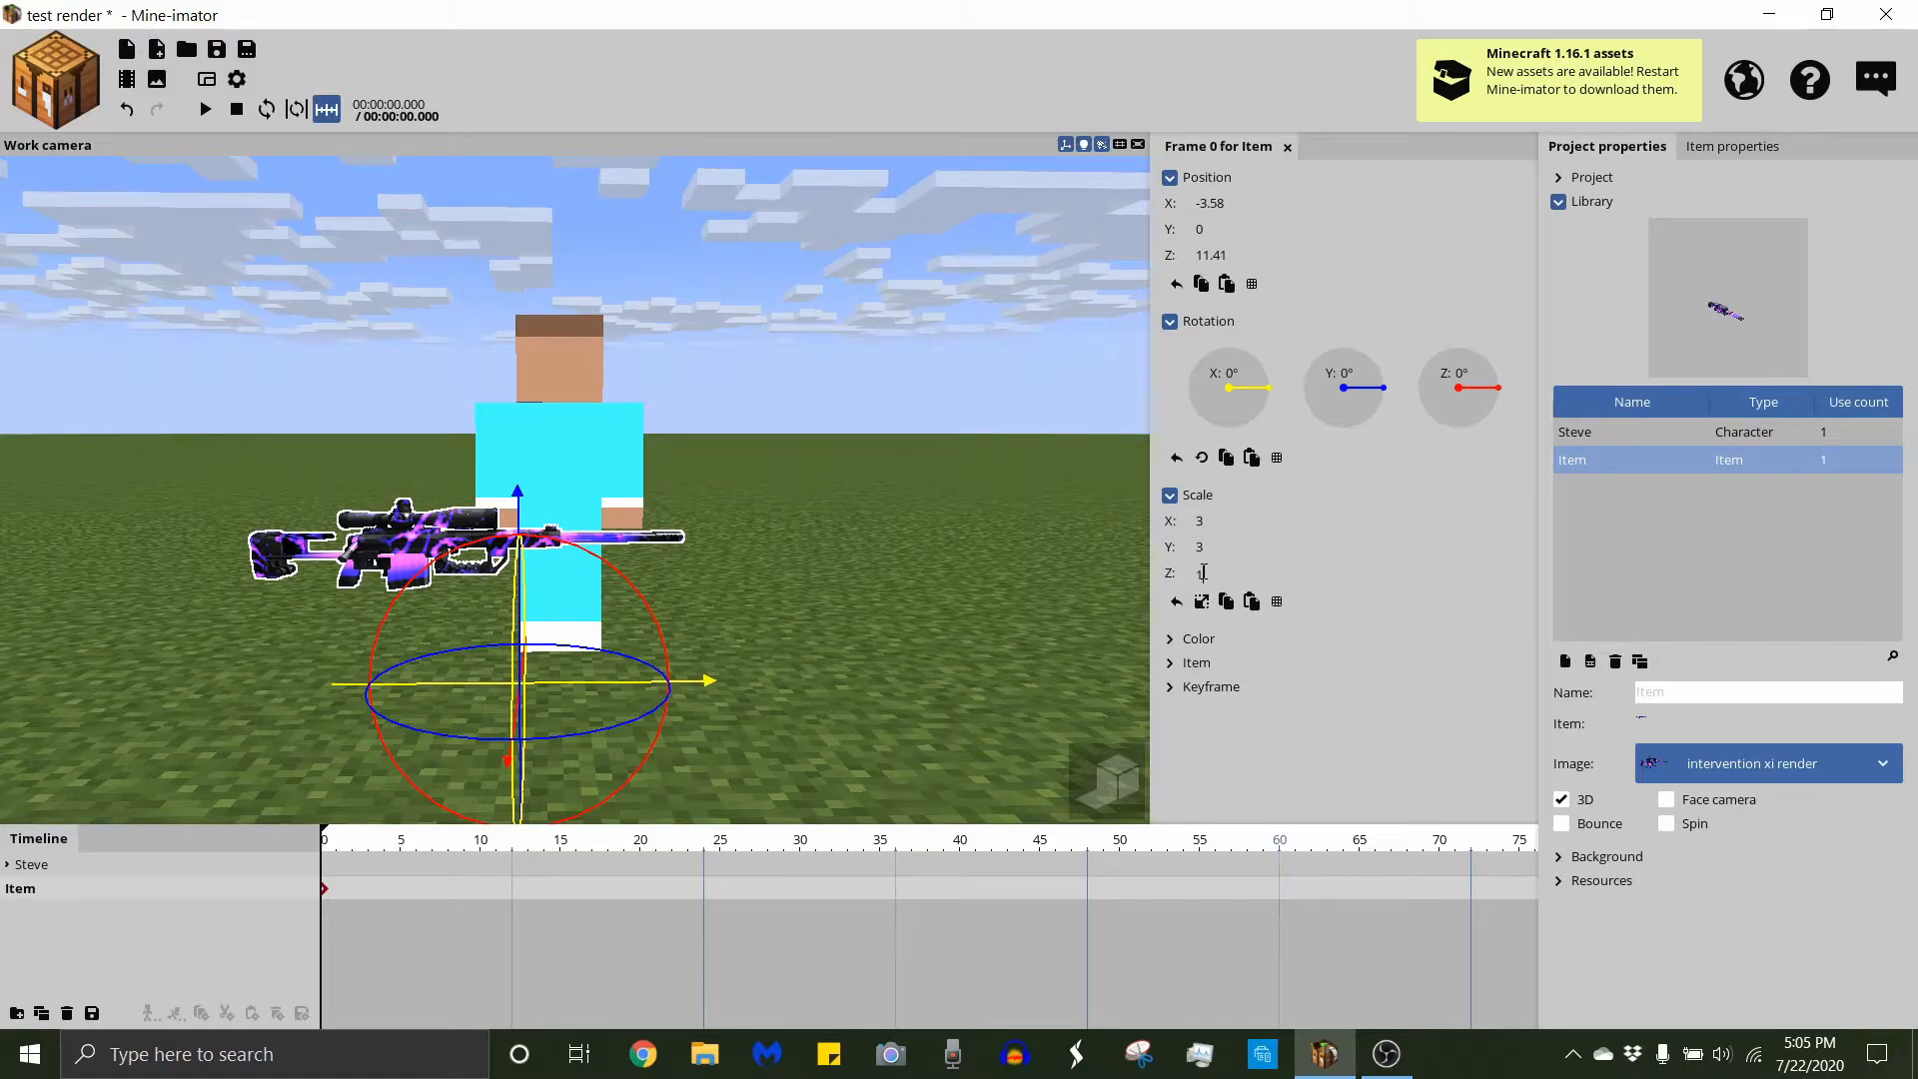
click(928, 627)
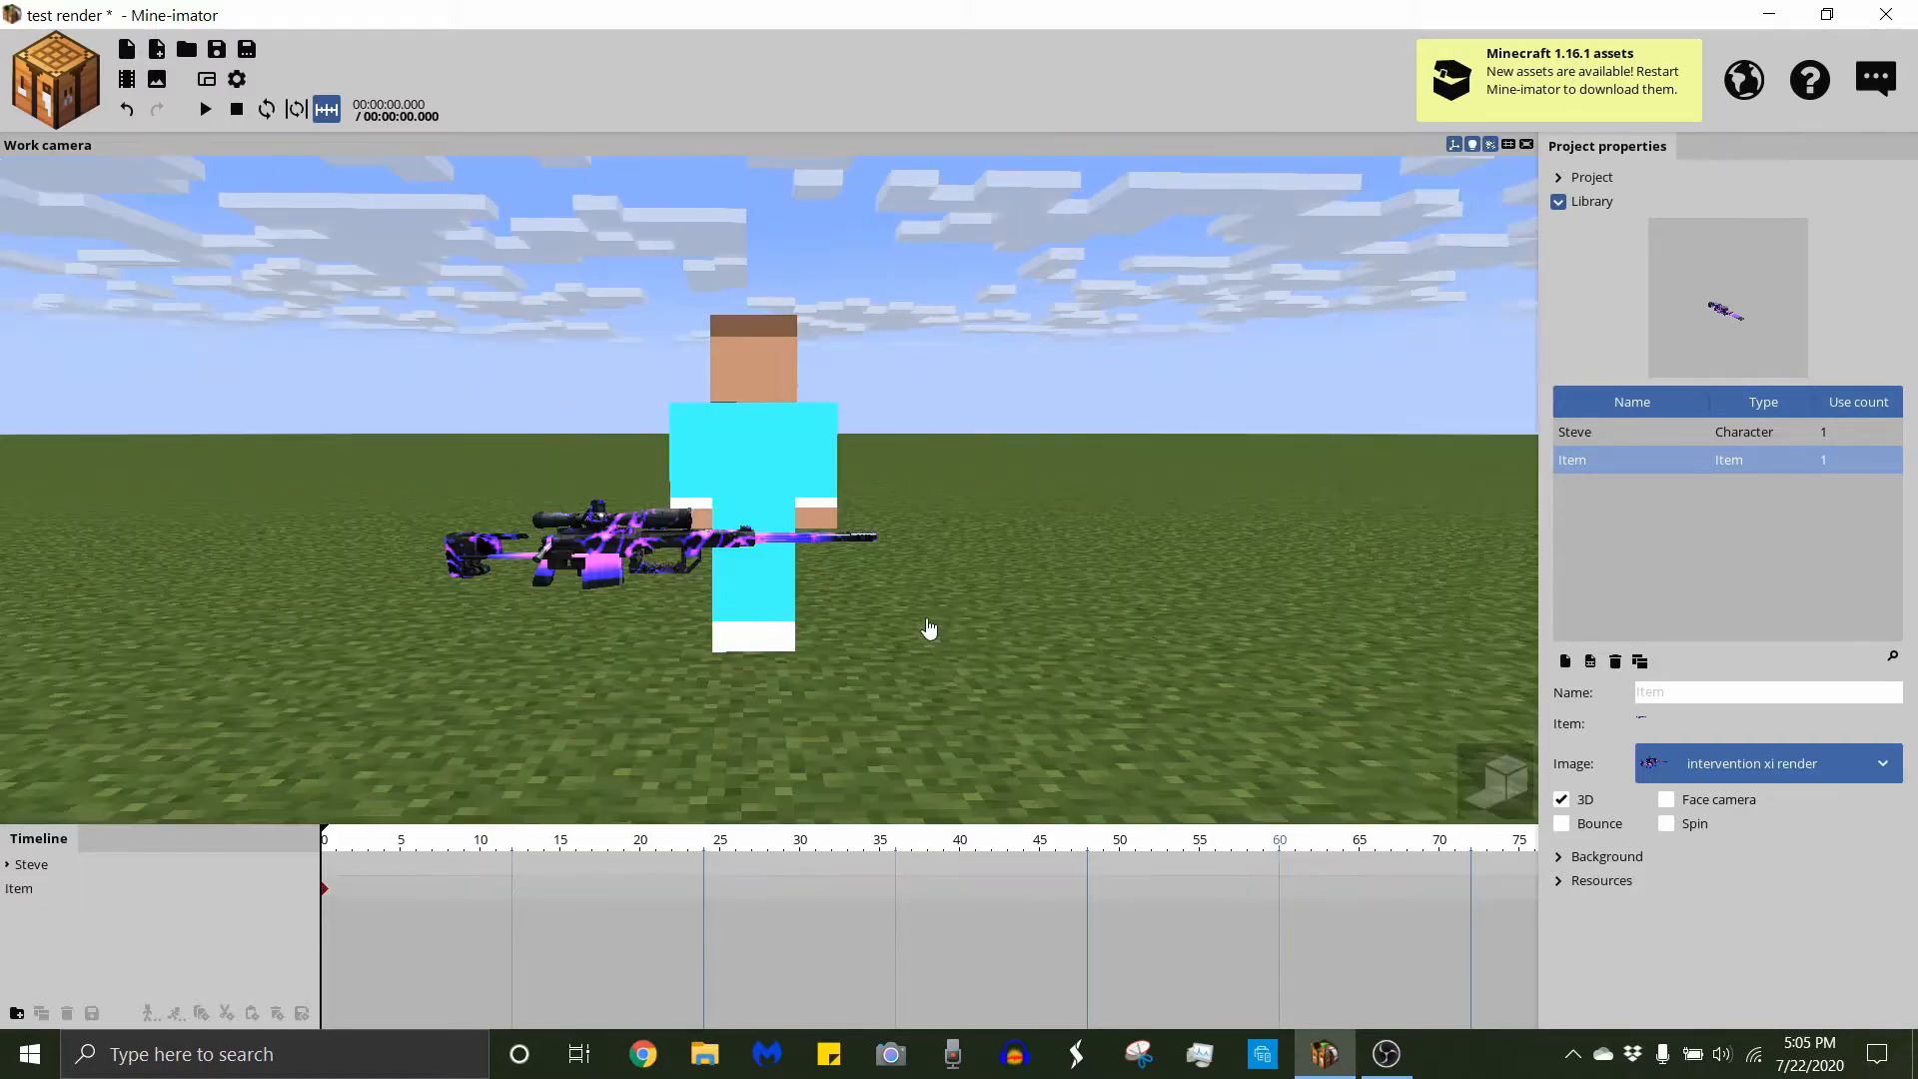
Examine the resized rifle in front of the character, selecting the rifle and the character's body in turn.
scroll(458, 642, up, 3)
scroll(459, 638, down, 2)
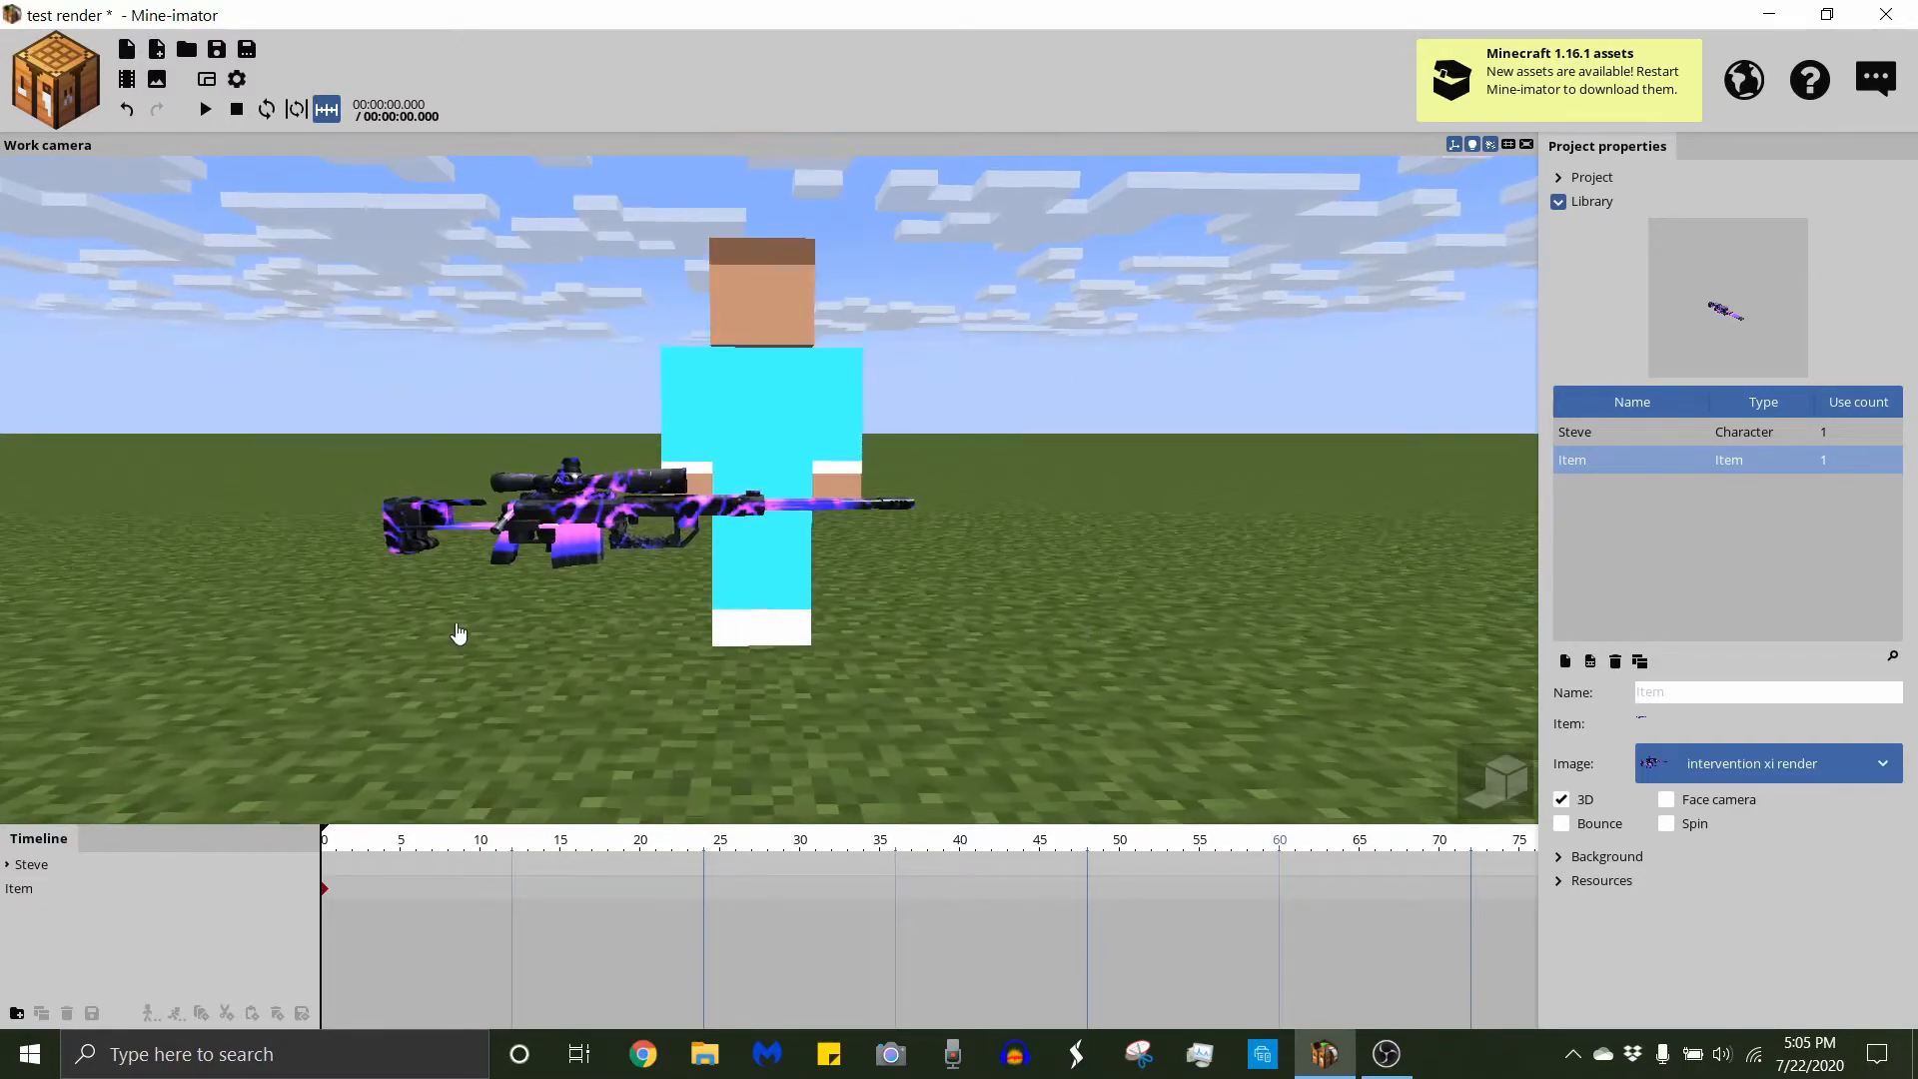
drag(458, 638, 696, 576)
click(659, 555)
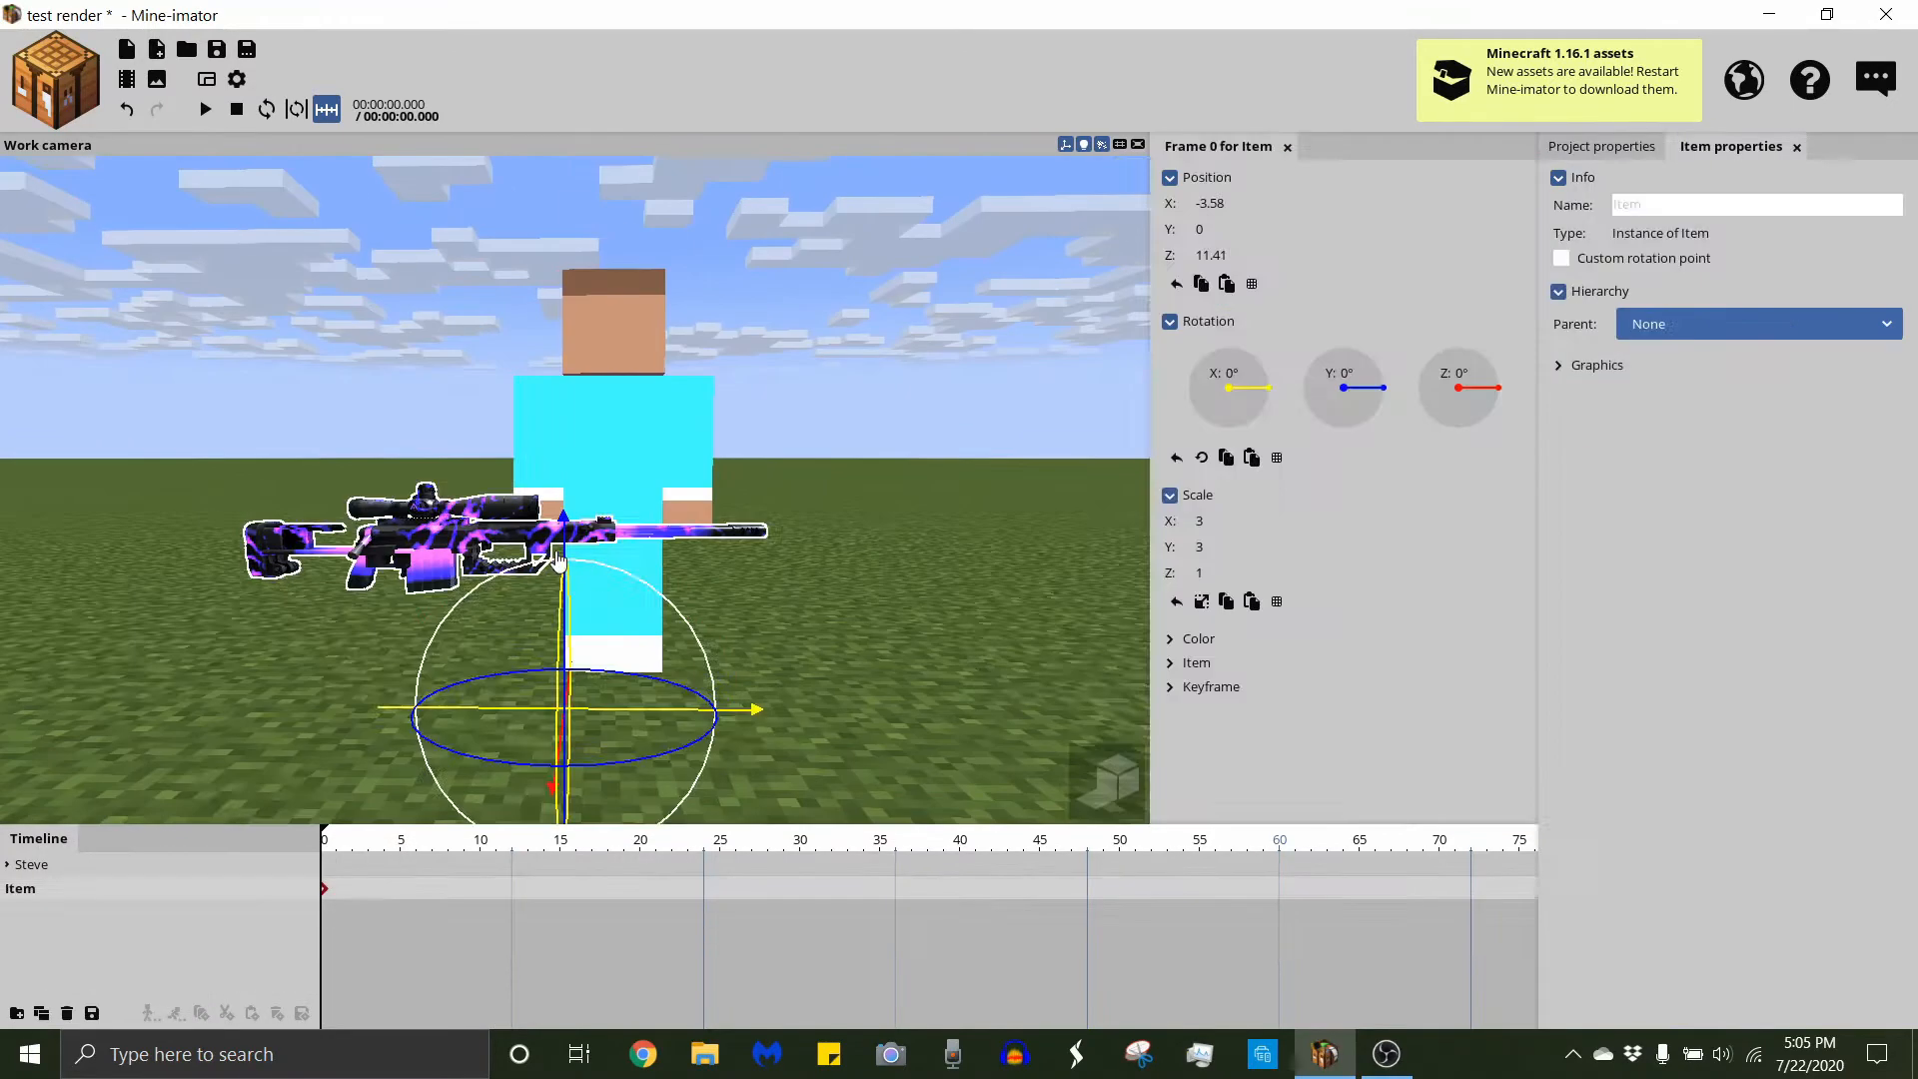
click(683, 437)
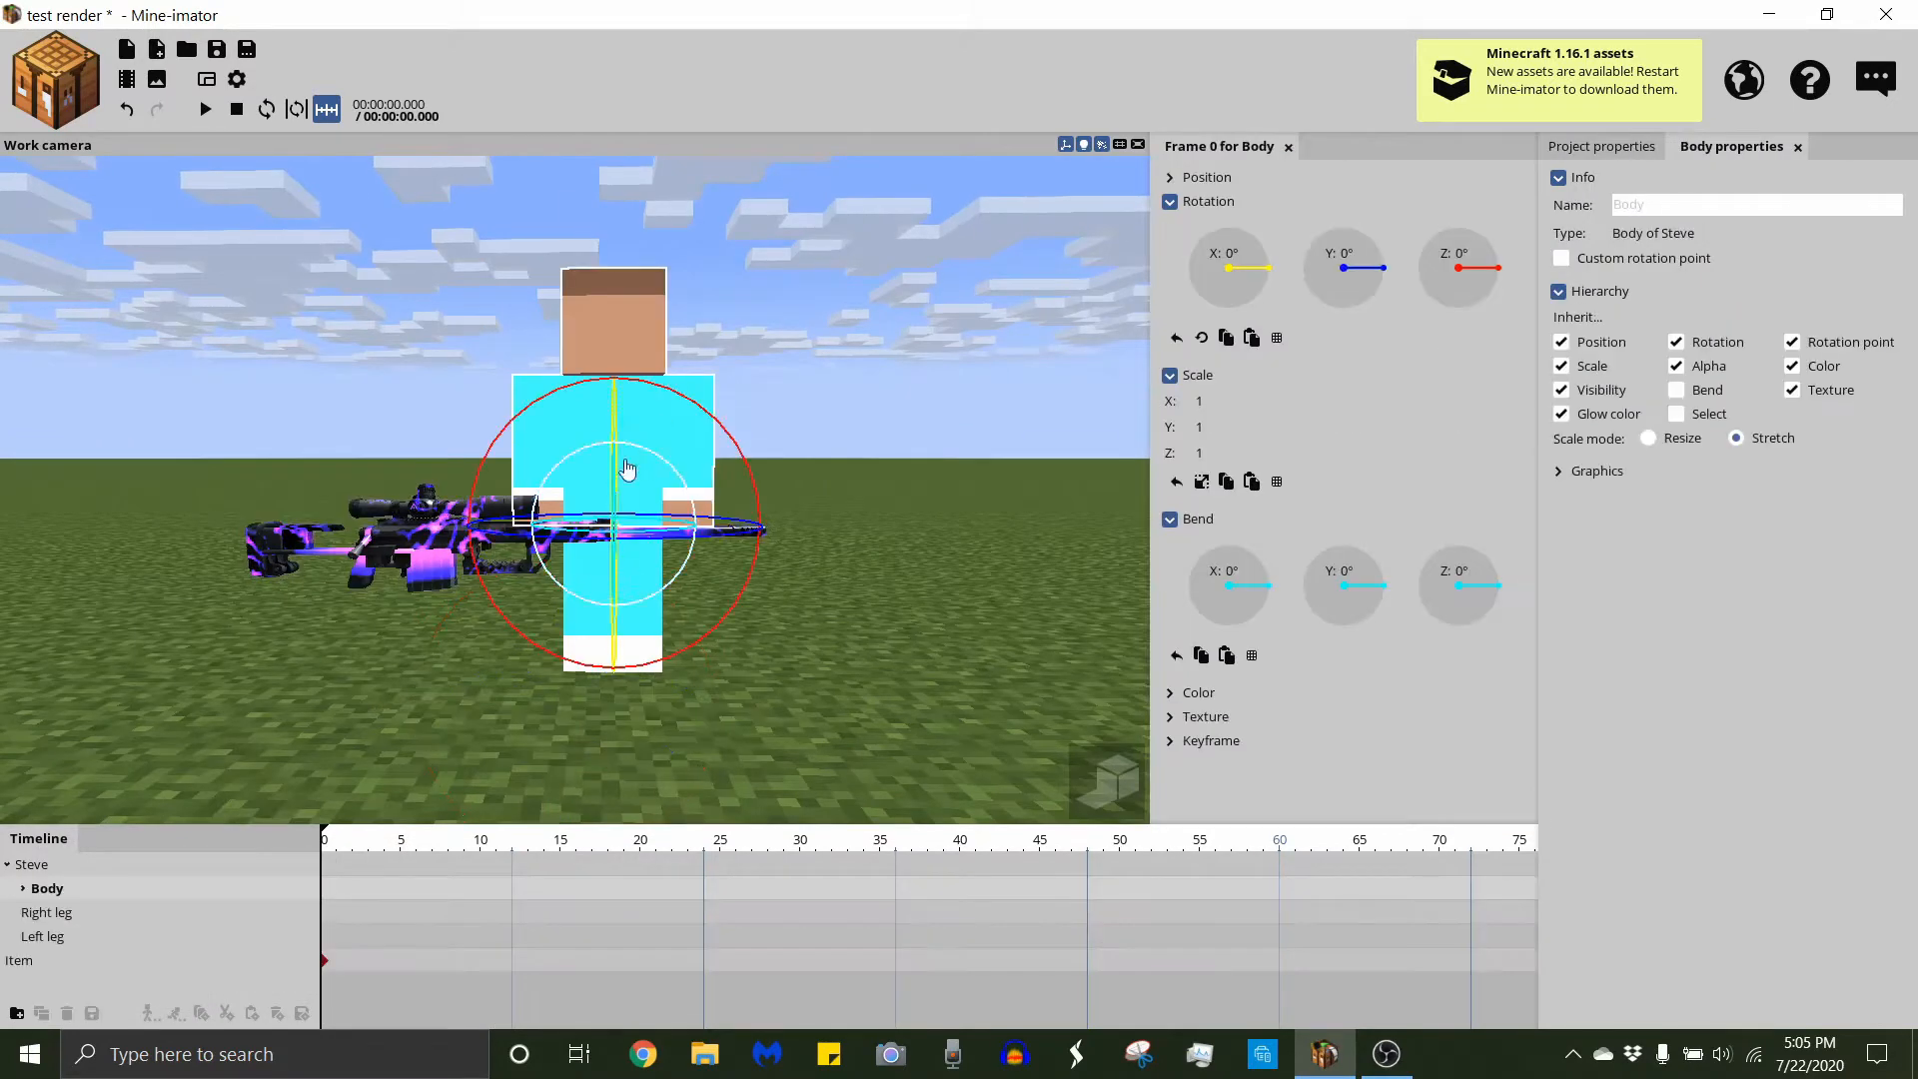
Enable Glow in the rifle item's graphics settings, and deselect the rifle.
click(1631, 150)
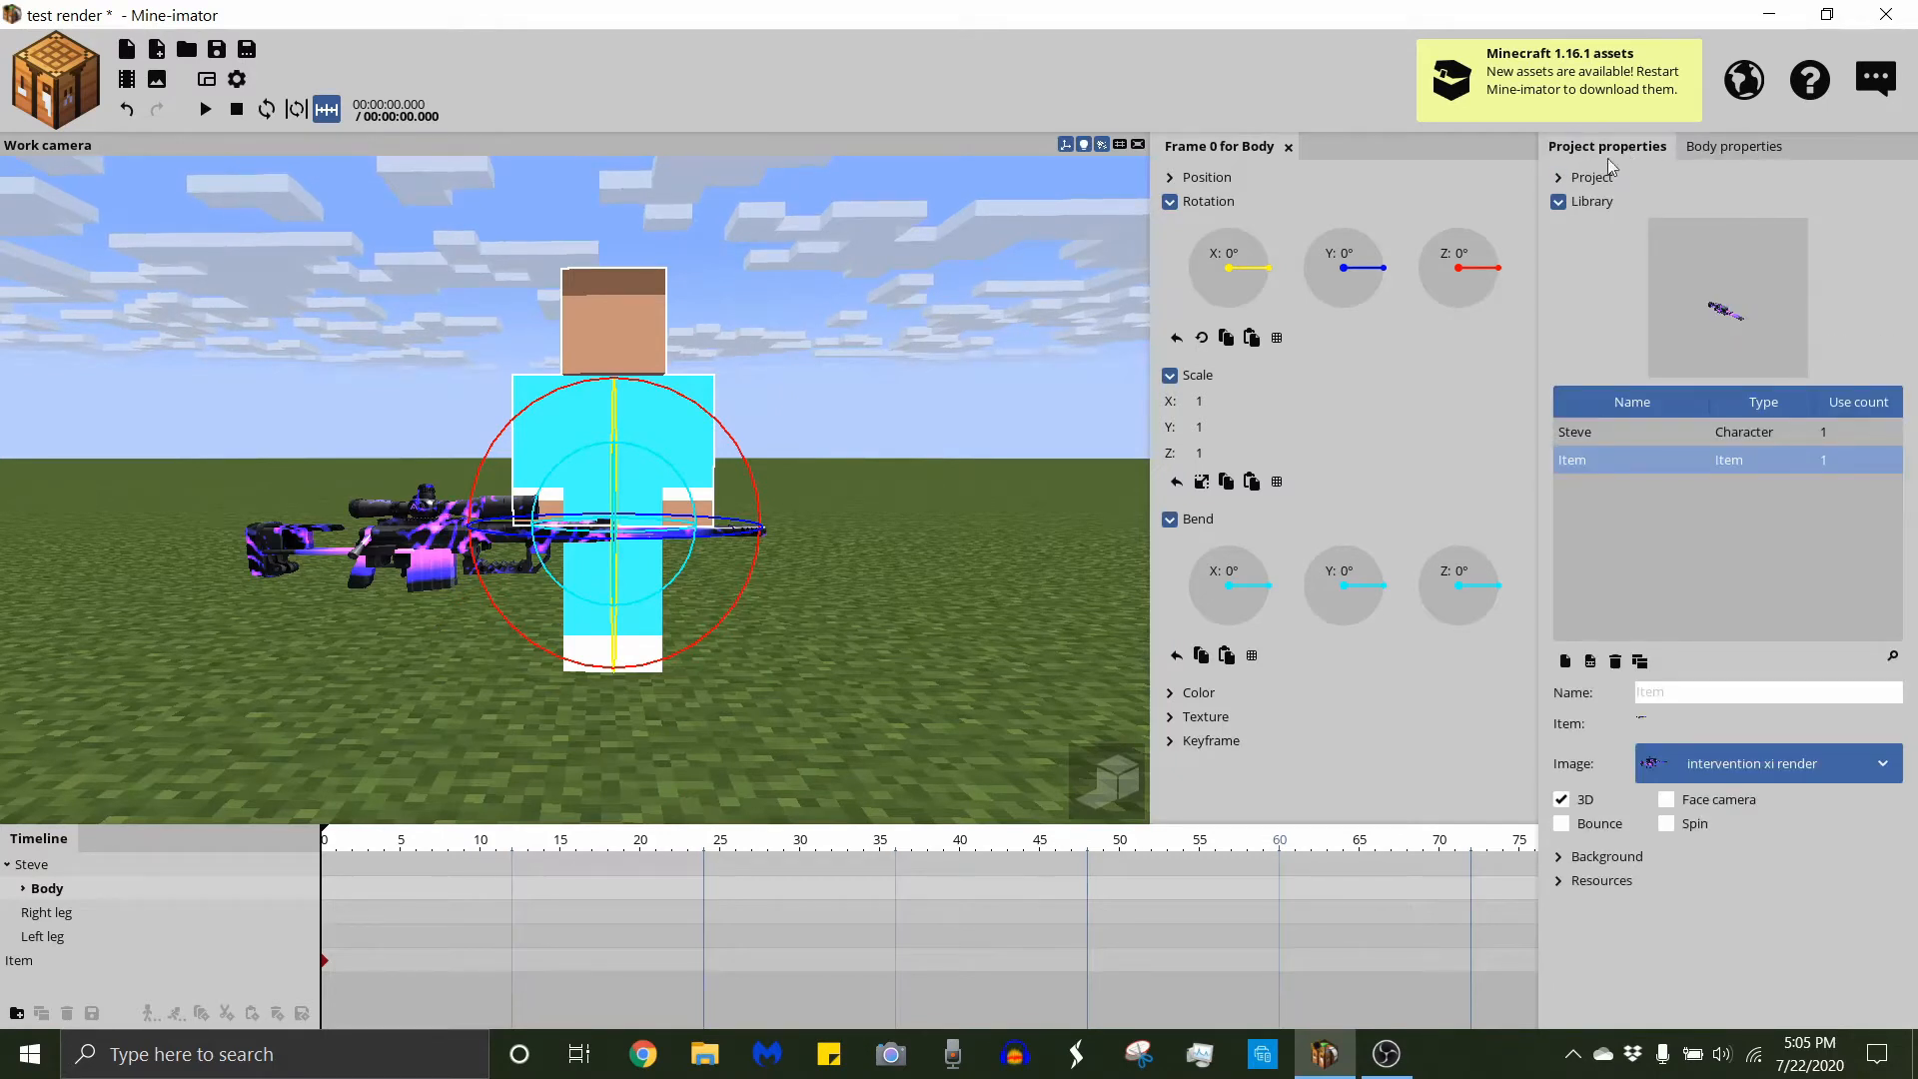
click(1558, 202)
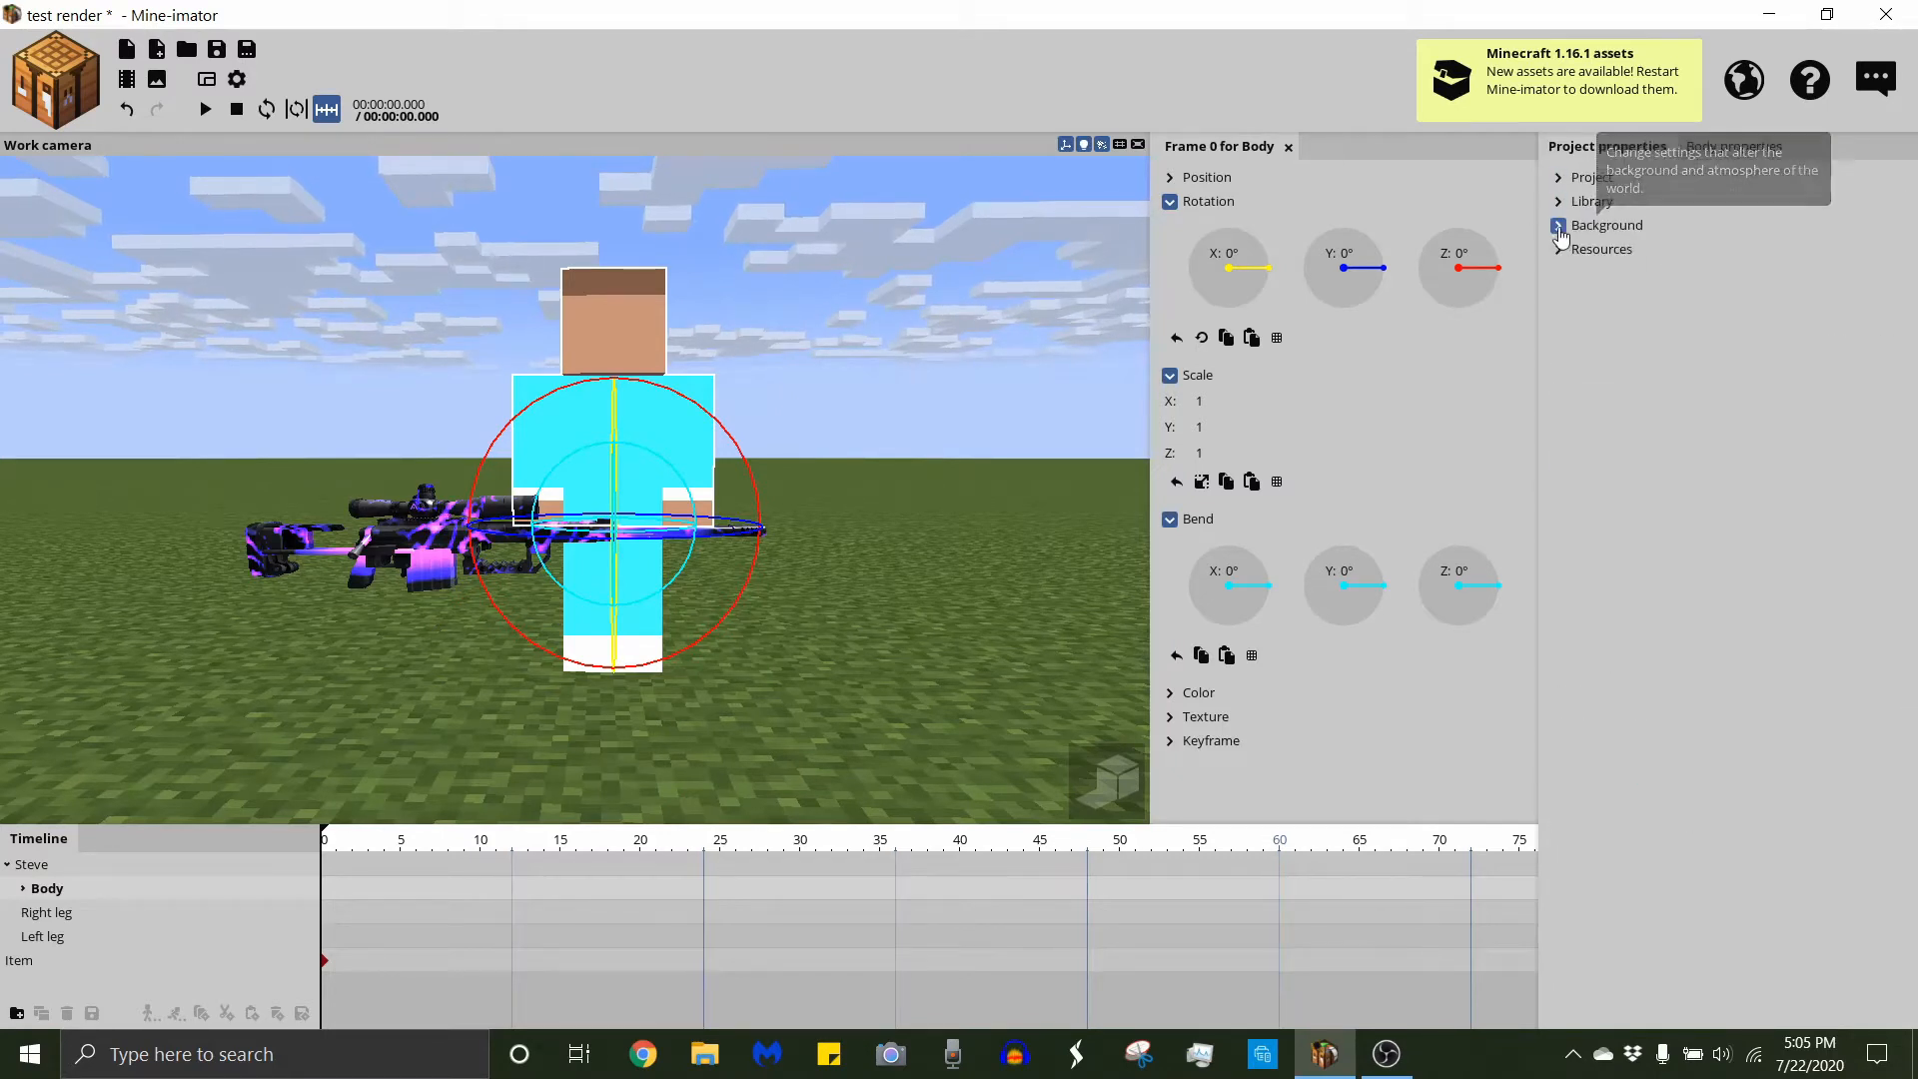
click(1715, 150)
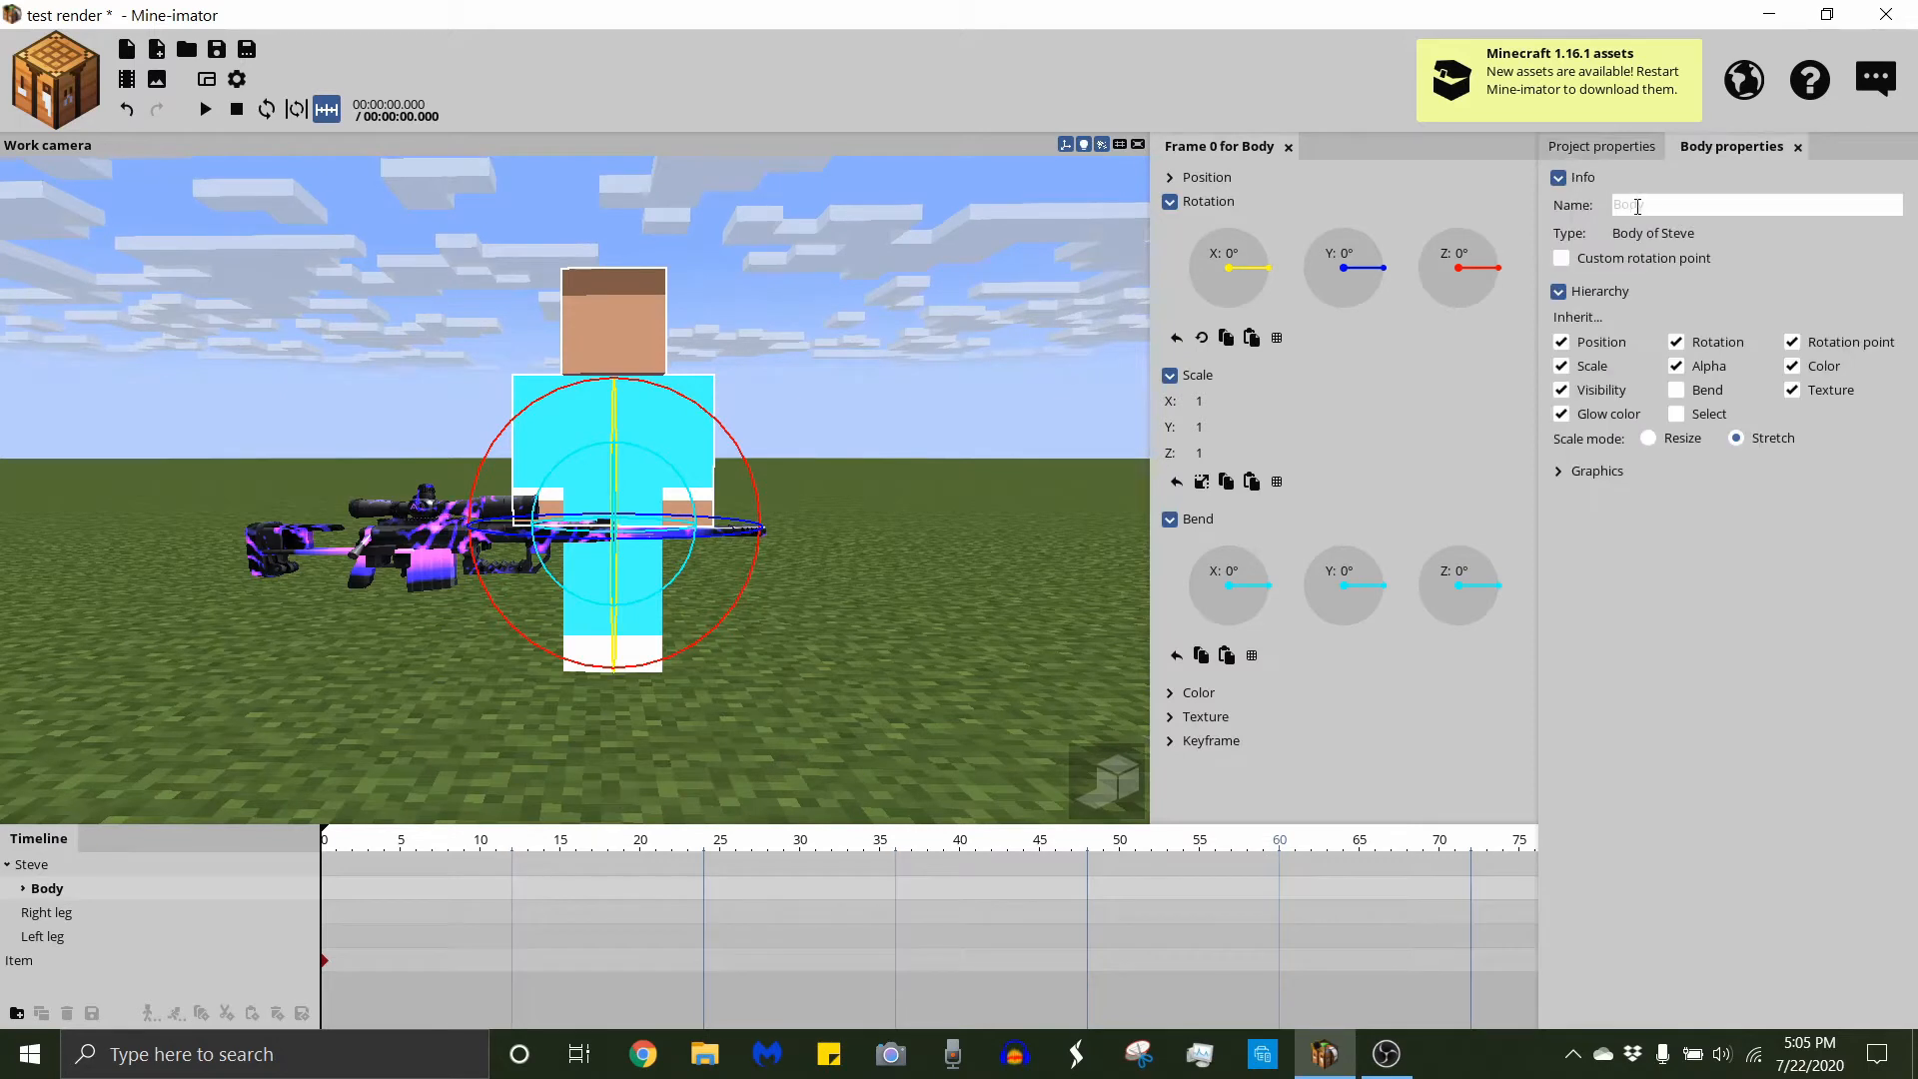
click(1576, 484)
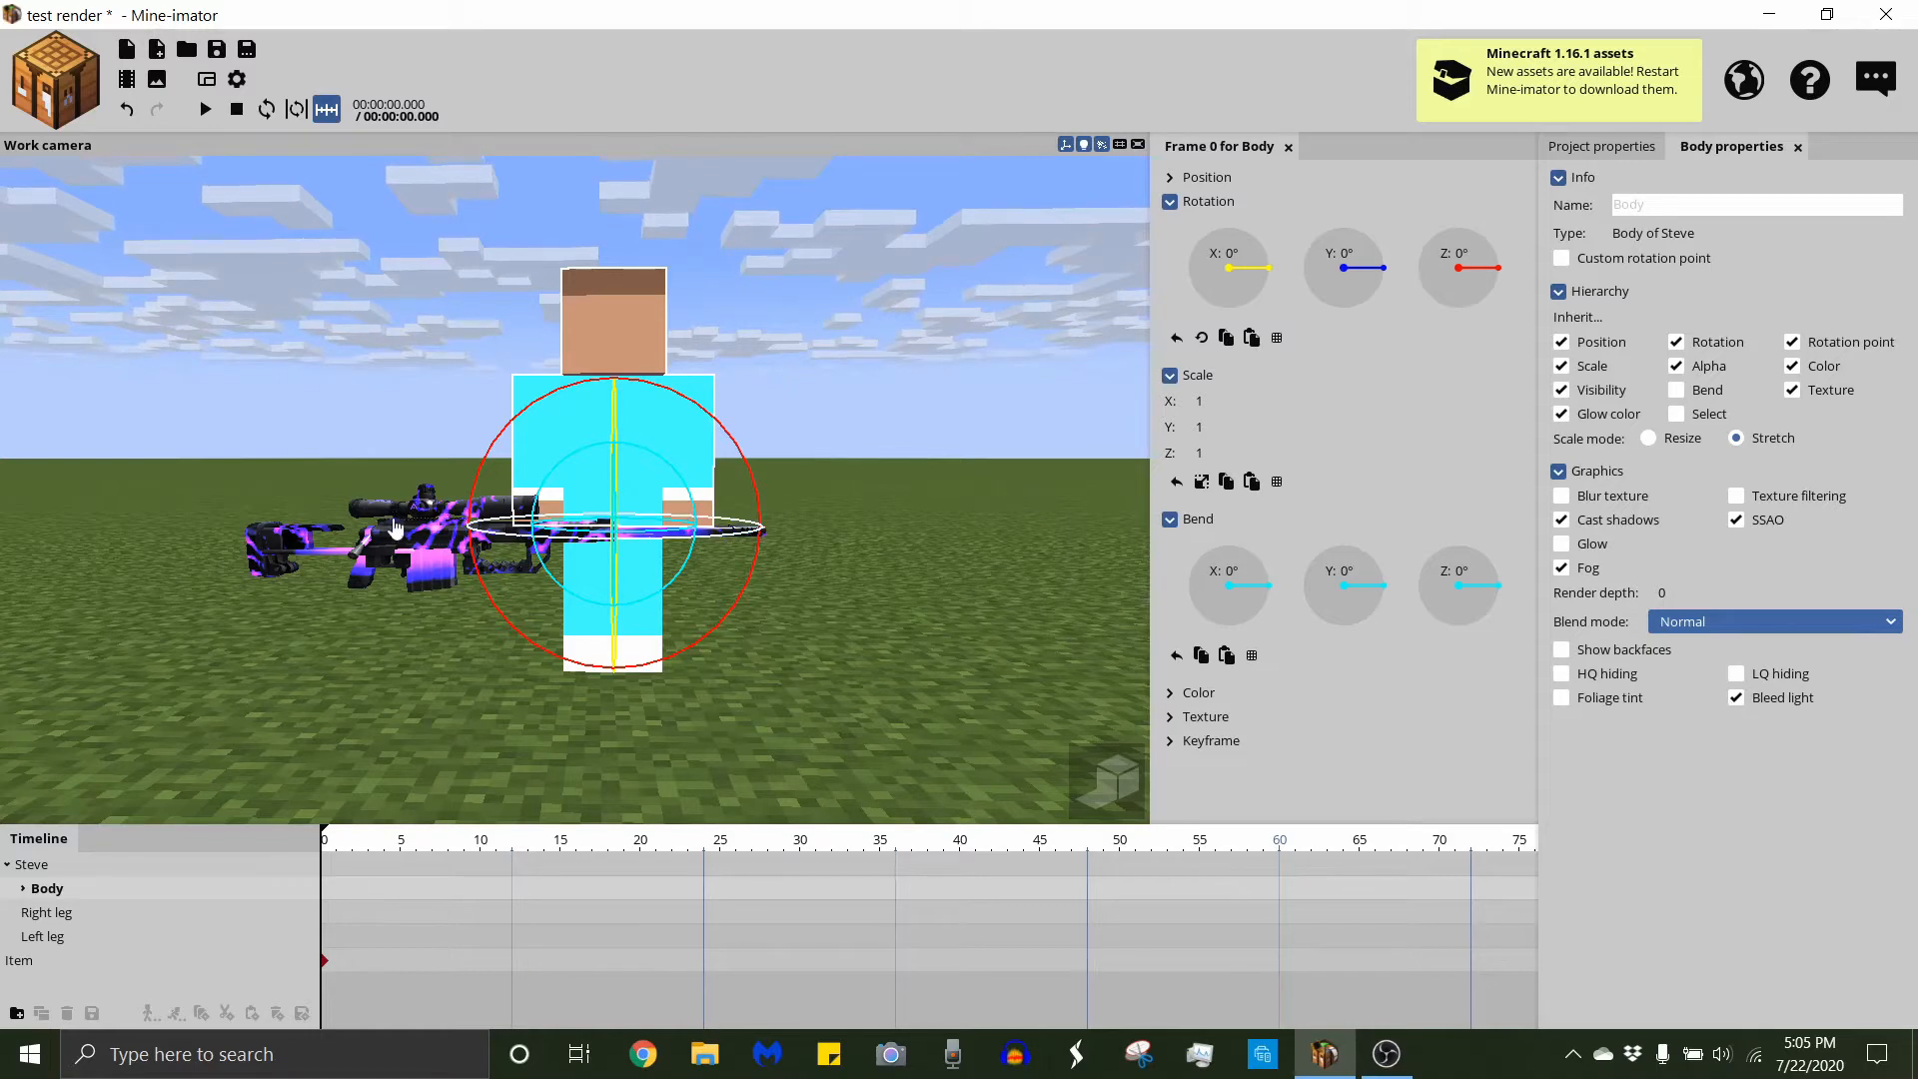
click(389, 555)
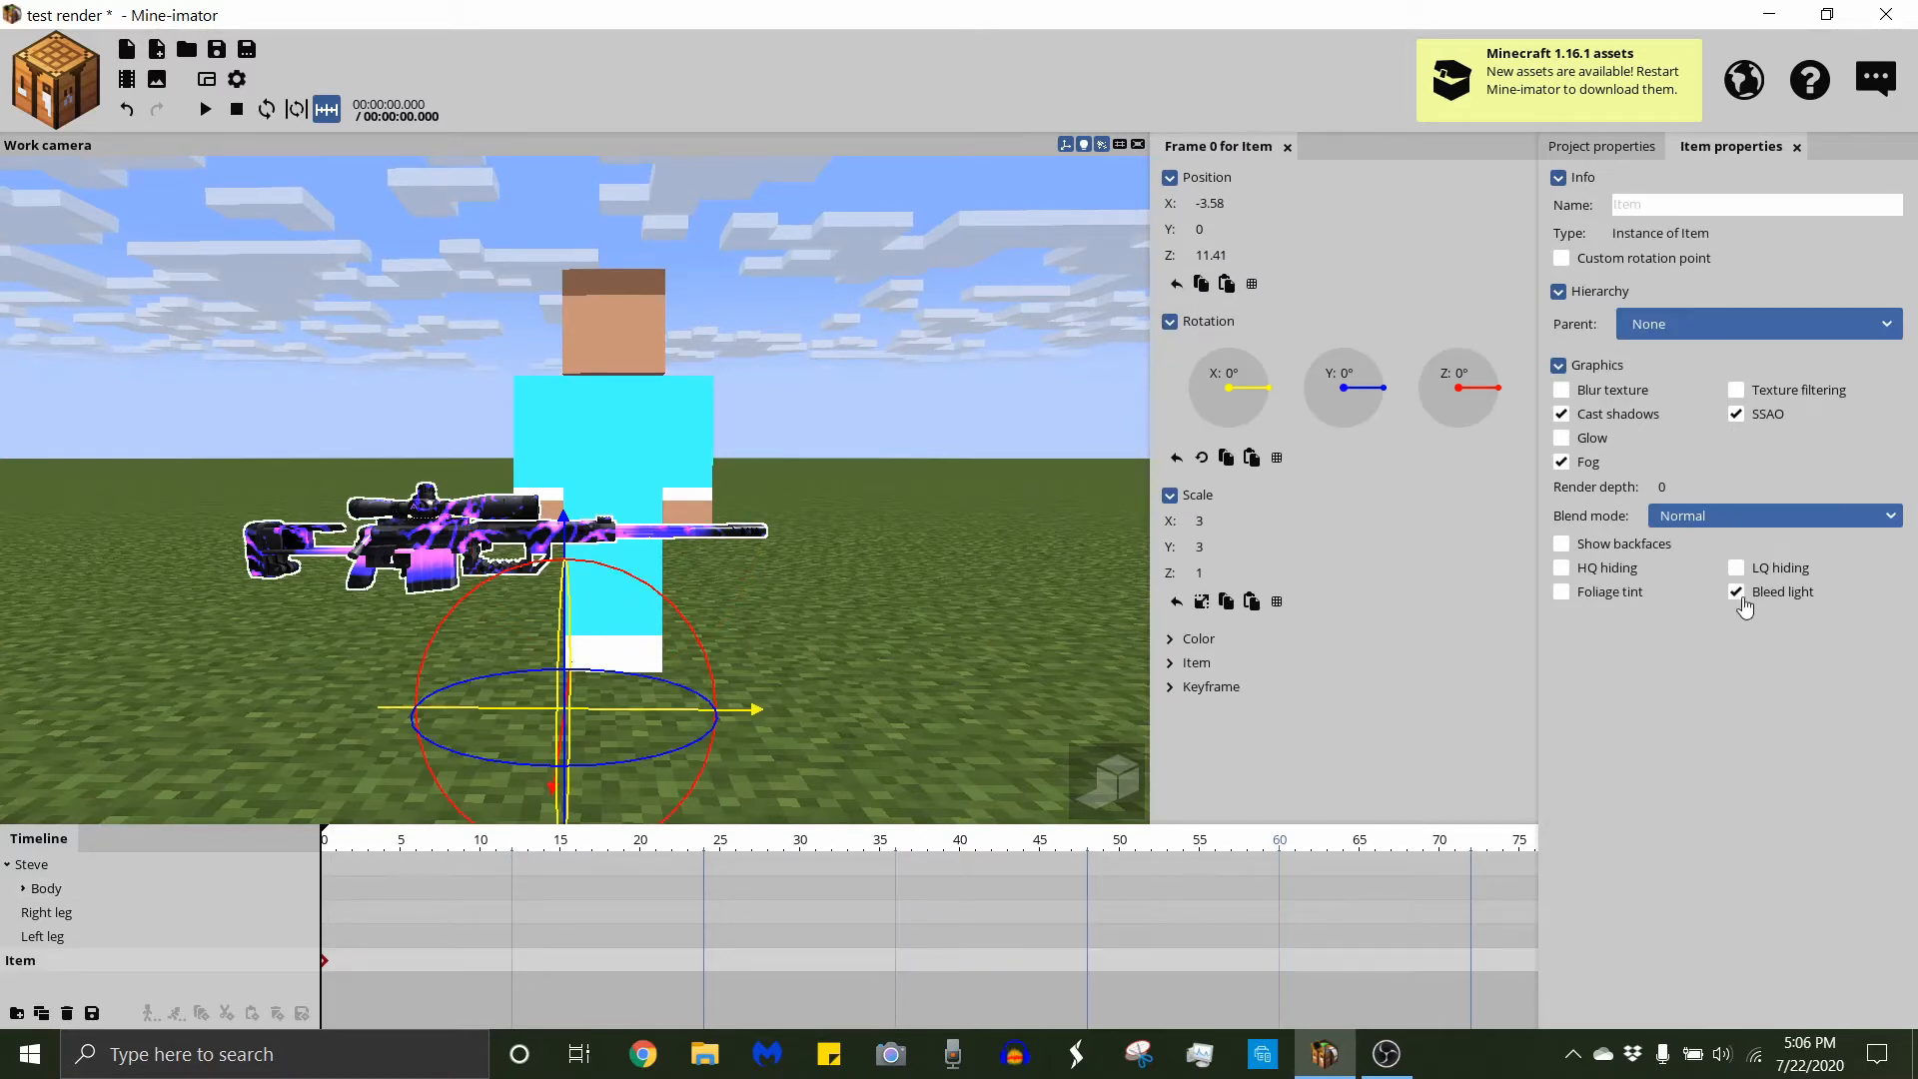
click(1563, 438)
click(1080, 554)
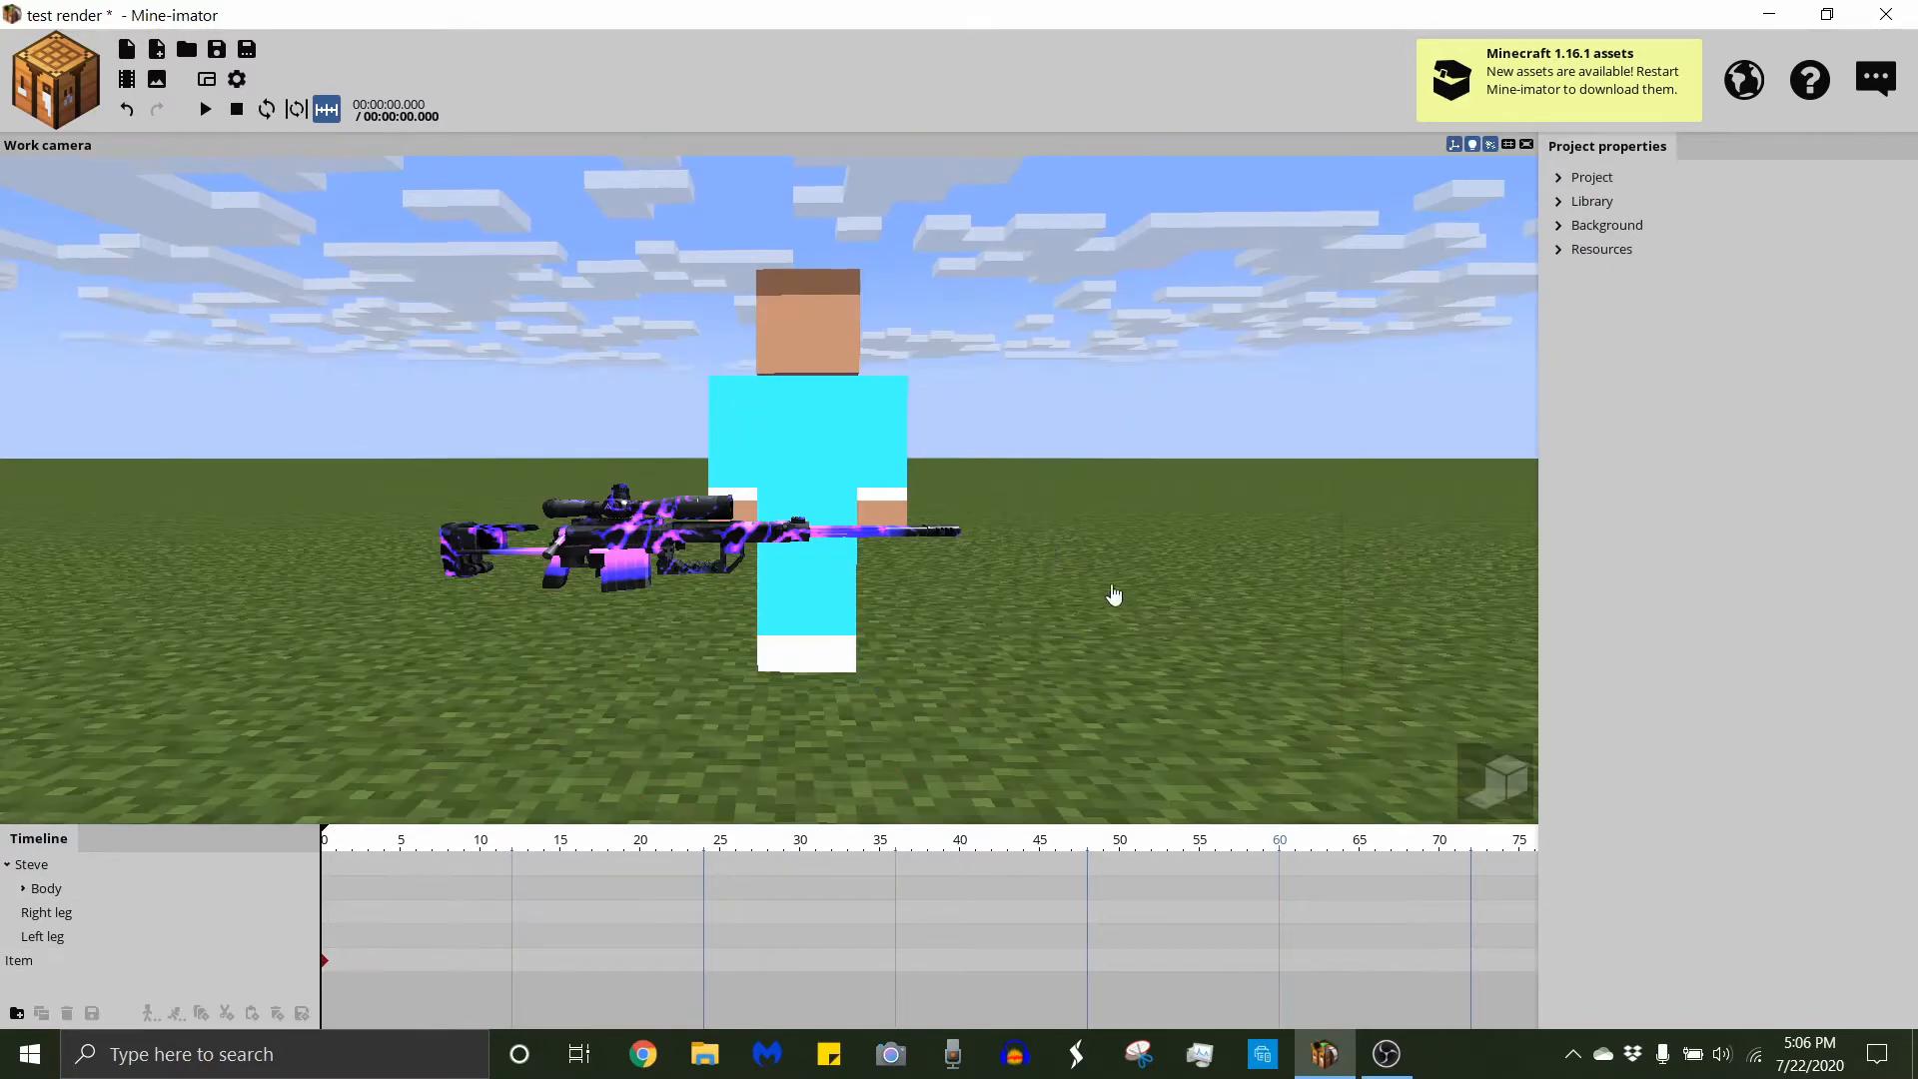
Preview the glowing rifle in high-quality render mode, and return to the standard view.
click(1497, 786)
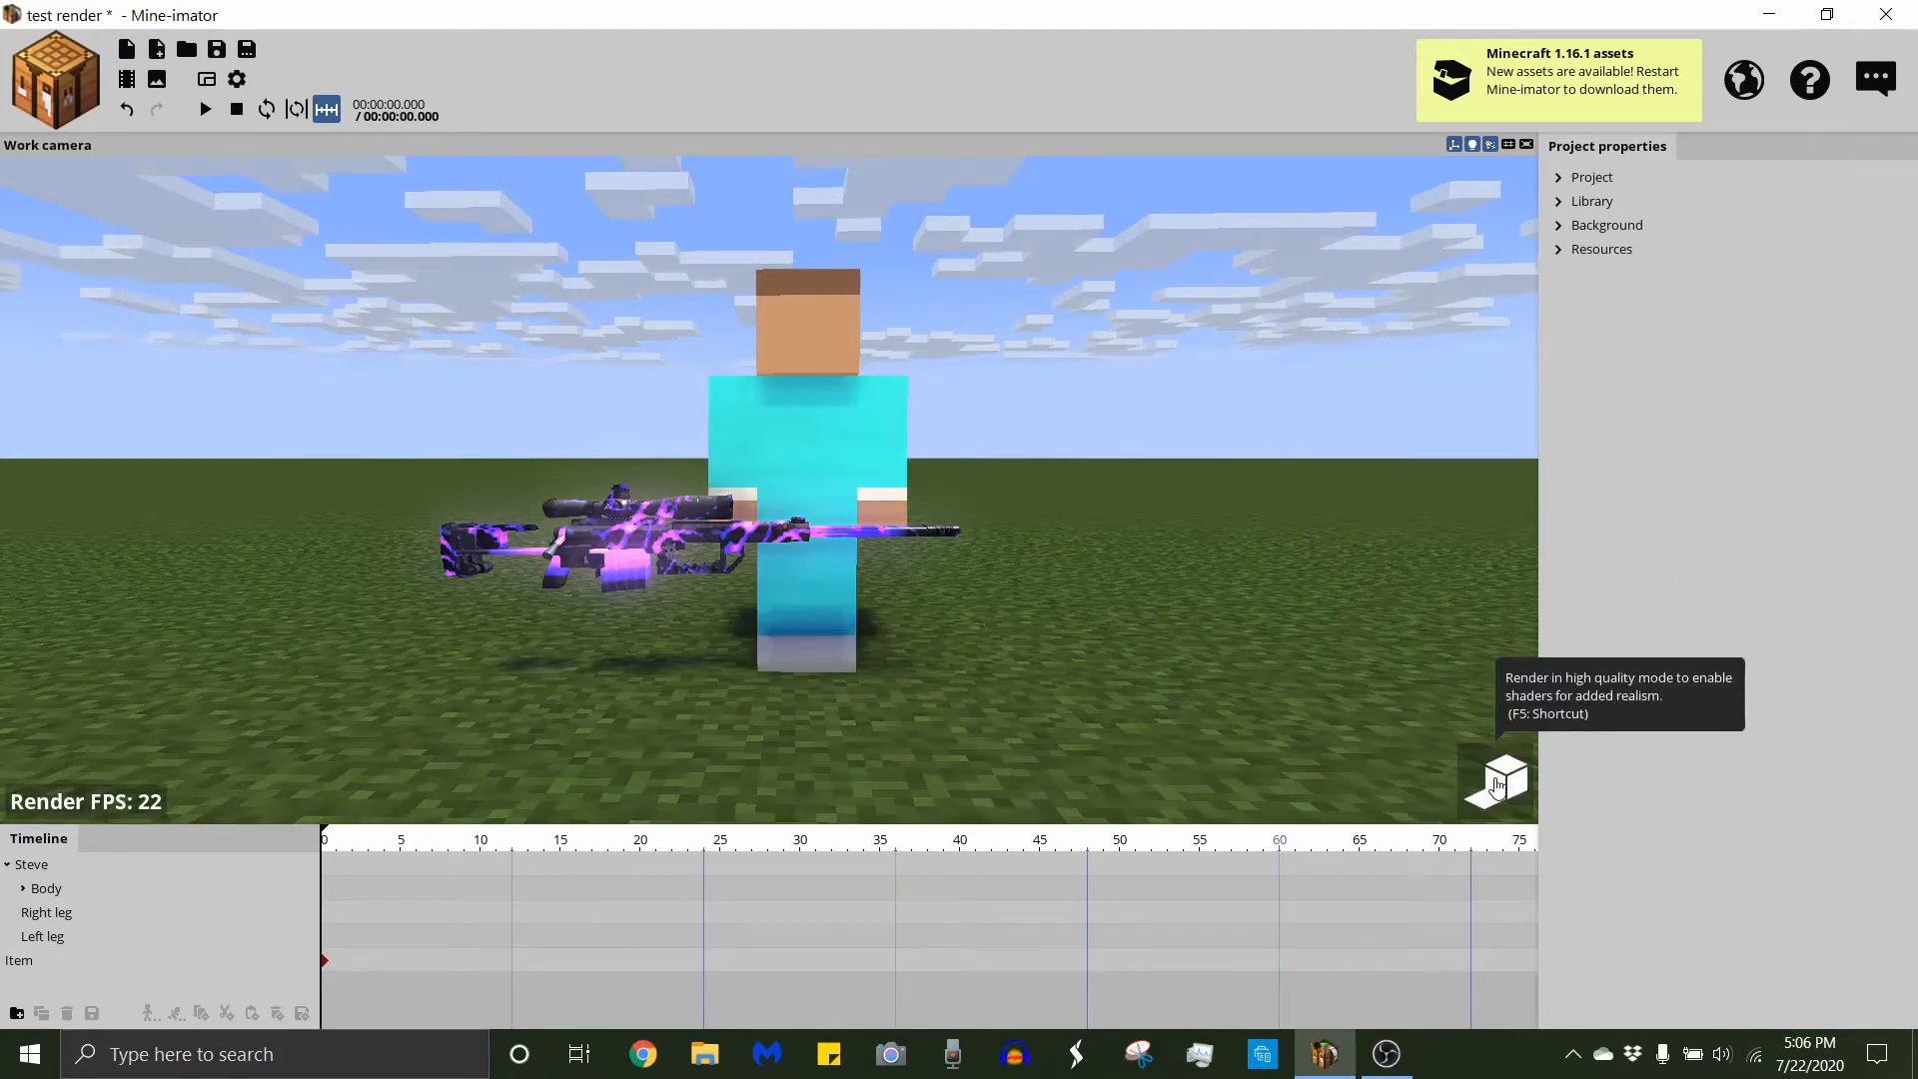
click(1496, 786)
scroll(1053, 626, up, 2)
scroll(1255, 625, down, 1)
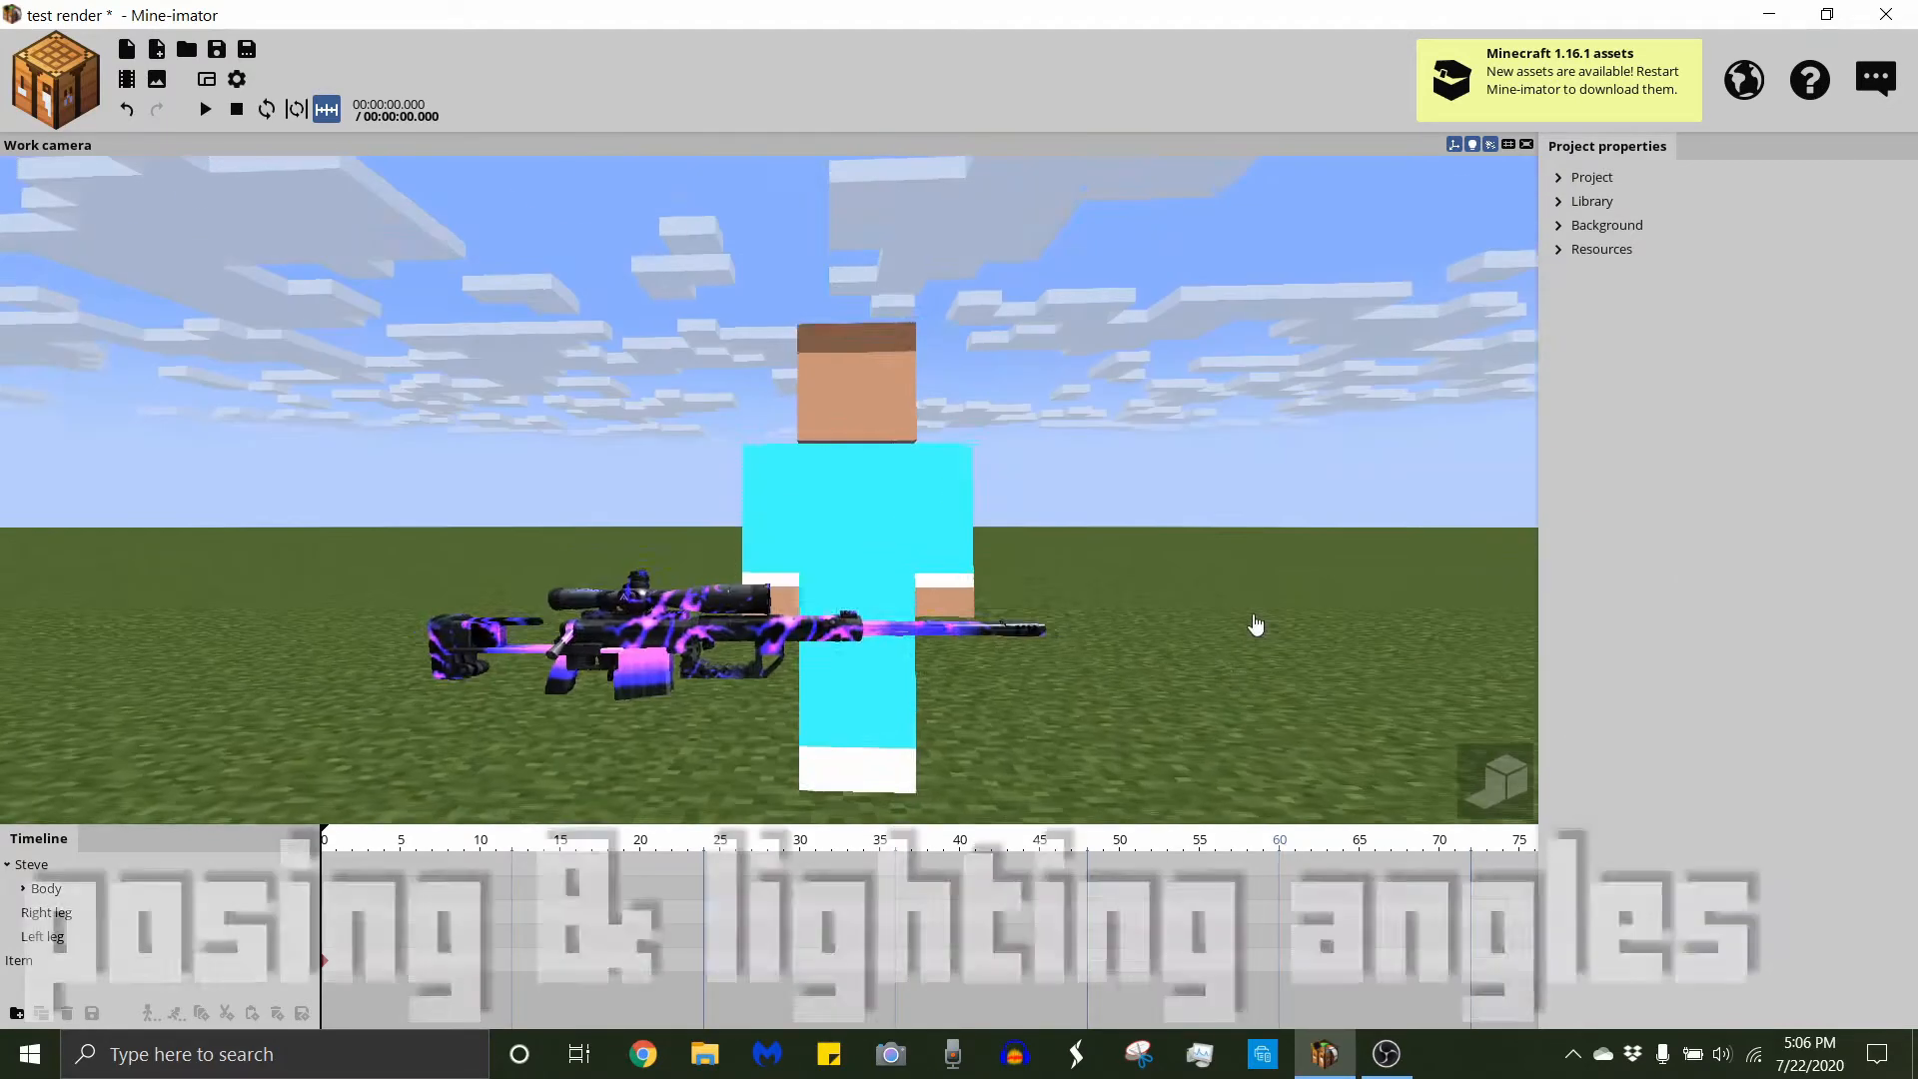
Move the rifle forward, away from the character, to about Z 29.6 and deselect it.
click(702, 657)
right_drag(1022, 621, 1022, 684)
drag(586, 628, 1056, 601)
click(686, 440)
Select the character's left arm and bend its elbow to about 60°, undoing an unwanted trial change.
drag(685, 440, 439, 355)
mouse_move(860, 552)
right_down()
mouse_move(899, 552)
mouse_move(860, 553)
right_up()
click(861, 552)
click(725, 499)
drag(860, 552, 979, 580)
drag(815, 548, 911, 500)
key(ctrl+z)
right_drag(897, 640, 858, 525)
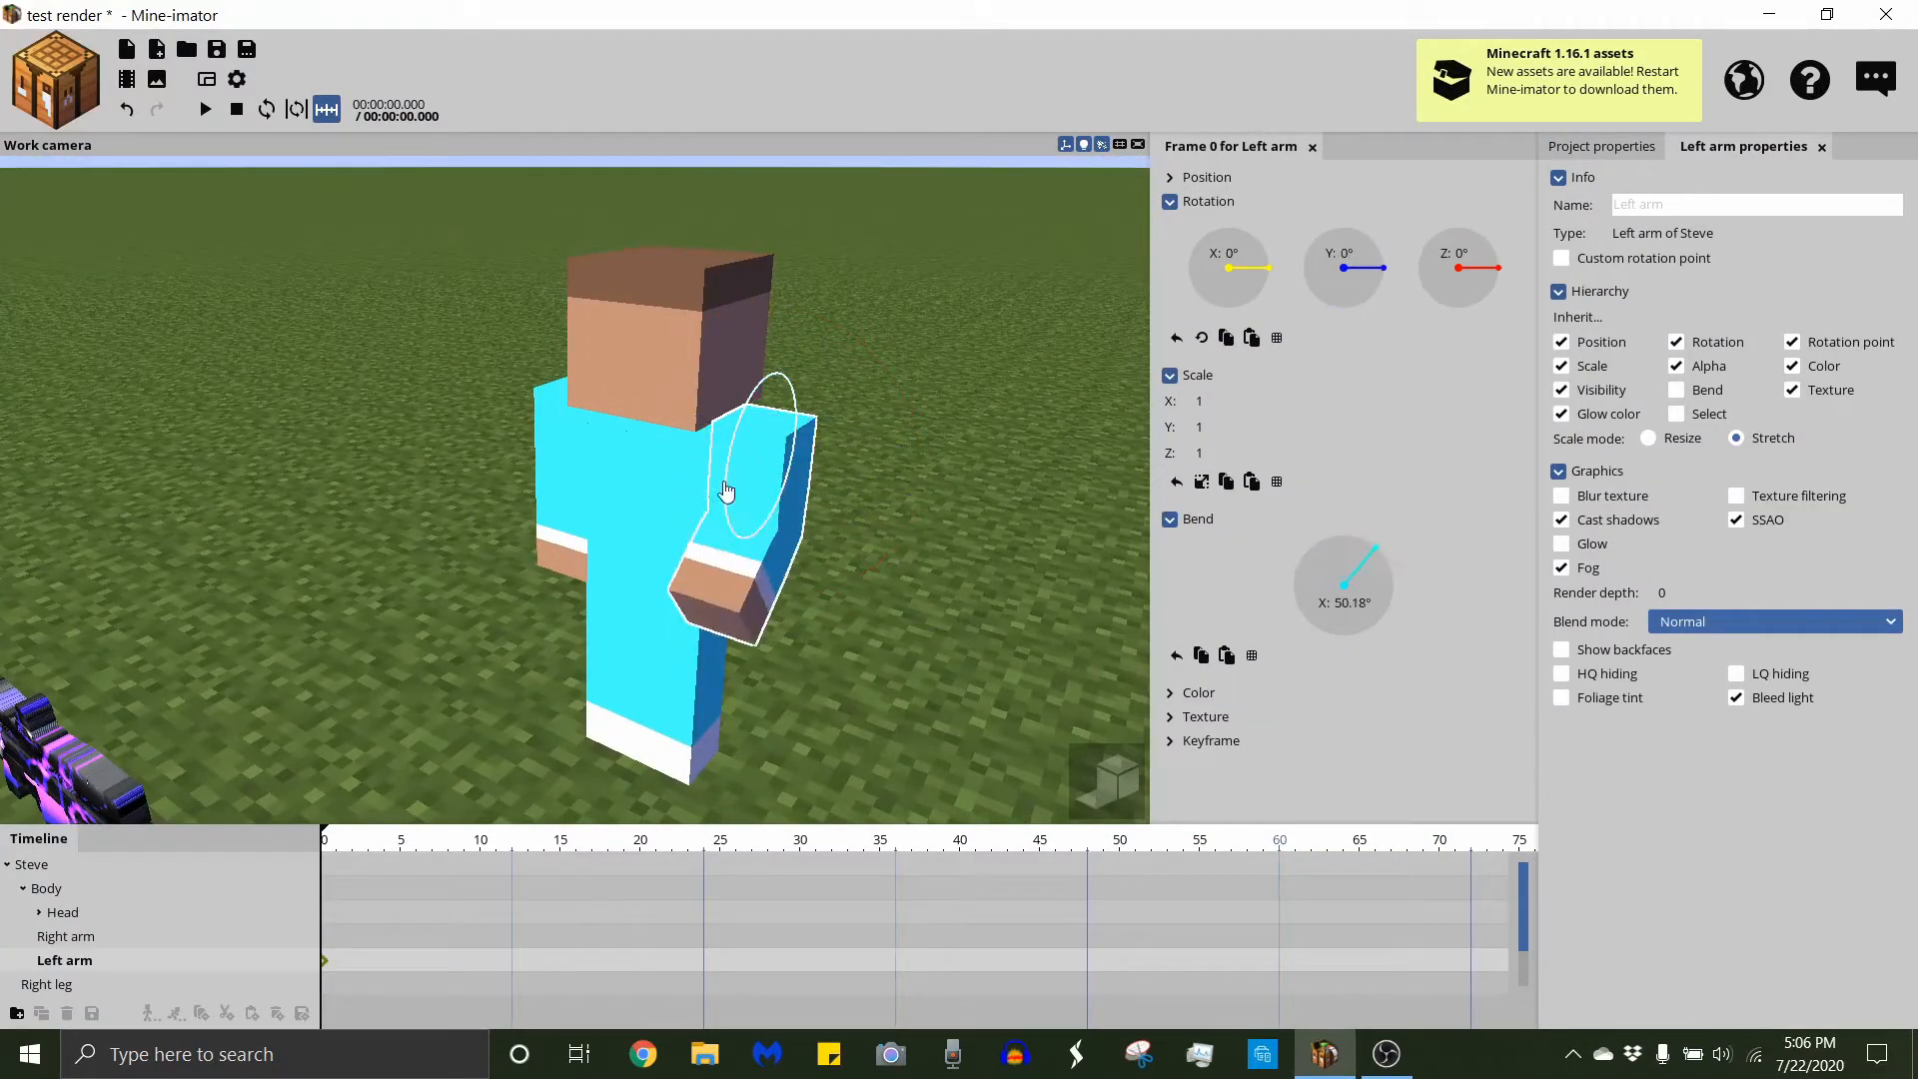
drag(726, 492, 728, 470)
Undo the left arm's trial Y rotation and rotate the arm to about -31° in X and 18° in Z.
click(879, 539)
drag(879, 540, 949, 479)
click(839, 520)
click(672, 520)
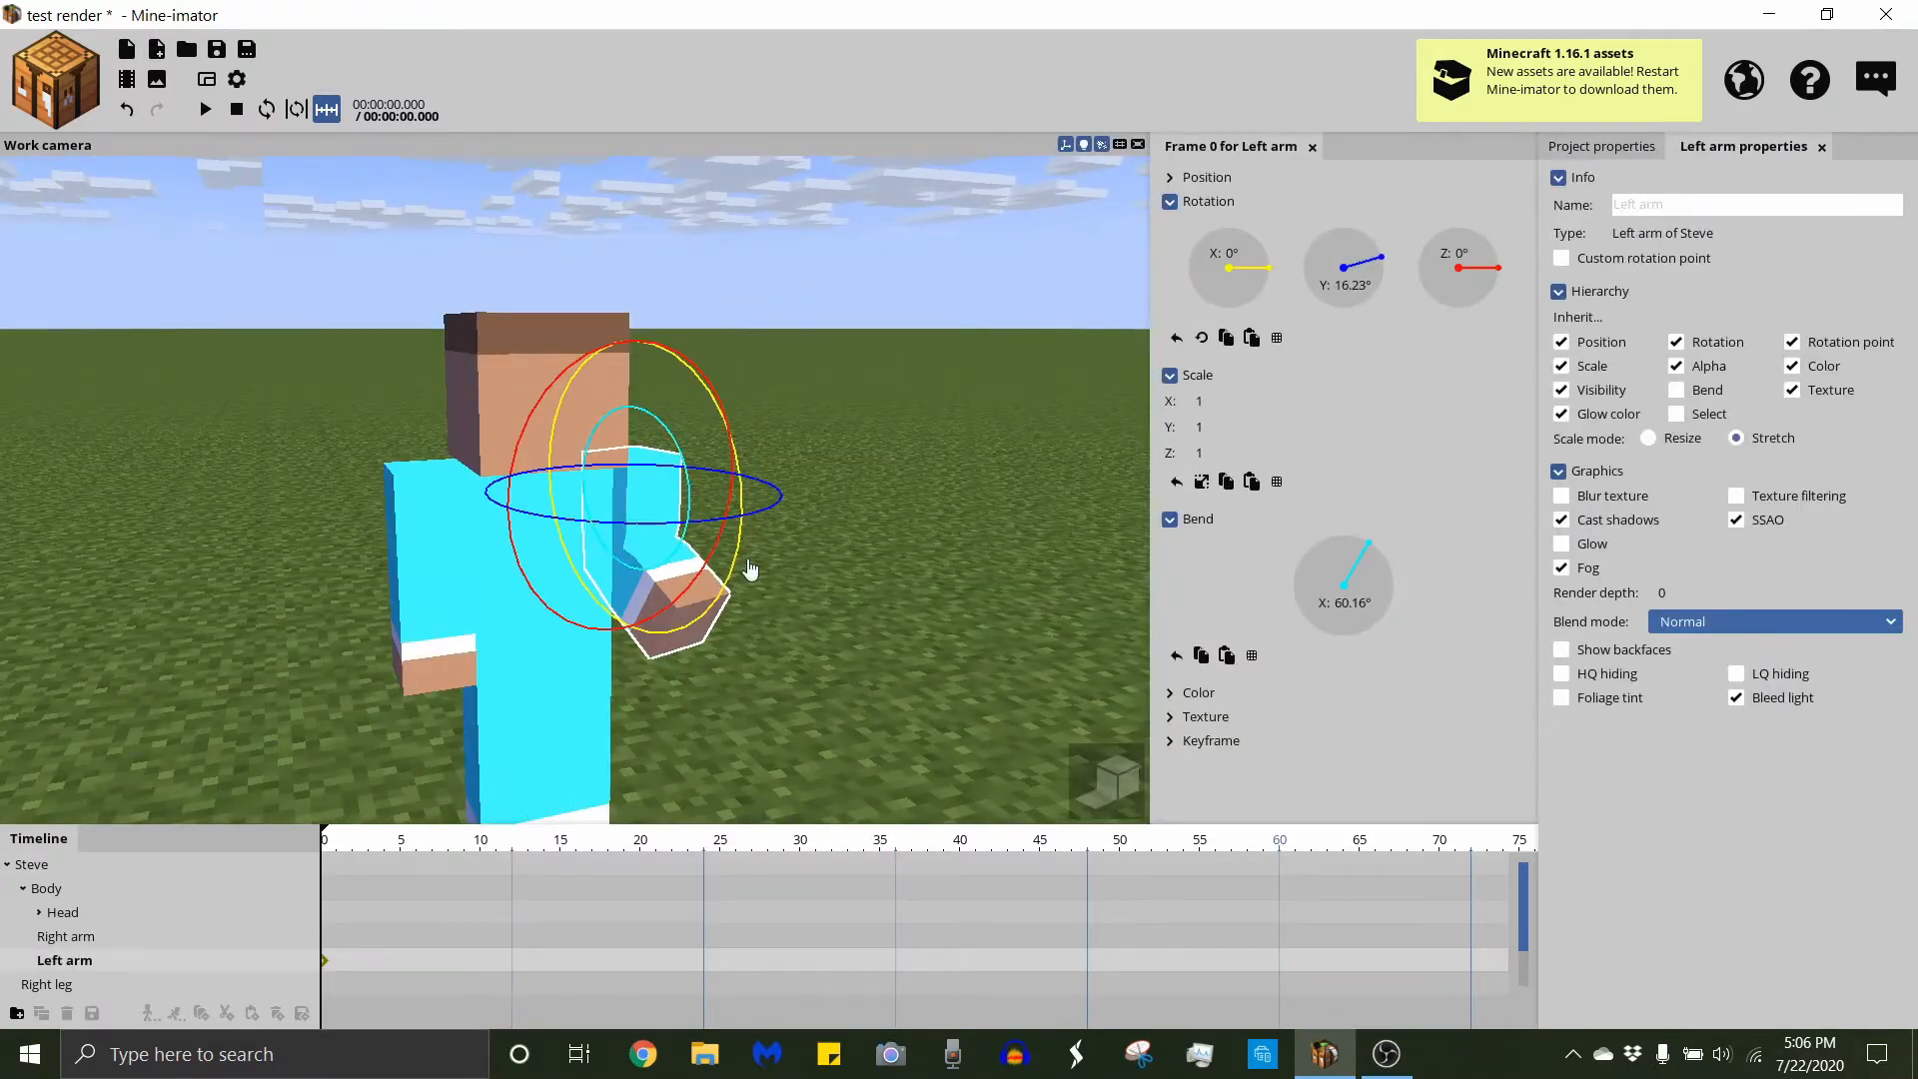
key(ctrl+z)
drag(750, 570, 667, 624)
drag(689, 535, 714, 483)
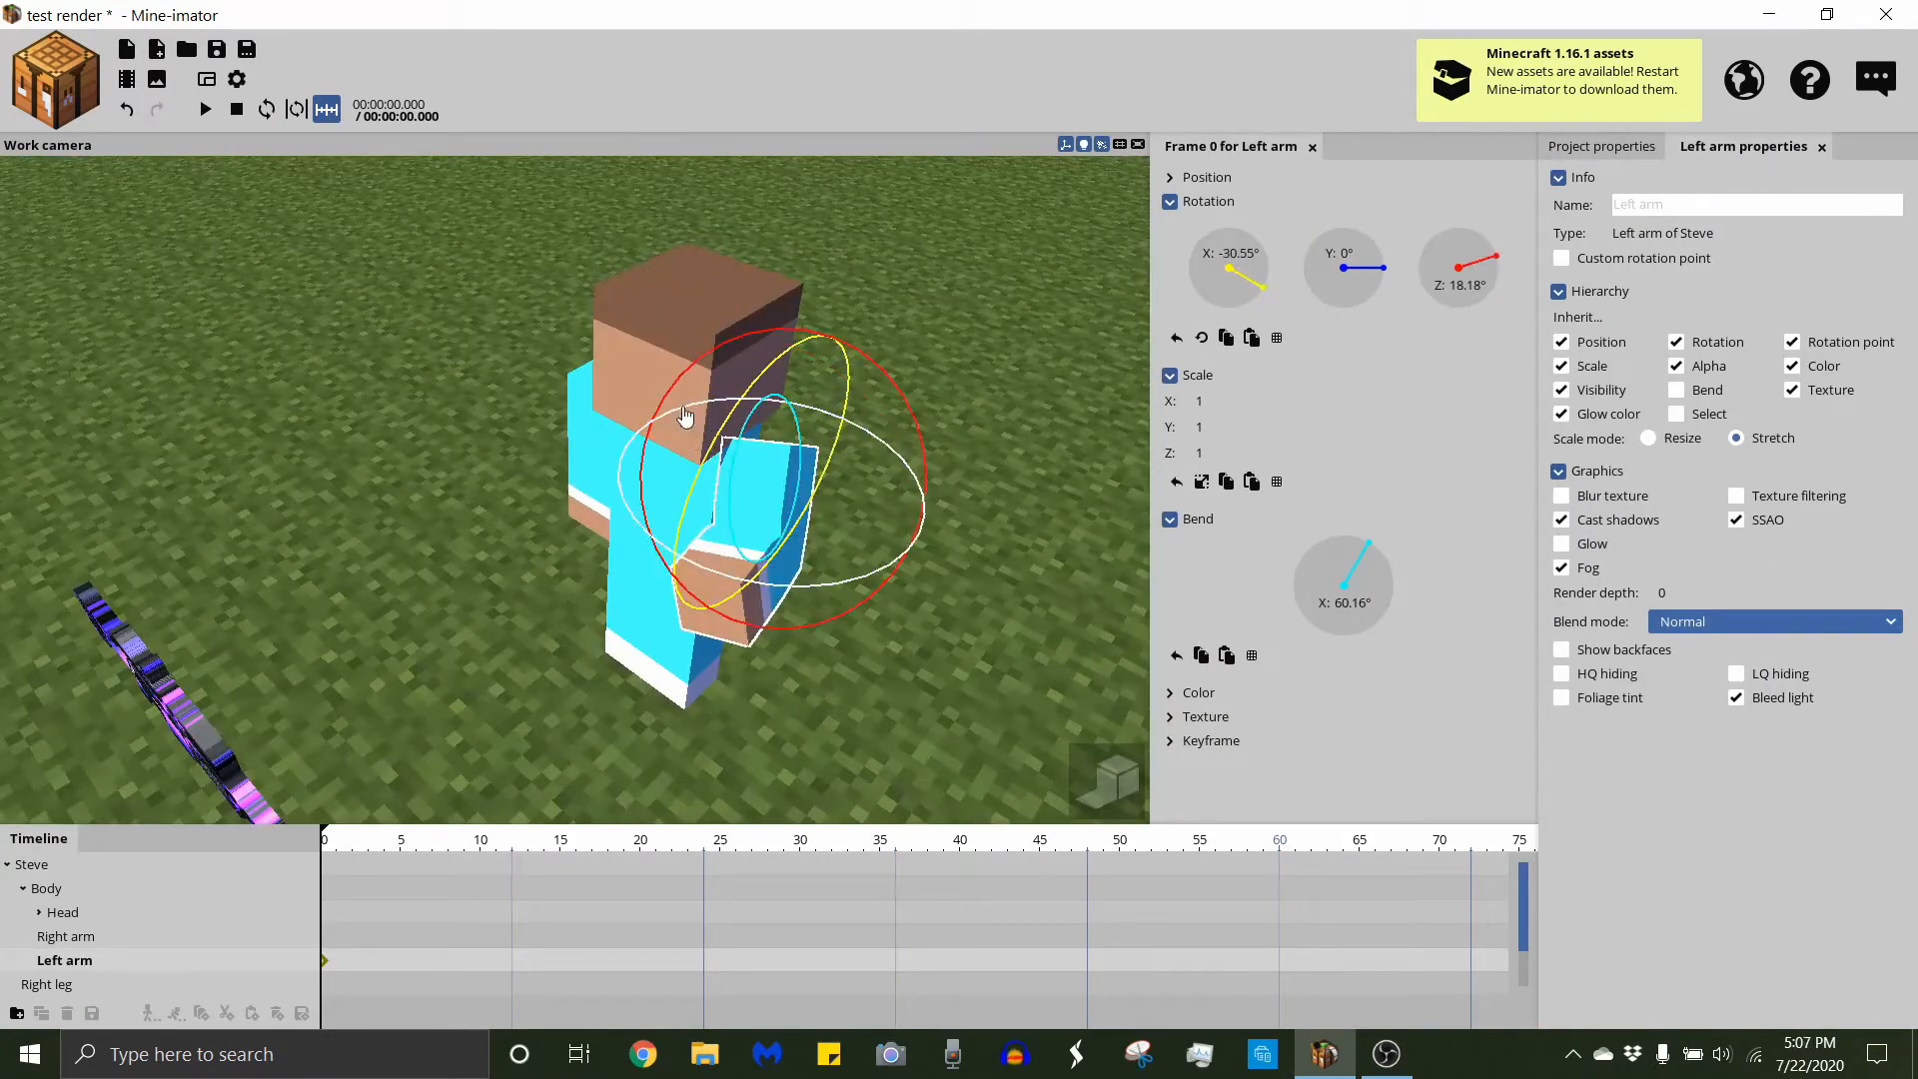
click(899, 400)
drag(900, 399, 762, 729)
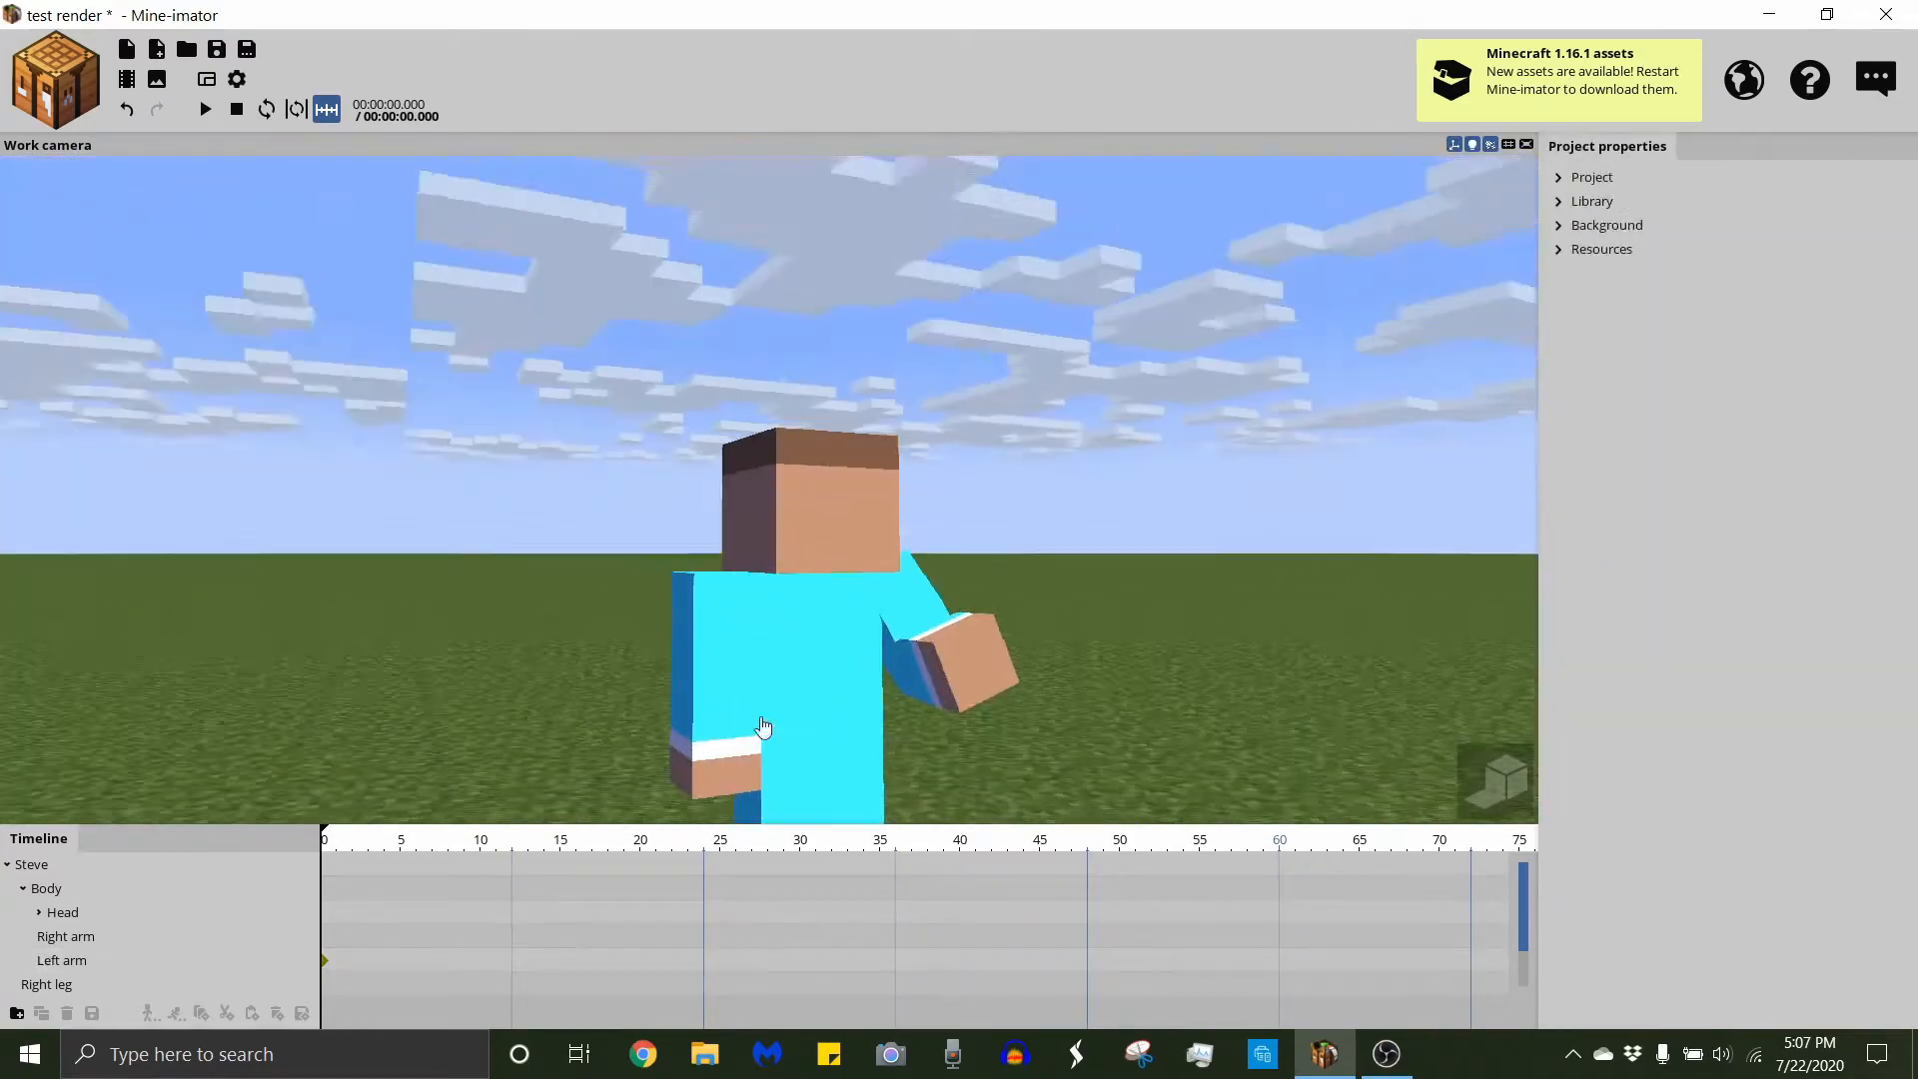
Pose the character's right arm raised outward with its elbow bent.
right_drag(762, 728, 762, 790)
click(714, 589)
click(539, 579)
drag(1376, 549, 1381, 566)
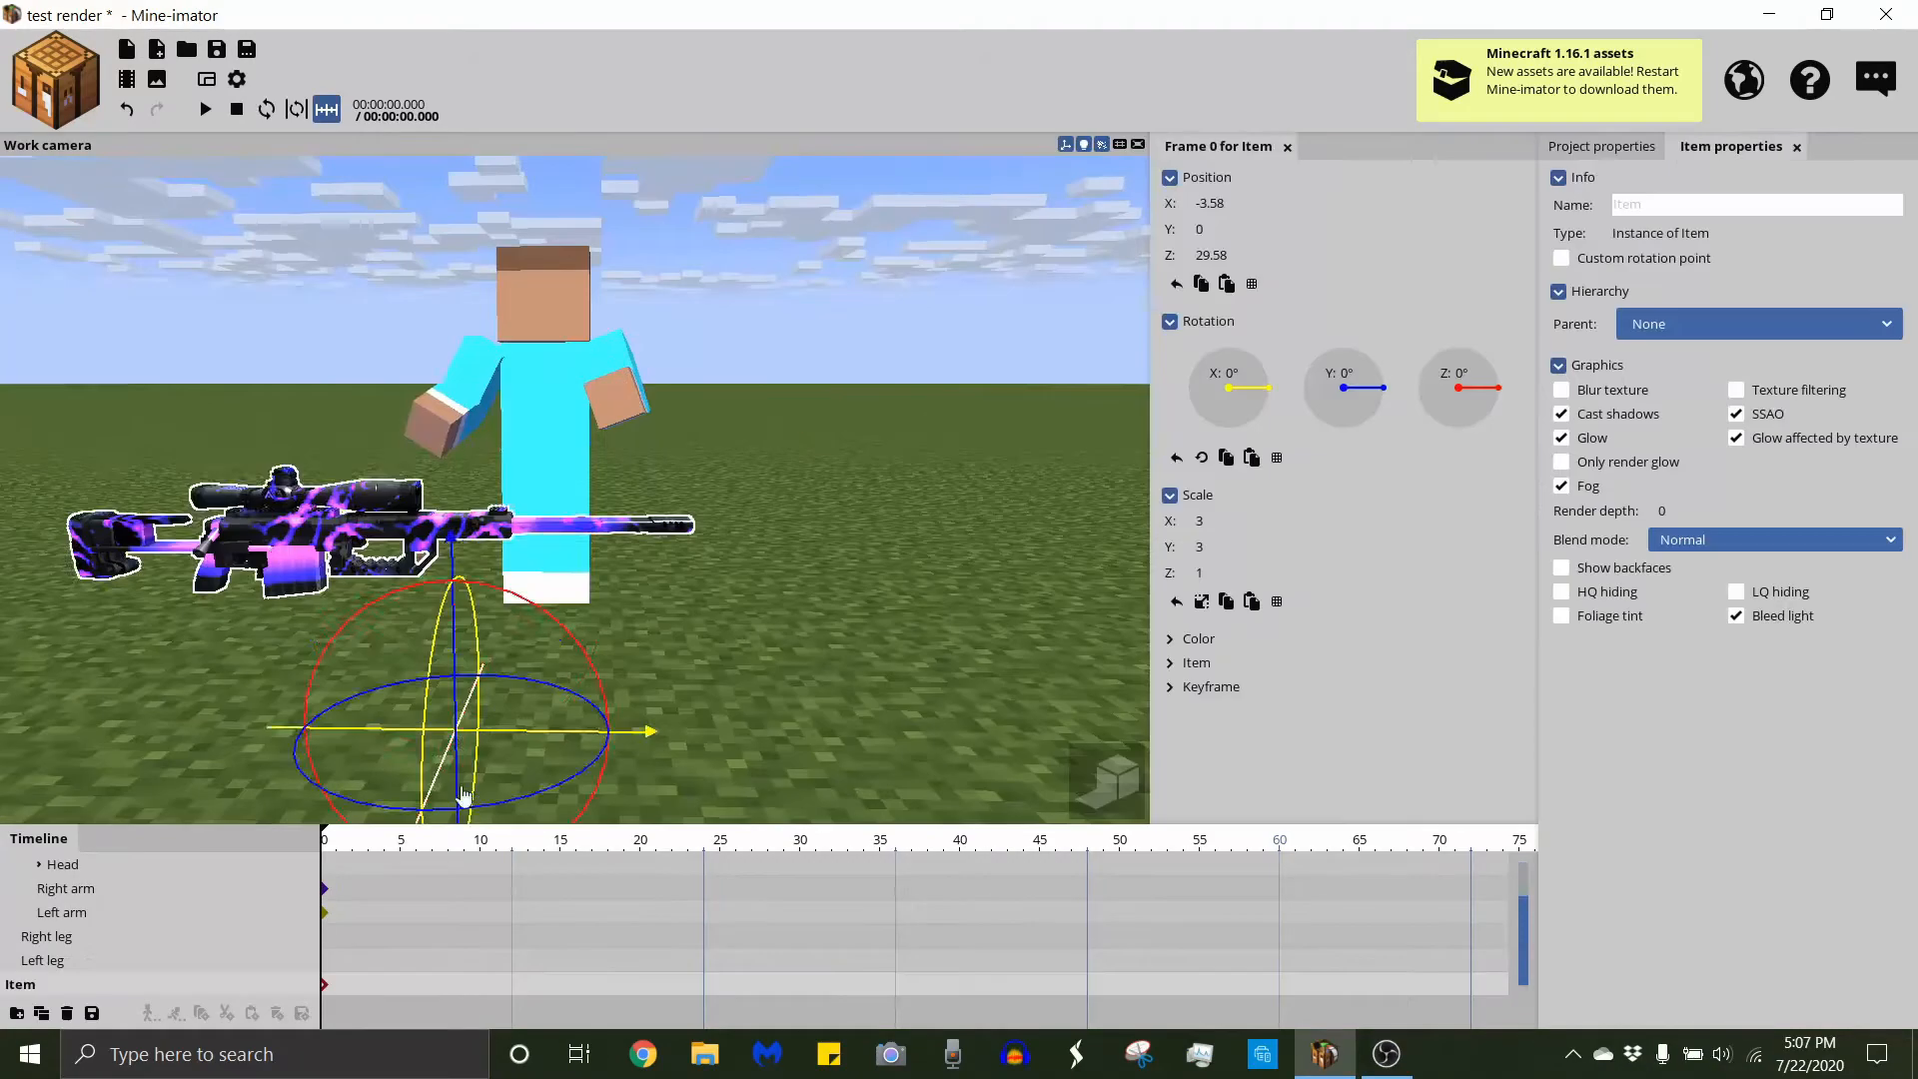
Move the rifle up to the character's chest at about X 5.8, Y 13.2 and tilt it about 18° in Z.
drag(458, 789, 456, 660)
drag(428, 657, 519, 573)
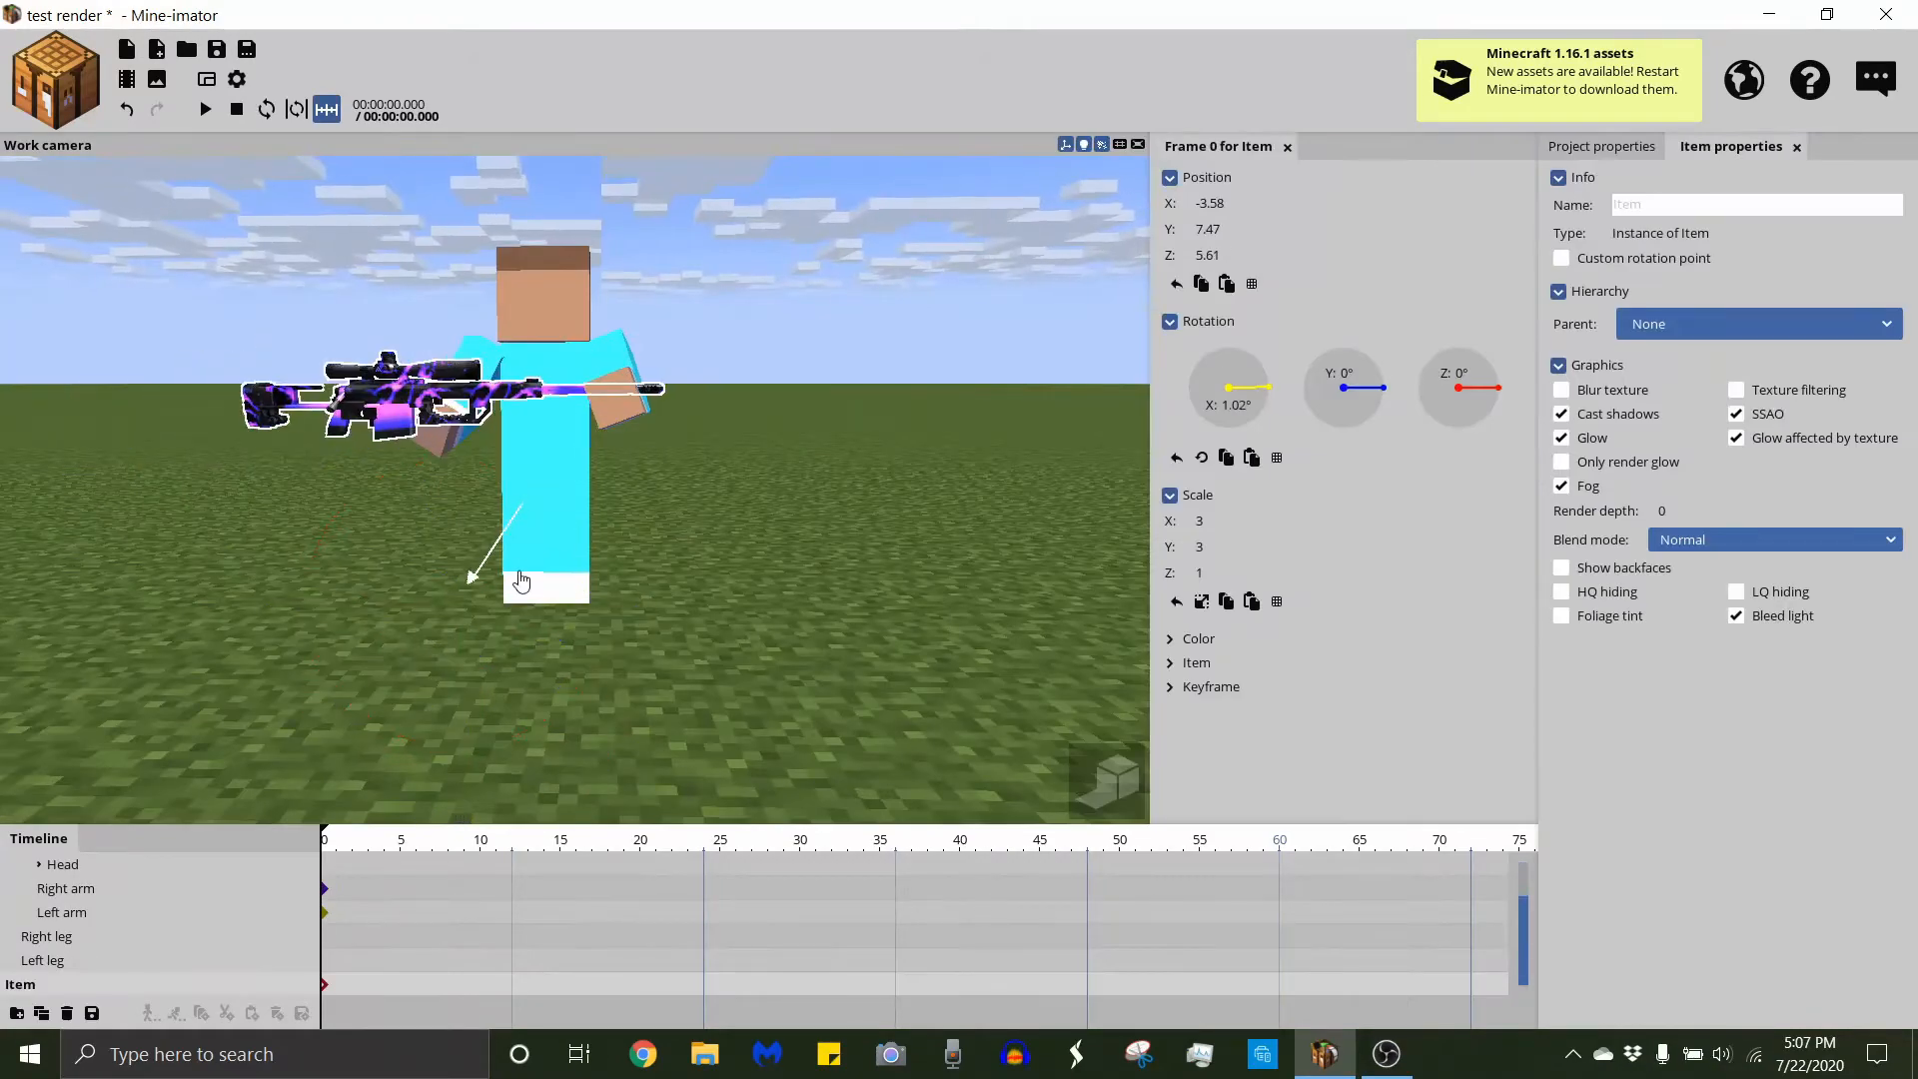
drag(497, 384, 452, 393)
drag(689, 527, 793, 527)
drag(610, 343, 611, 272)
click(186, 670)
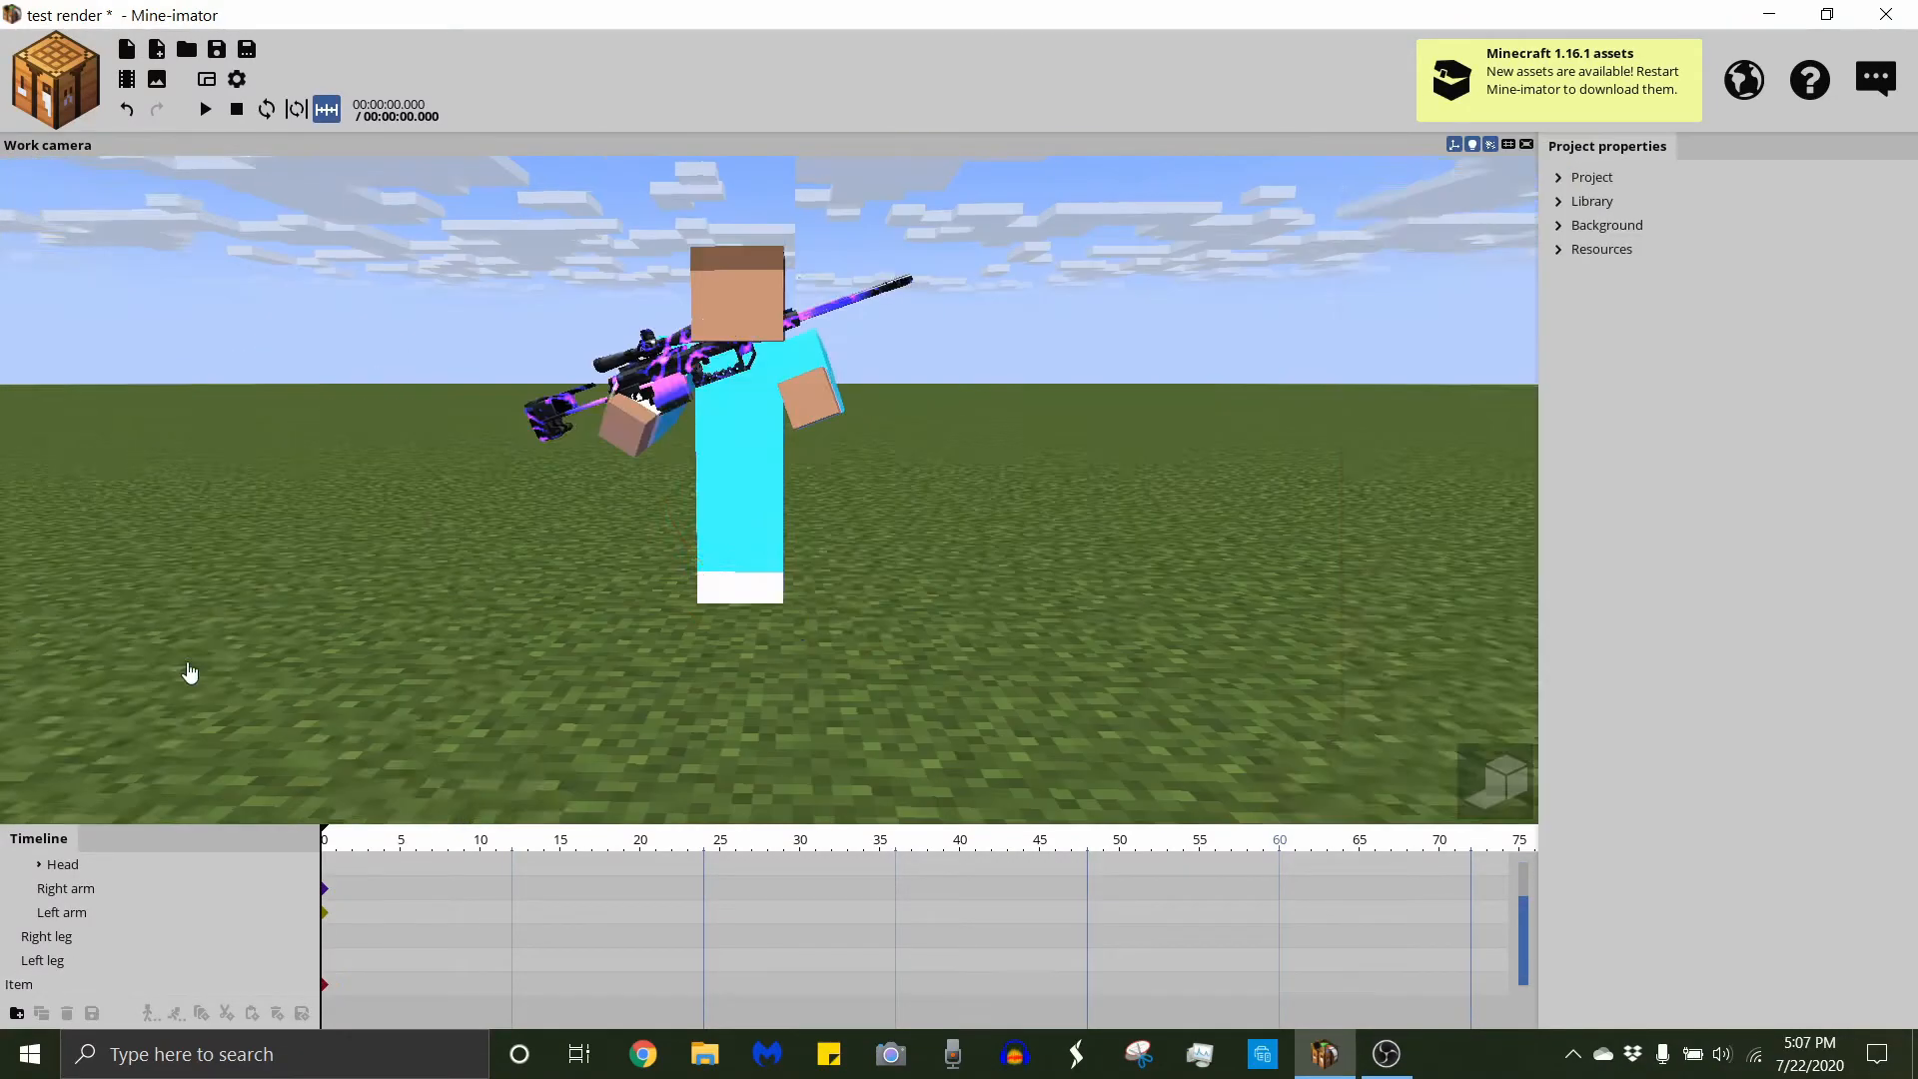
Level the rifle to about 4° in Z and lower it to about Y 9.
scroll(187, 670, up, 2)
drag(187, 669, 1135, 689)
click(685, 340)
scroll(685, 339, up, 3)
scroll(677, 643, down, 2)
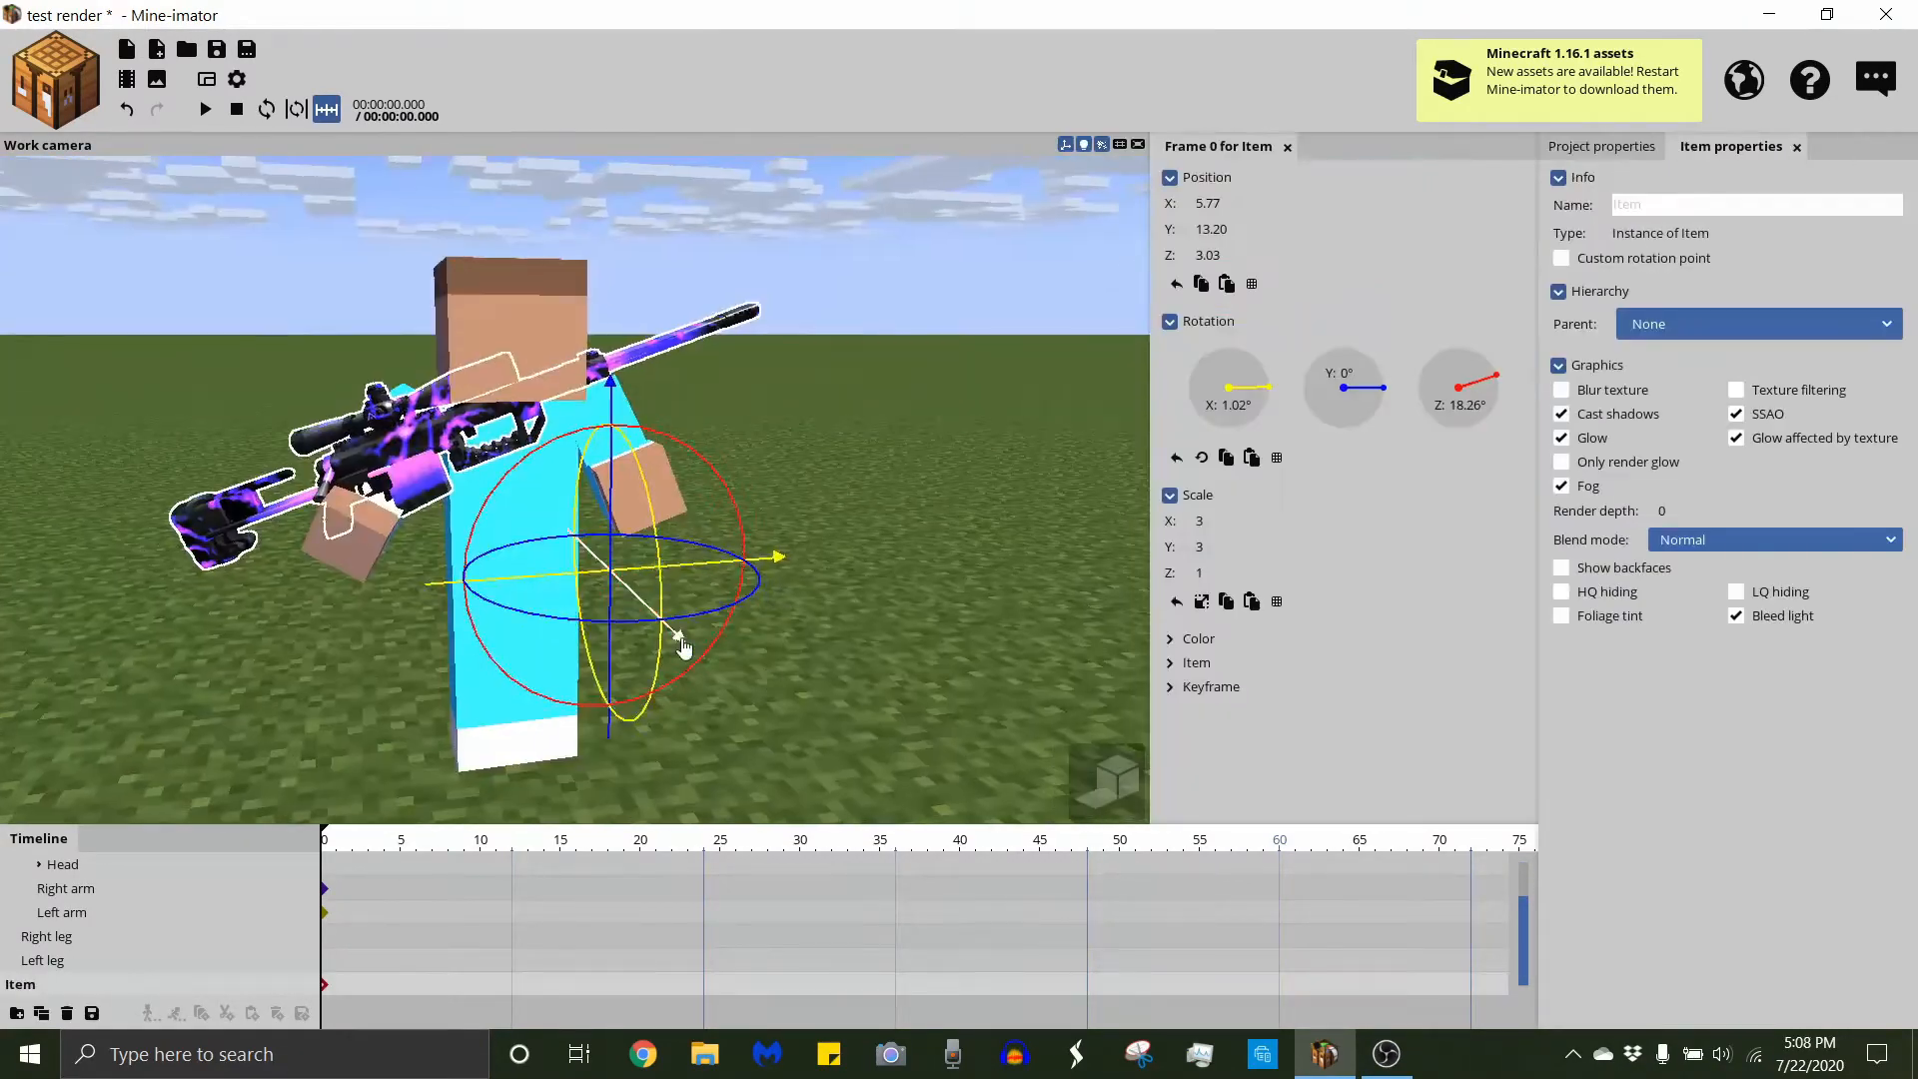
drag(696, 464, 719, 486)
drag(617, 482, 617, 549)
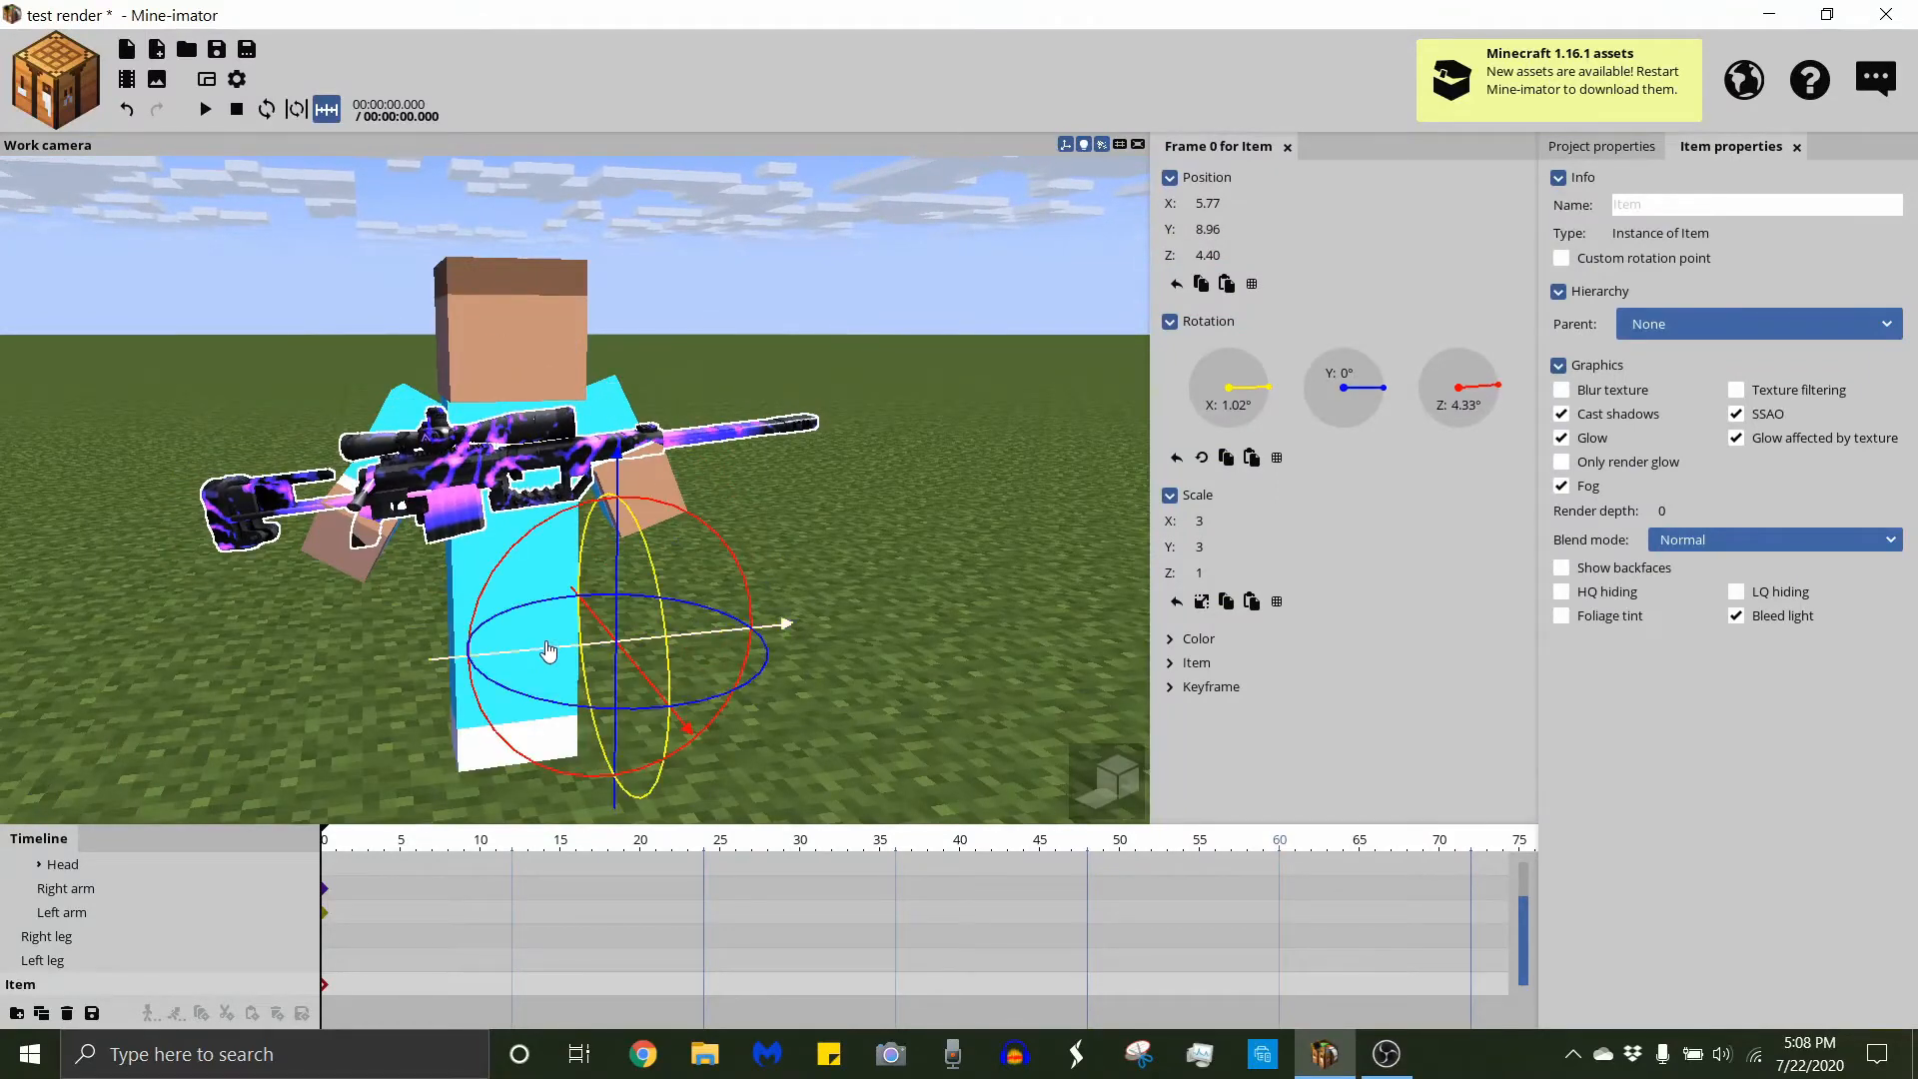
Nudge the rifle along X and fit it between the character's hands.
drag(548, 647, 524, 648)
drag(641, 711, 736, 682)
drag(708, 558, 608, 518)
drag(645, 721, 699, 727)
click(699, 727)
Adjust both arms to grip the rifle, with the left arm at about X -48.7°, Y -7.1°, Z 24° and a 31.6° bend.
click(540, 579)
click(540, 454)
click(360, 685)
scroll(360, 685, up, 1)
scroll(360, 686, down, 1)
mouse_move(1015, 612)
mouse_down()
mouse_move(1228, 700)
mouse_move(1015, 612)
mouse_up()
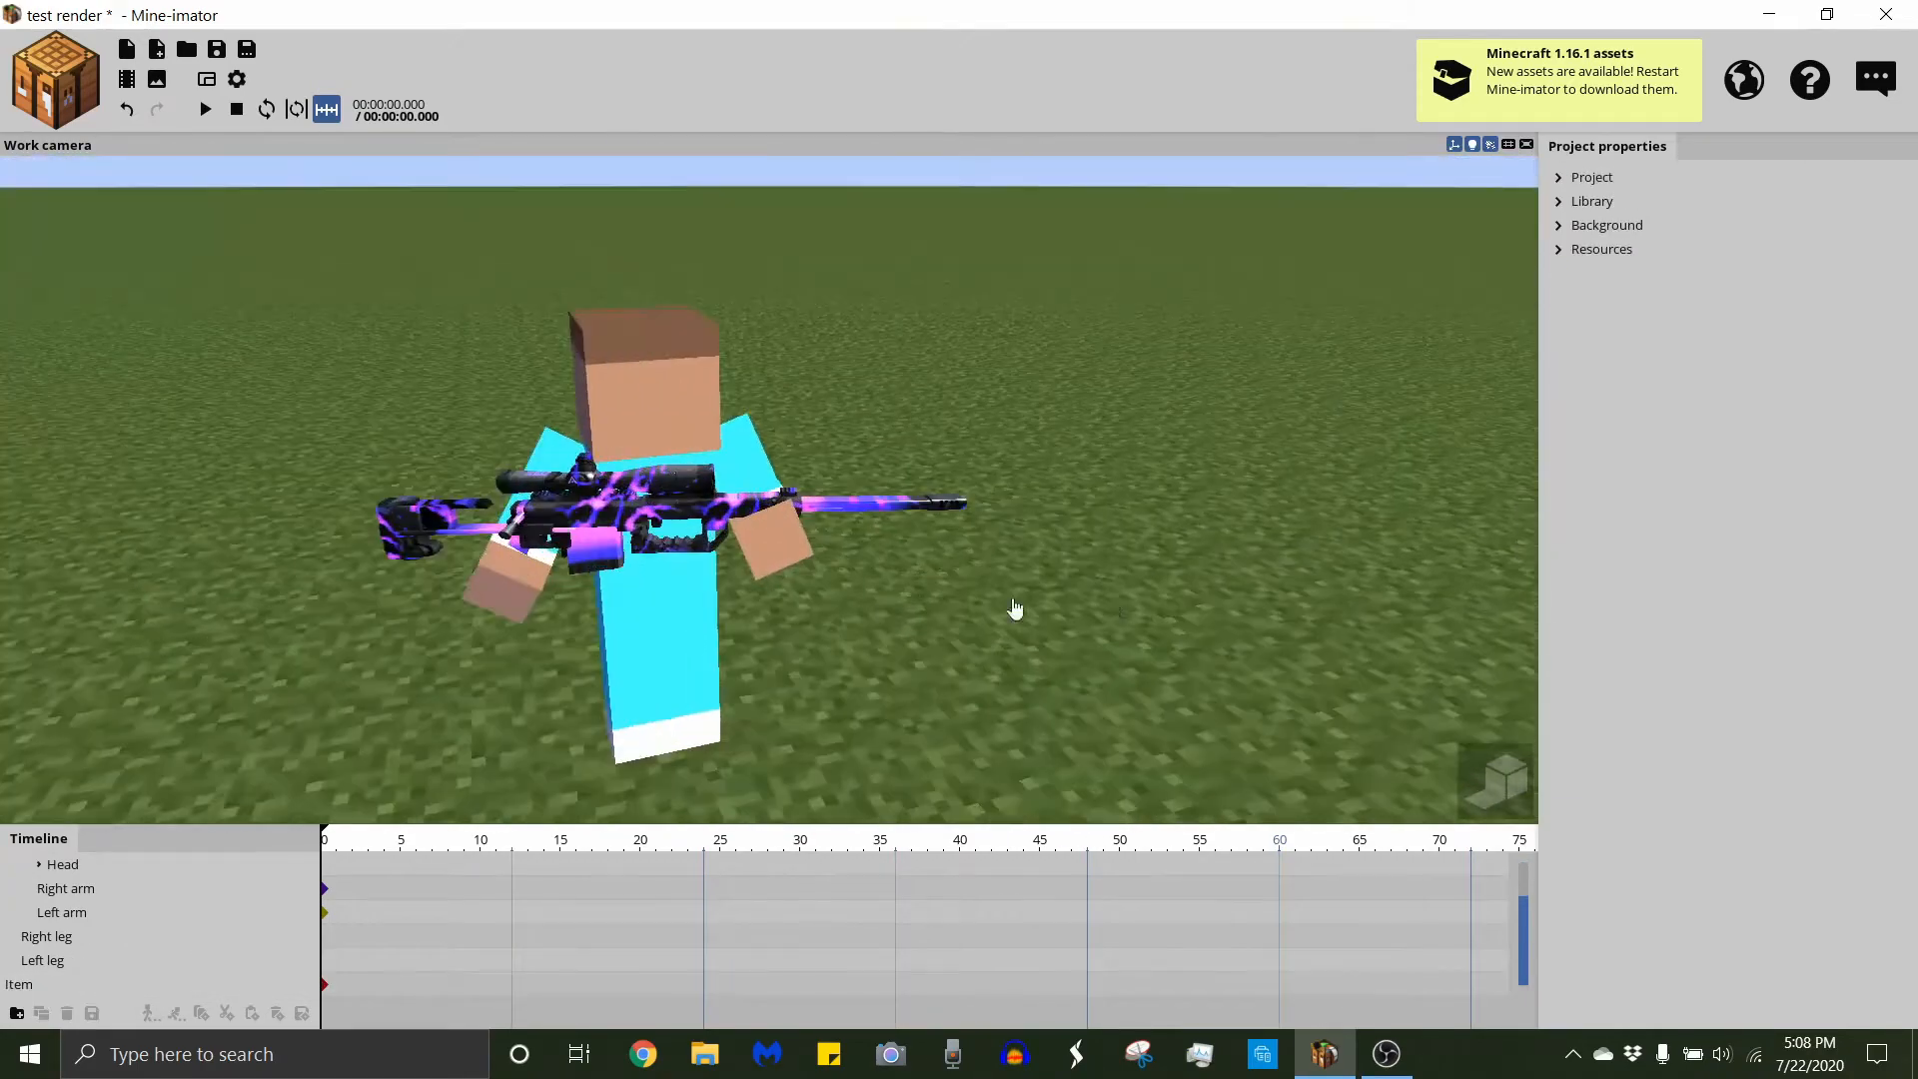
click(520, 560)
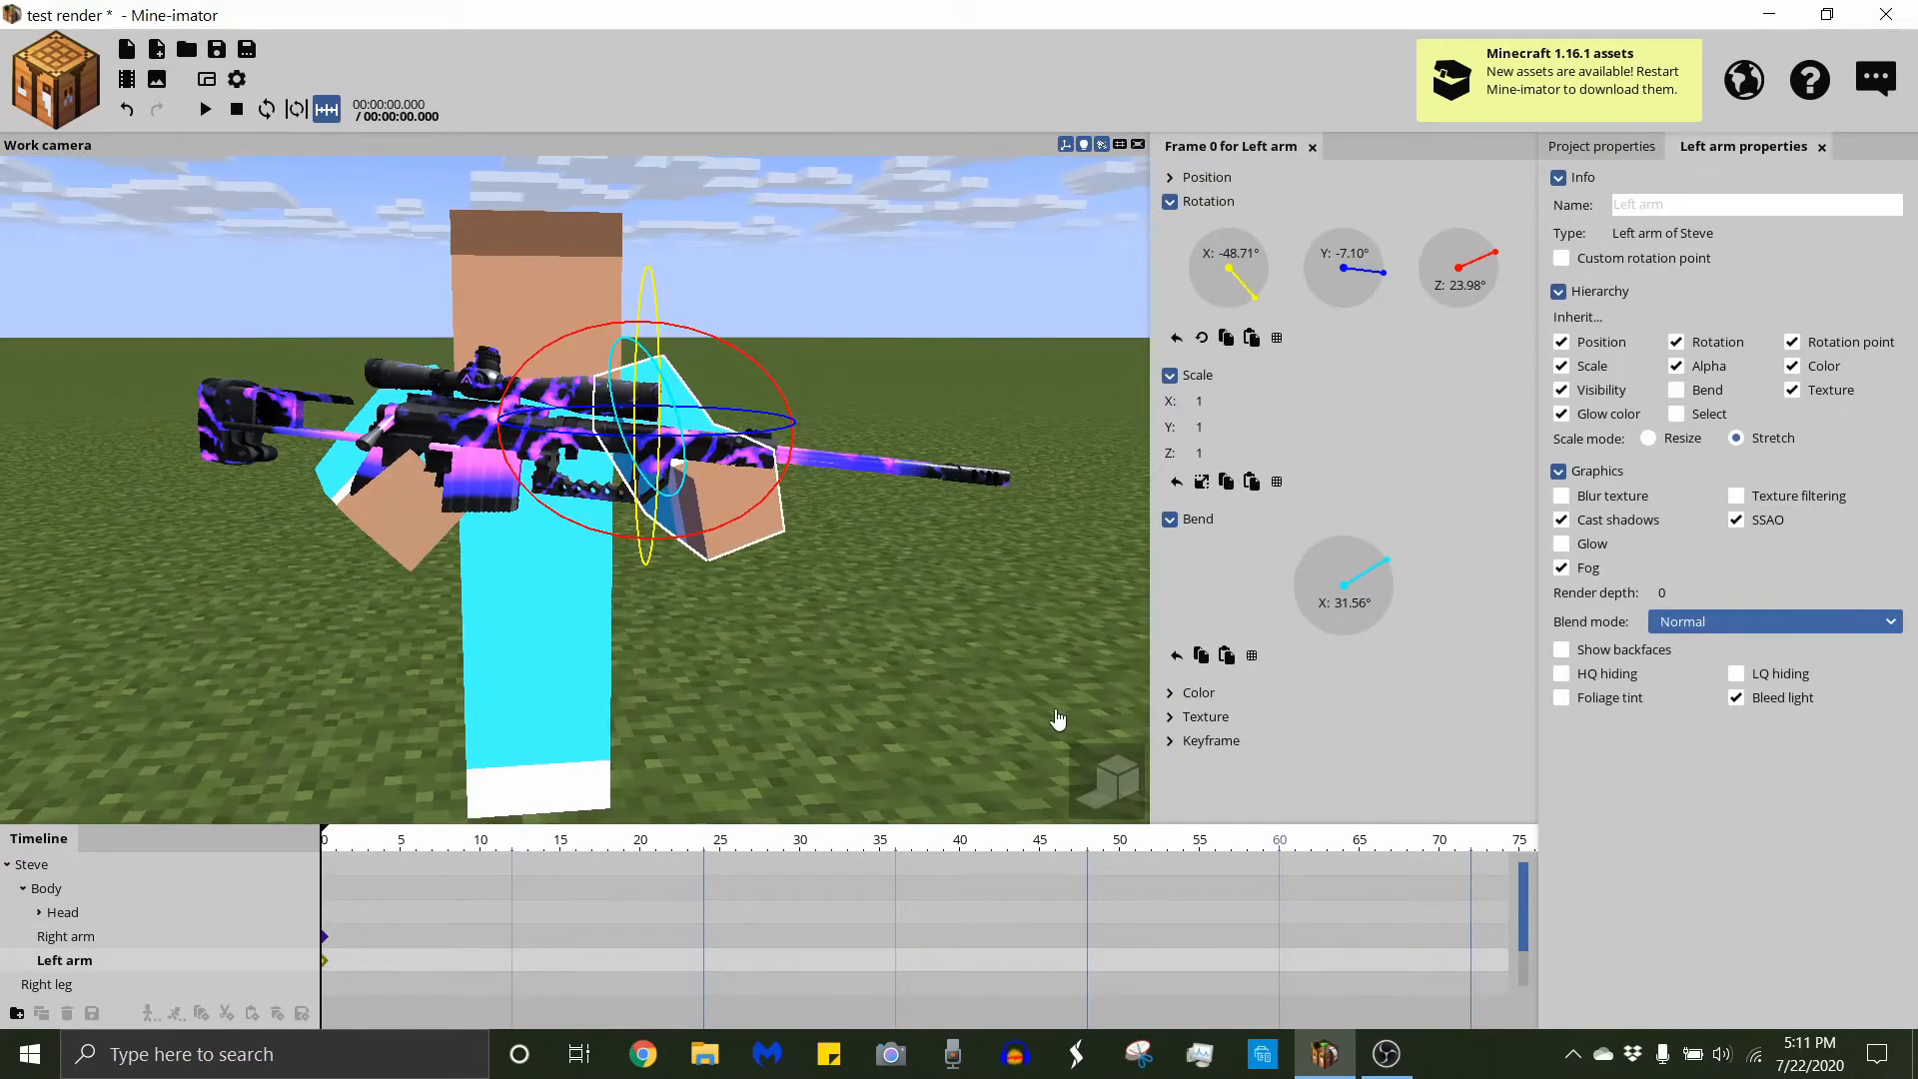
click(939, 716)
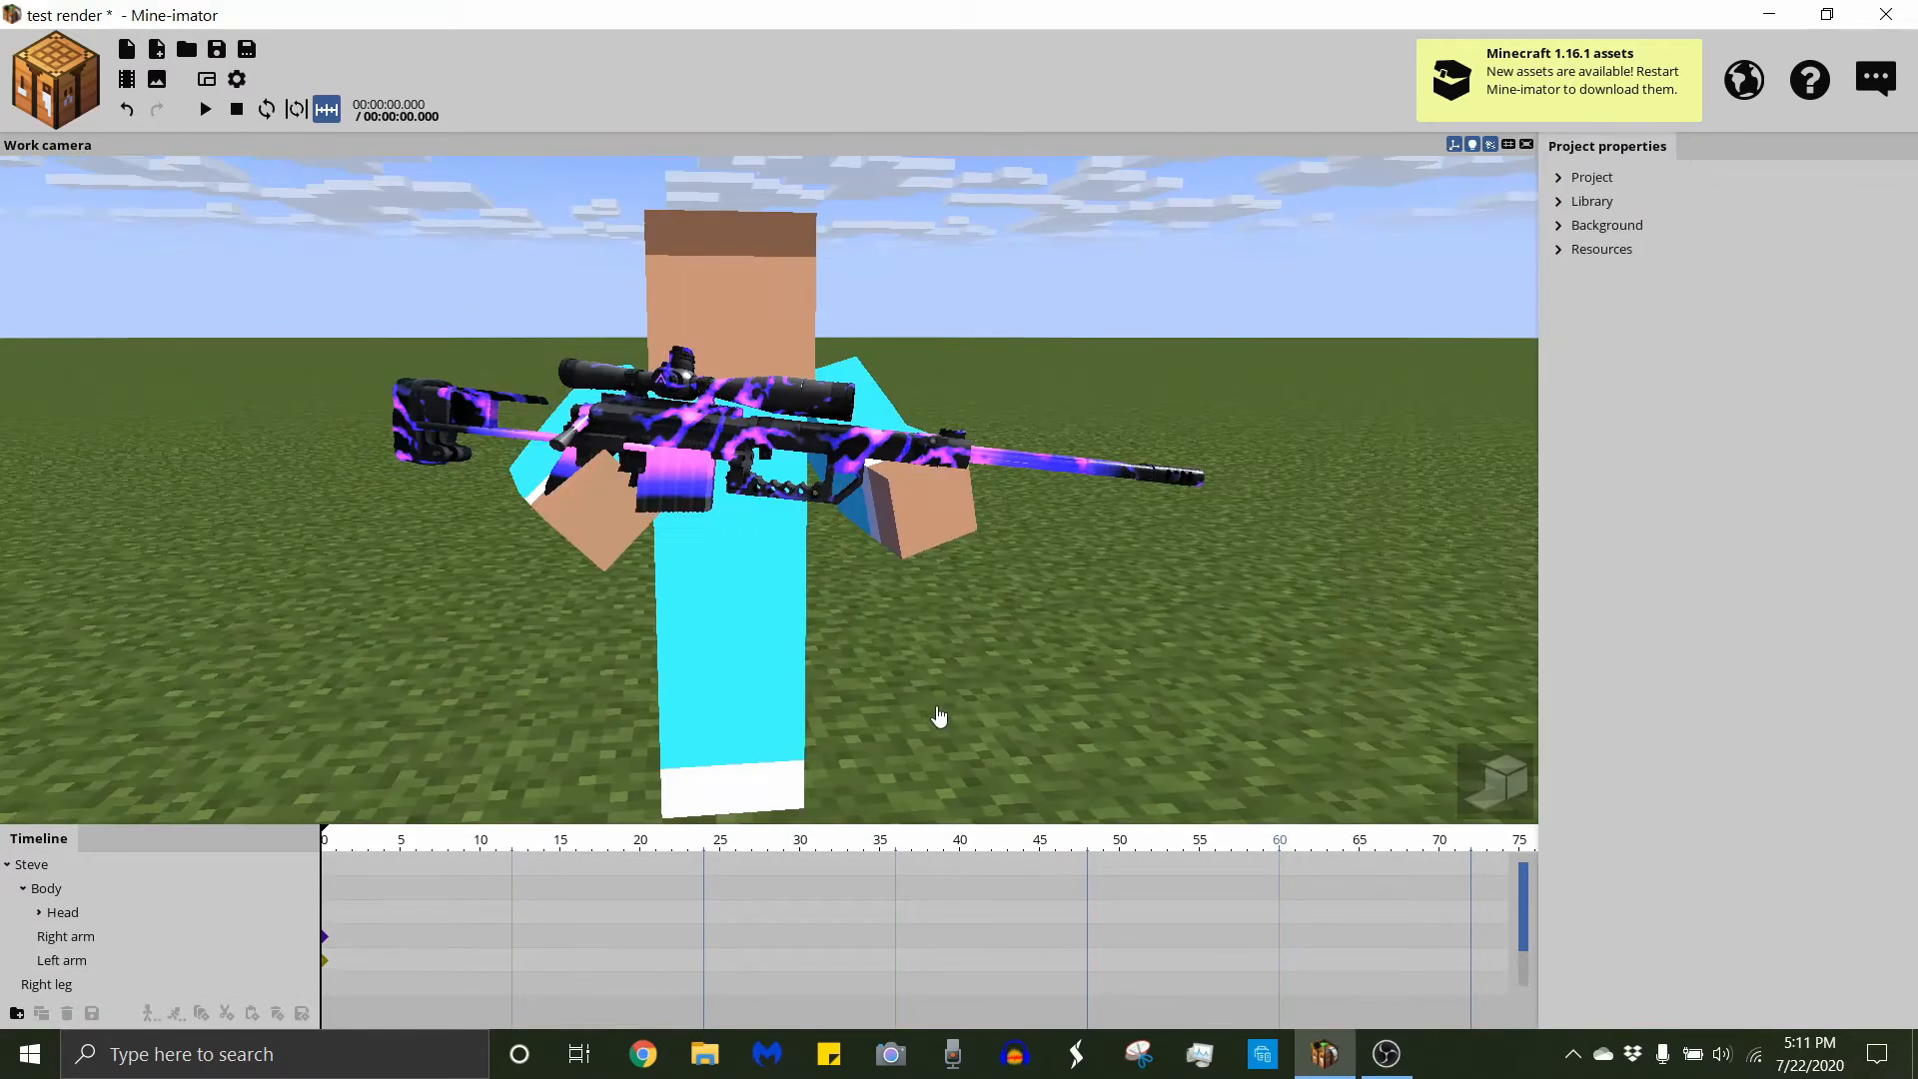
Check the posed character and rifle in high-quality render mode, and switch the mode off again.
click(1516, 785)
right_drag(1406, 719, 1376, 713)
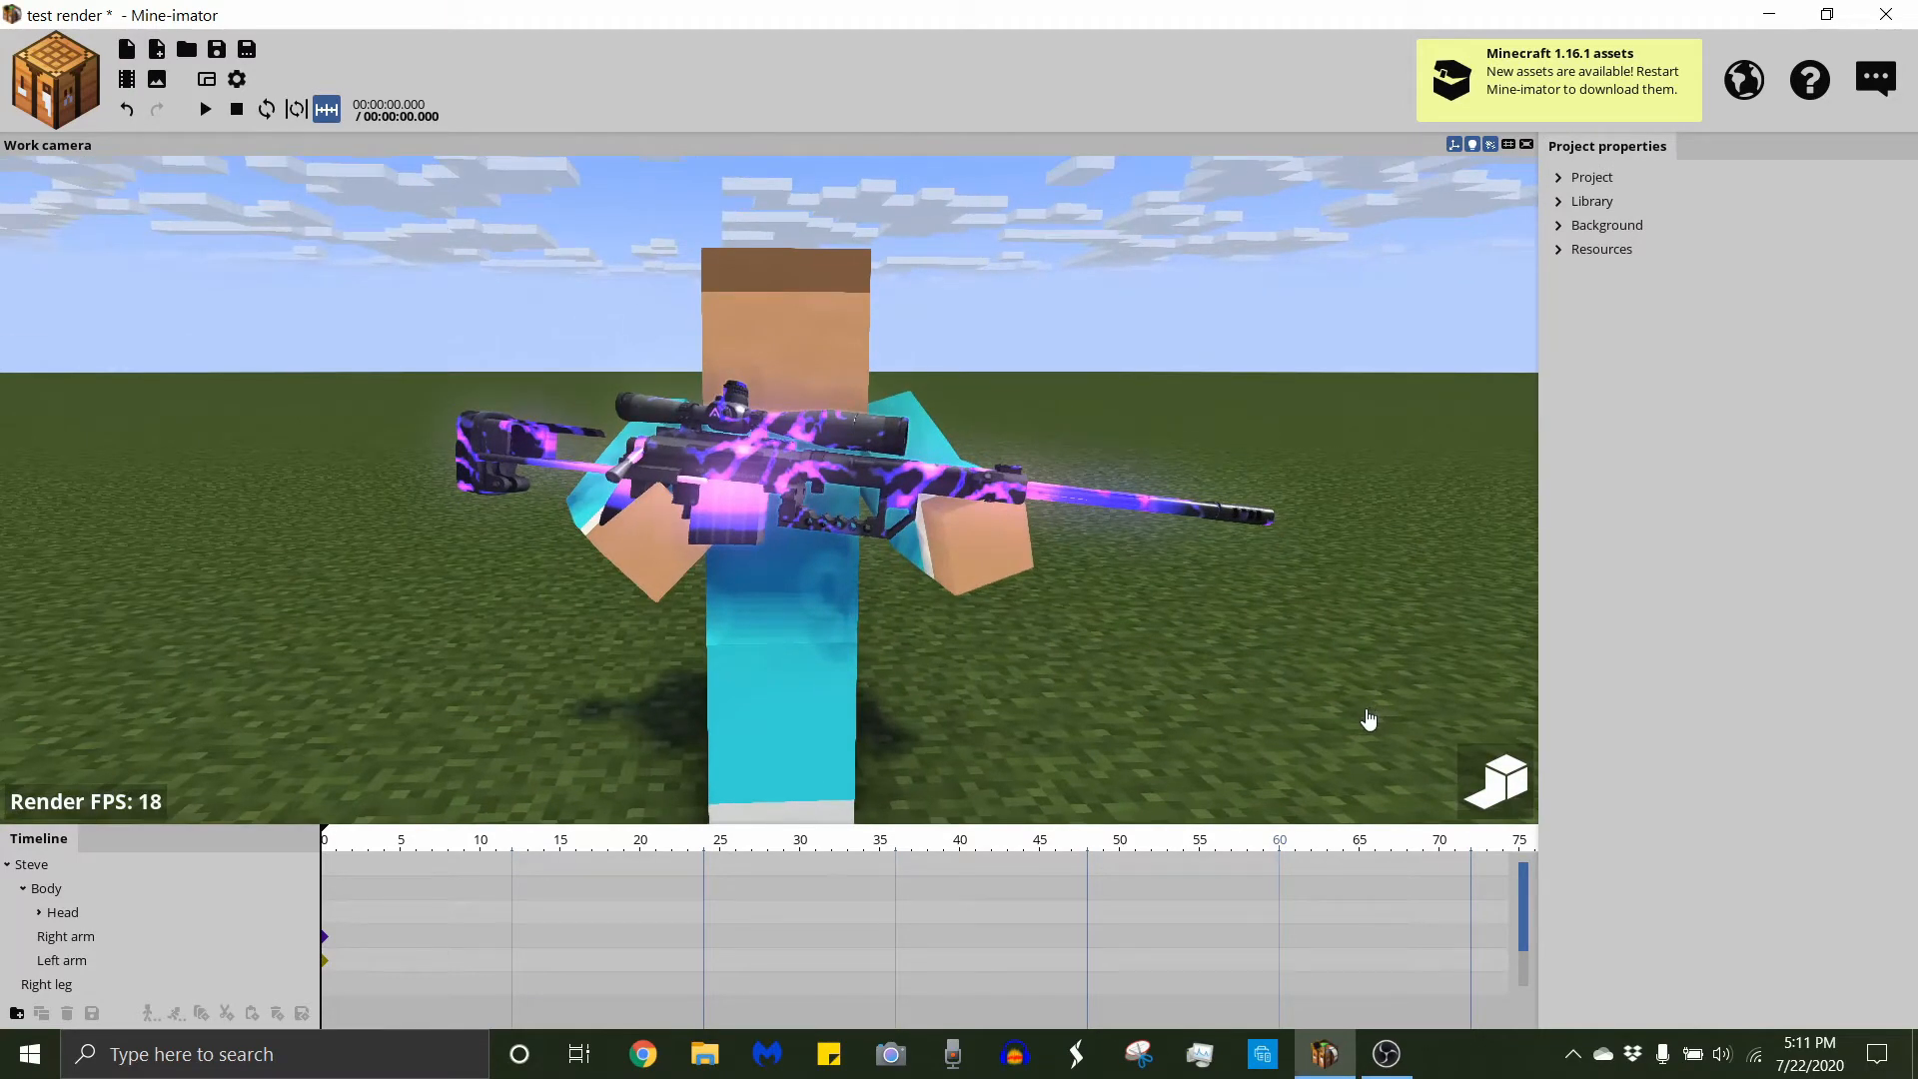
click(1516, 784)
Turn off clouds, ground, fog and wind in the project's background settings.
click(1589, 181)
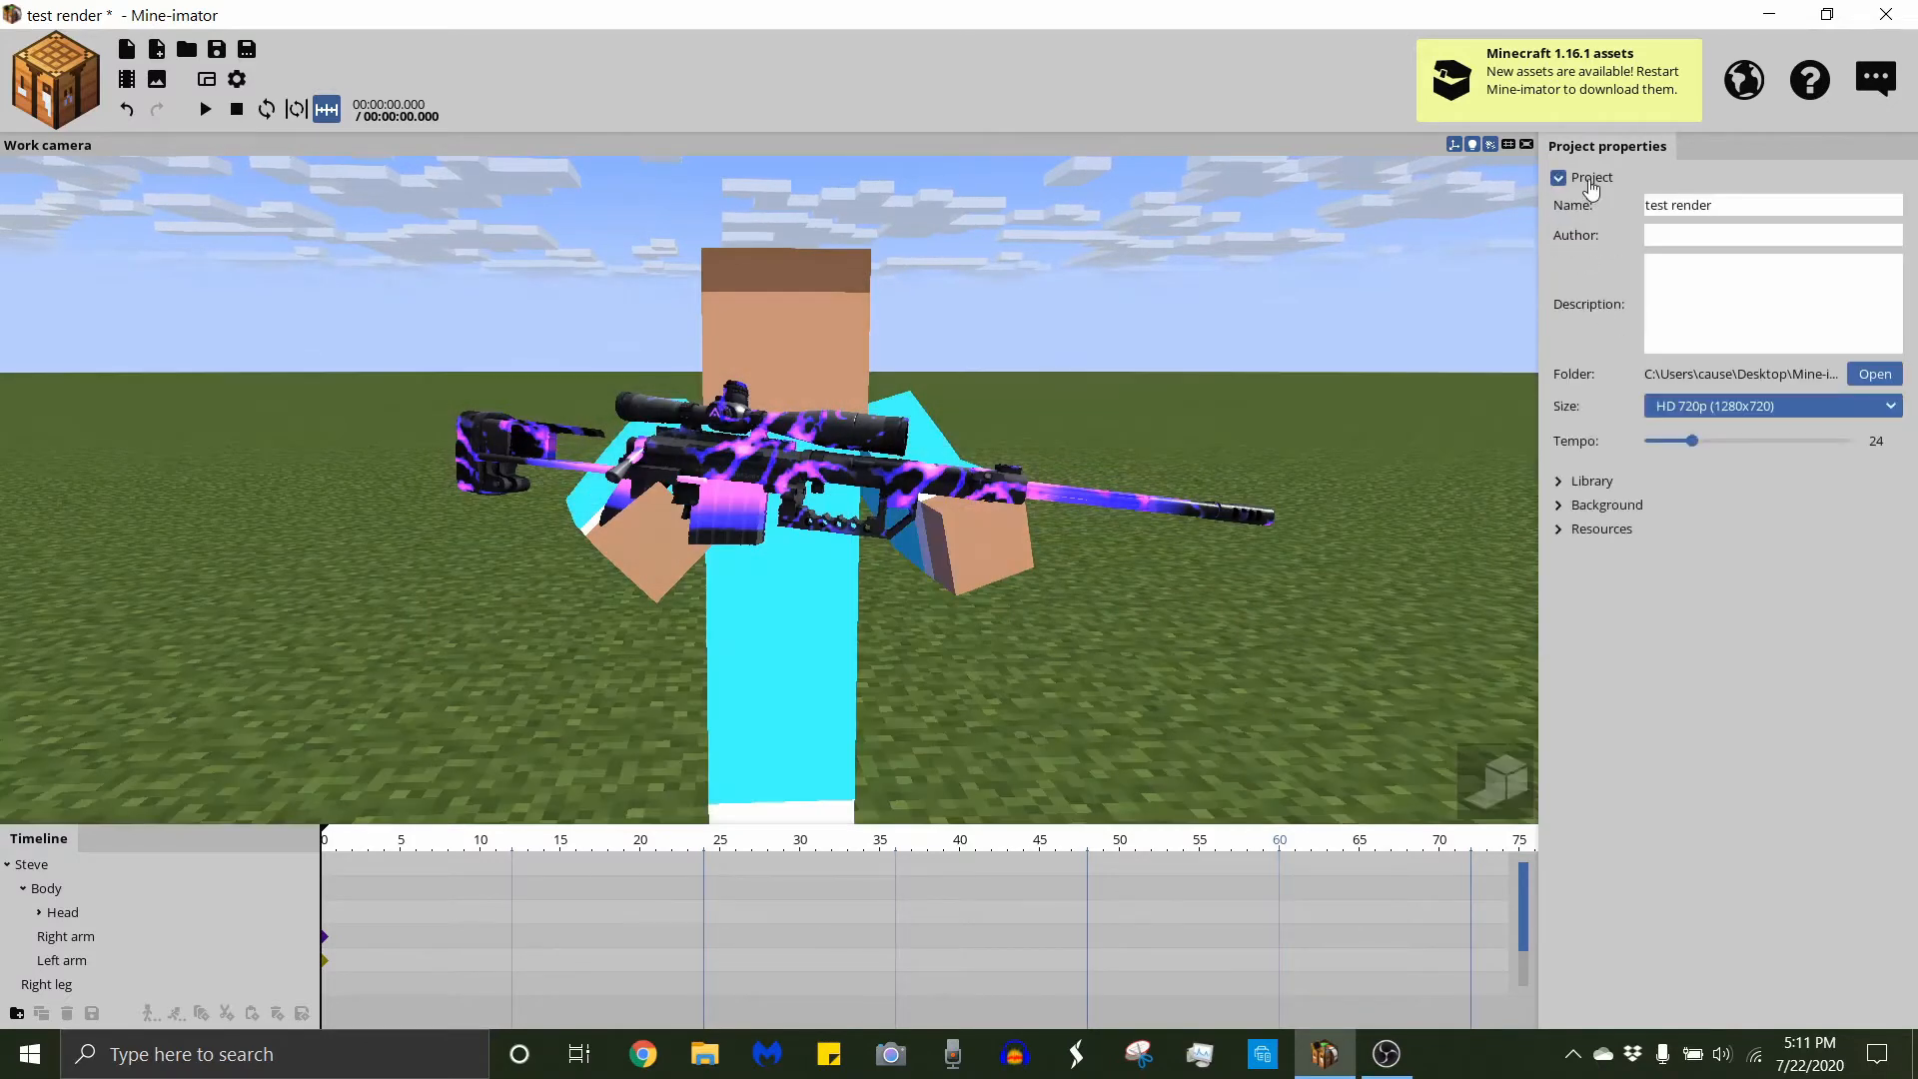
click(1584, 179)
click(1577, 204)
click(1576, 205)
click(1560, 226)
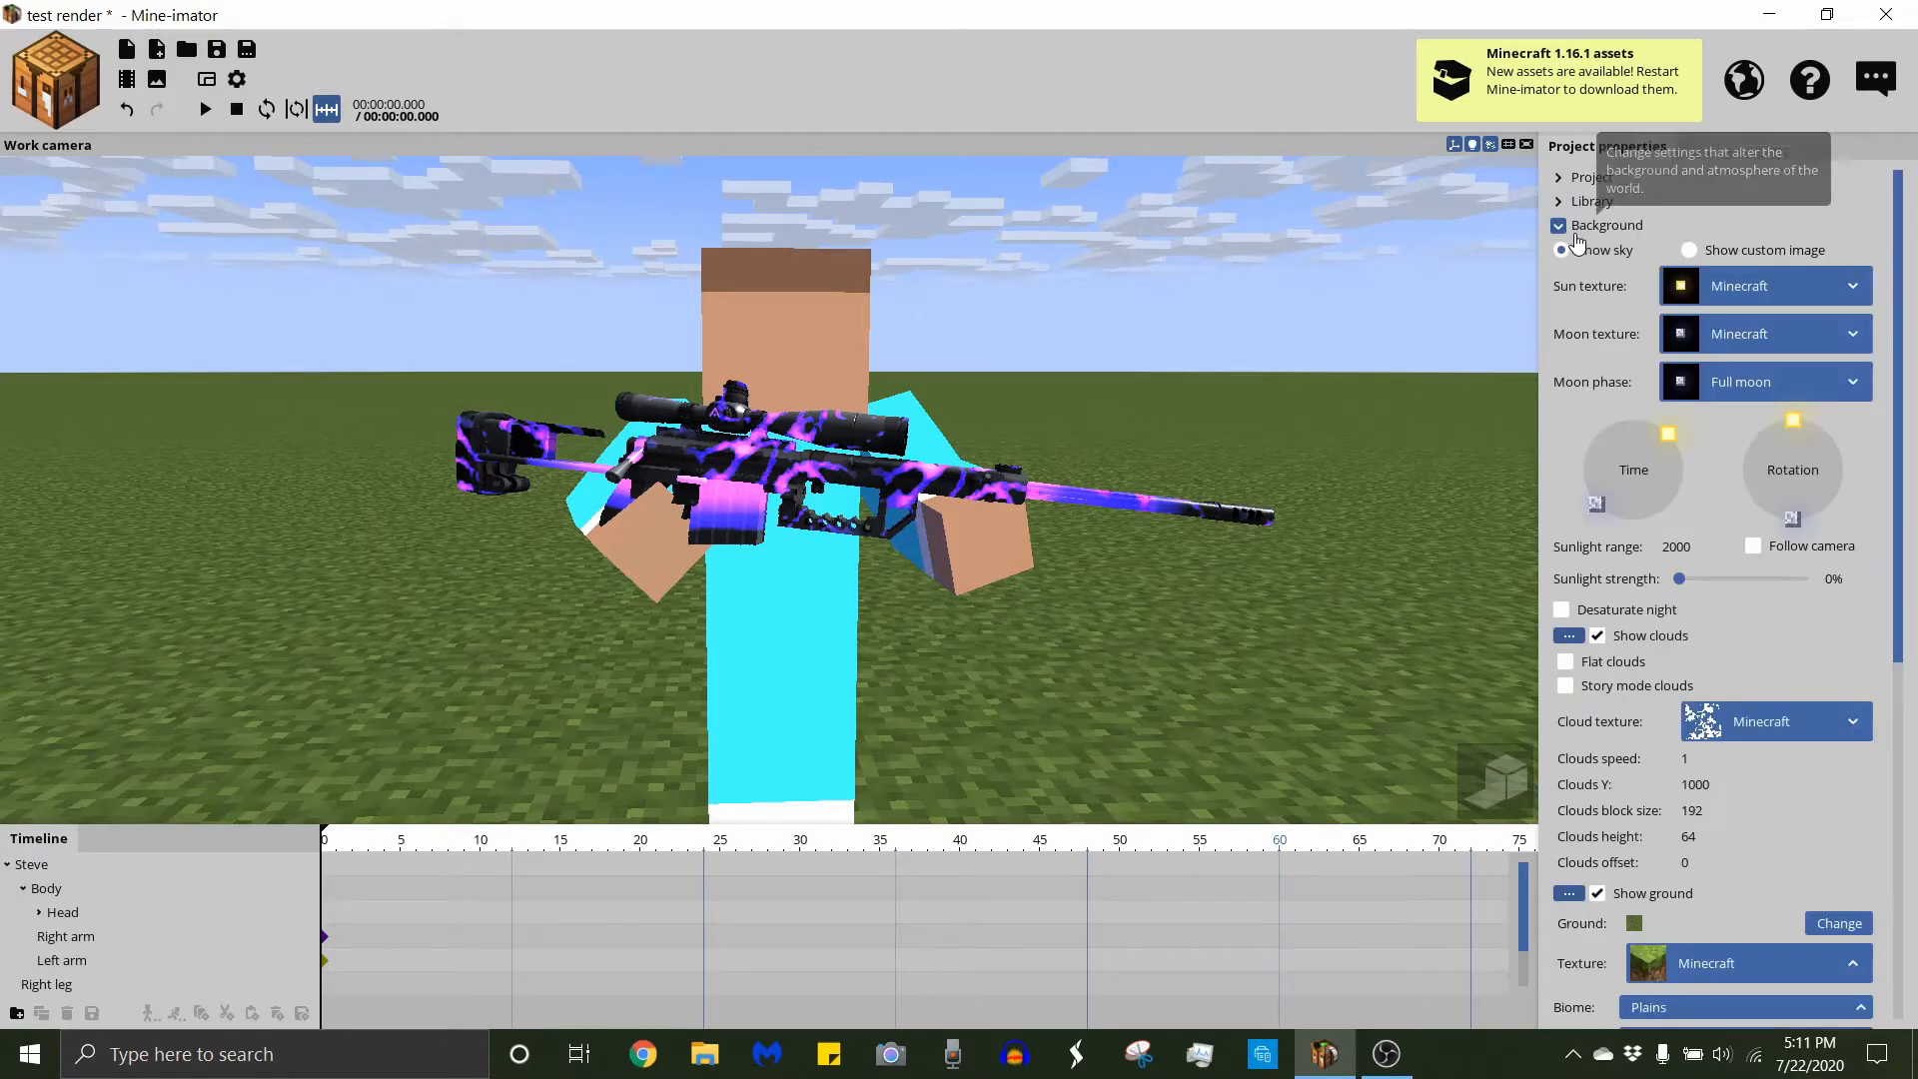
click(1597, 635)
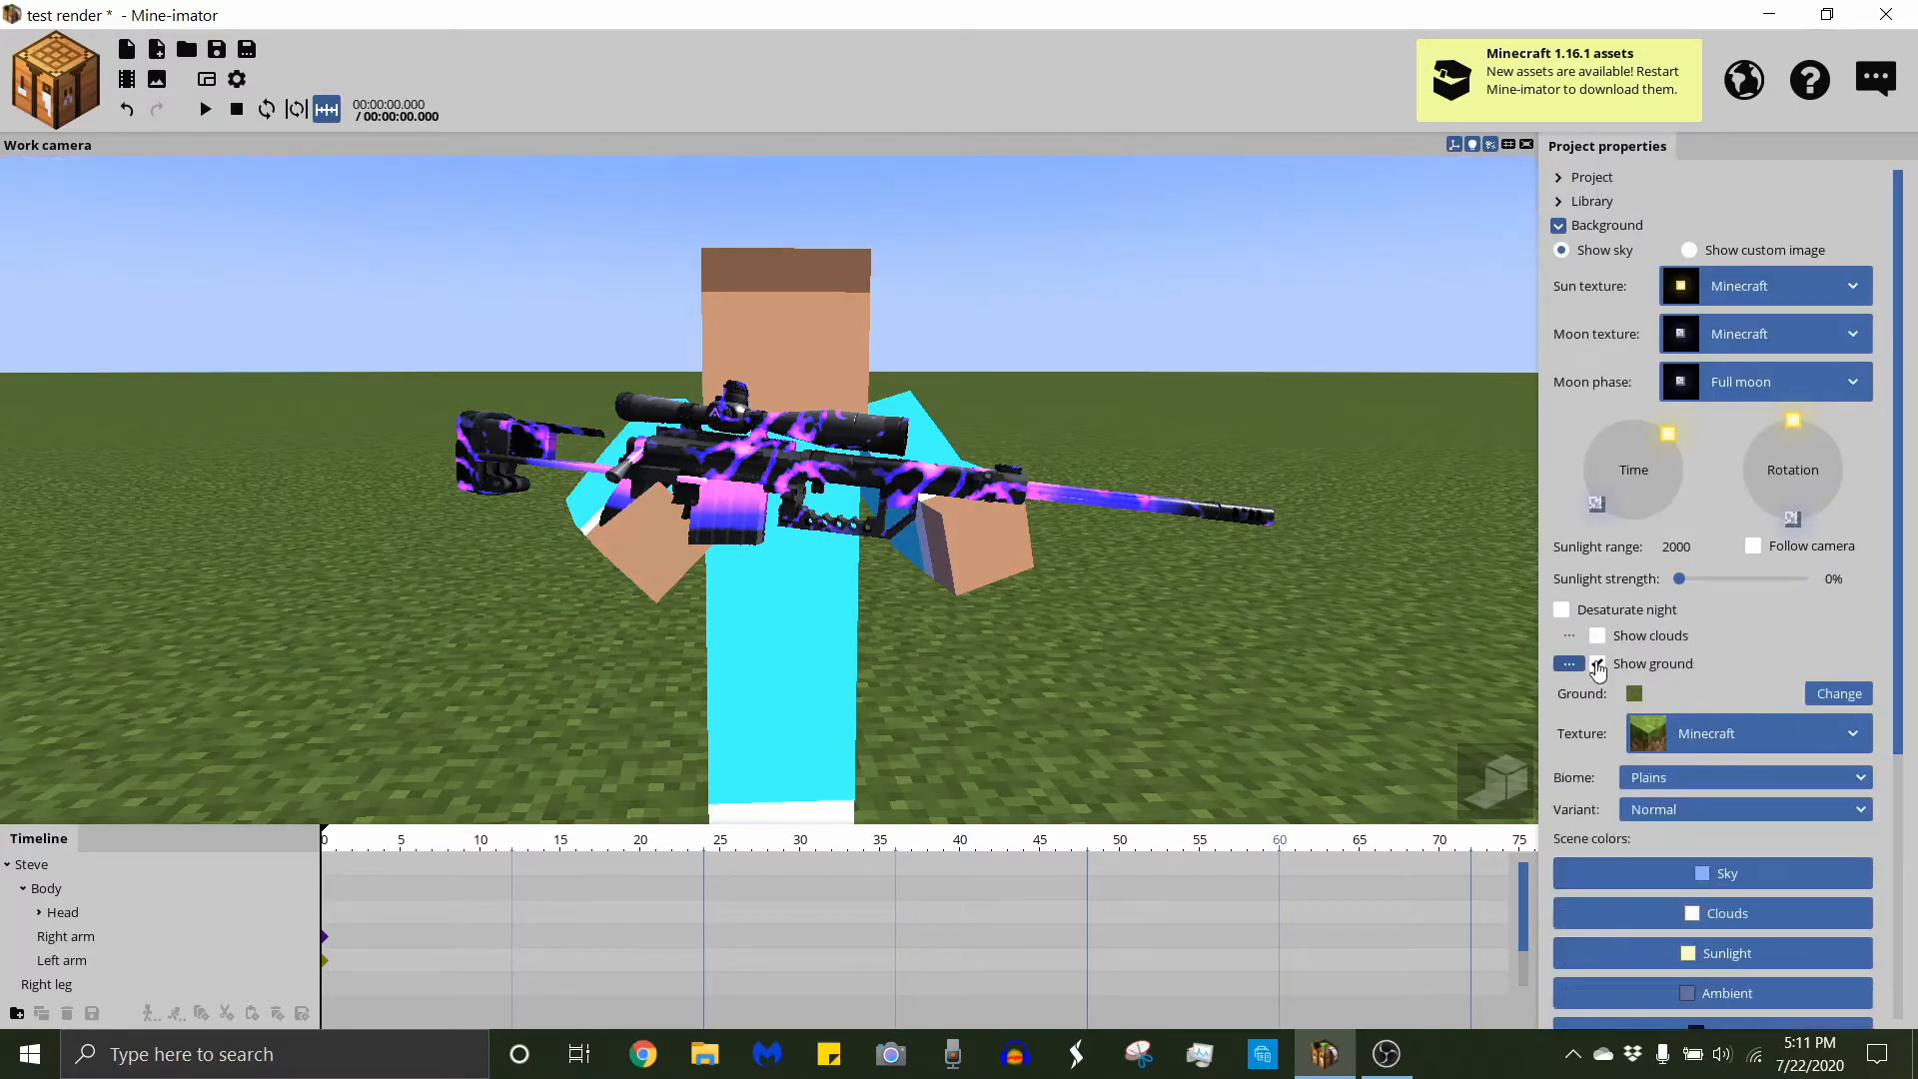
click(1598, 665)
click(1598, 984)
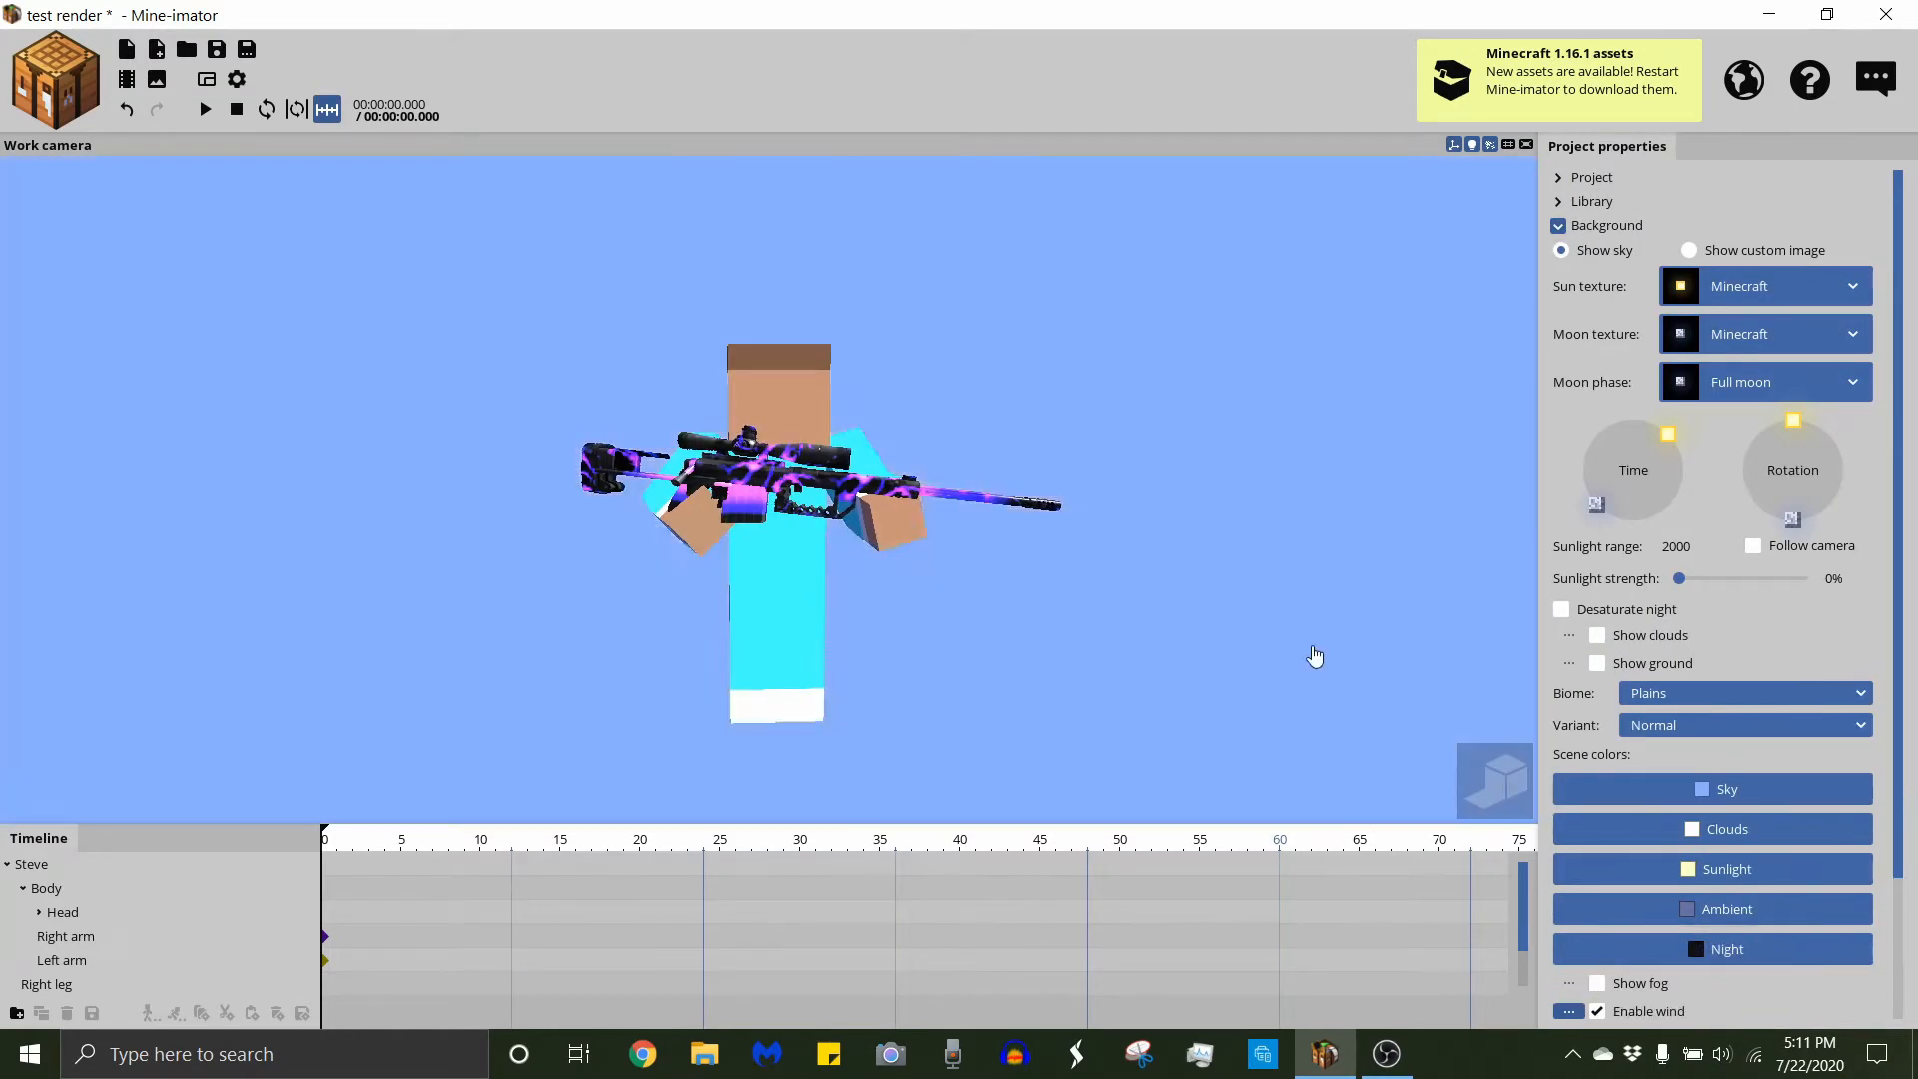
scroll(1306, 664, up, 2)
scroll(1820, 827, down, 2)
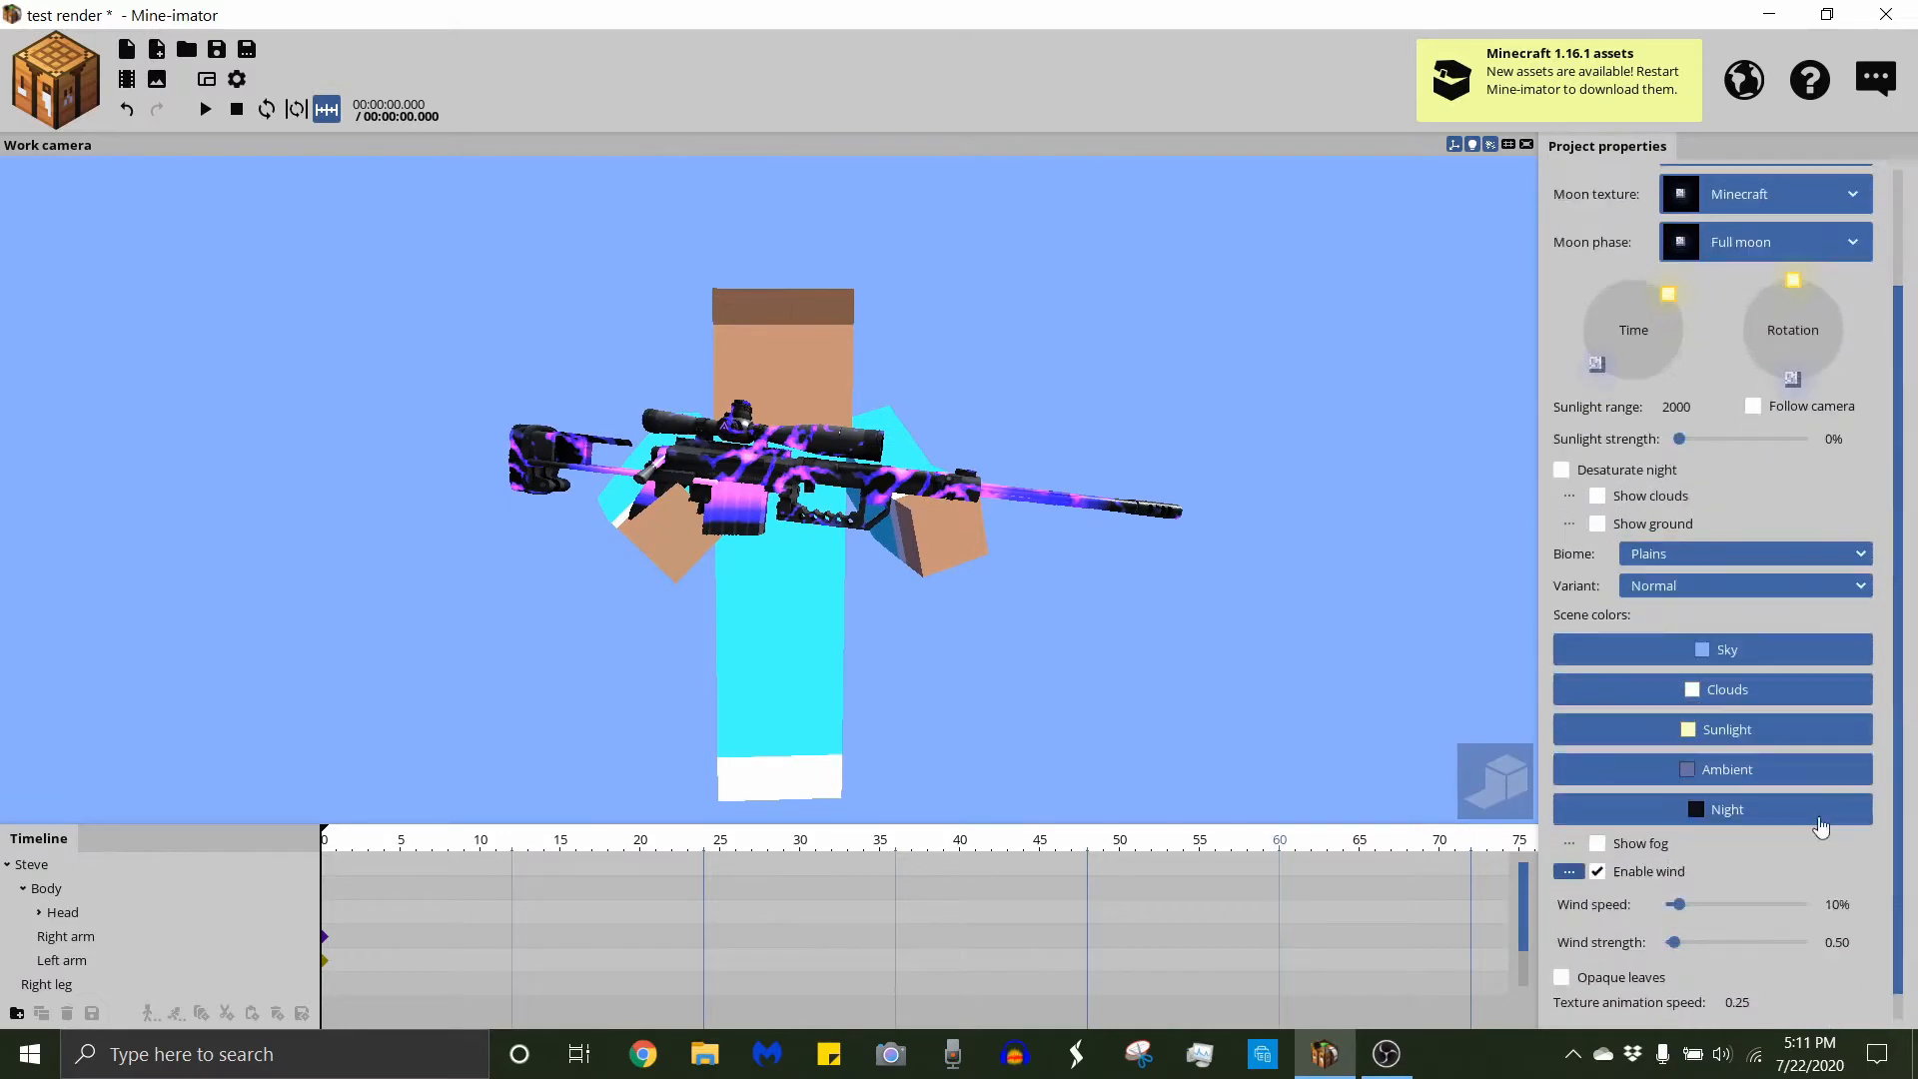
click(1604, 873)
scroll(1903, 904, up, 2)
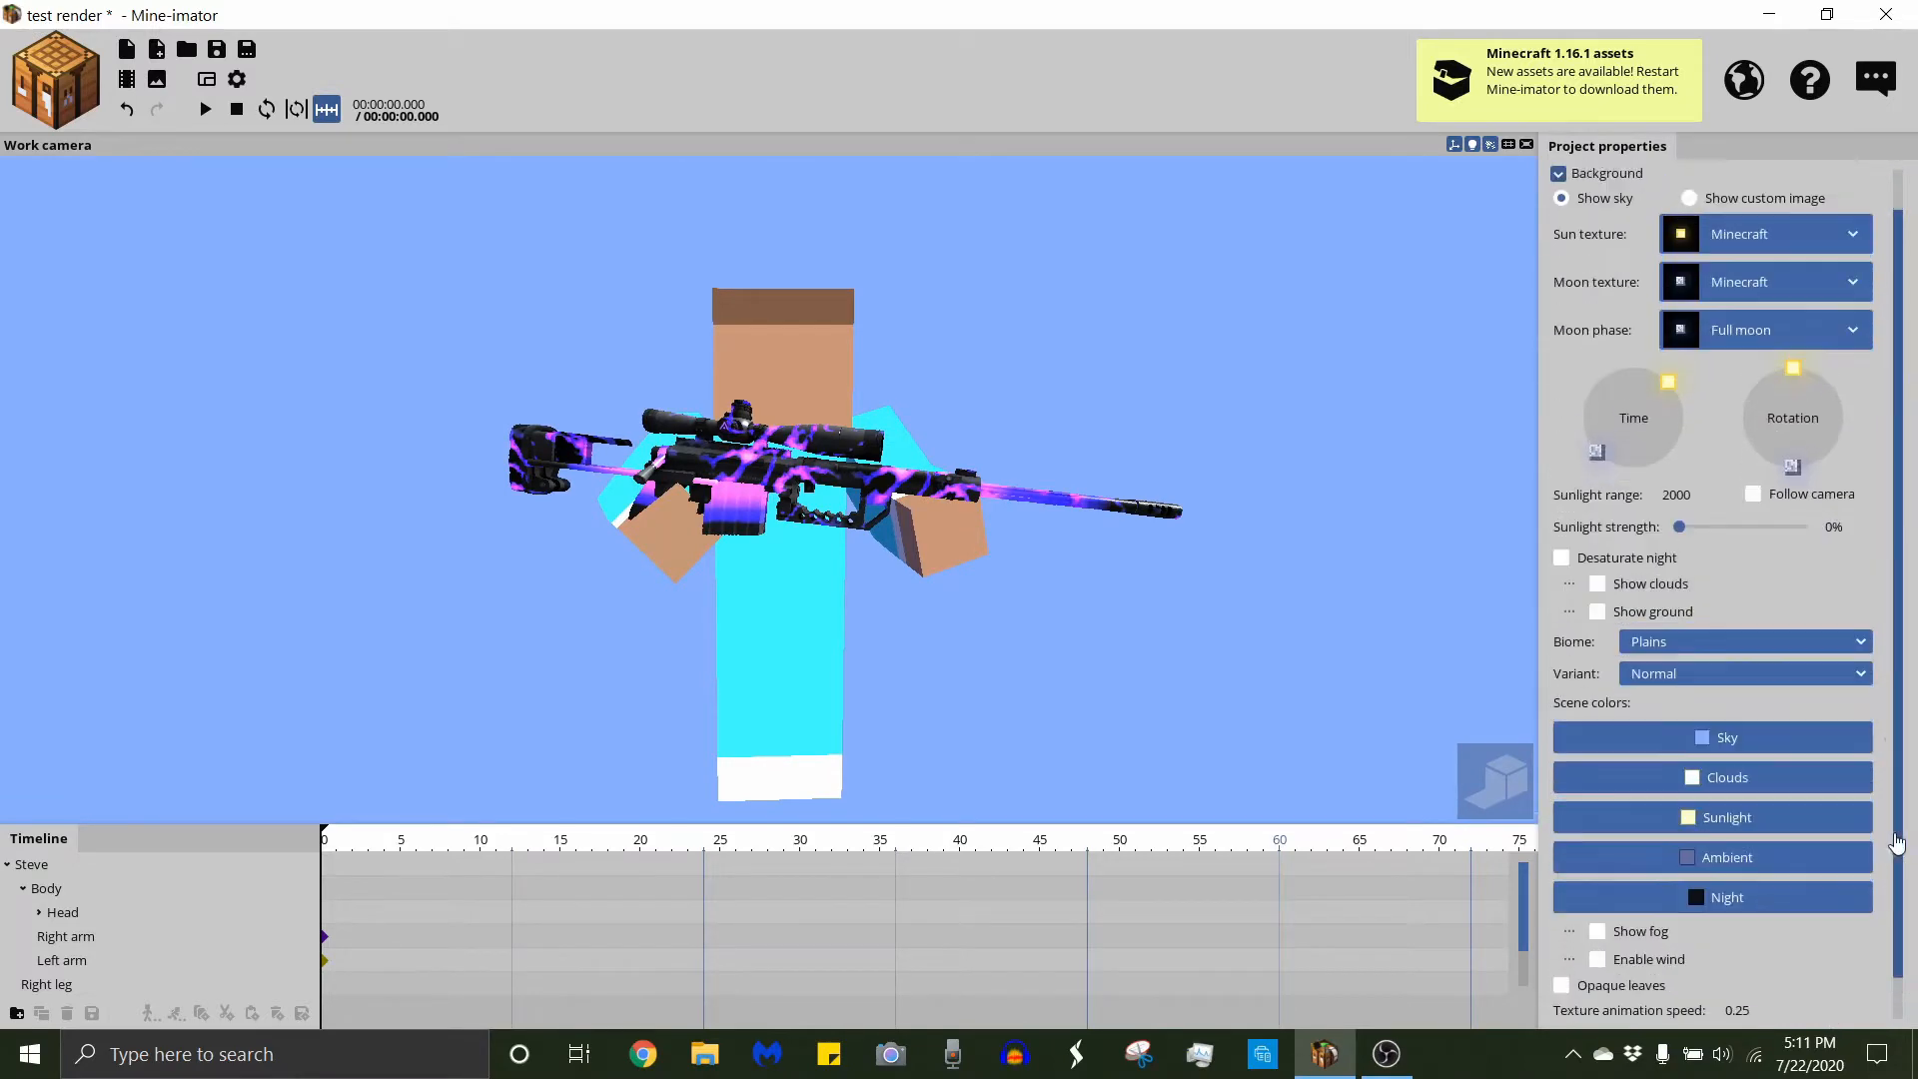
Set sunlight strength to 100% and adjust the sun's time and rotation to light the character, using a secondary view temporarily.
click(207, 84)
mouse_move(1667, 458)
mouse_down()
mouse_move(1676, 489)
mouse_move(1669, 456)
mouse_up()
mouse_move(1806, 440)
mouse_down()
mouse_move(1839, 465)
mouse_move(1826, 545)
mouse_move(1758, 452)
mouse_move(1658, 434)
mouse_move(1688, 452)
mouse_up()
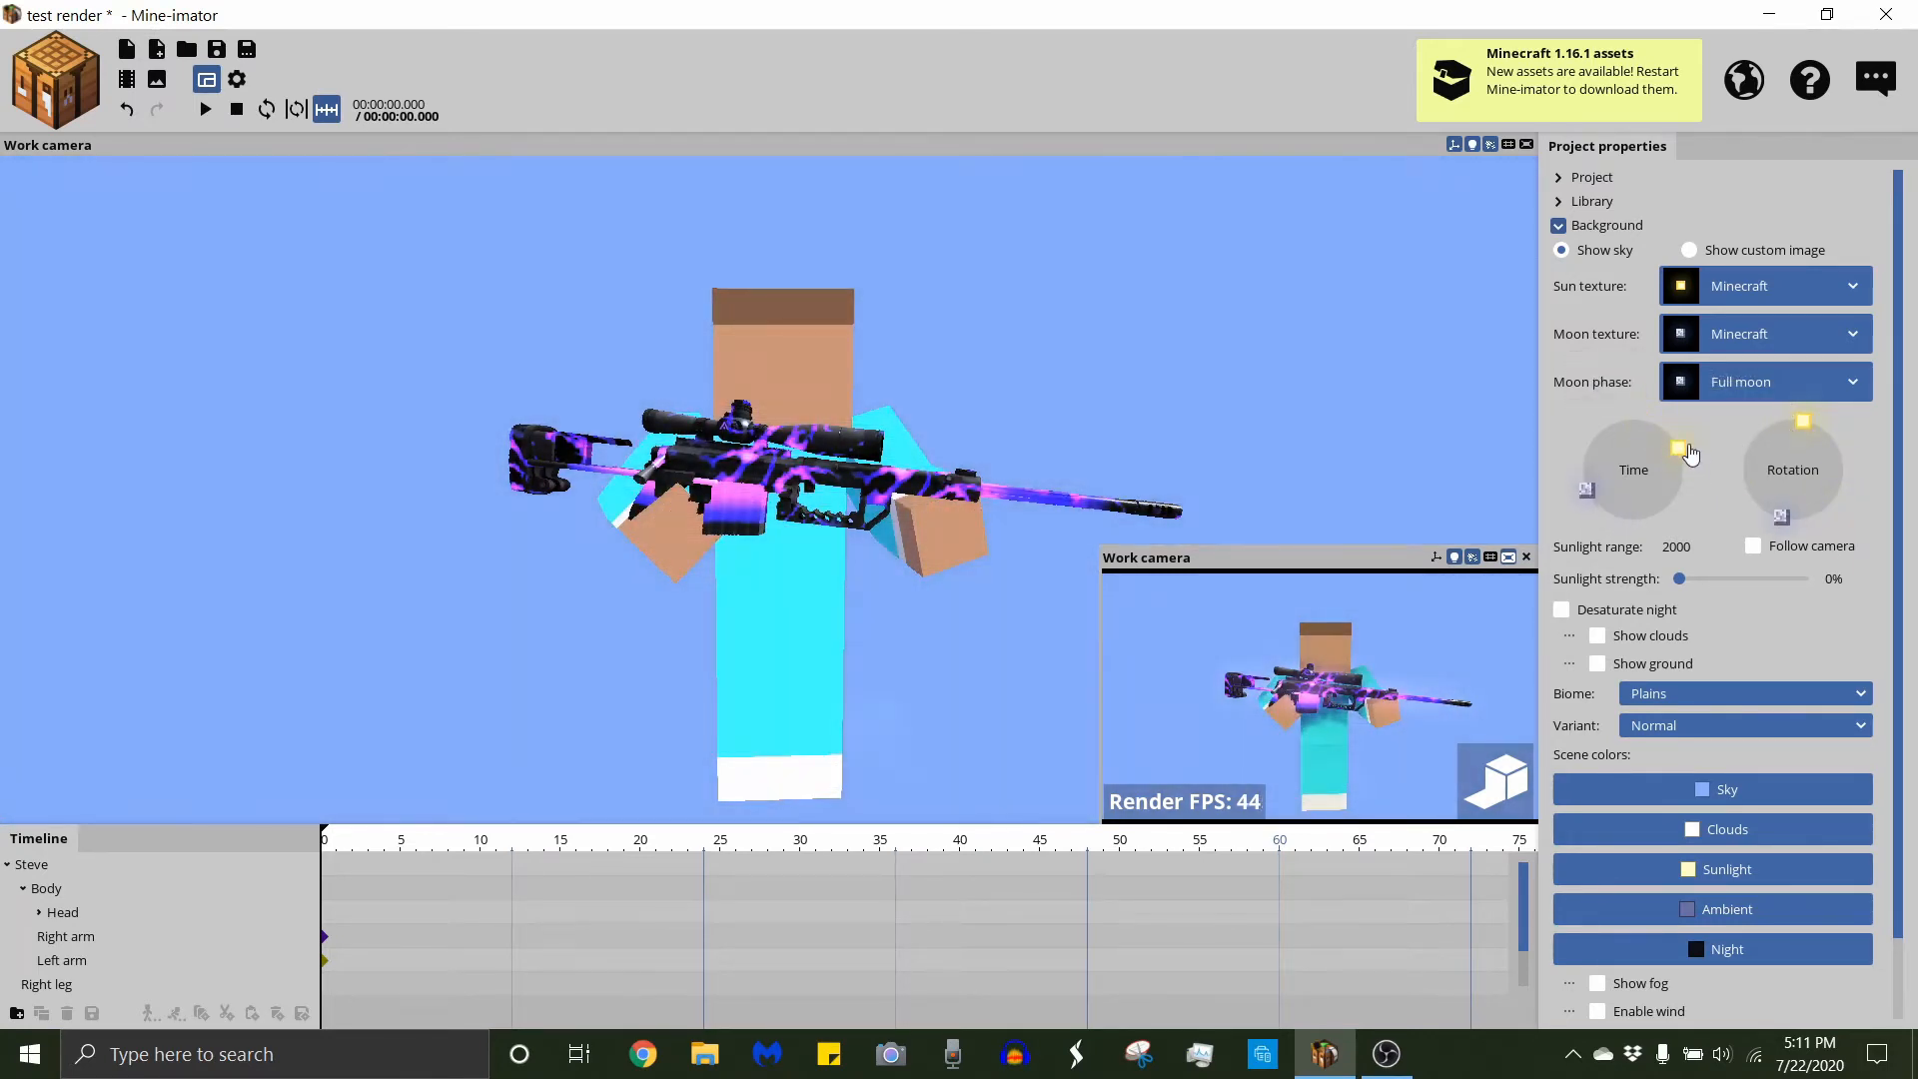
click(1526, 557)
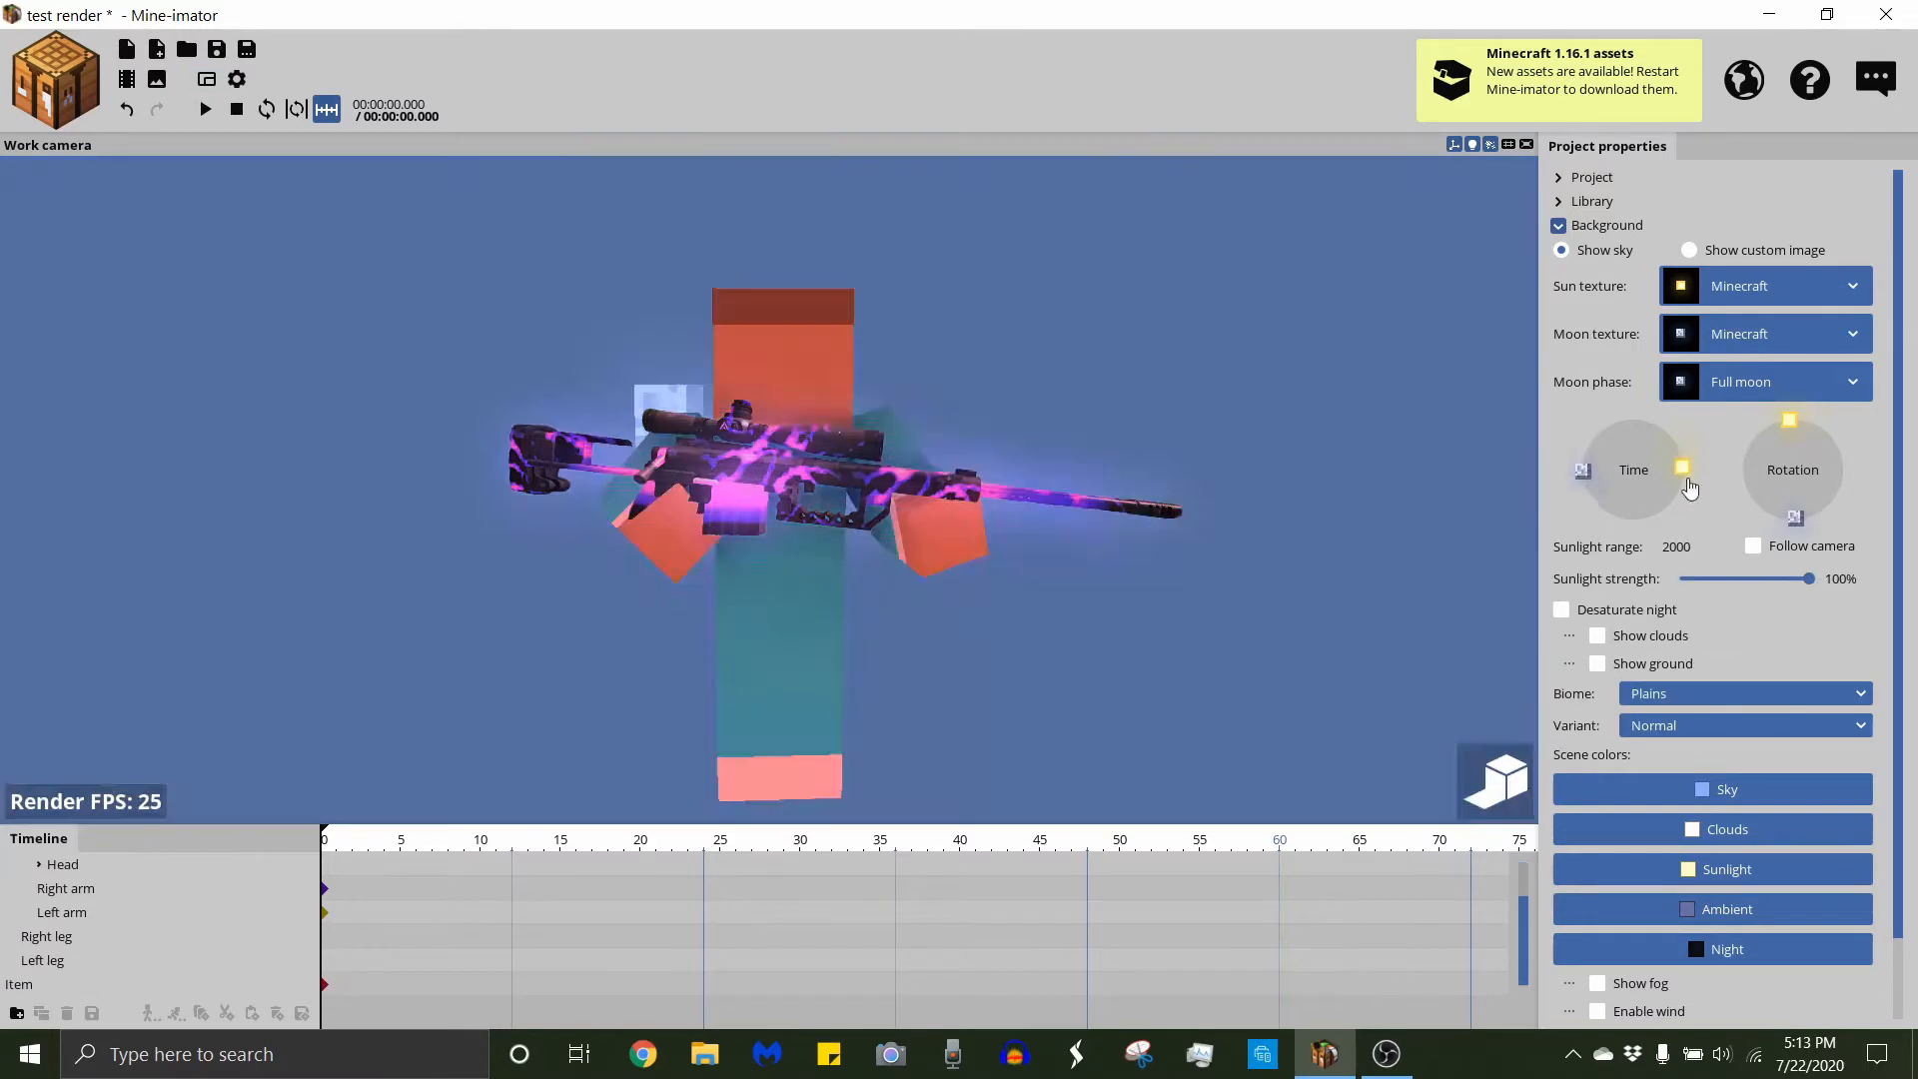
drag(1688, 484, 1694, 450)
Turn the character's head sideways around the Y axis.
click(749, 380)
click(560, 377)
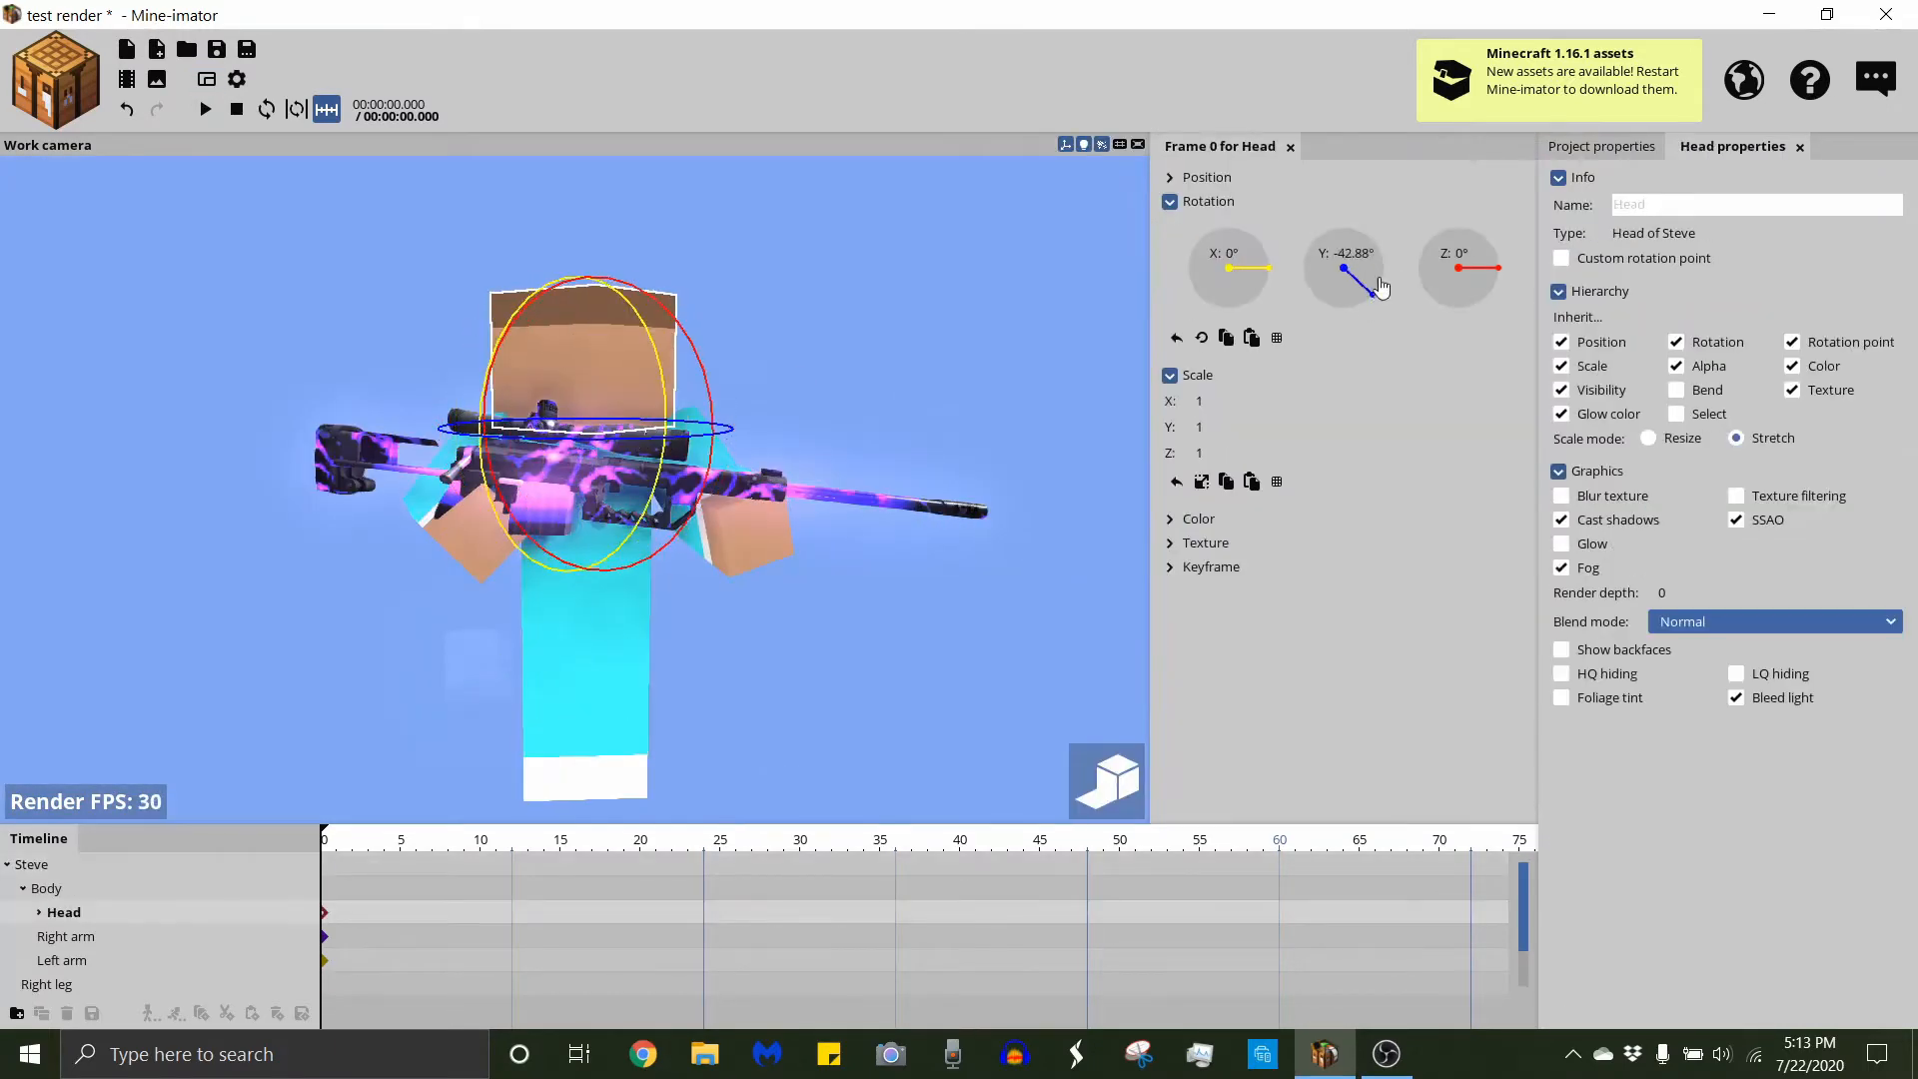
click(587, 699)
click(714, 540)
key(ctrl+z)
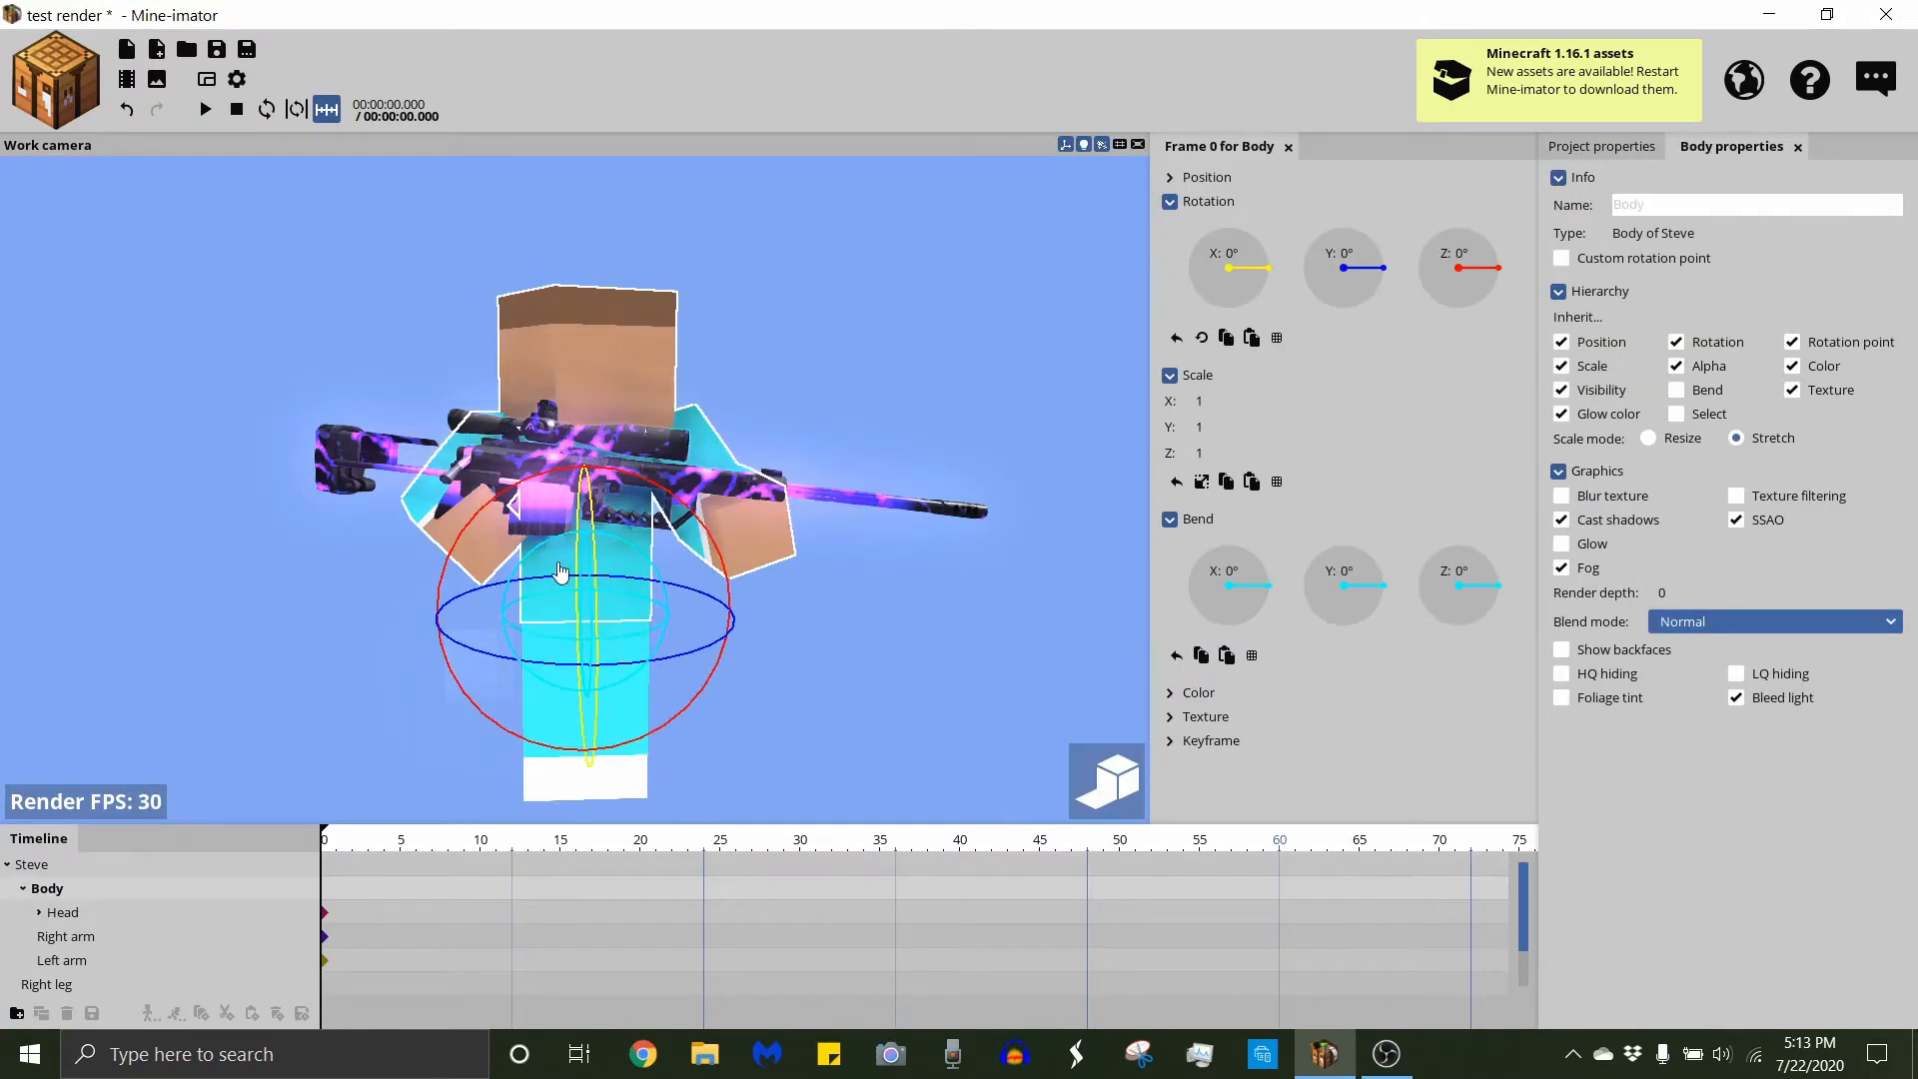
drag(590, 636, 630, 642)
key(ctrl+z)
key(ctrl+z)
Pose the right leg at about X -30.8°, Y -7.5°, Z -15.1° with a bend of about 25°, and deselect it.
drag(872, 700, 984, 779)
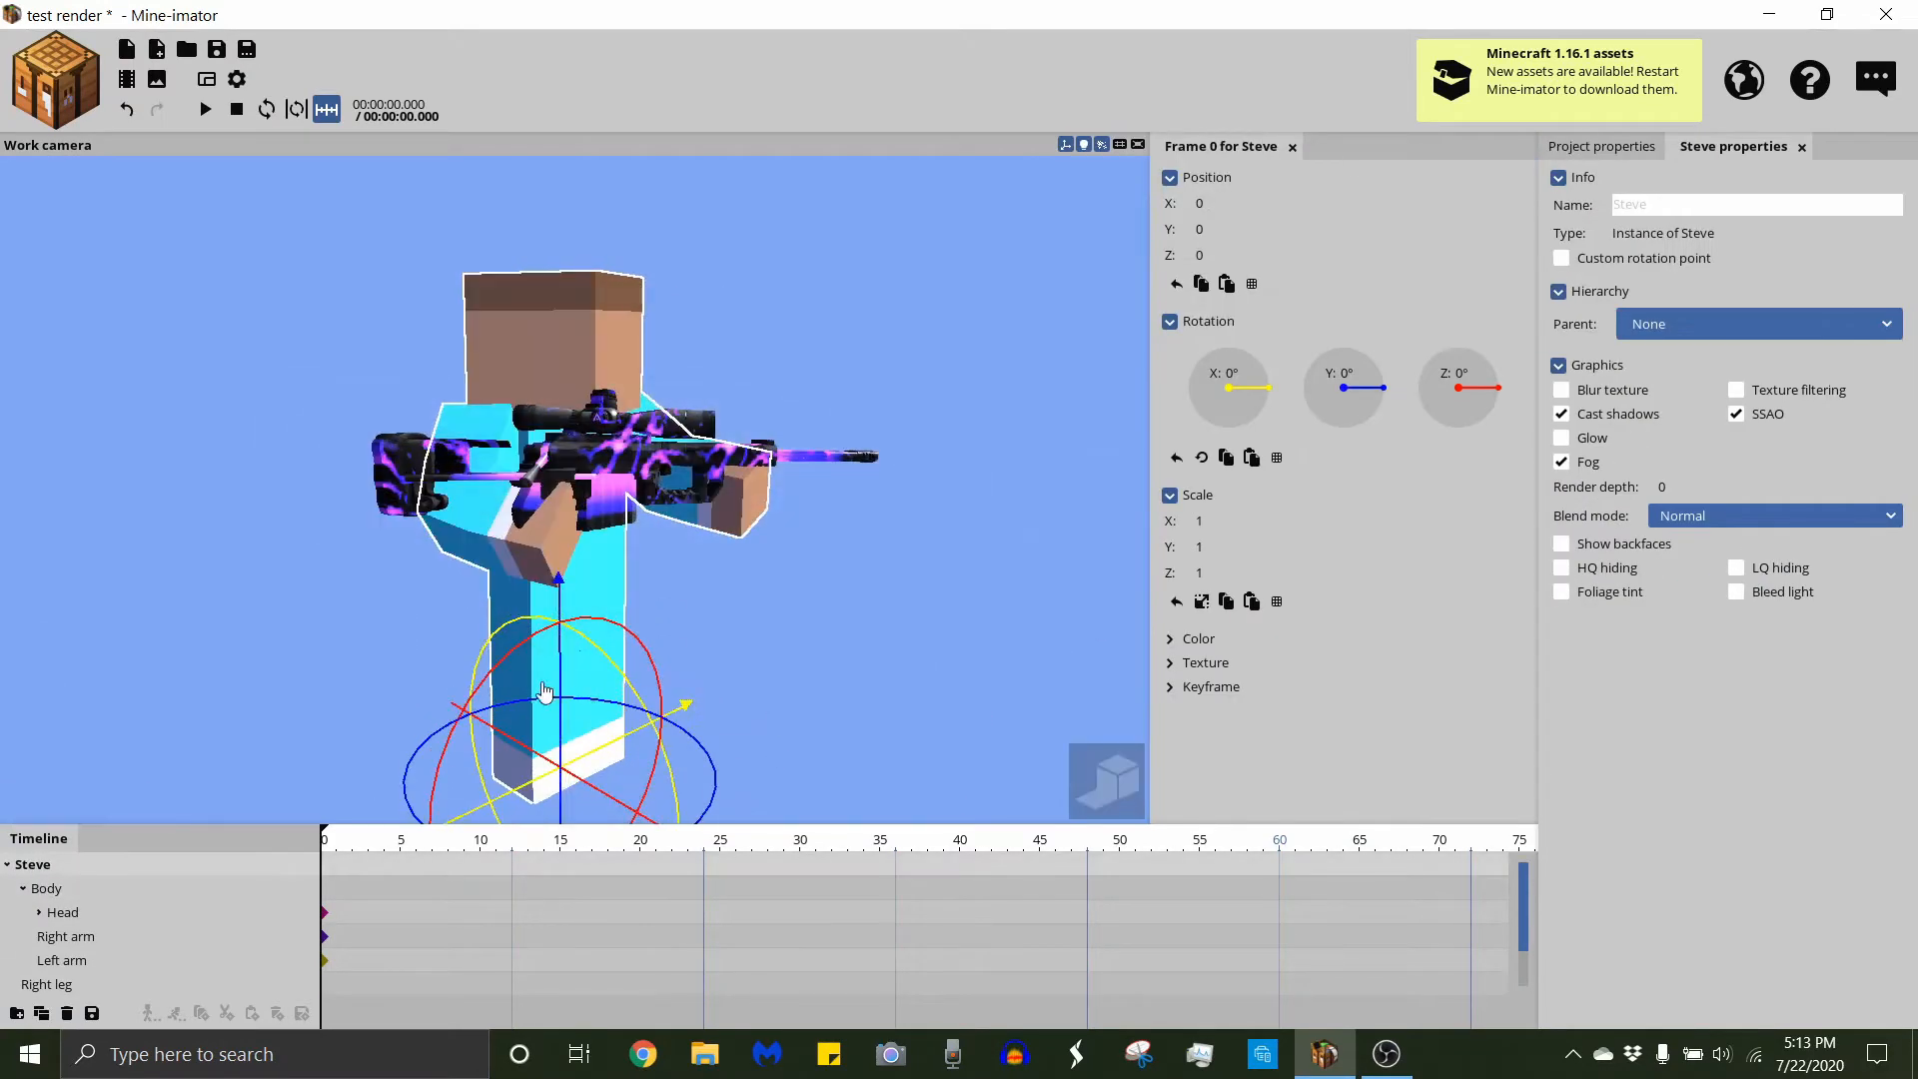
click(543, 685)
drag(600, 589, 589, 659)
drag(609, 640, 619, 539)
click(830, 728)
drag(830, 728, 749, 797)
click(700, 751)
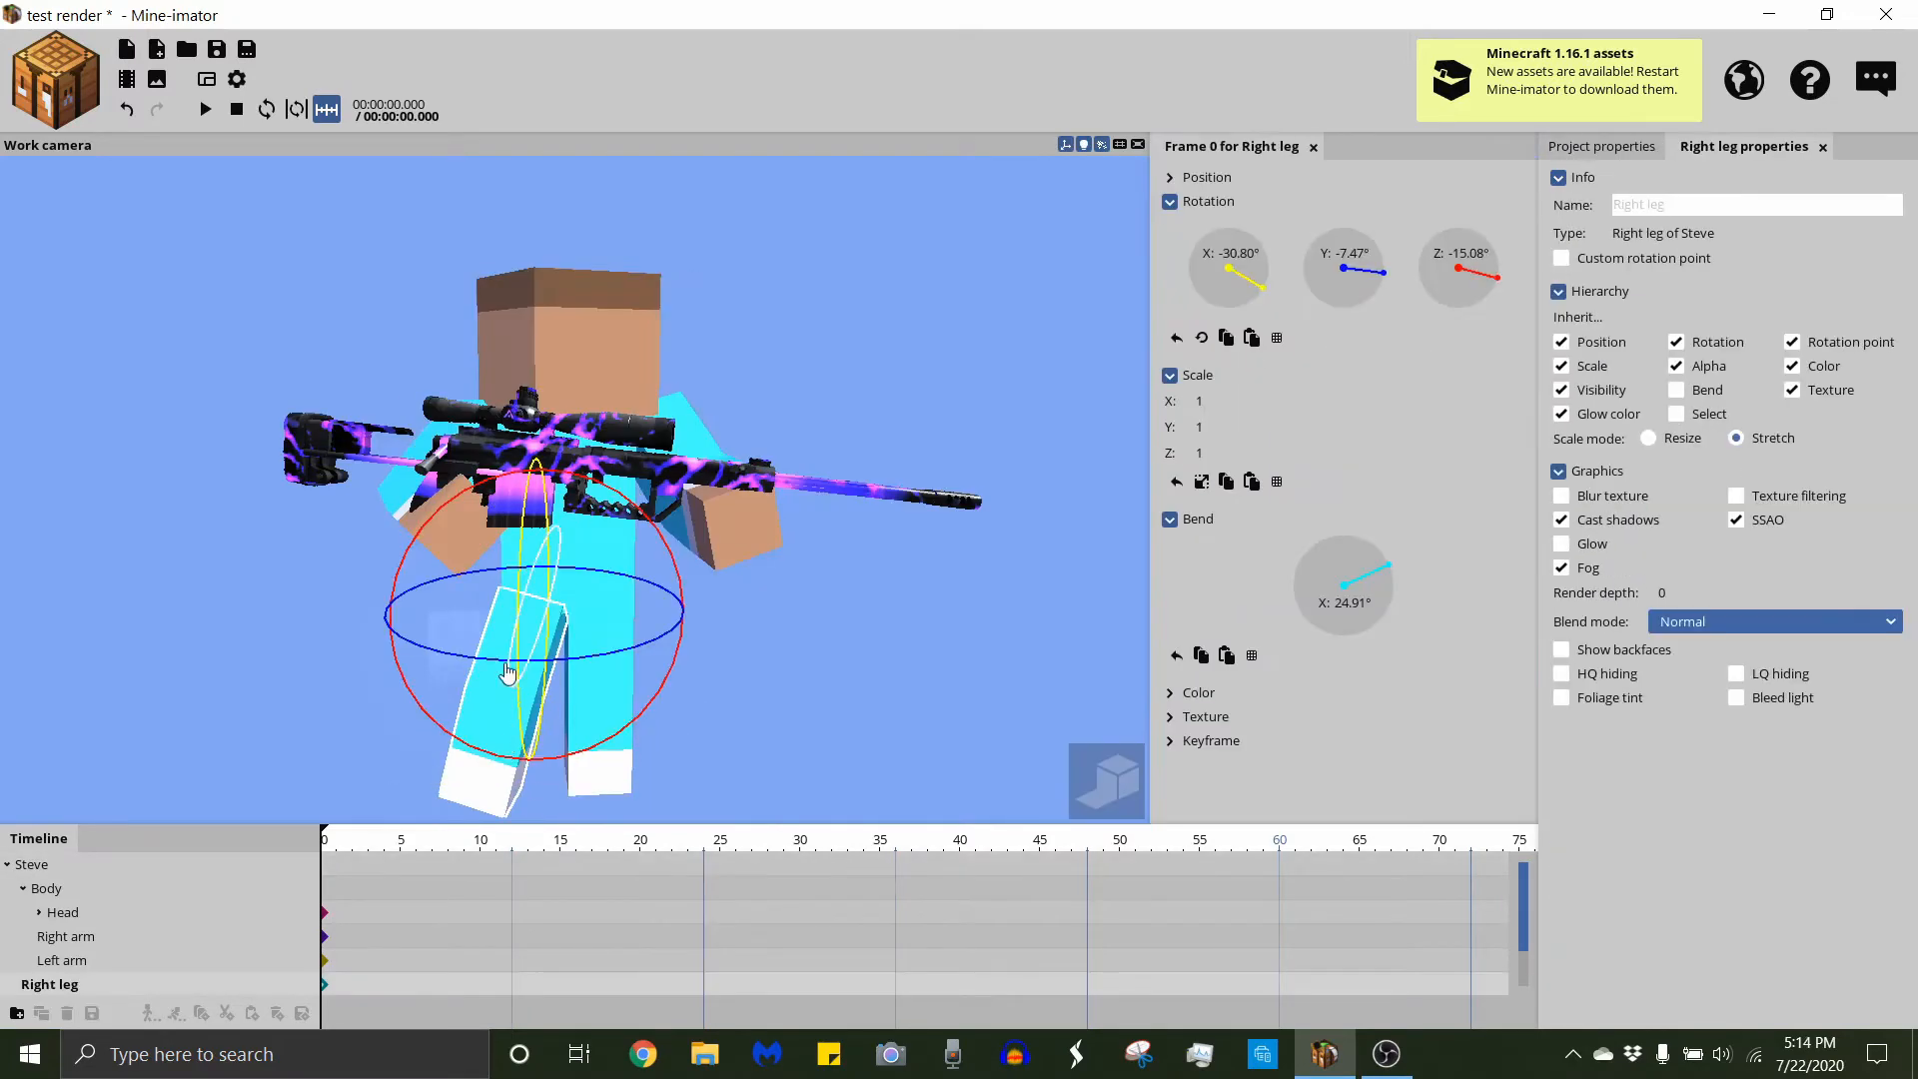
drag(507, 661, 497, 673)
click(702, 717)
click(702, 717)
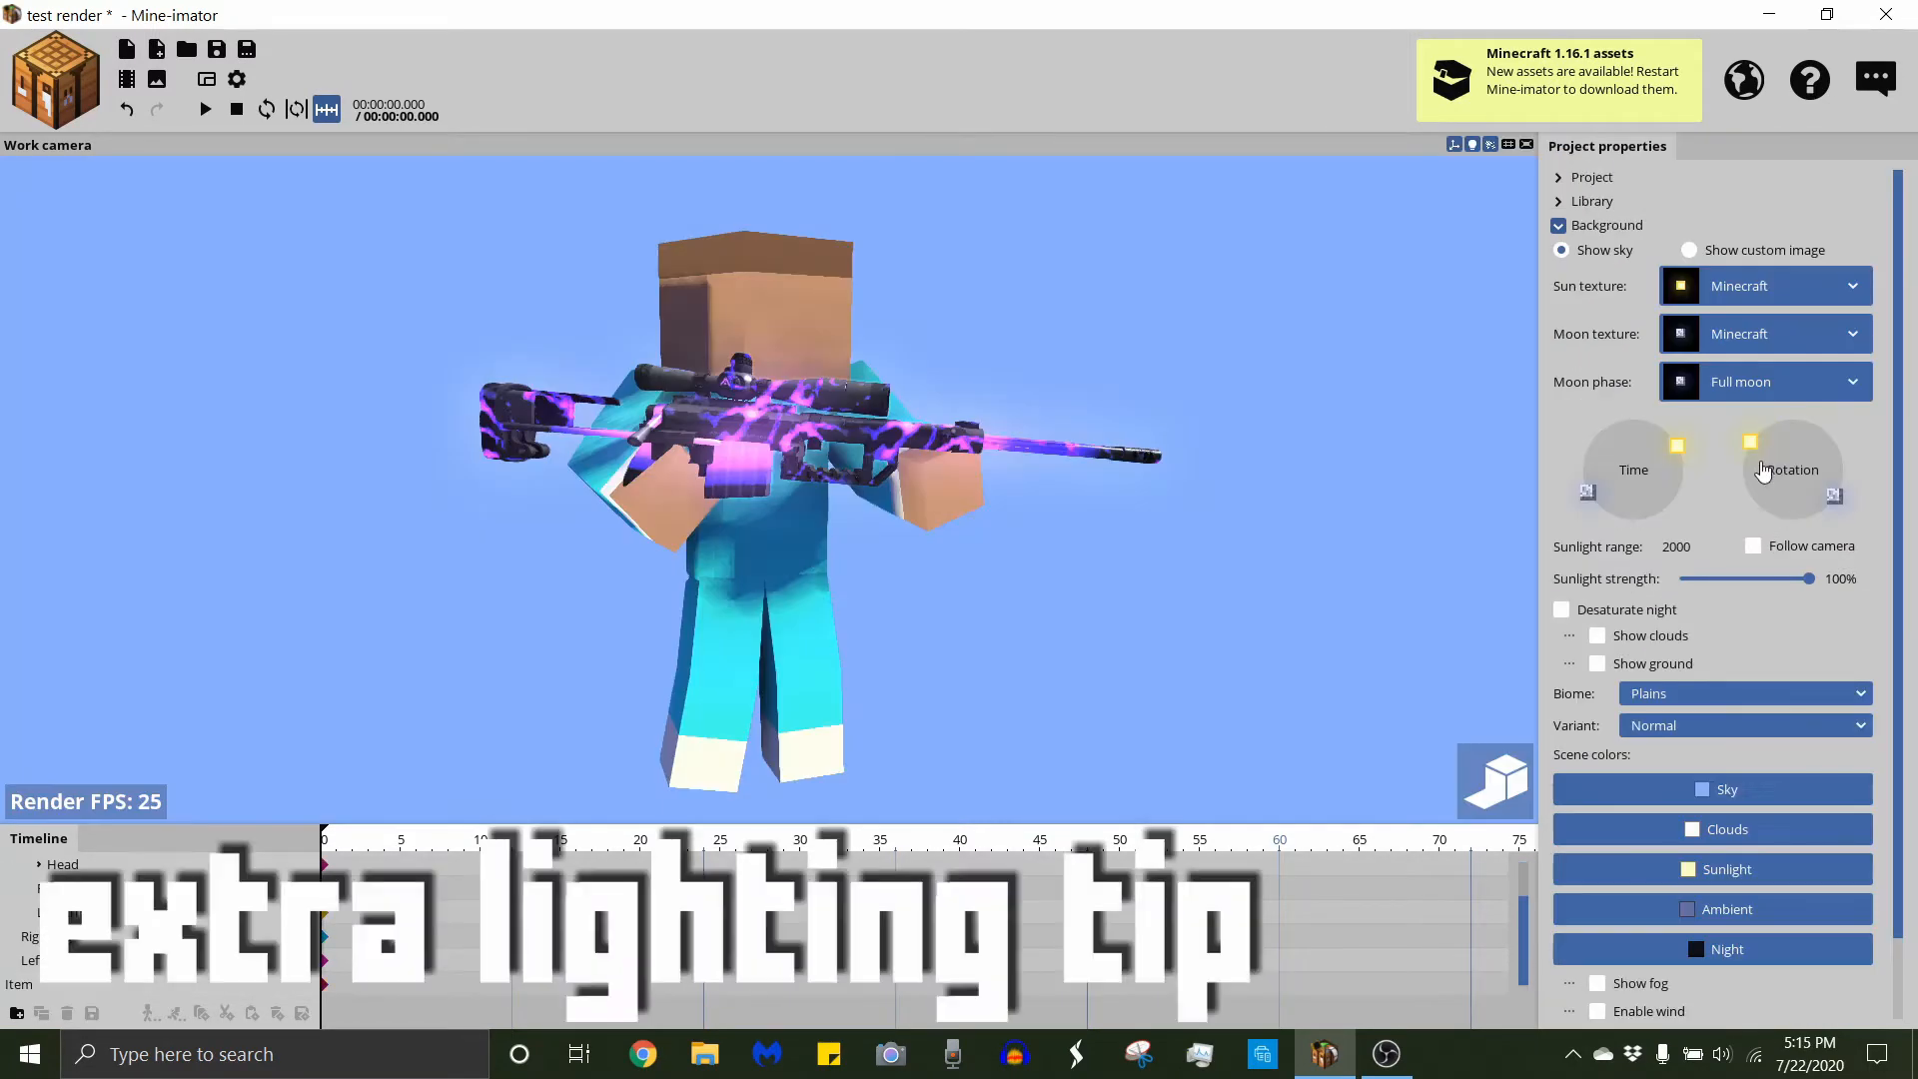
Rotate the sun to the opposite side of the character at 100% sunlight strength and save the project.
drag(1769, 465, 1825, 465)
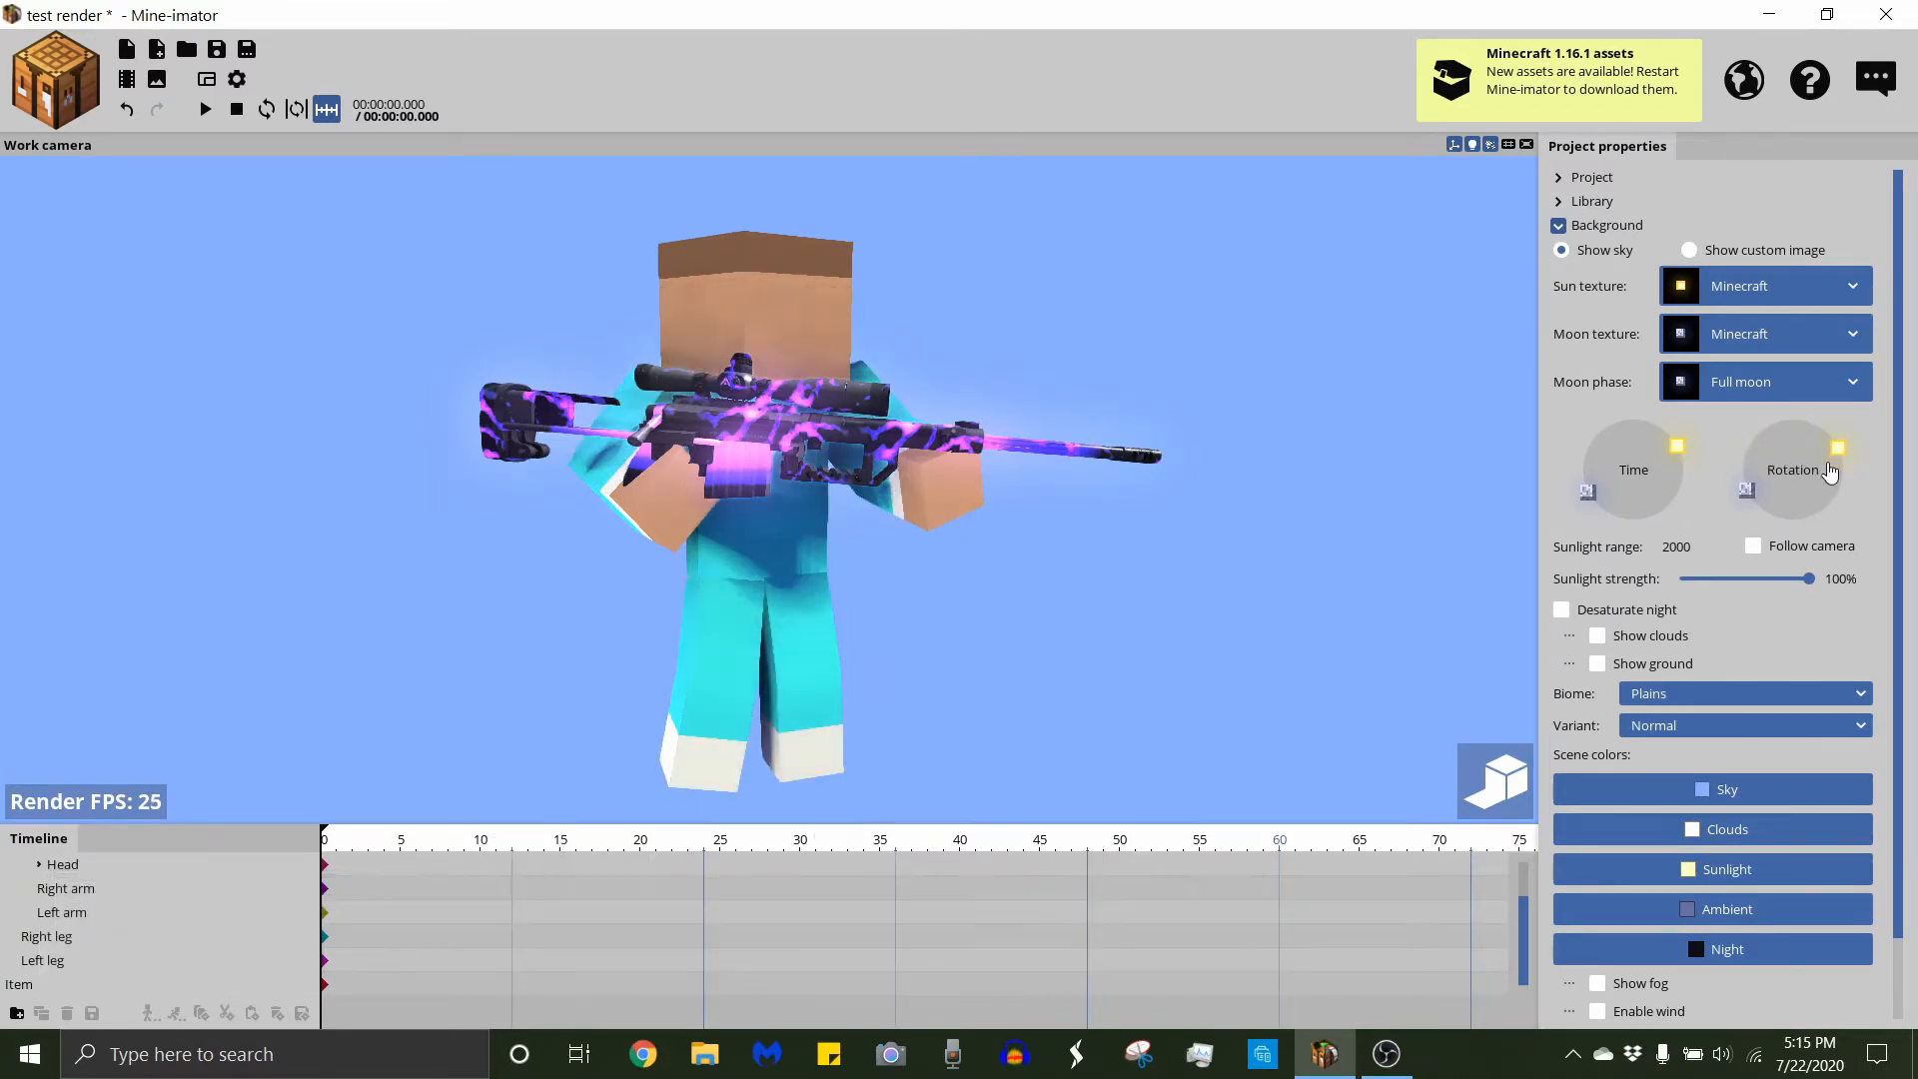
mouse_move(1684, 585)
mouse_down()
mouse_move(1858, 582)
mouse_move(1673, 604)
mouse_move(1851, 567)
mouse_up()
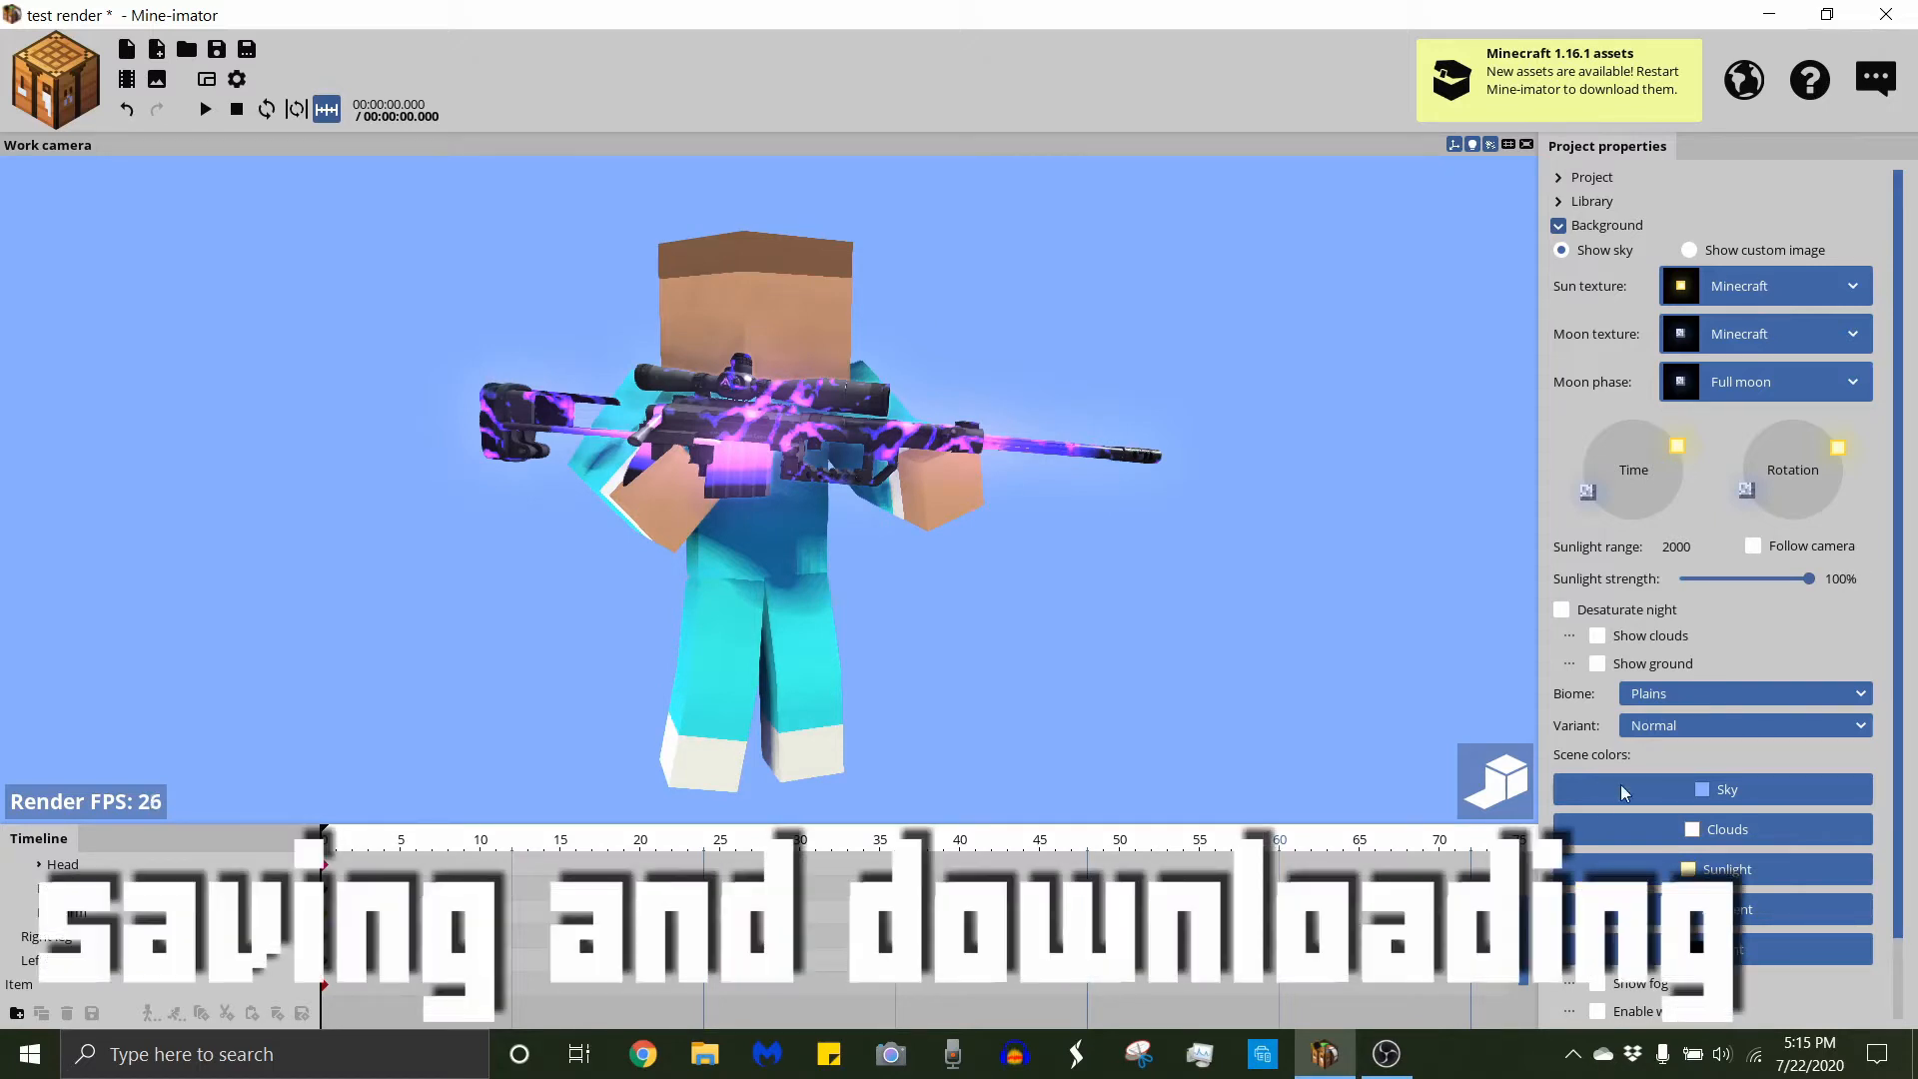
click(205, 82)
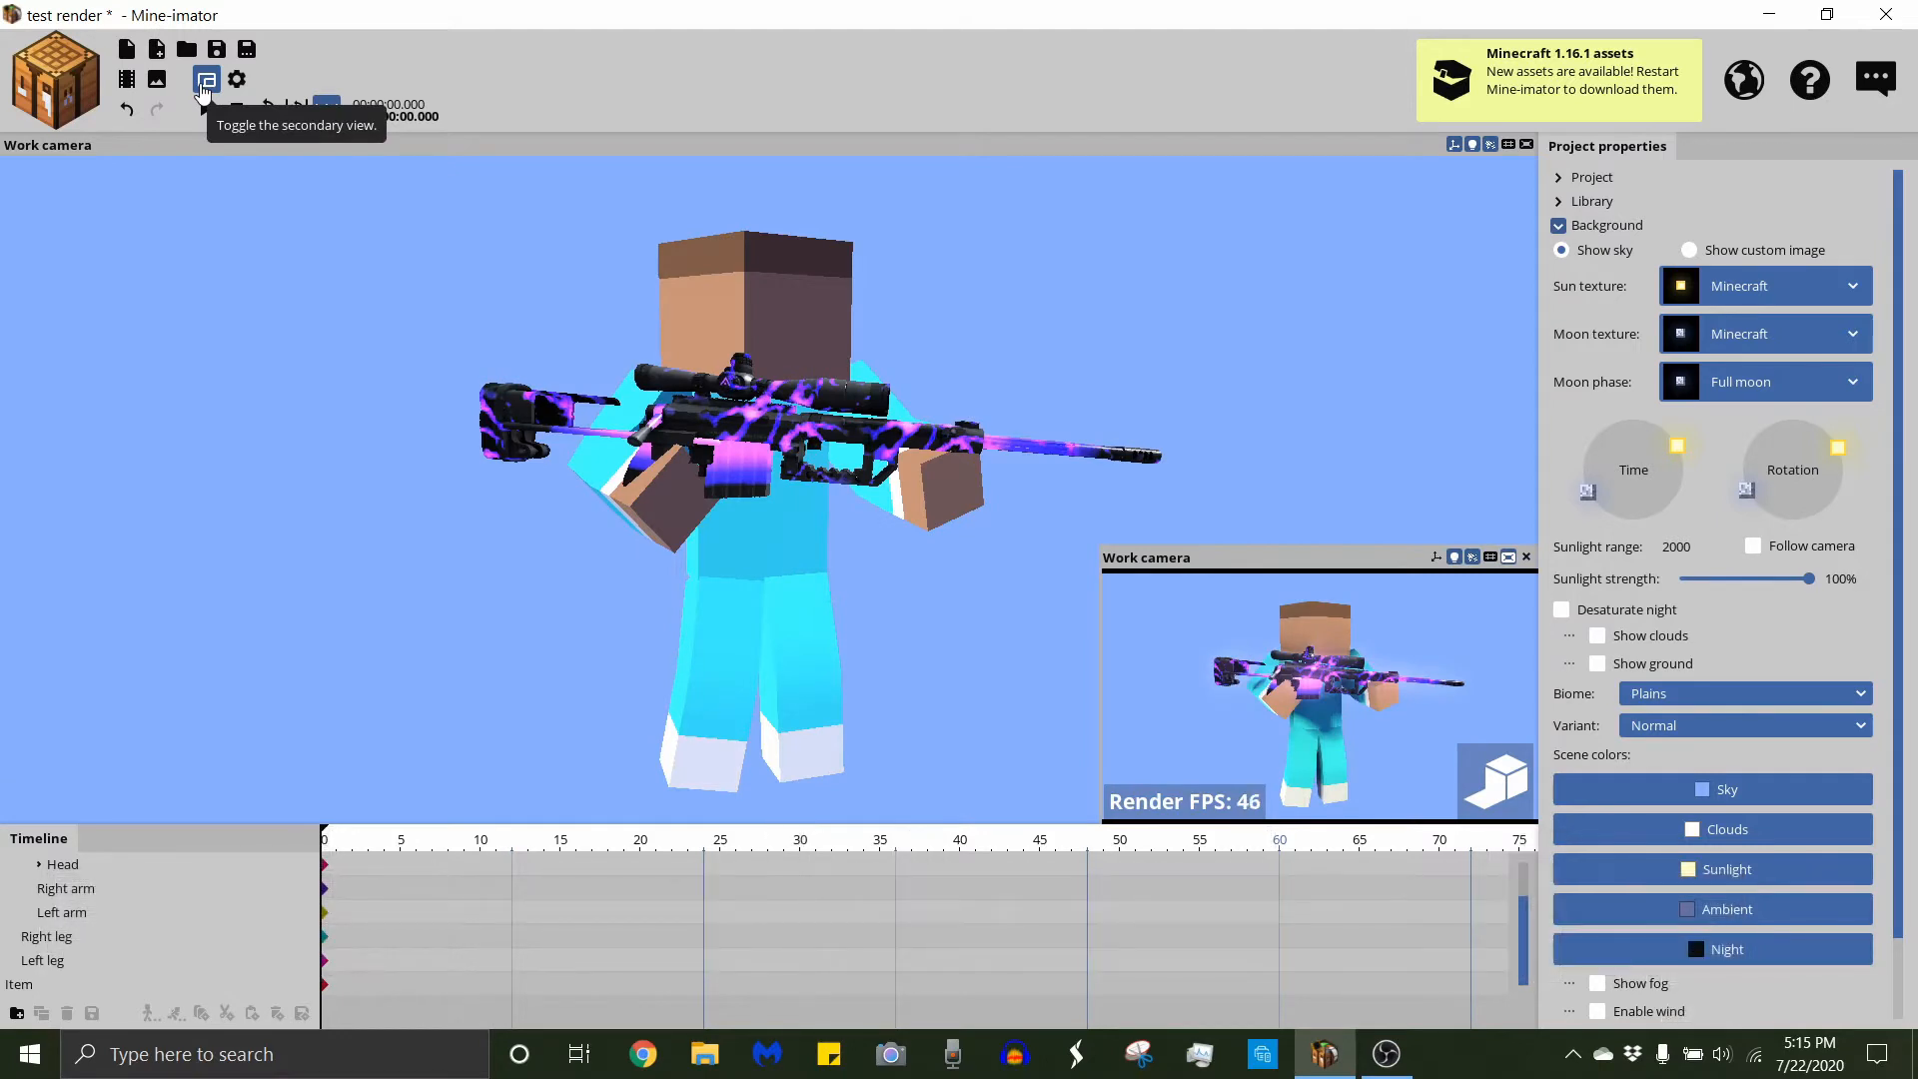
click(204, 84)
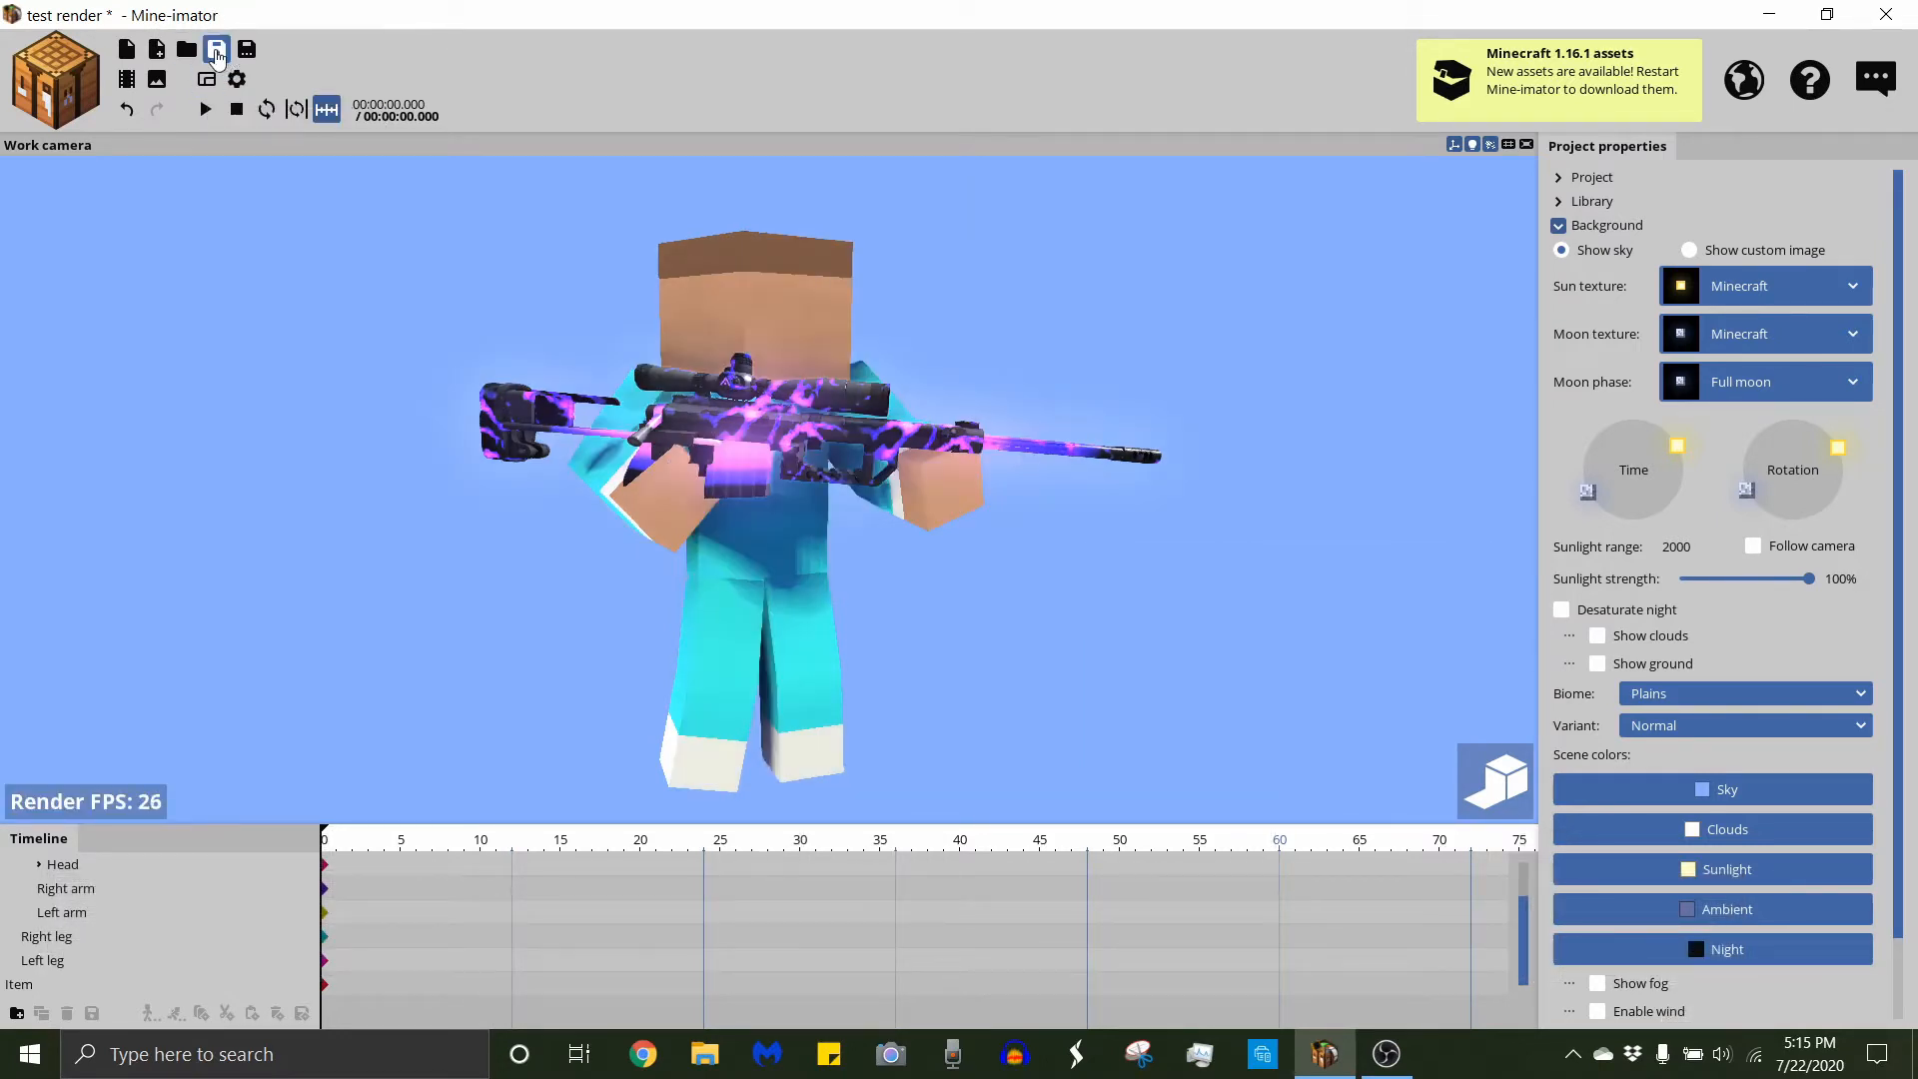
click(216, 52)
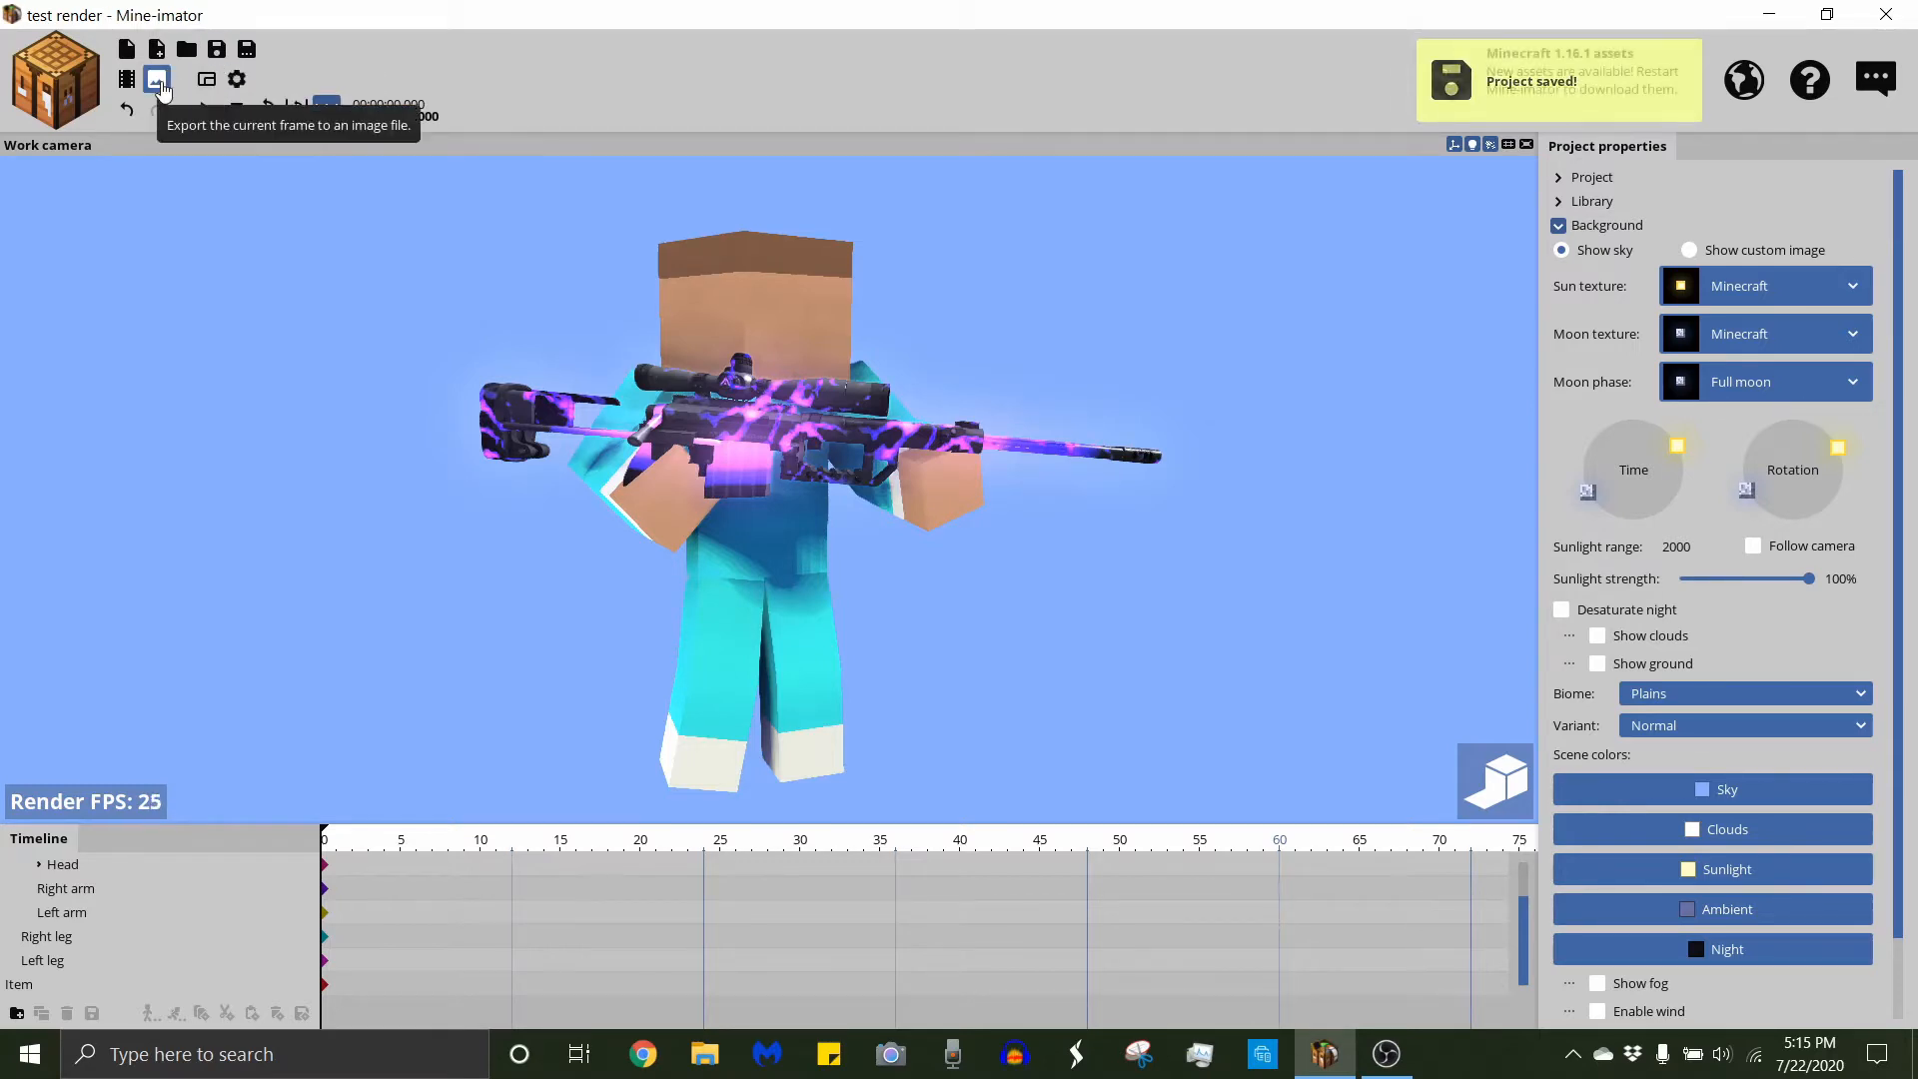
Set up a high-quality image export of the current frame at UHD 4K Cinematic (5120x2160) with the background removed.
click(159, 86)
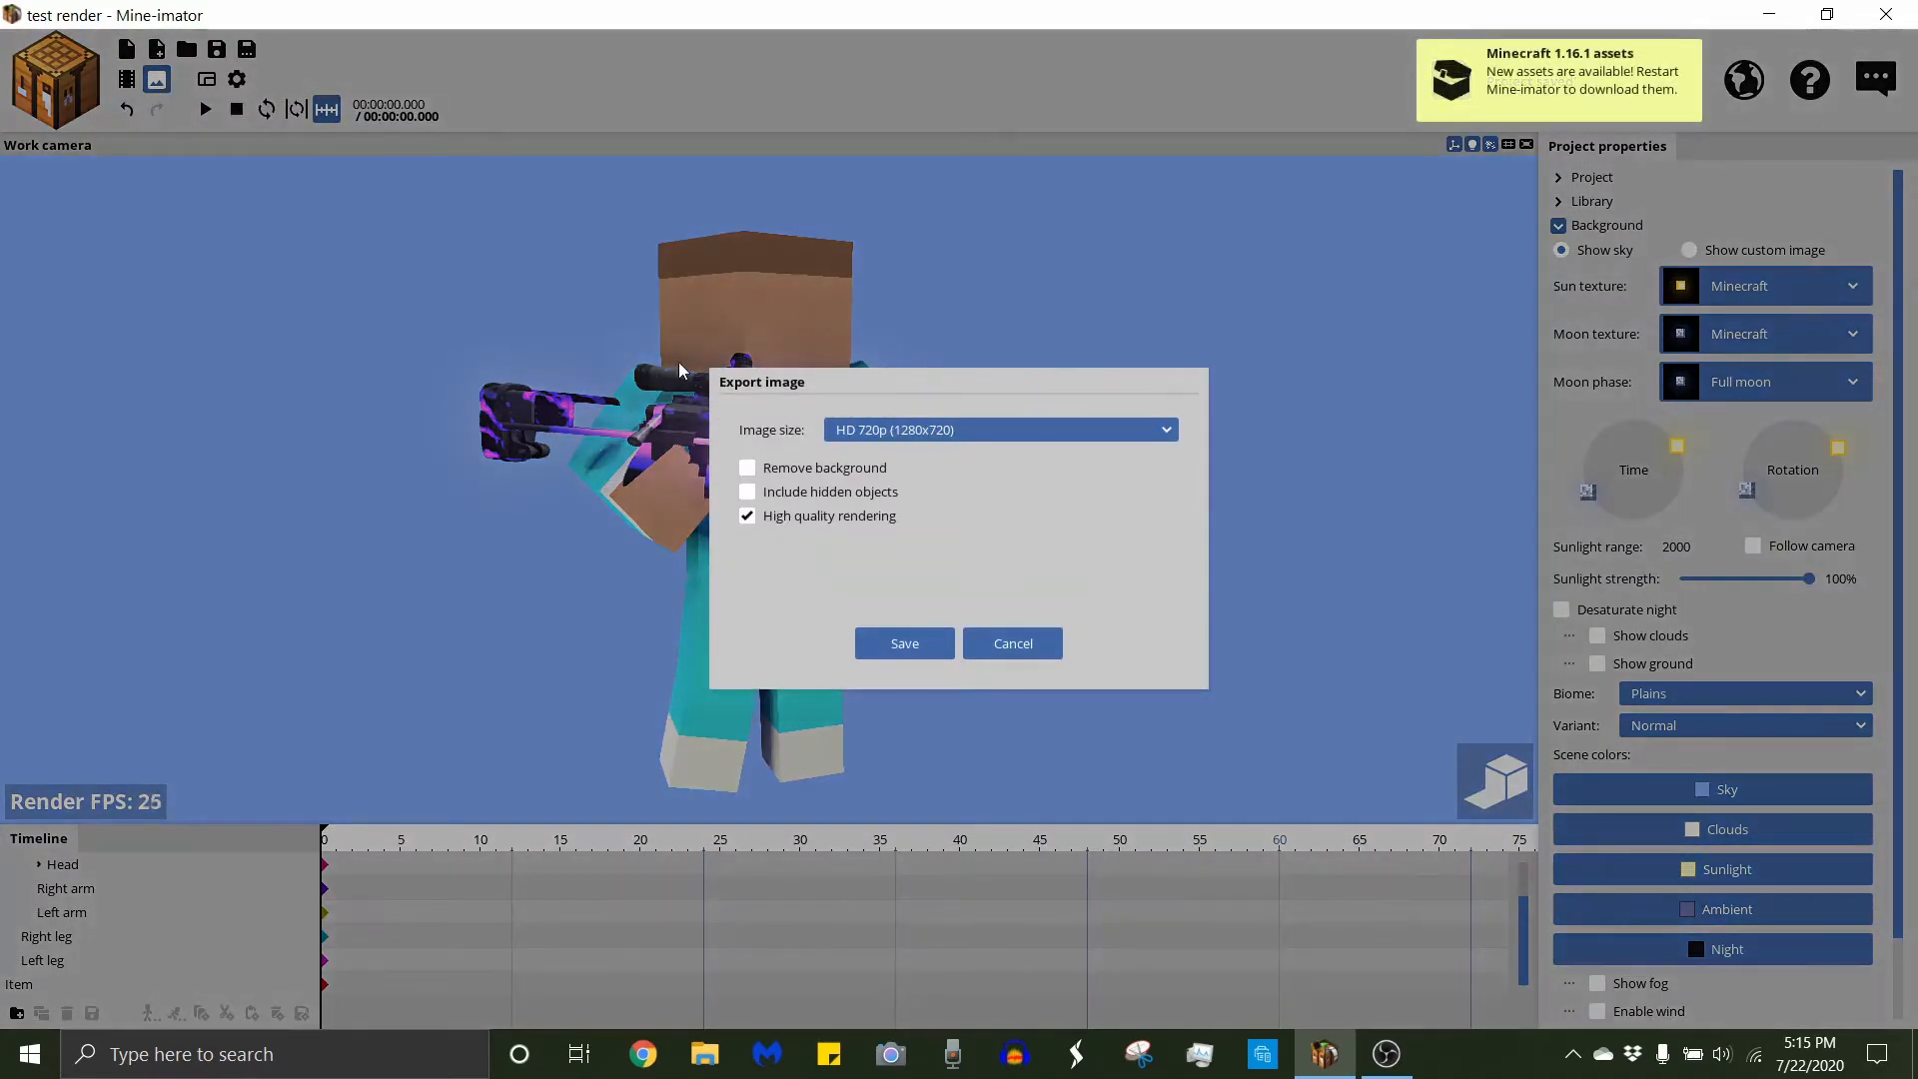
click(935, 465)
click(974, 430)
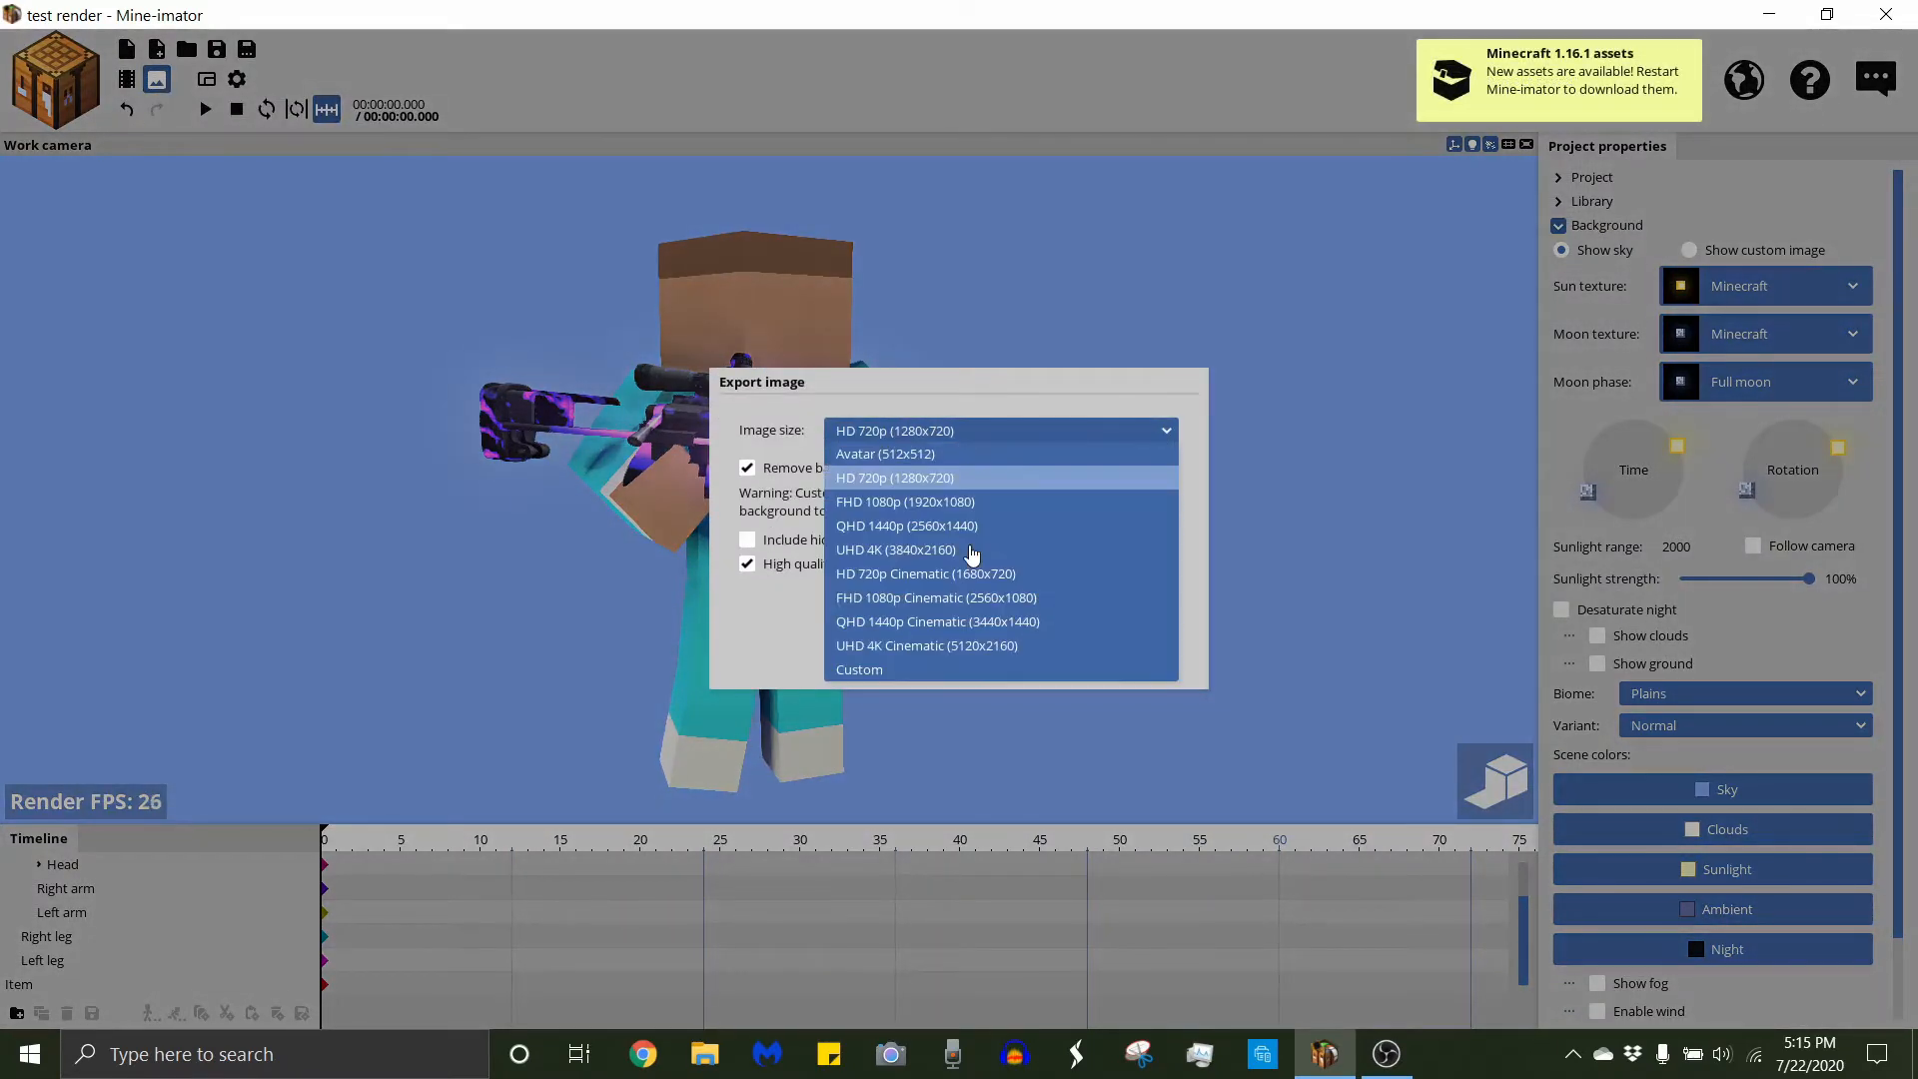
click(944, 647)
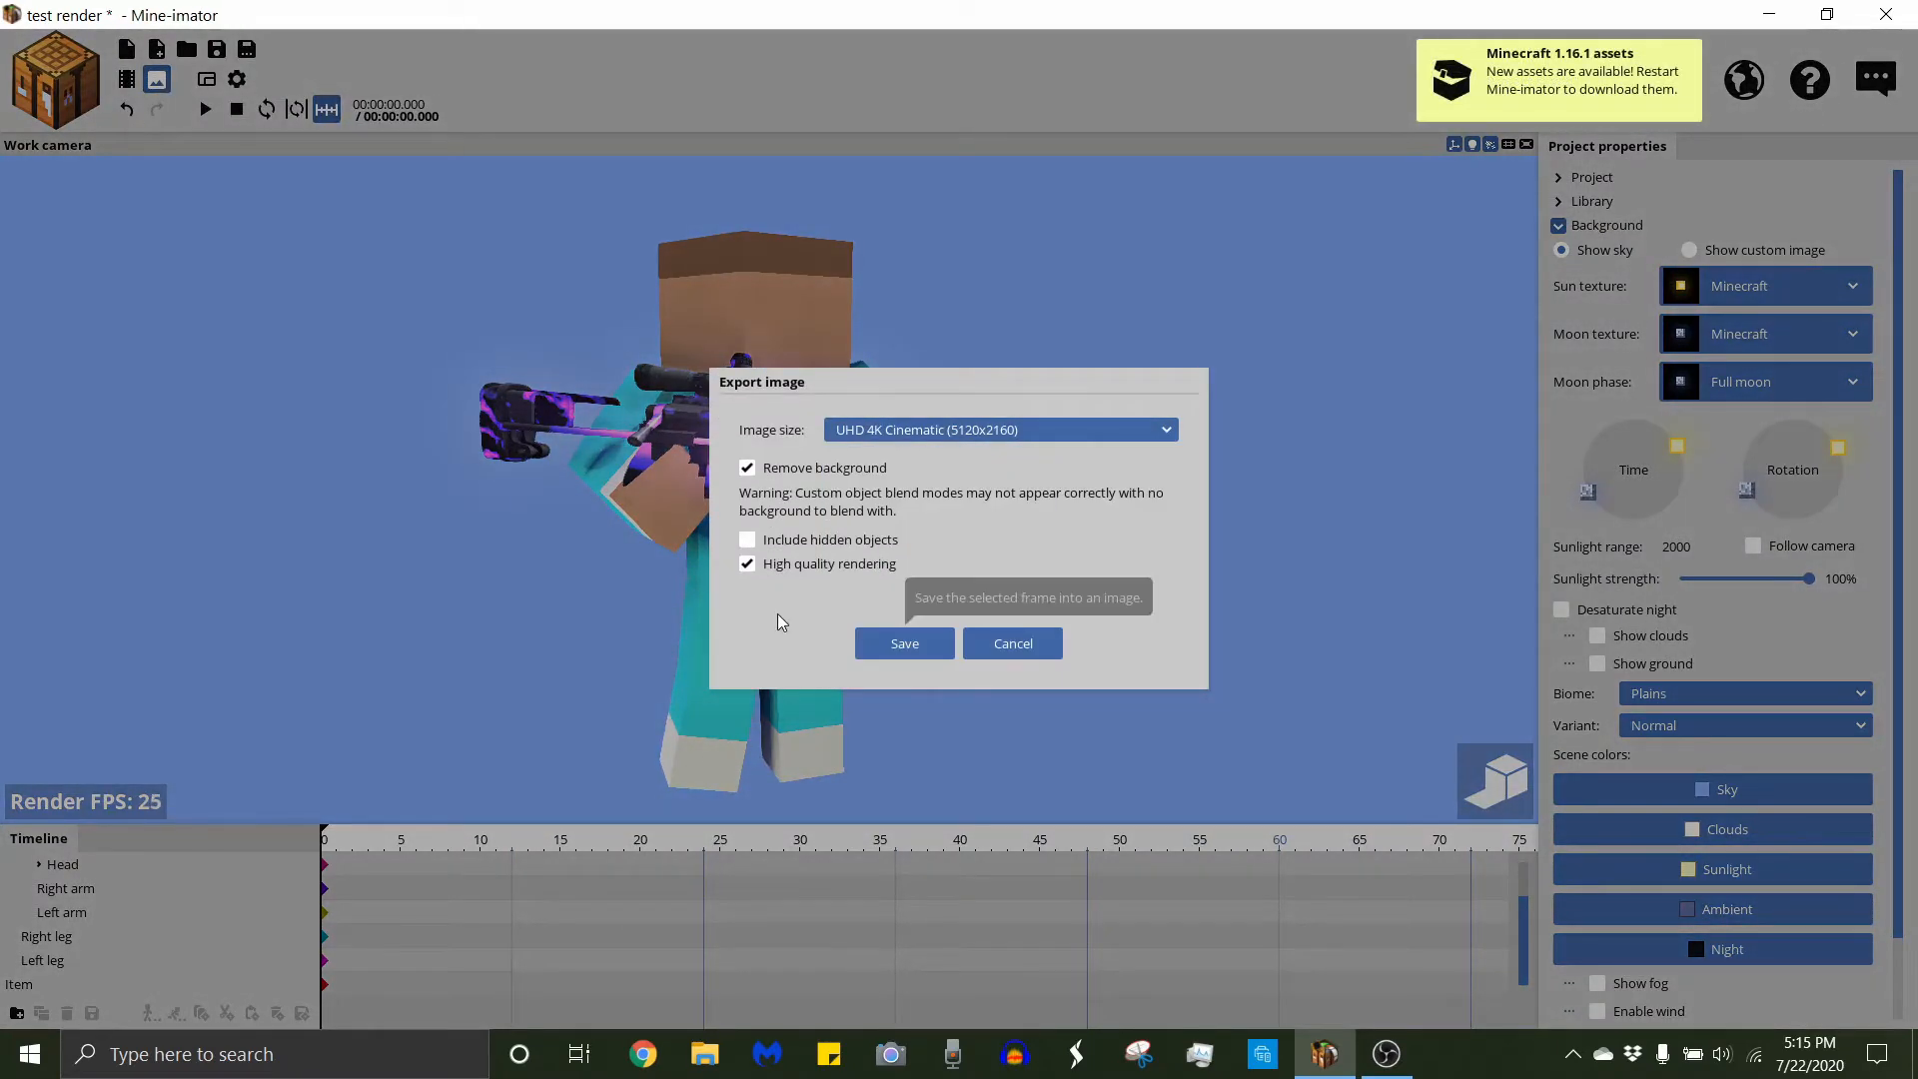
Save the exported image as the PNG "test render" in the krunker renders folder of ETV KRUNKER GFX PACK.
click(938, 645)
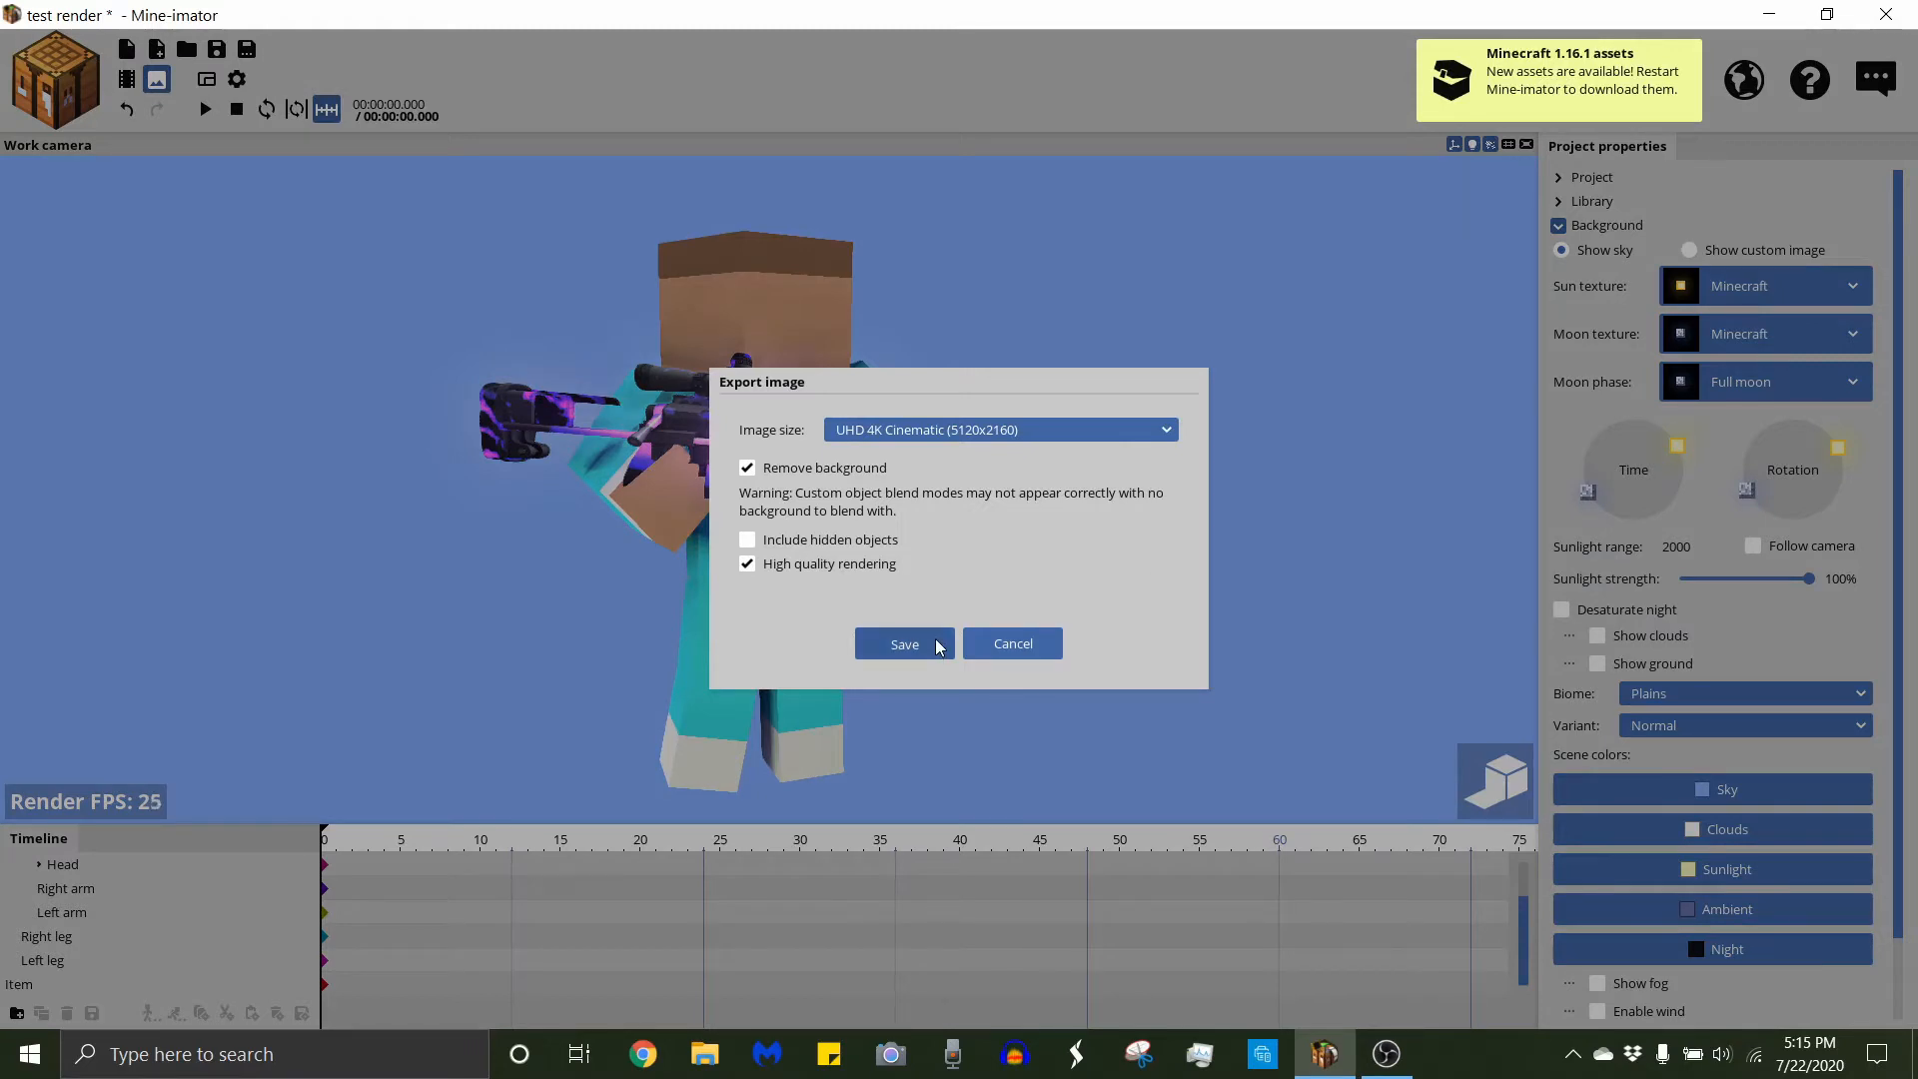
click(368, 56)
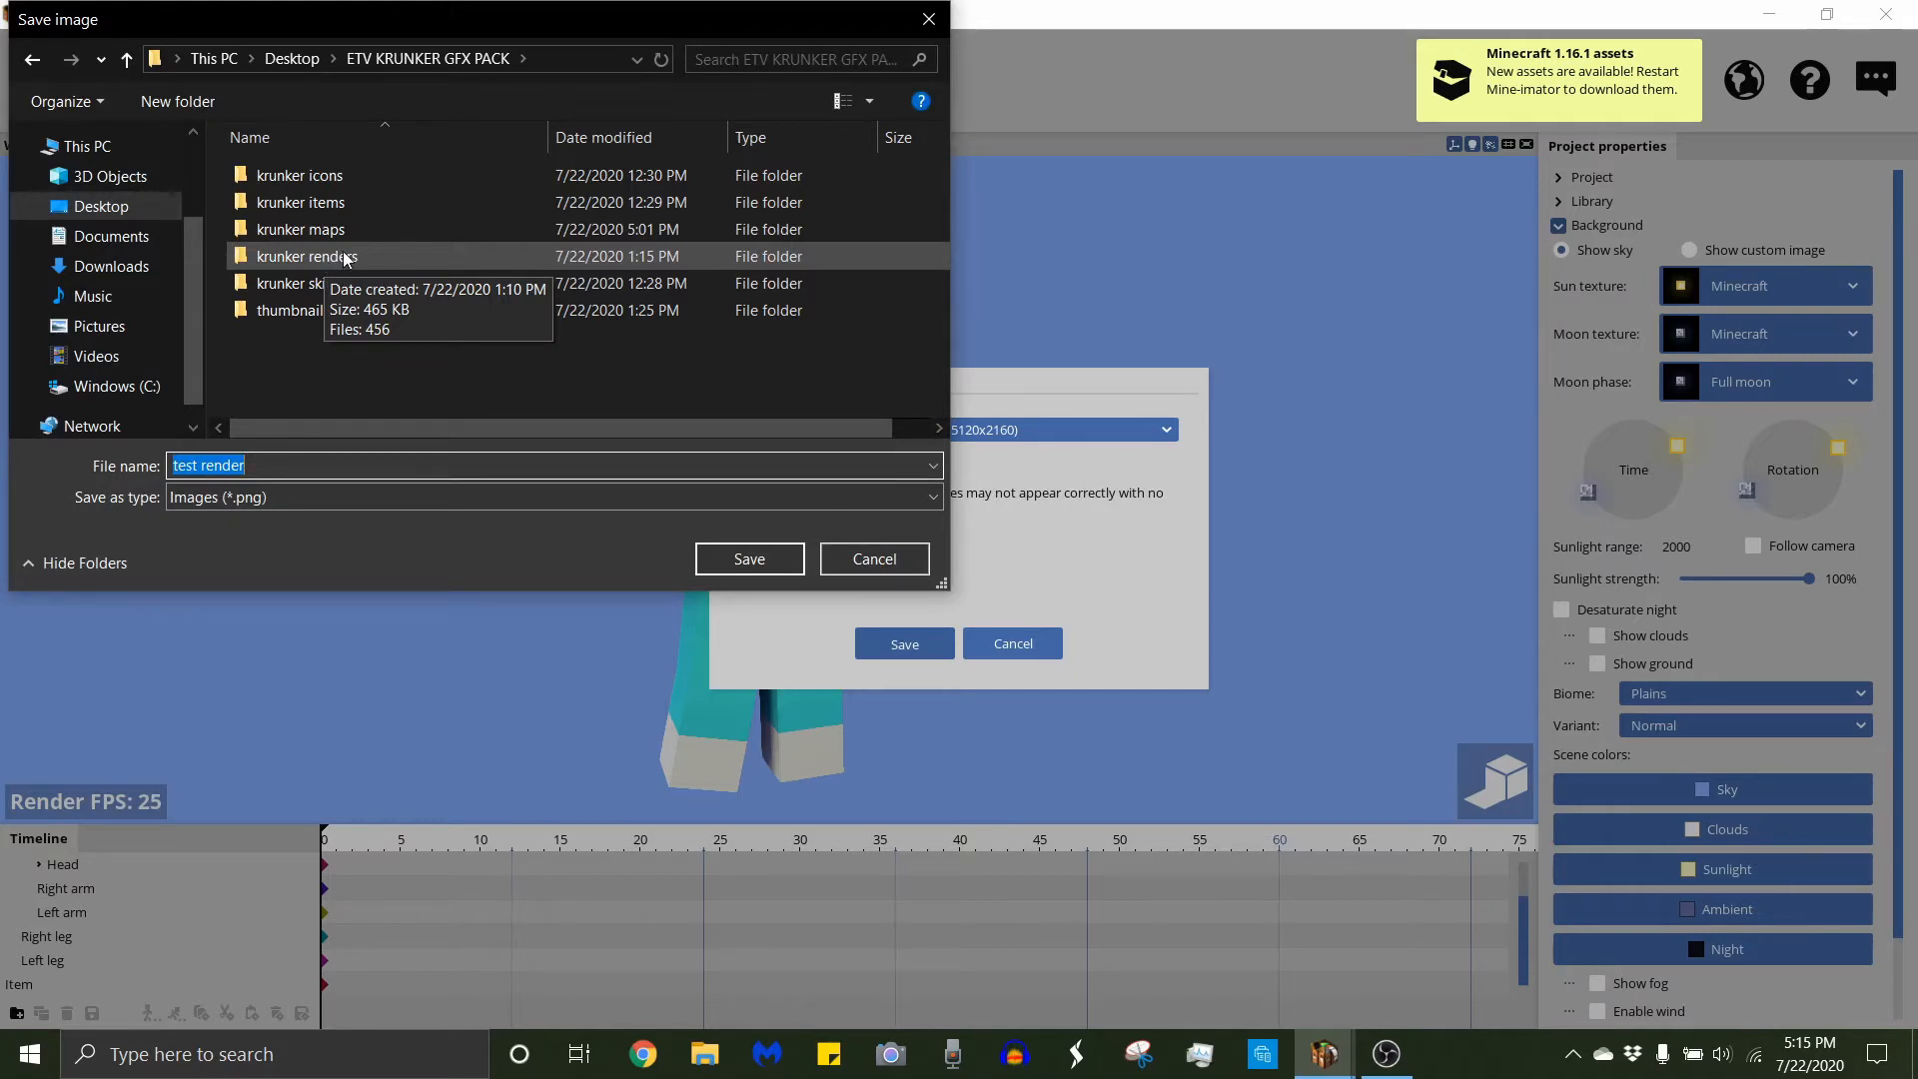
double_click(368, 262)
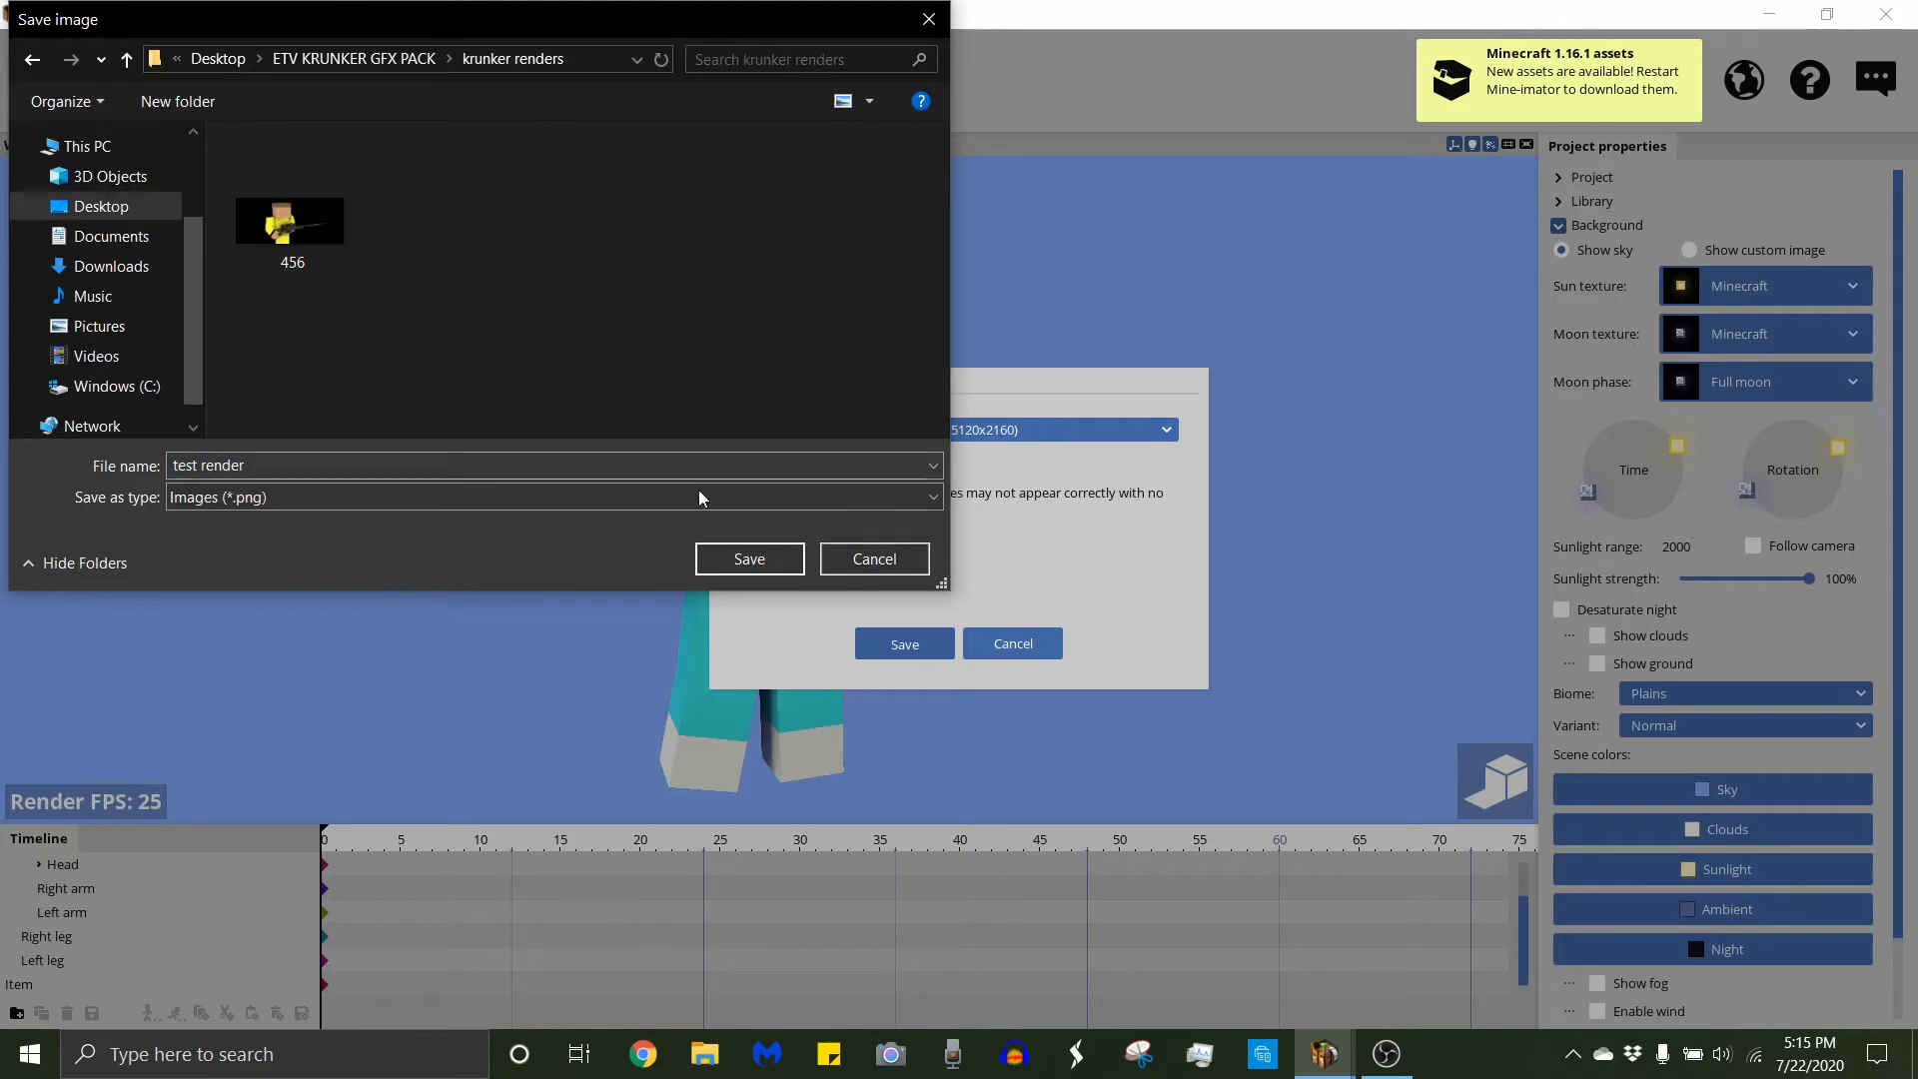
click(744, 557)
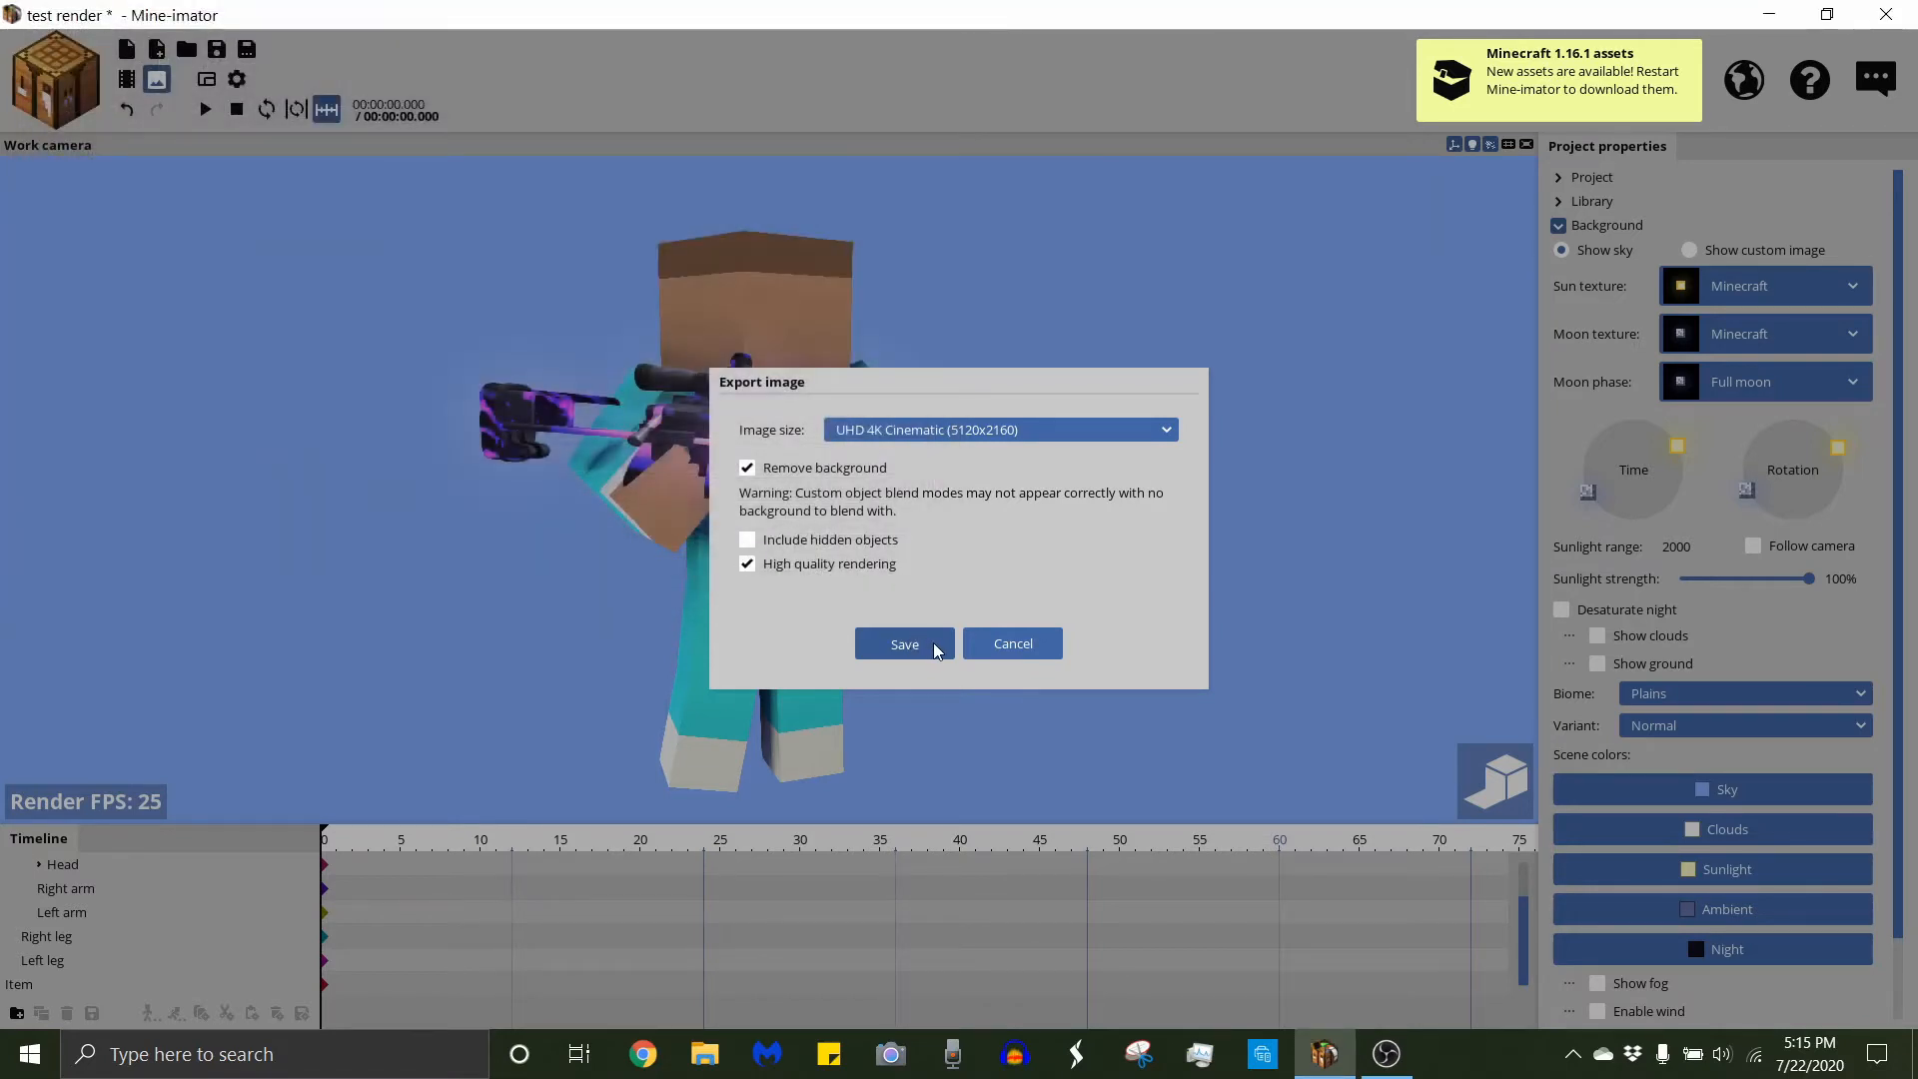
click(937, 650)
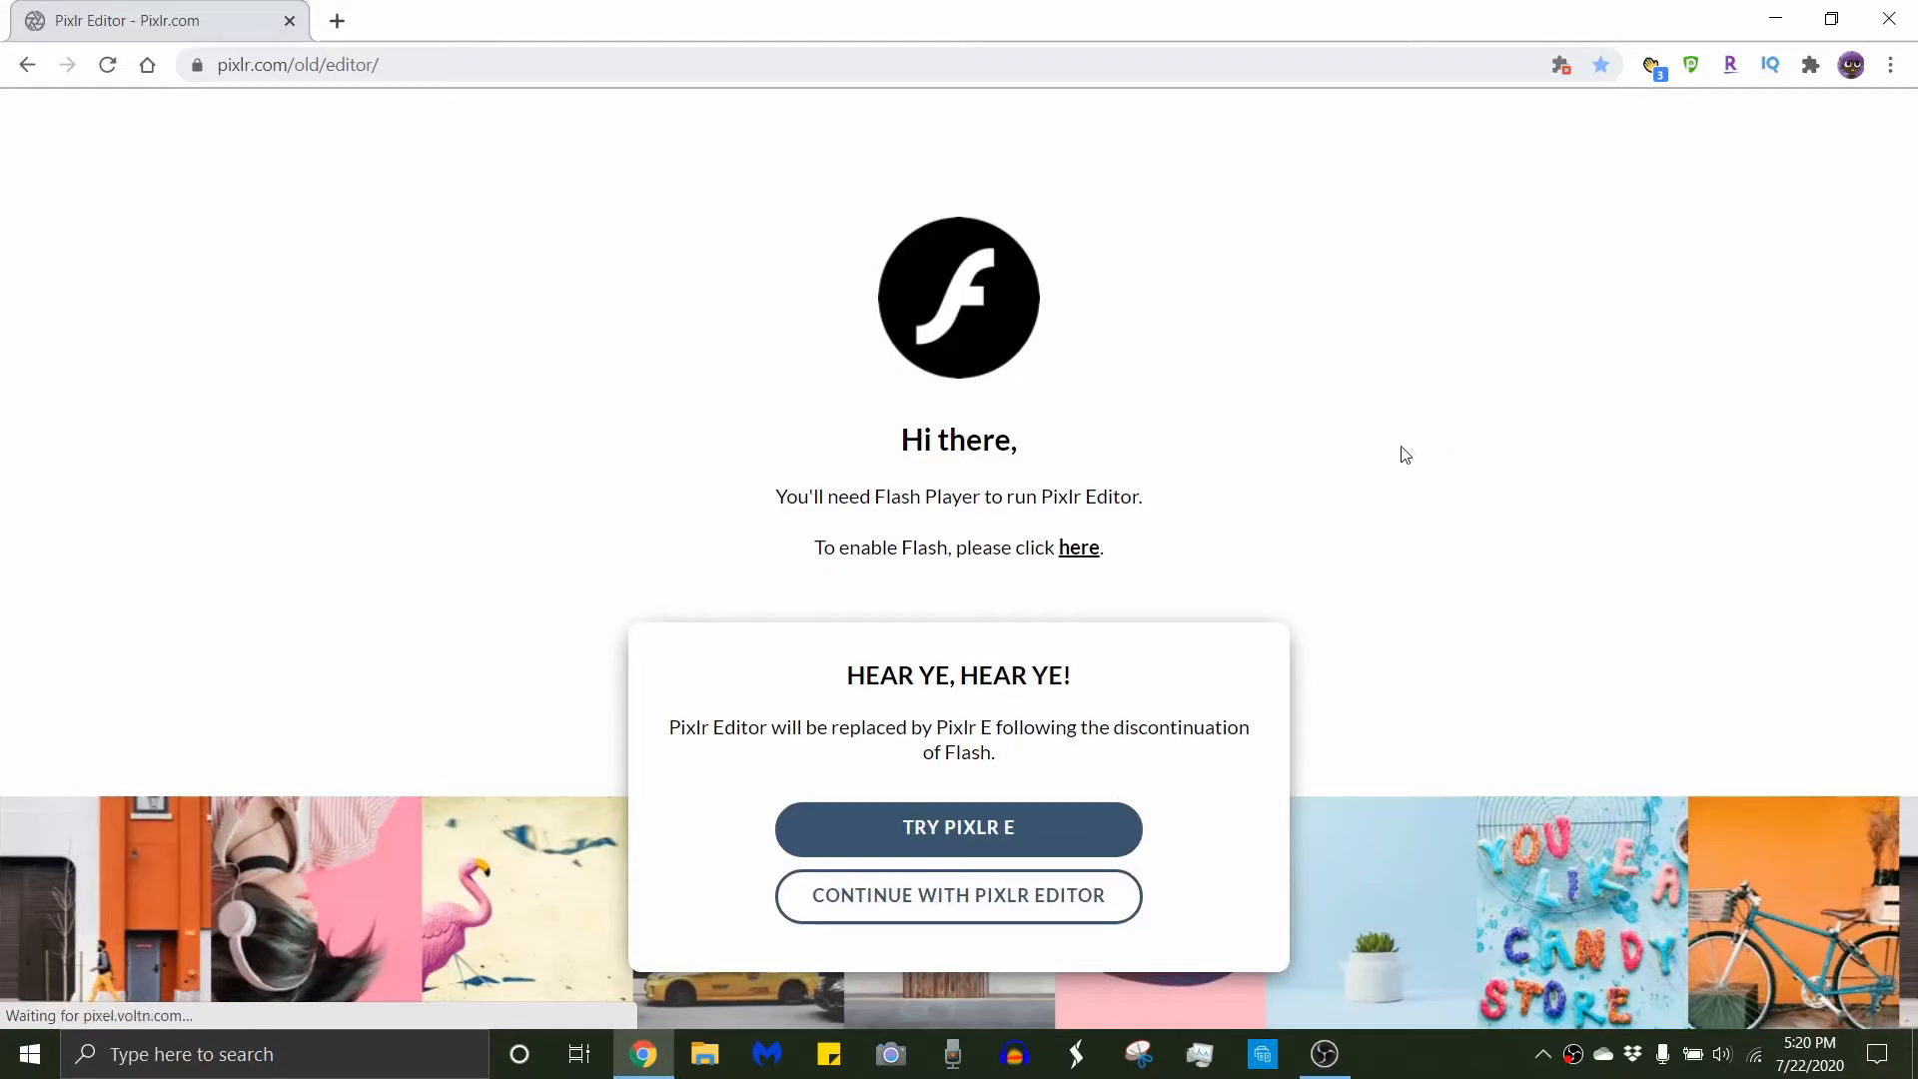
In Chrome, allow Flash for the Pixlr Editor site and reload the page.
click(199, 68)
click(455, 257)
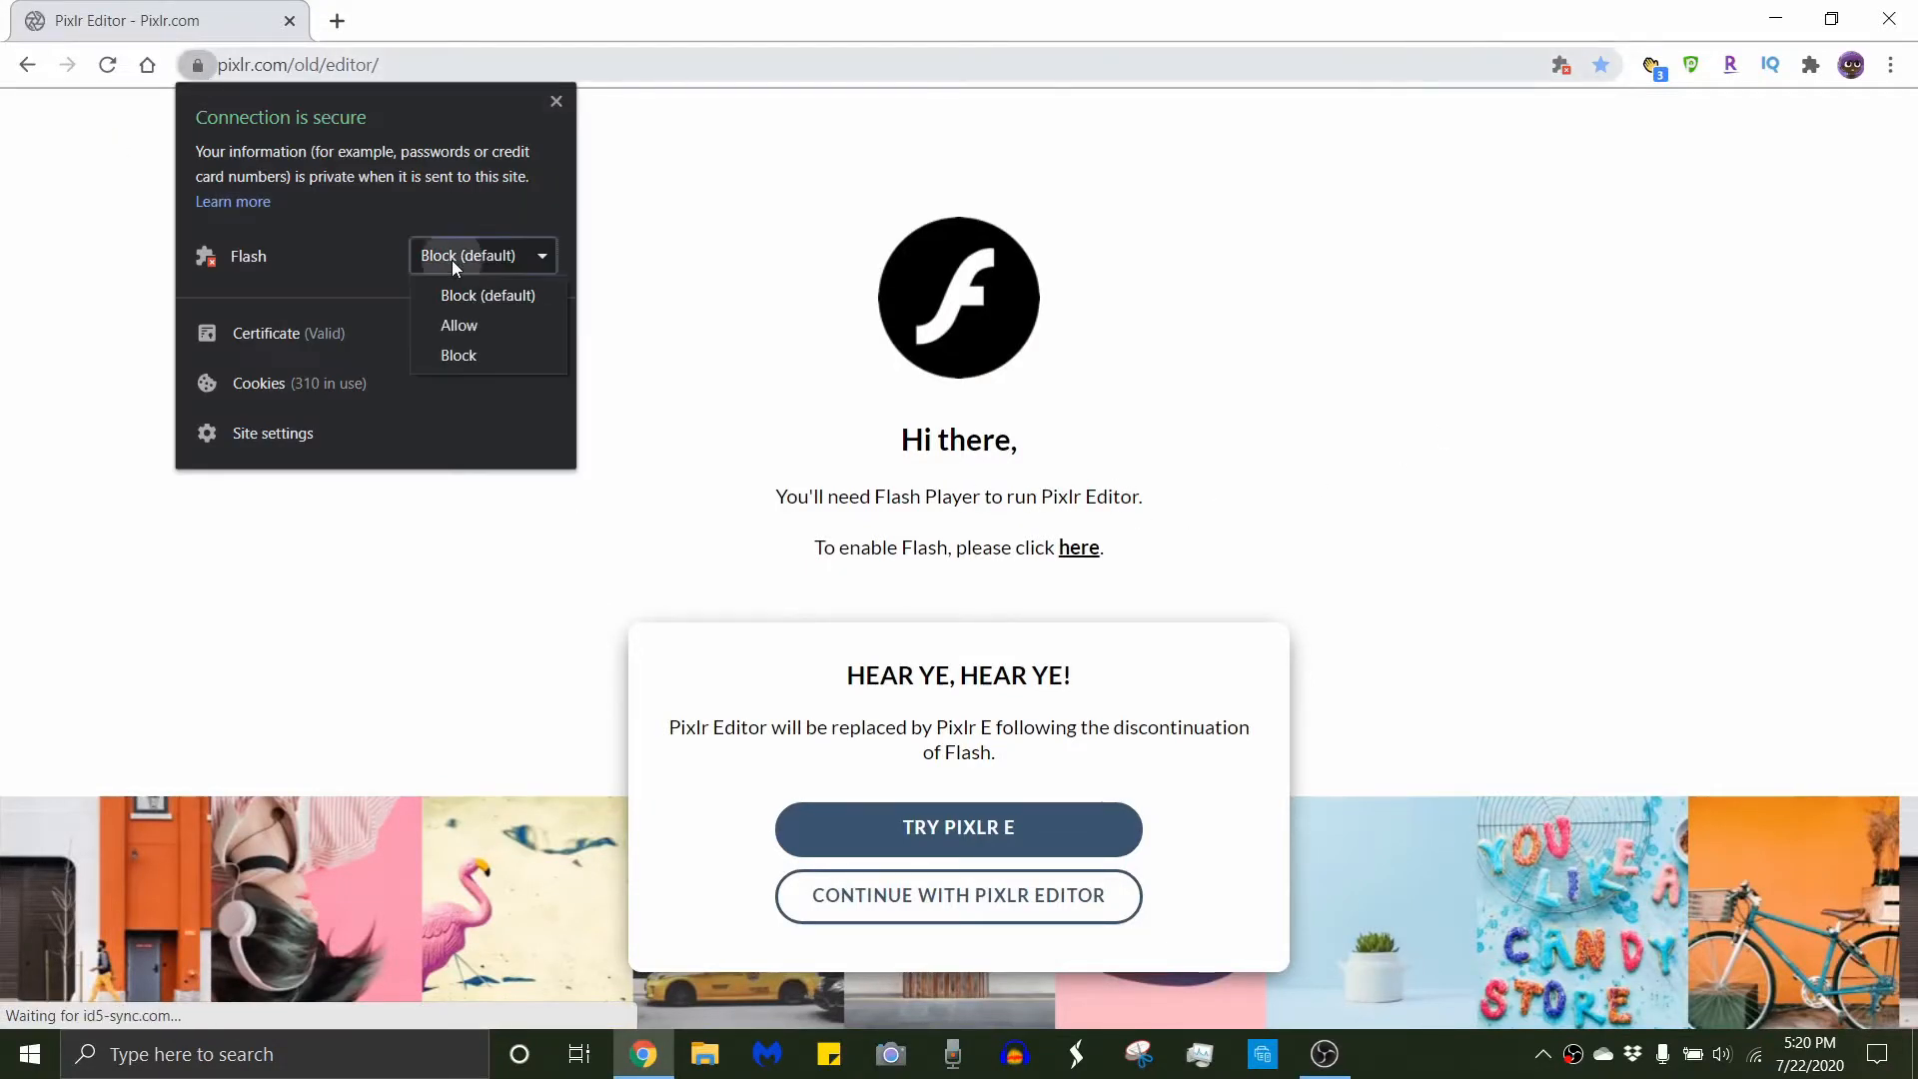
click(466, 325)
click(519, 600)
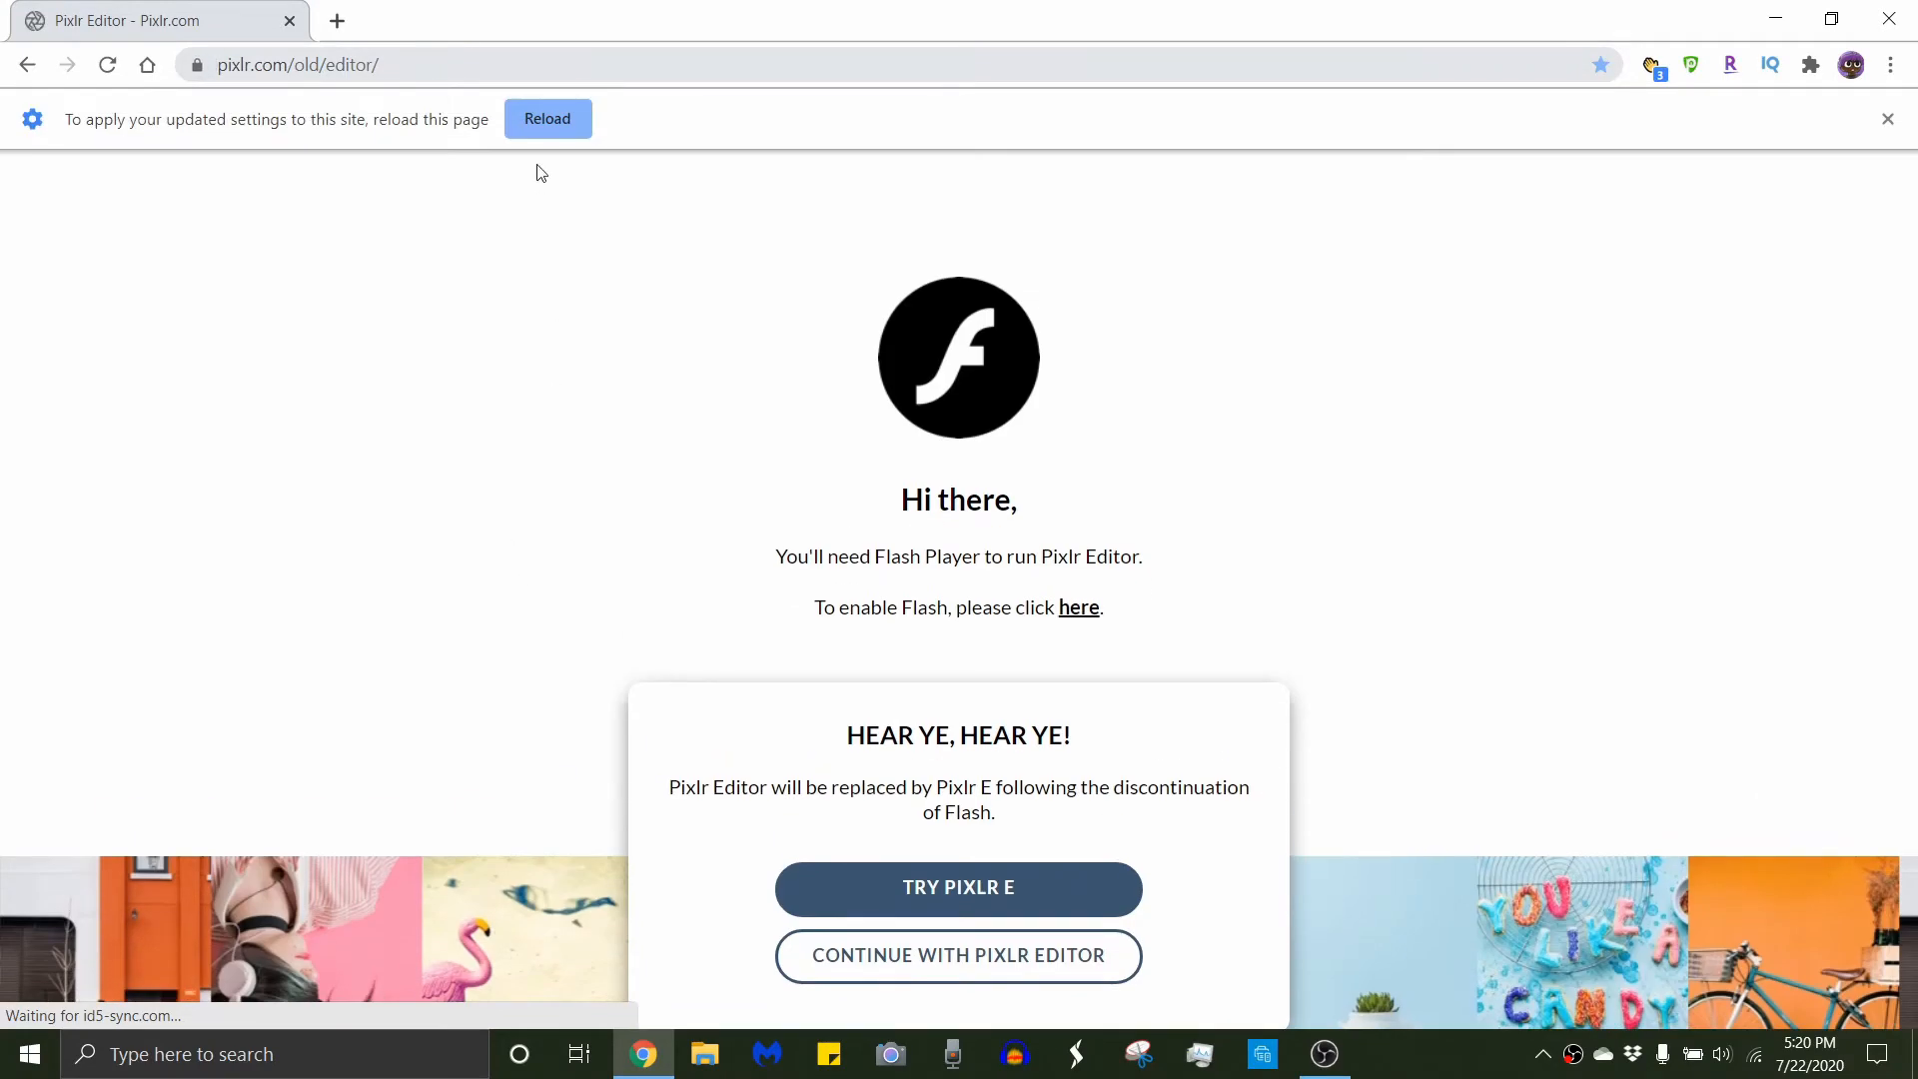
click(548, 118)
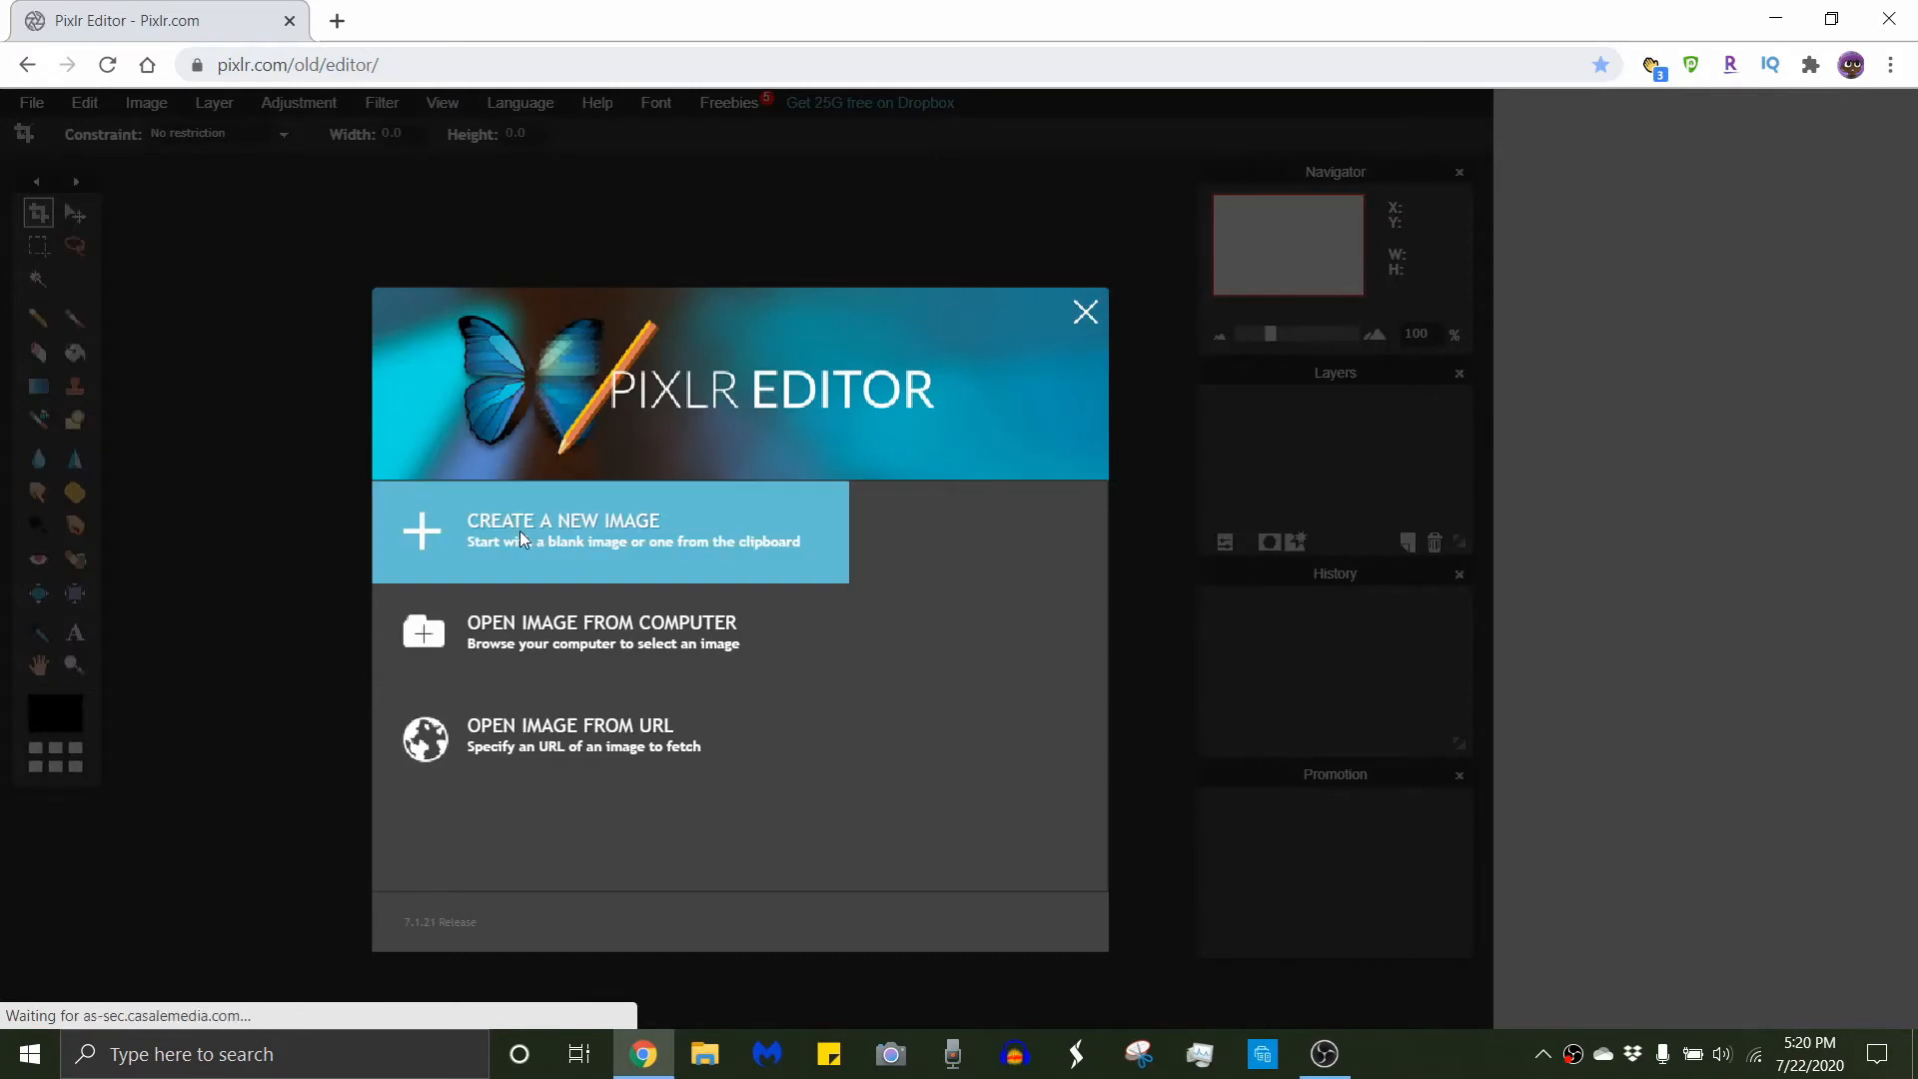
Create a transparent 1280 x 720 image named "test thumbnail" and maximize its canvas window.
click(520, 540)
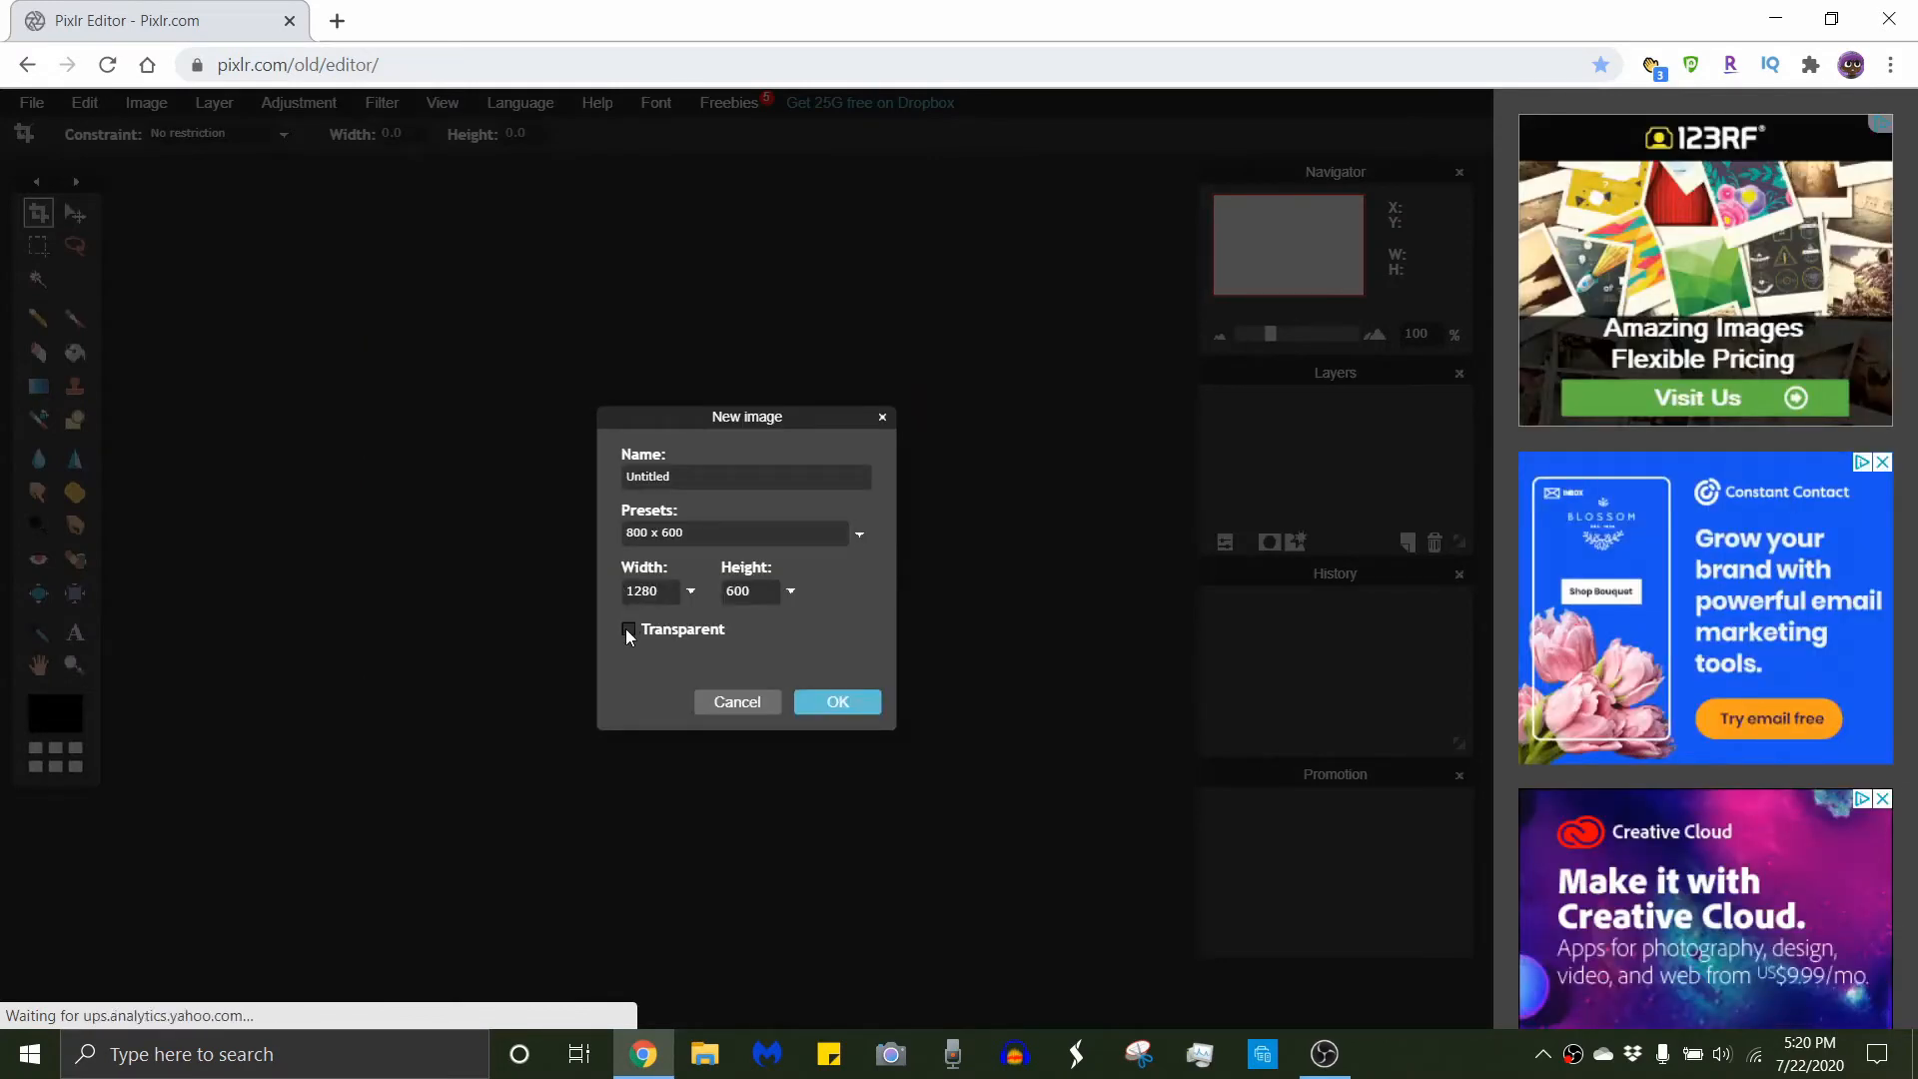
click(628, 630)
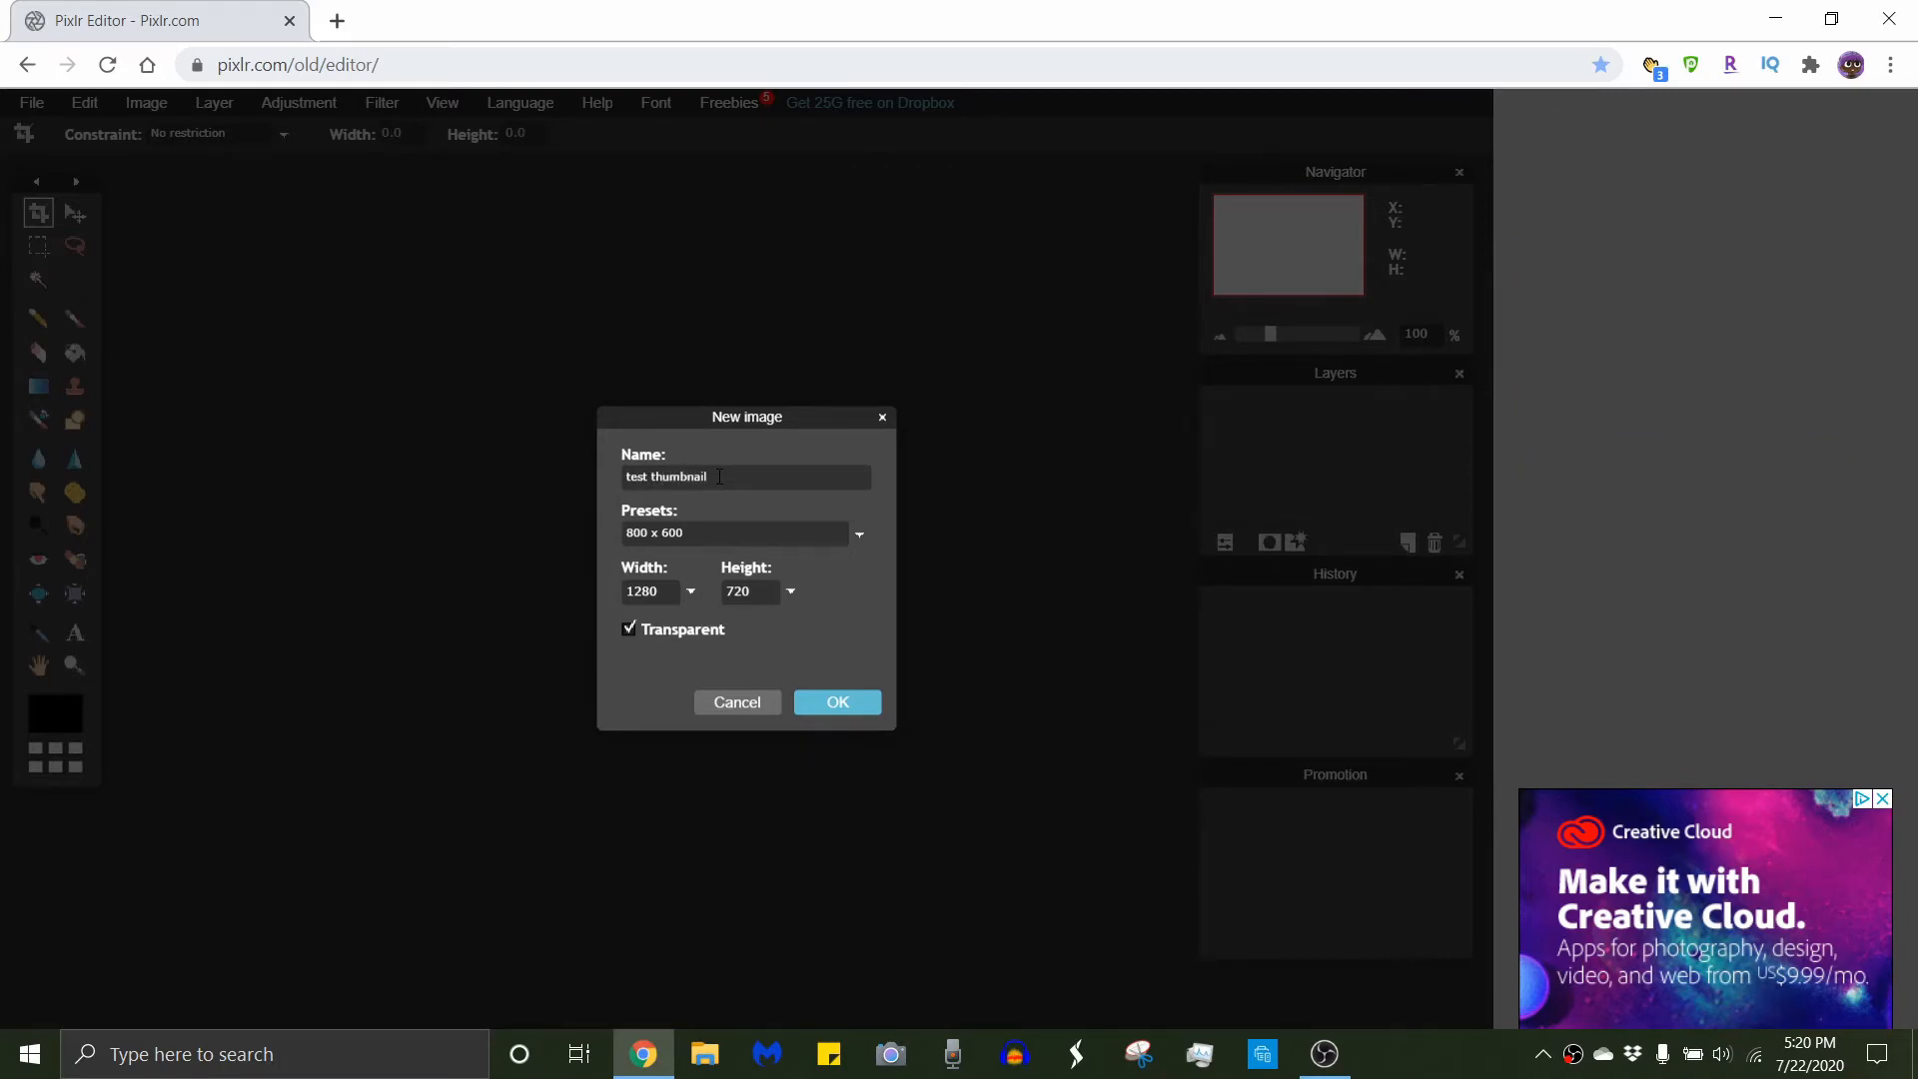
click(844, 701)
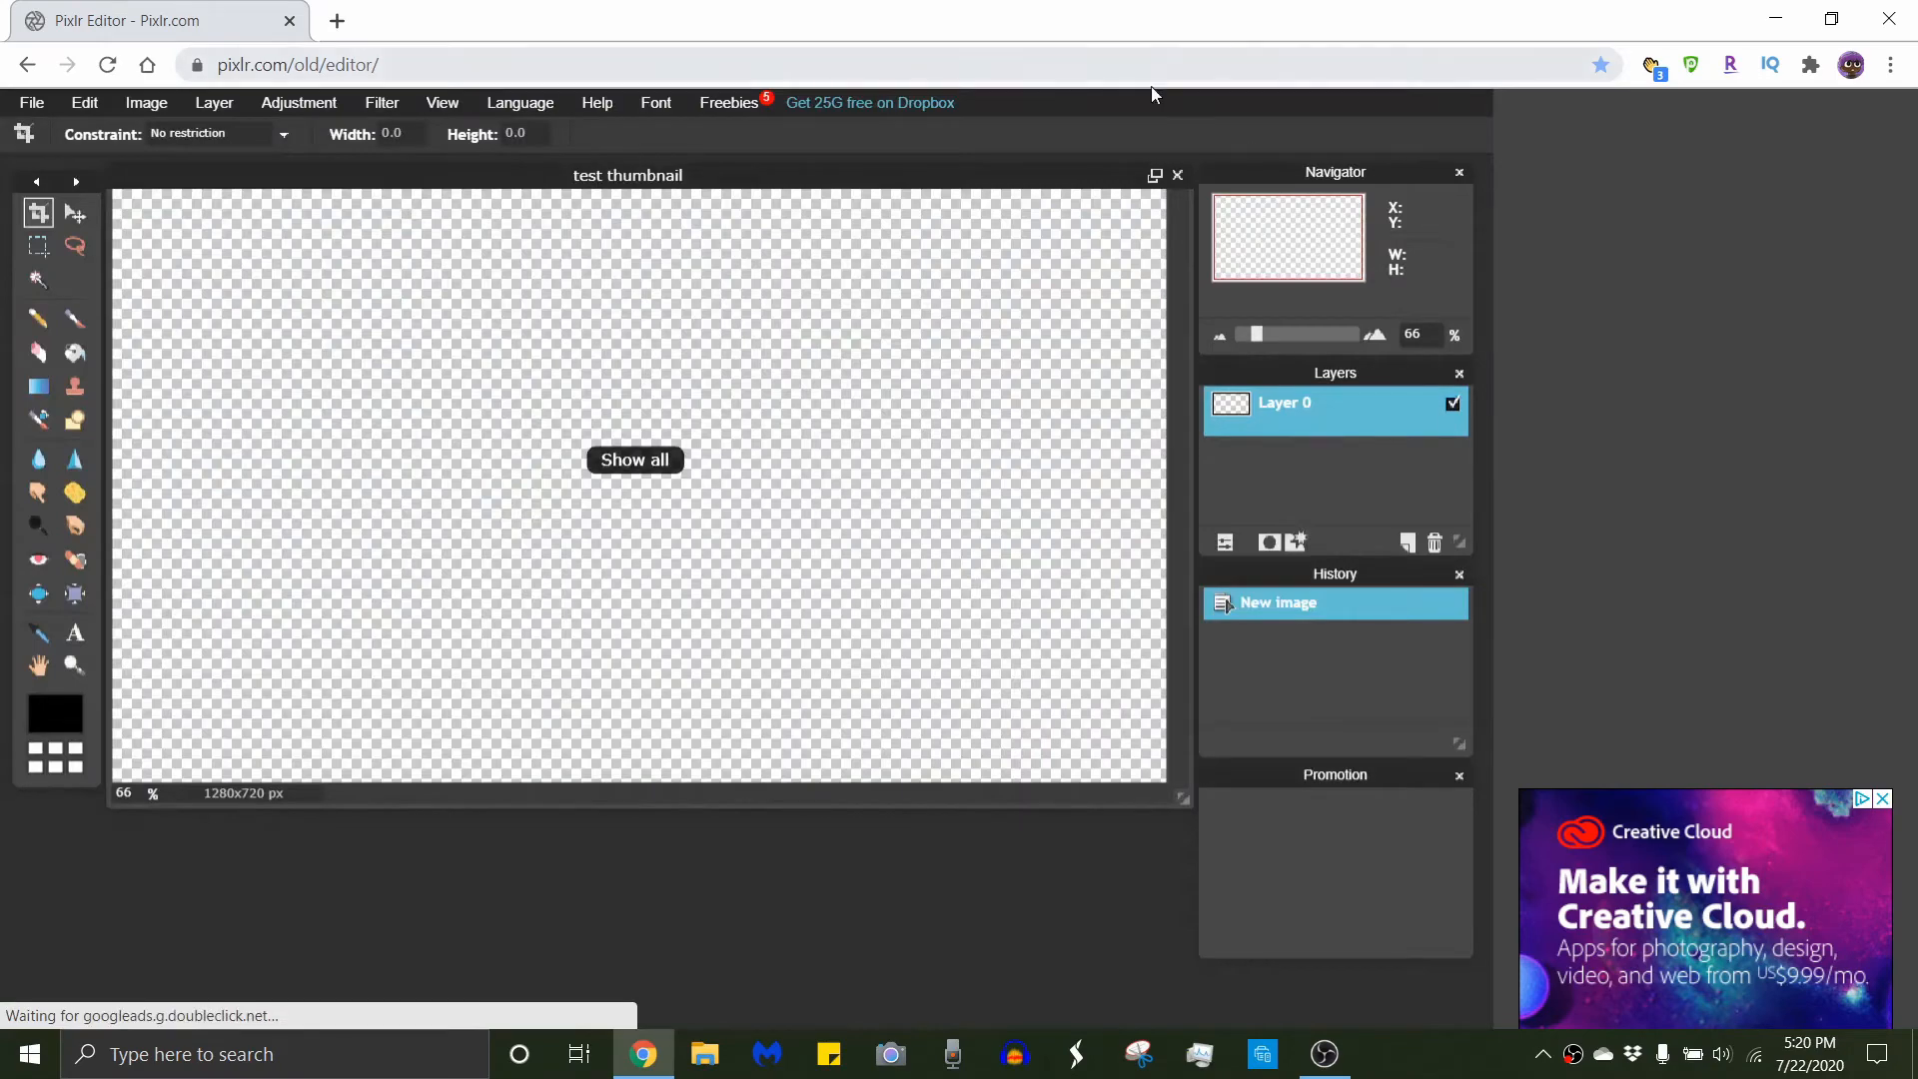
click(1157, 178)
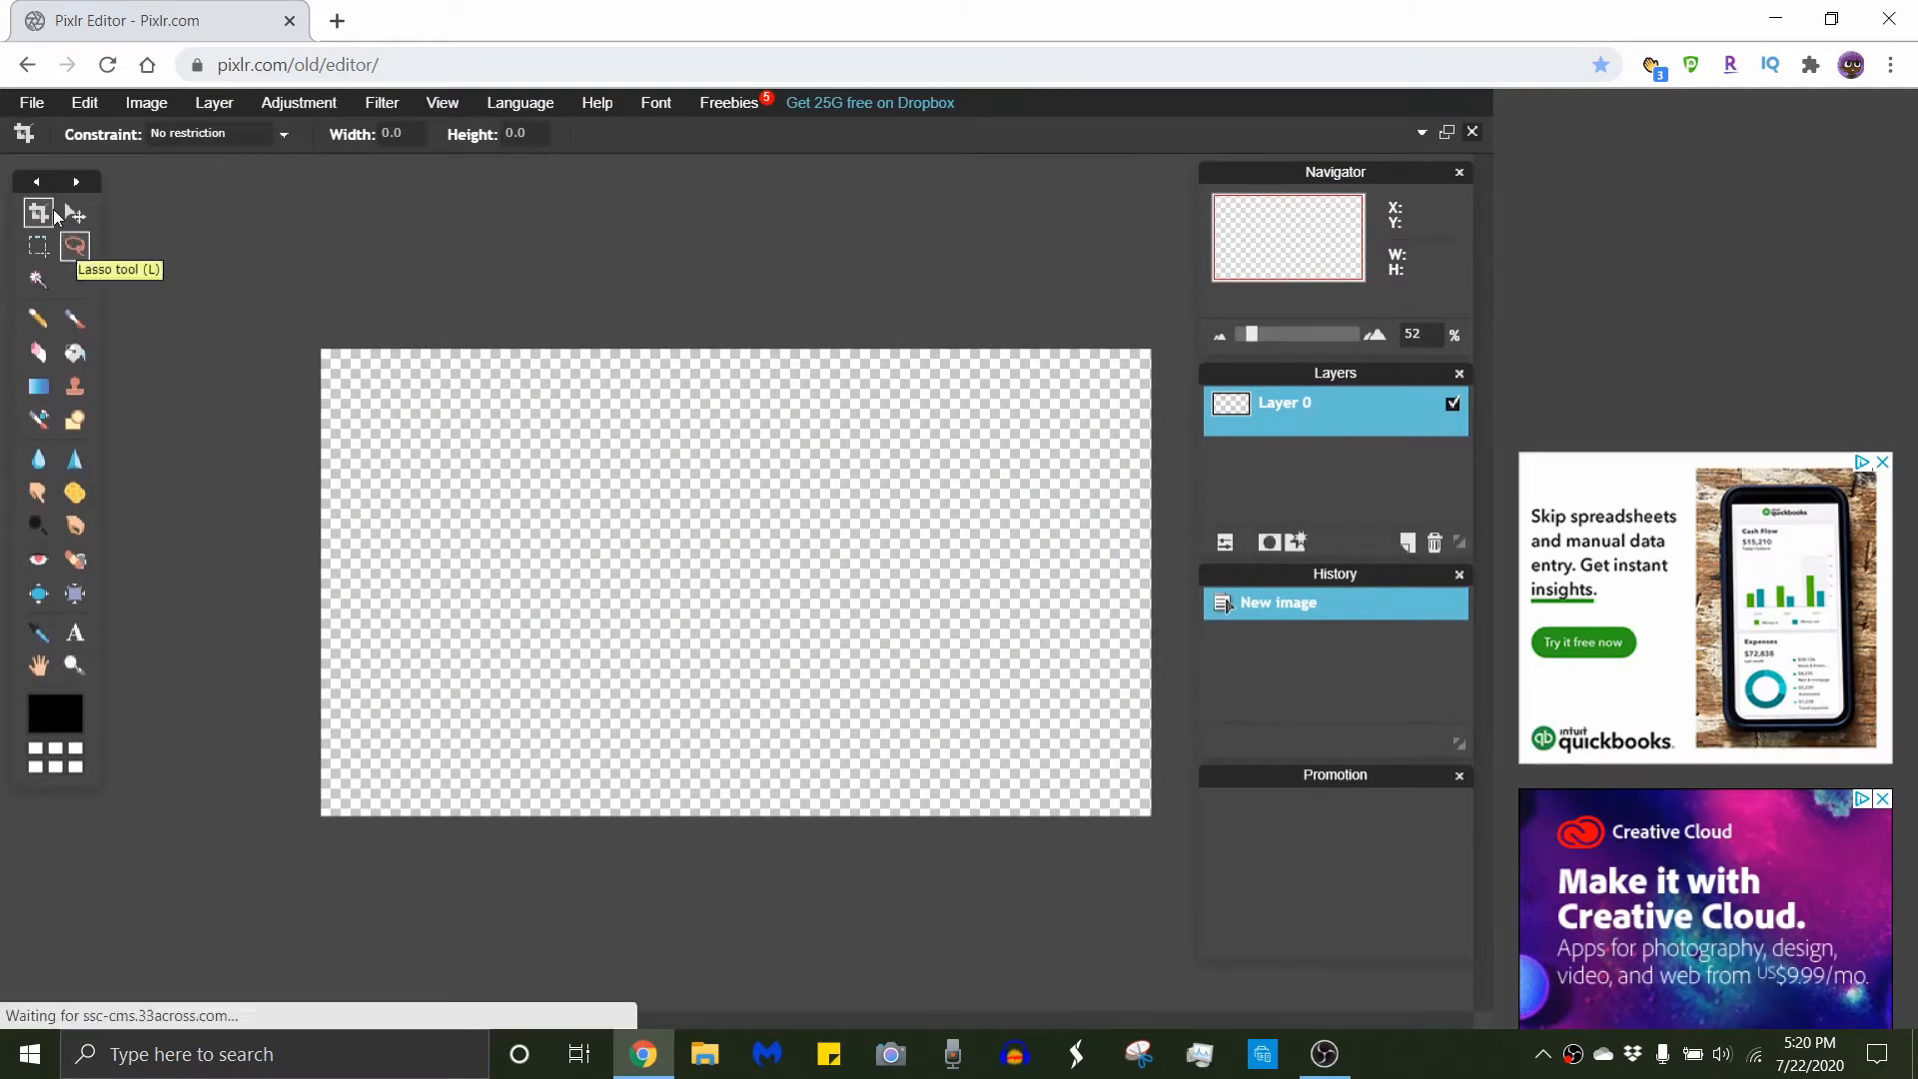
Add the neon city image from the krunker maps folder as a new layer.
click(213, 104)
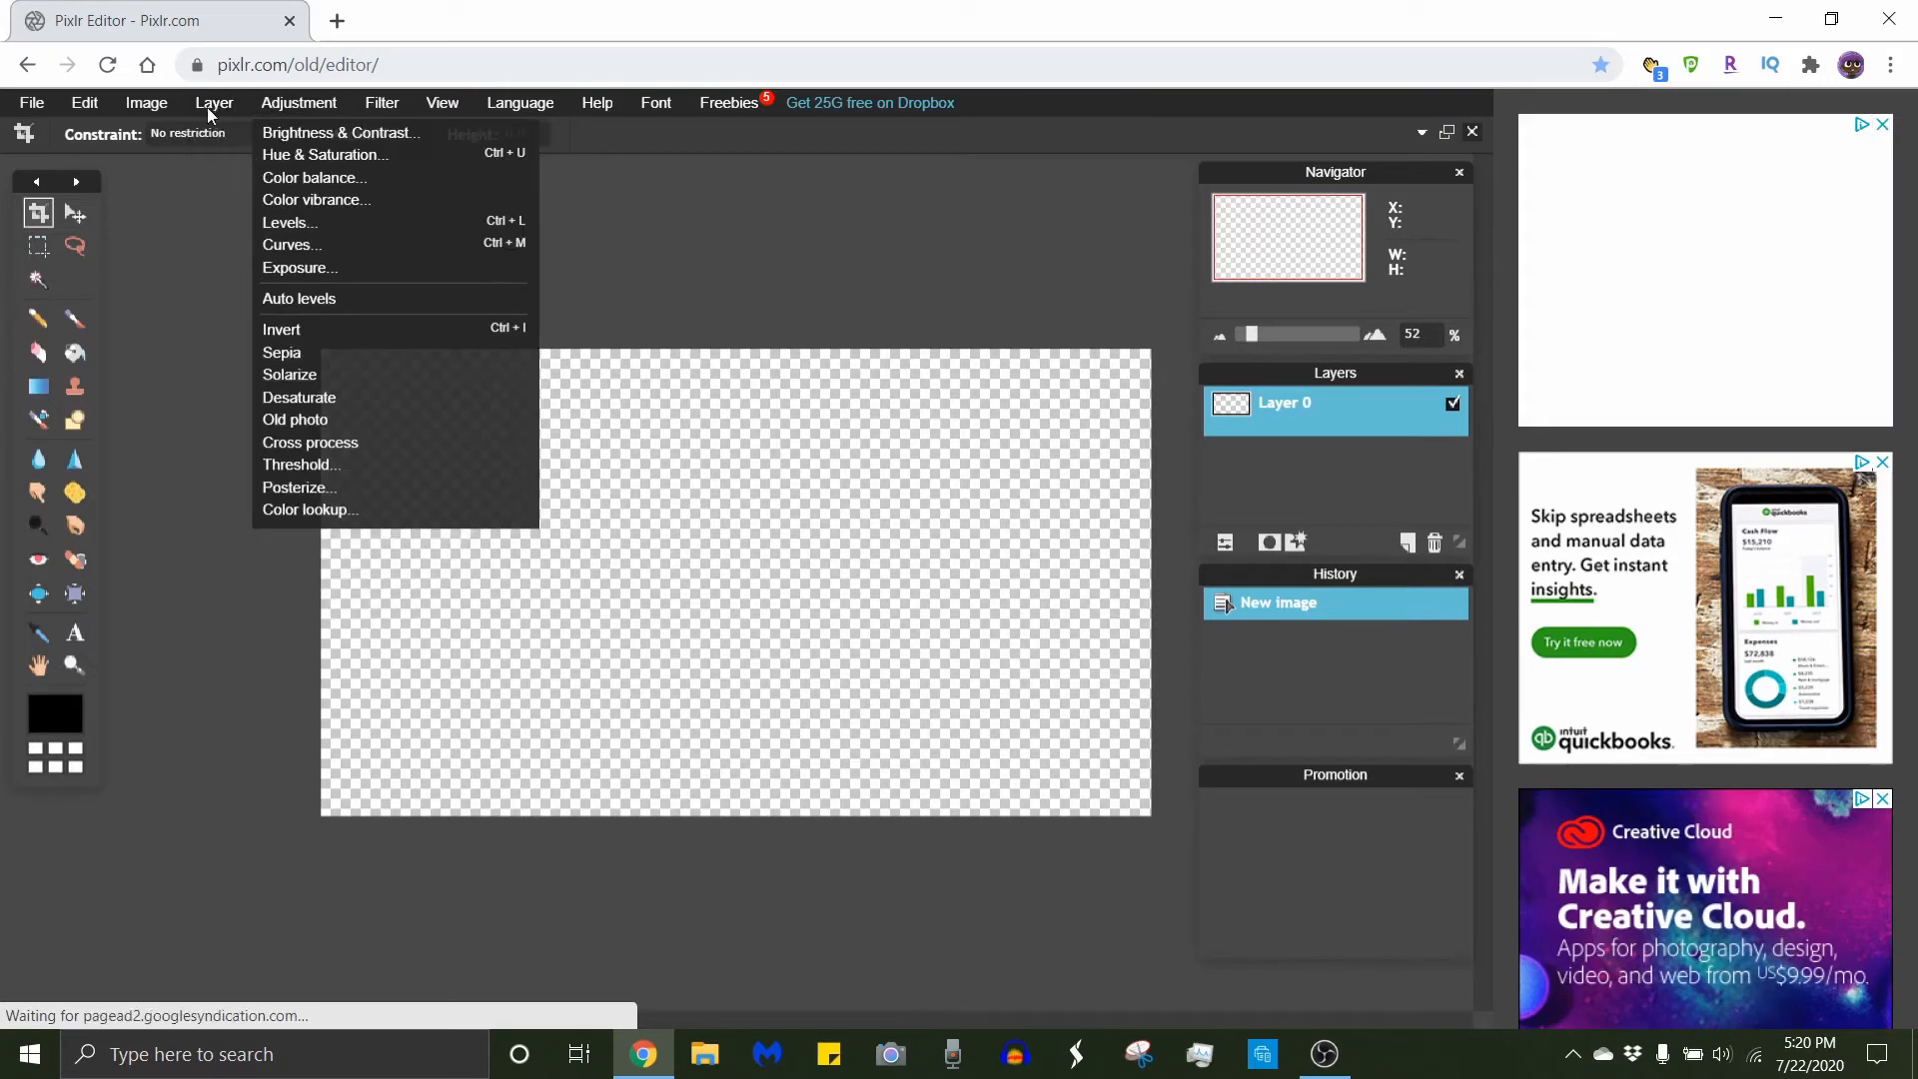
click(256, 207)
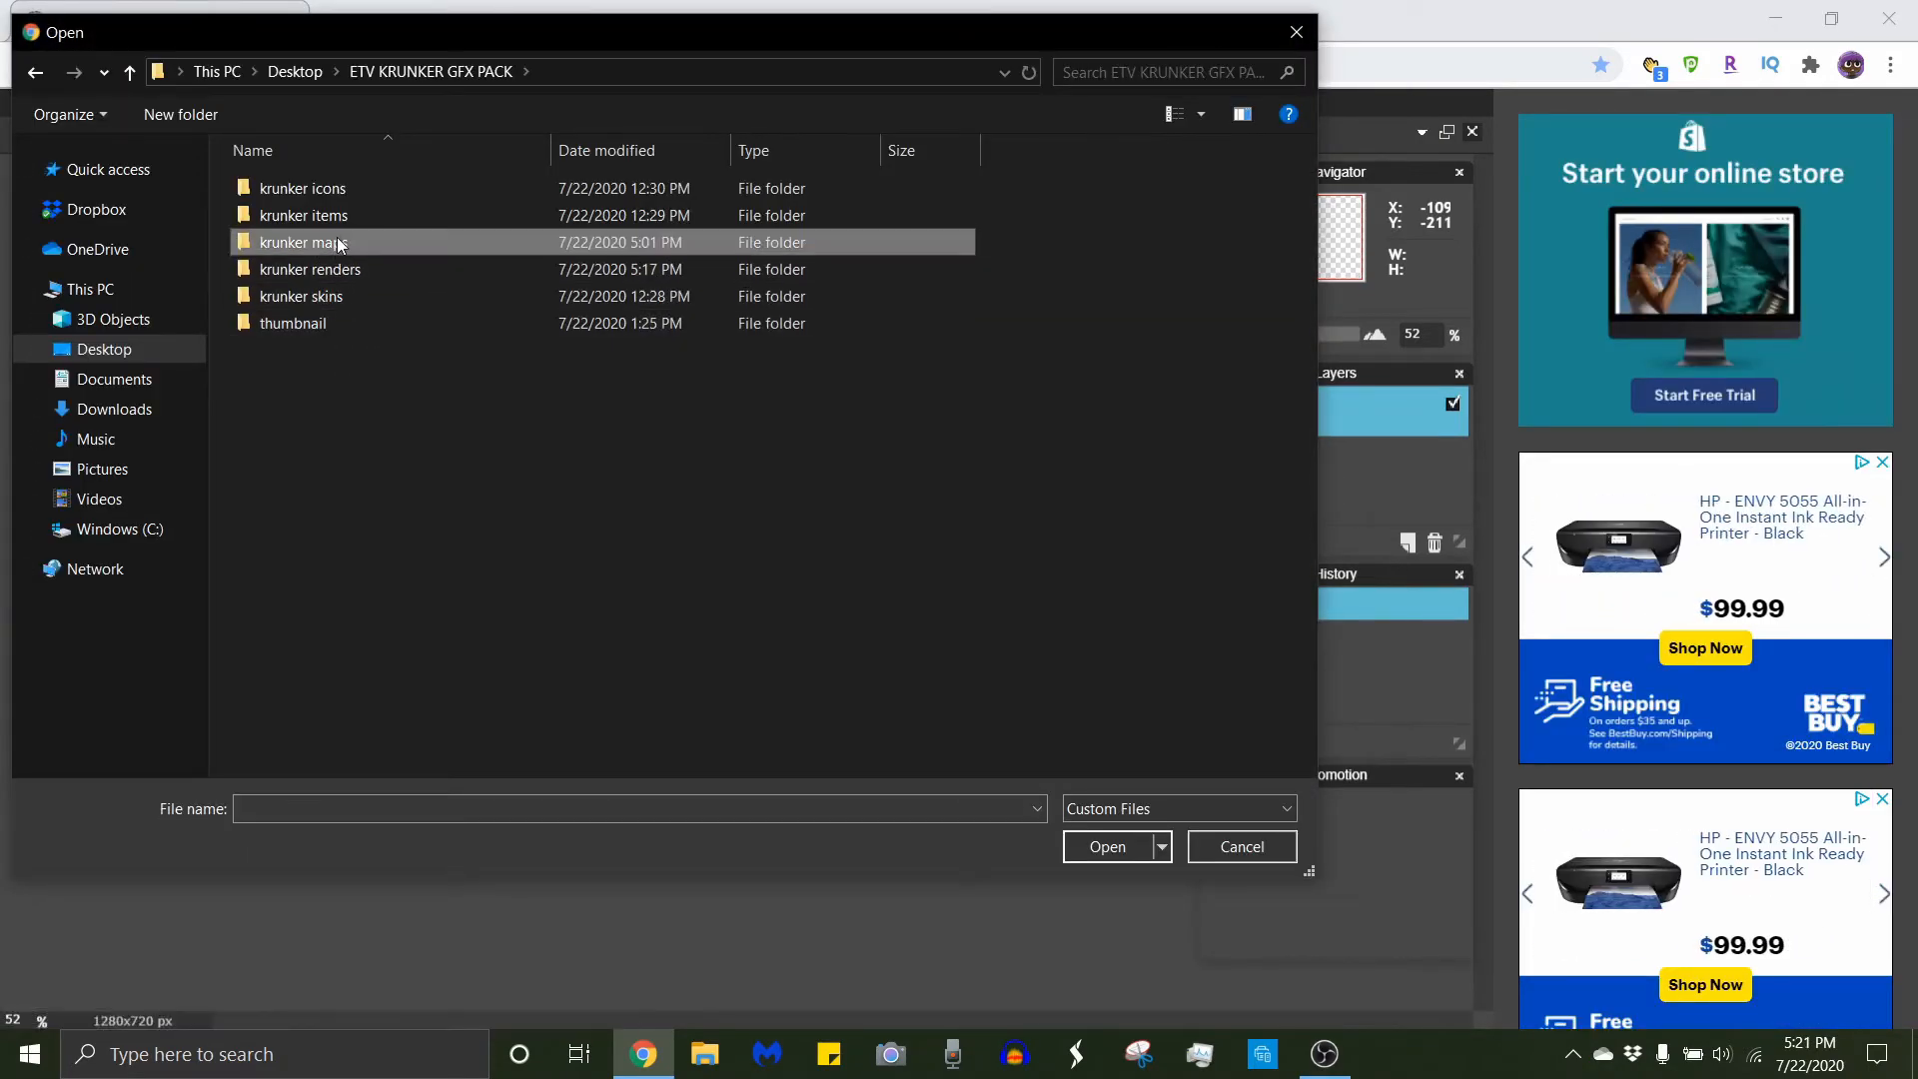
double_click(299, 243)
double_click(429, 237)
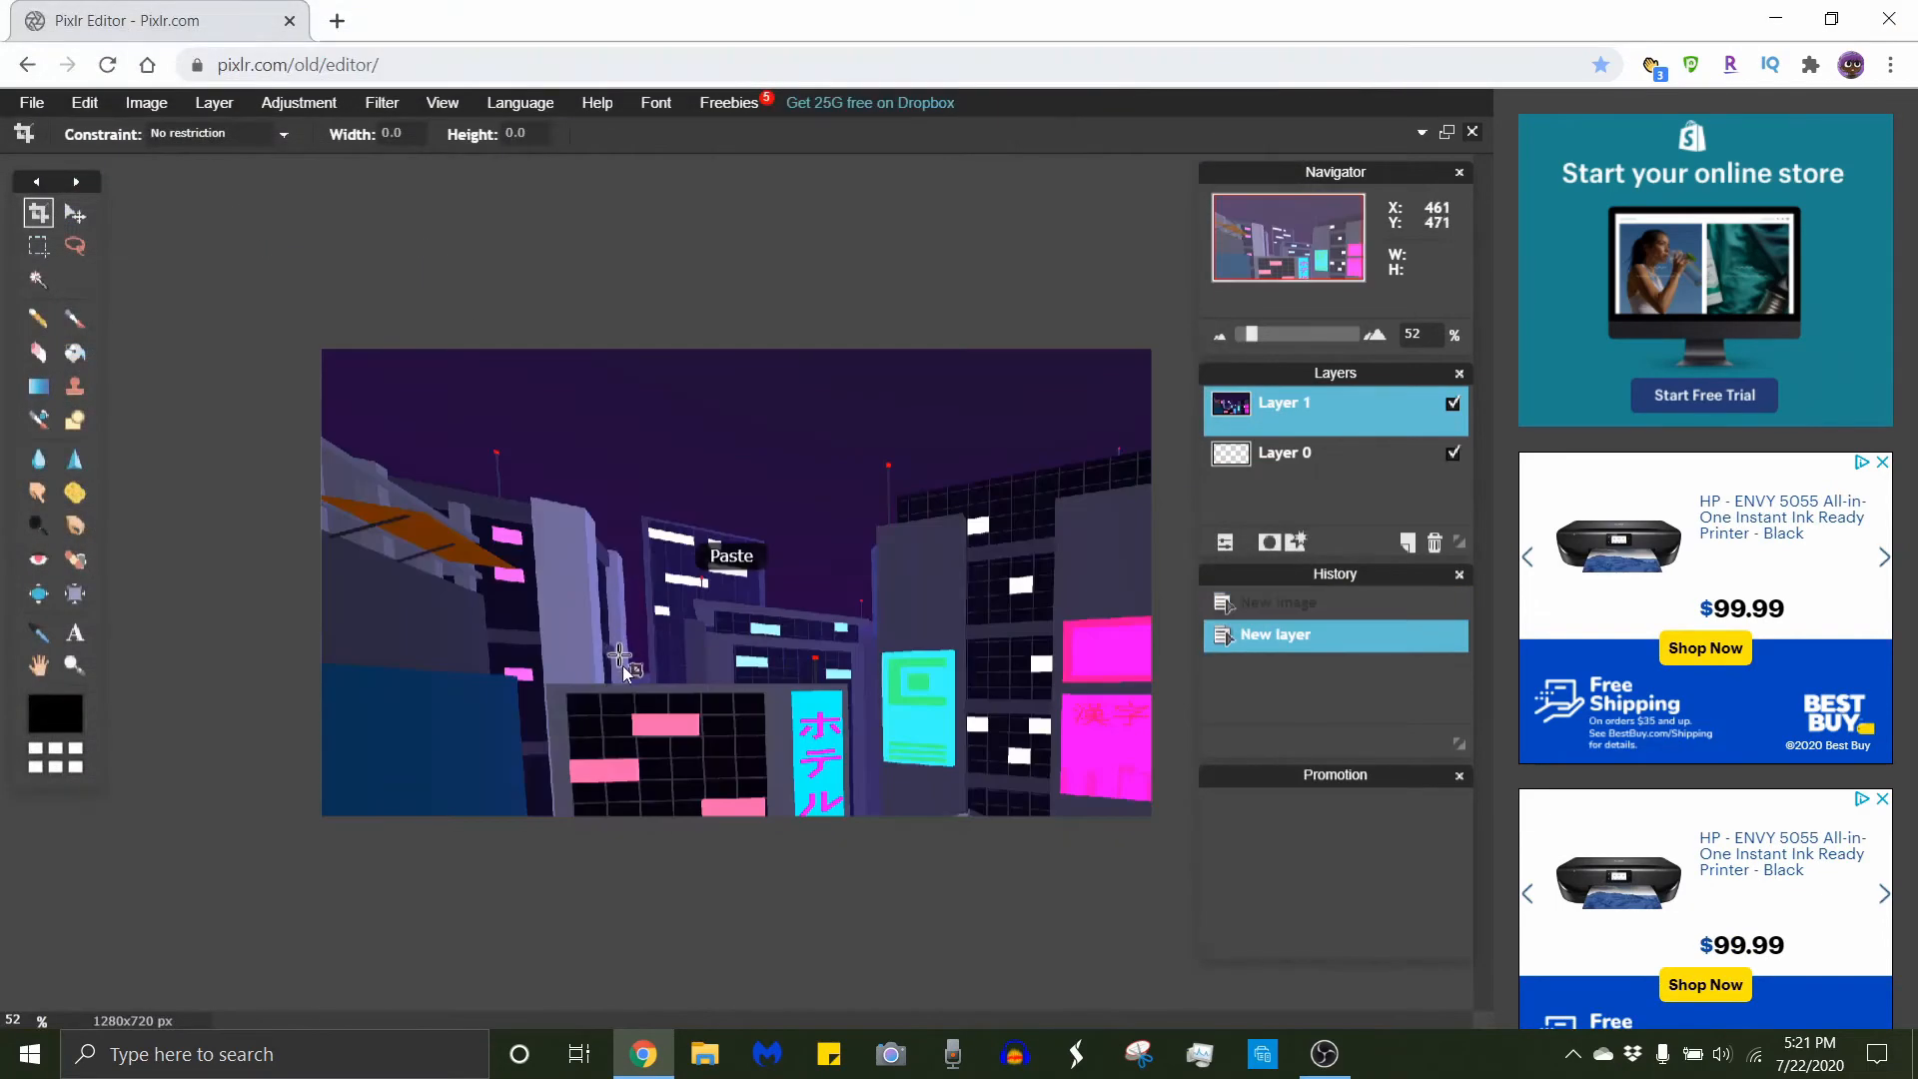
Free-transform the city layer, scaling it down and positioning it to cover the whole canvas, and apply the changes.
click(85, 103)
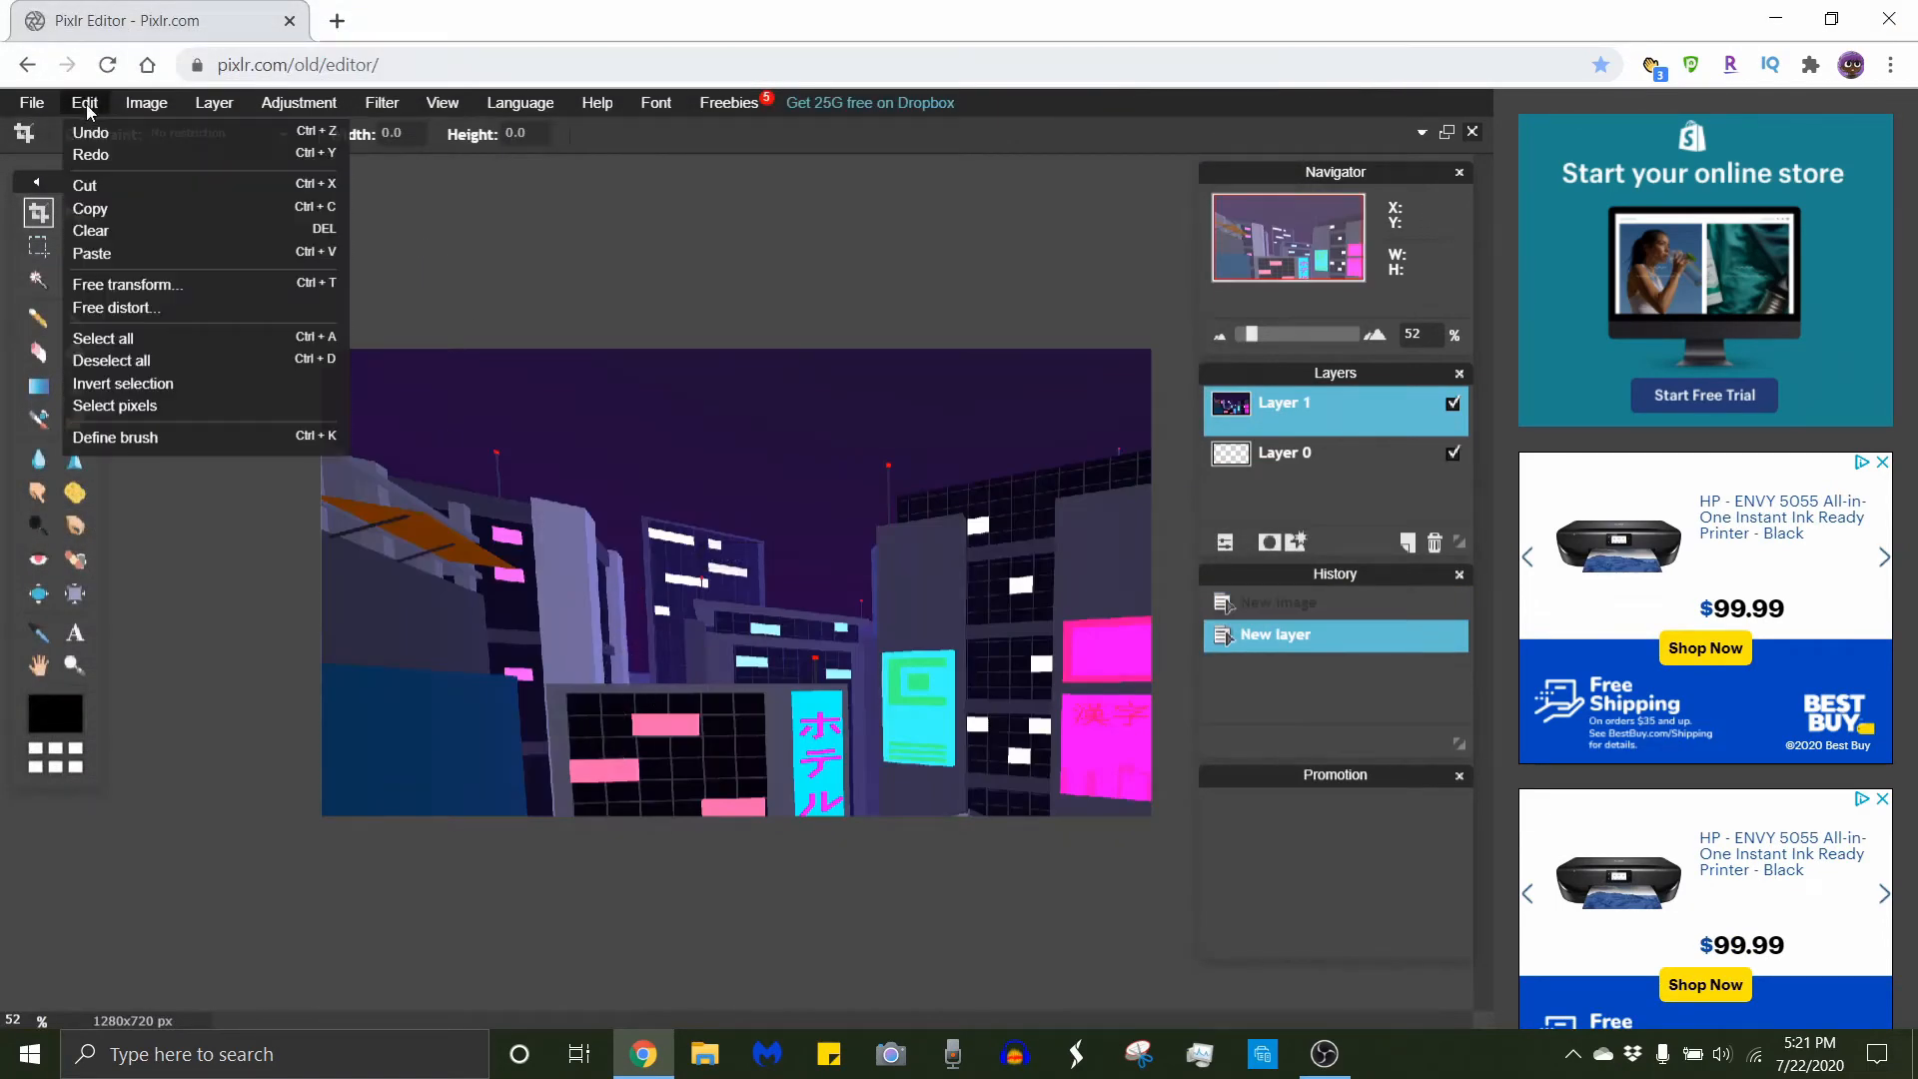
click(138, 283)
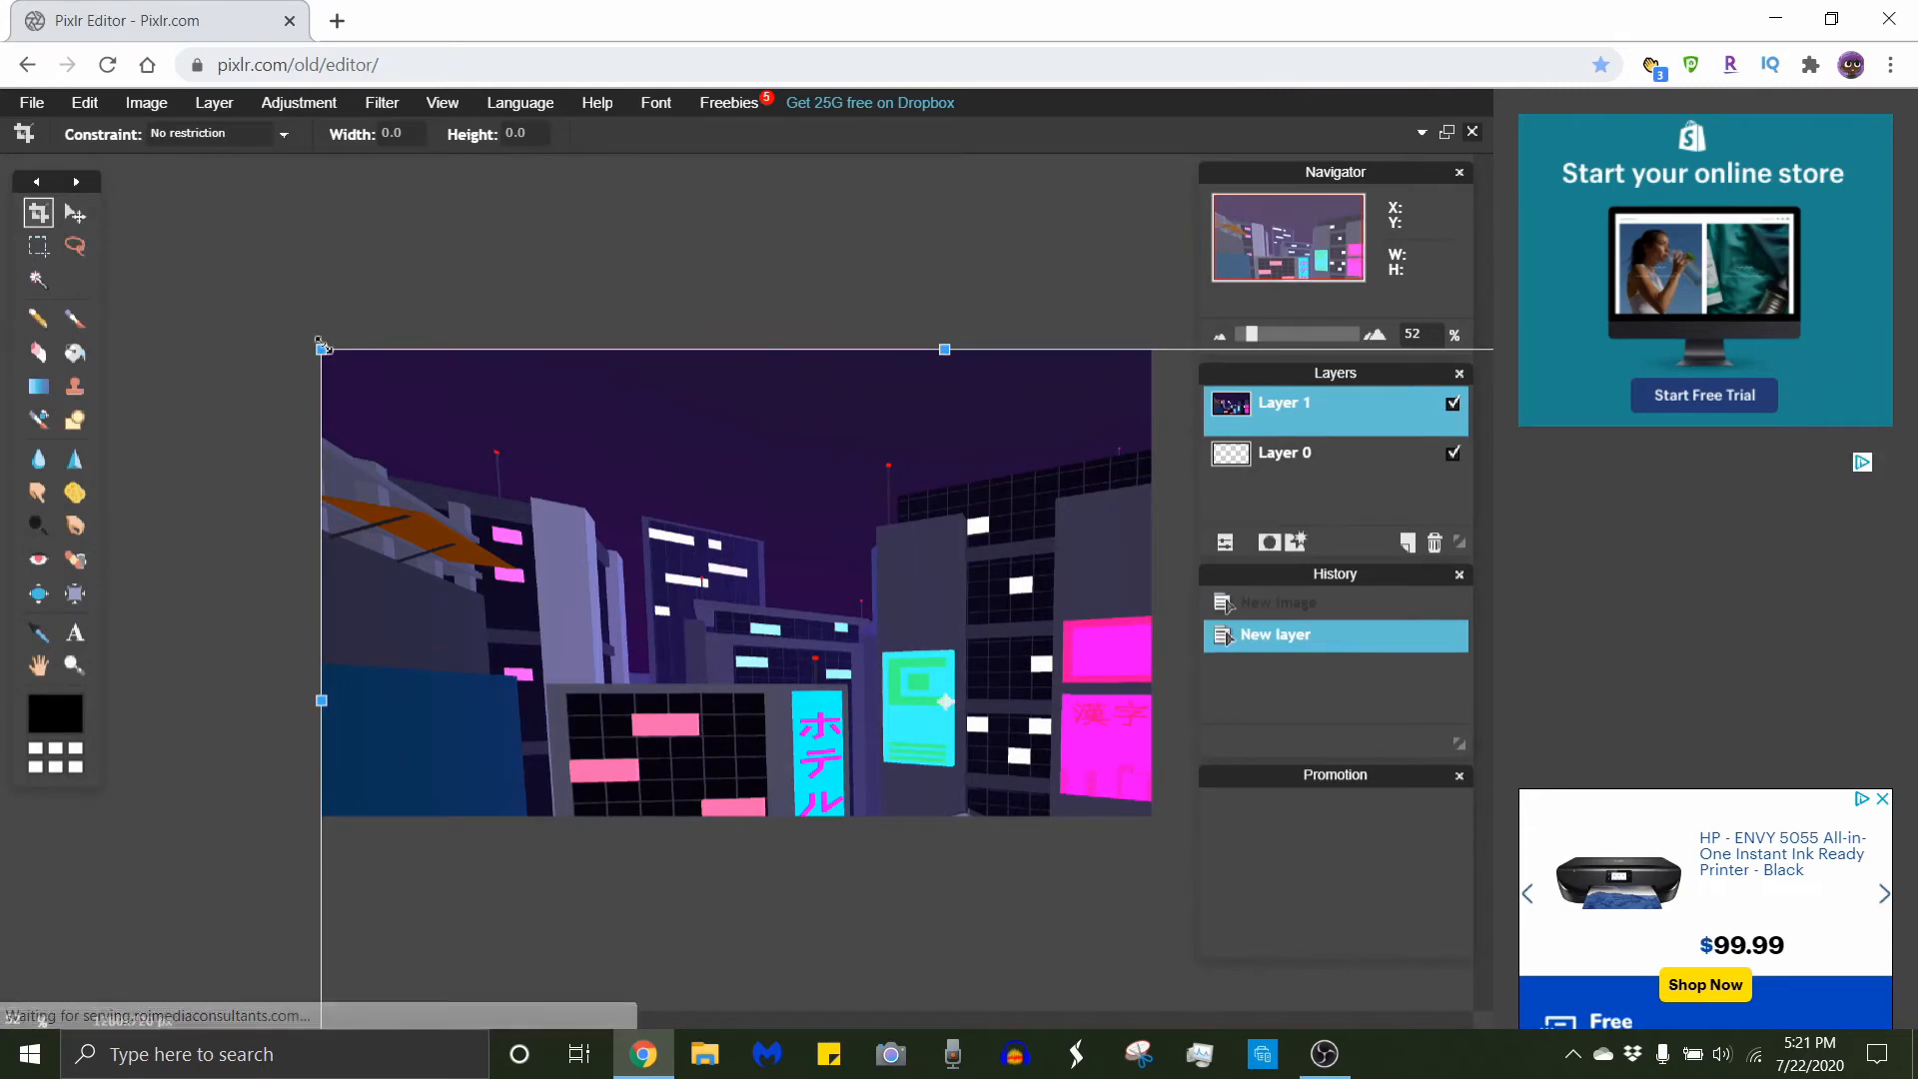
drag(320, 346, 396, 450)
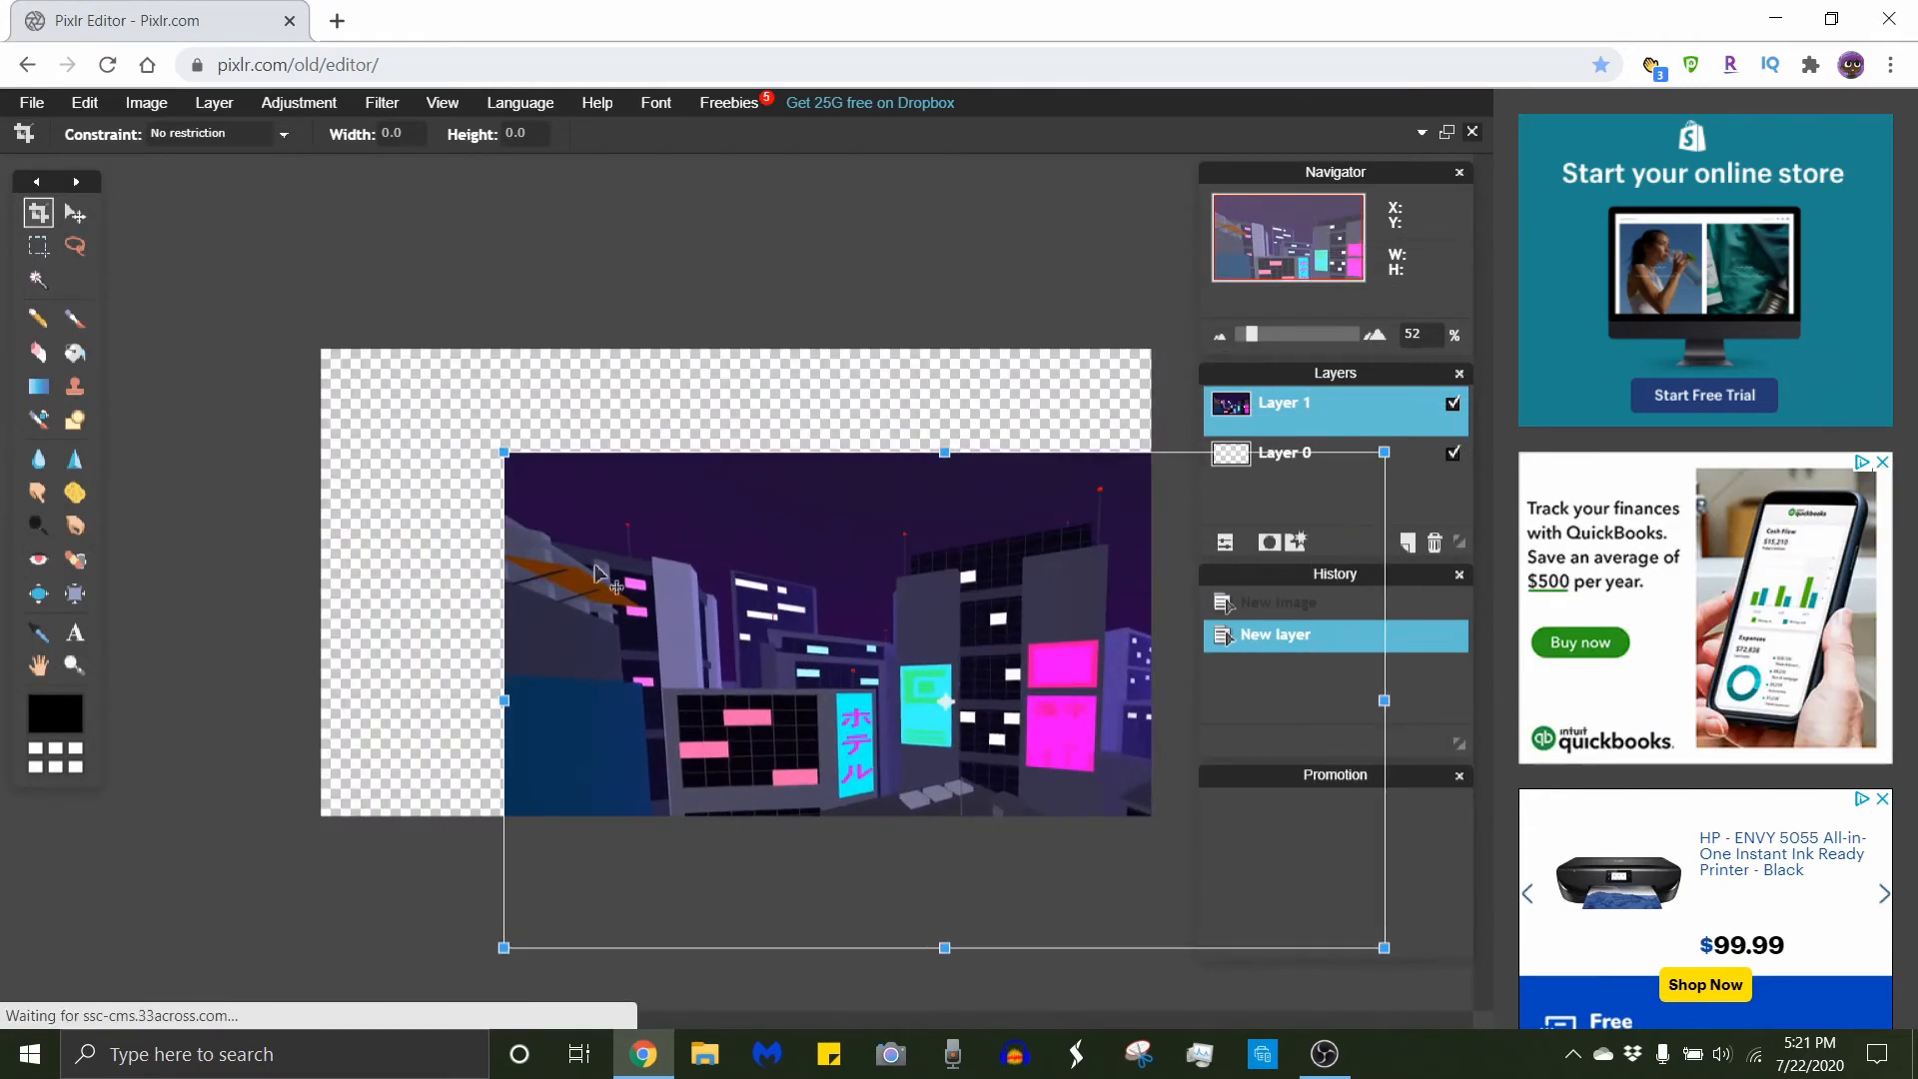
drag(597, 575, 380, 465)
drag(379, 461, 390, 466)
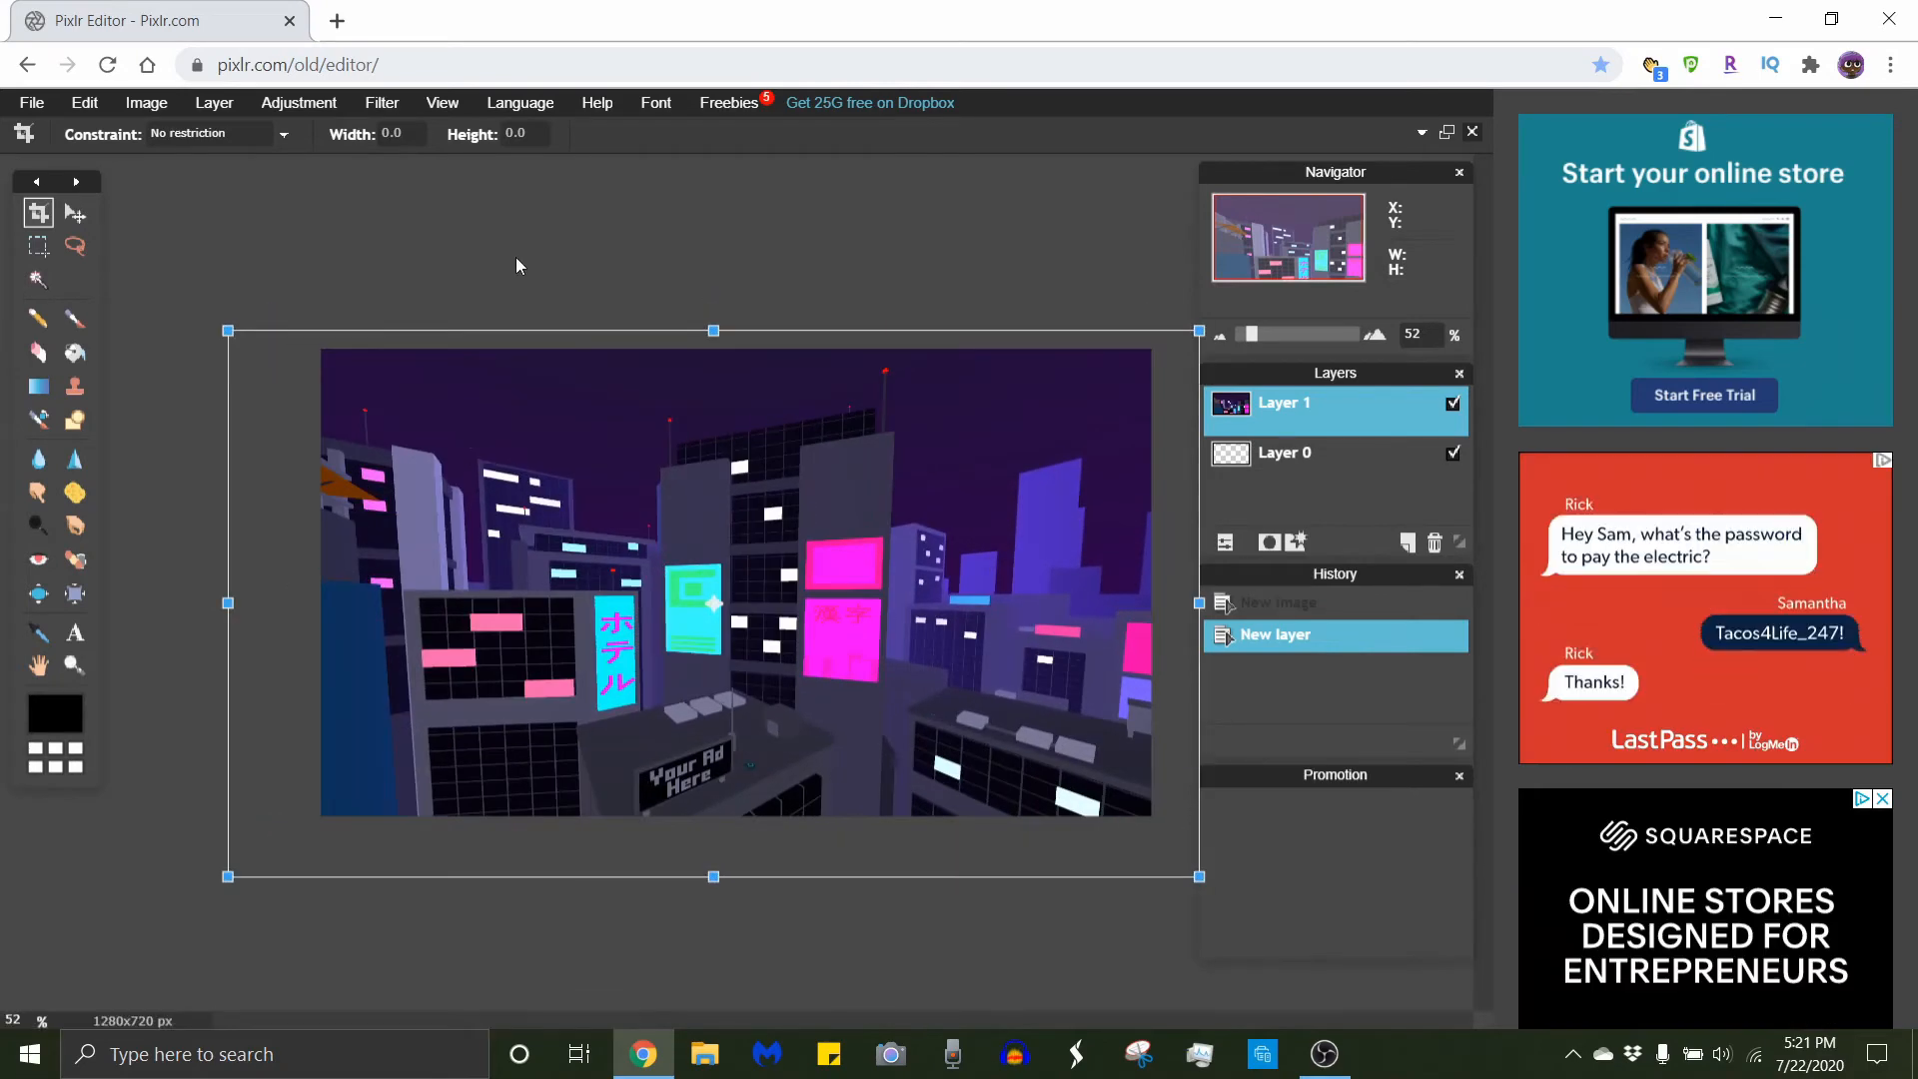
click(518, 263)
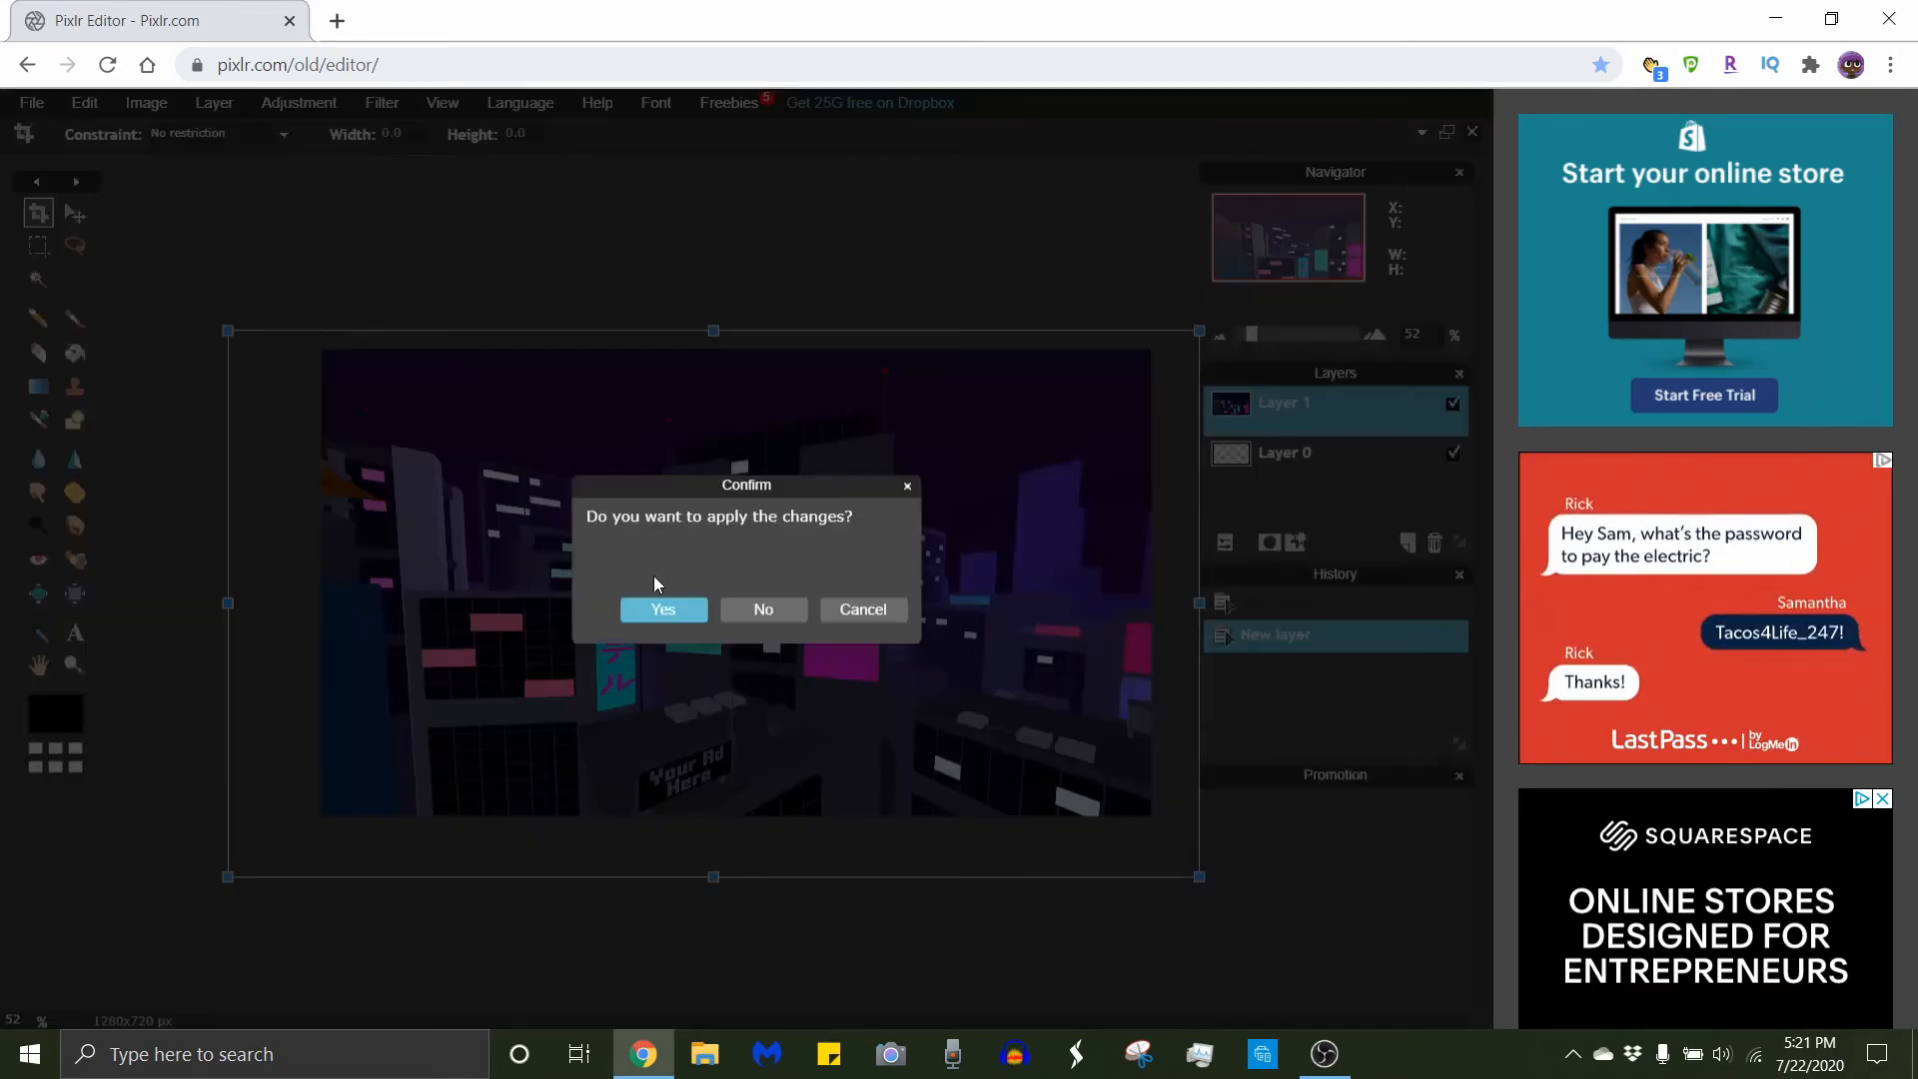
click(662, 607)
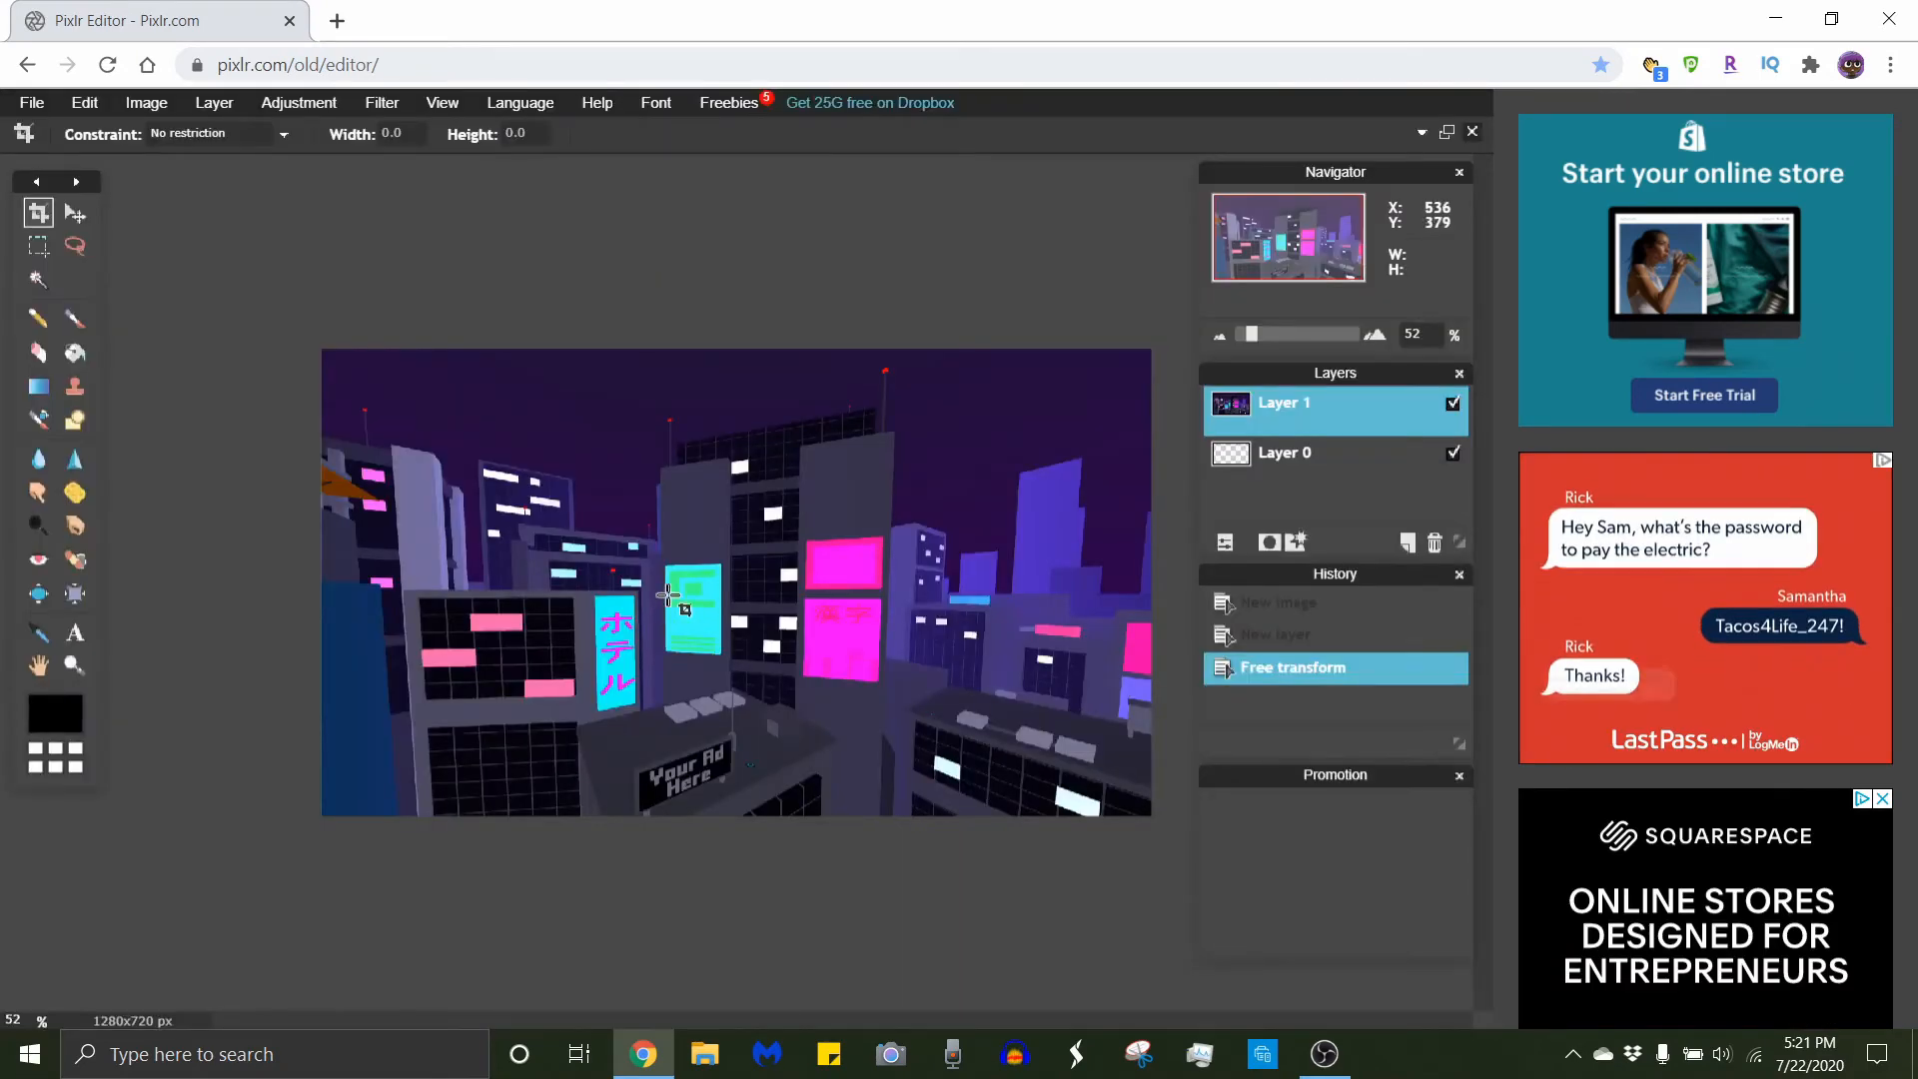
Apply a Gaussian blur with an amount of 50 to the city layer.
click(397, 106)
click(418, 177)
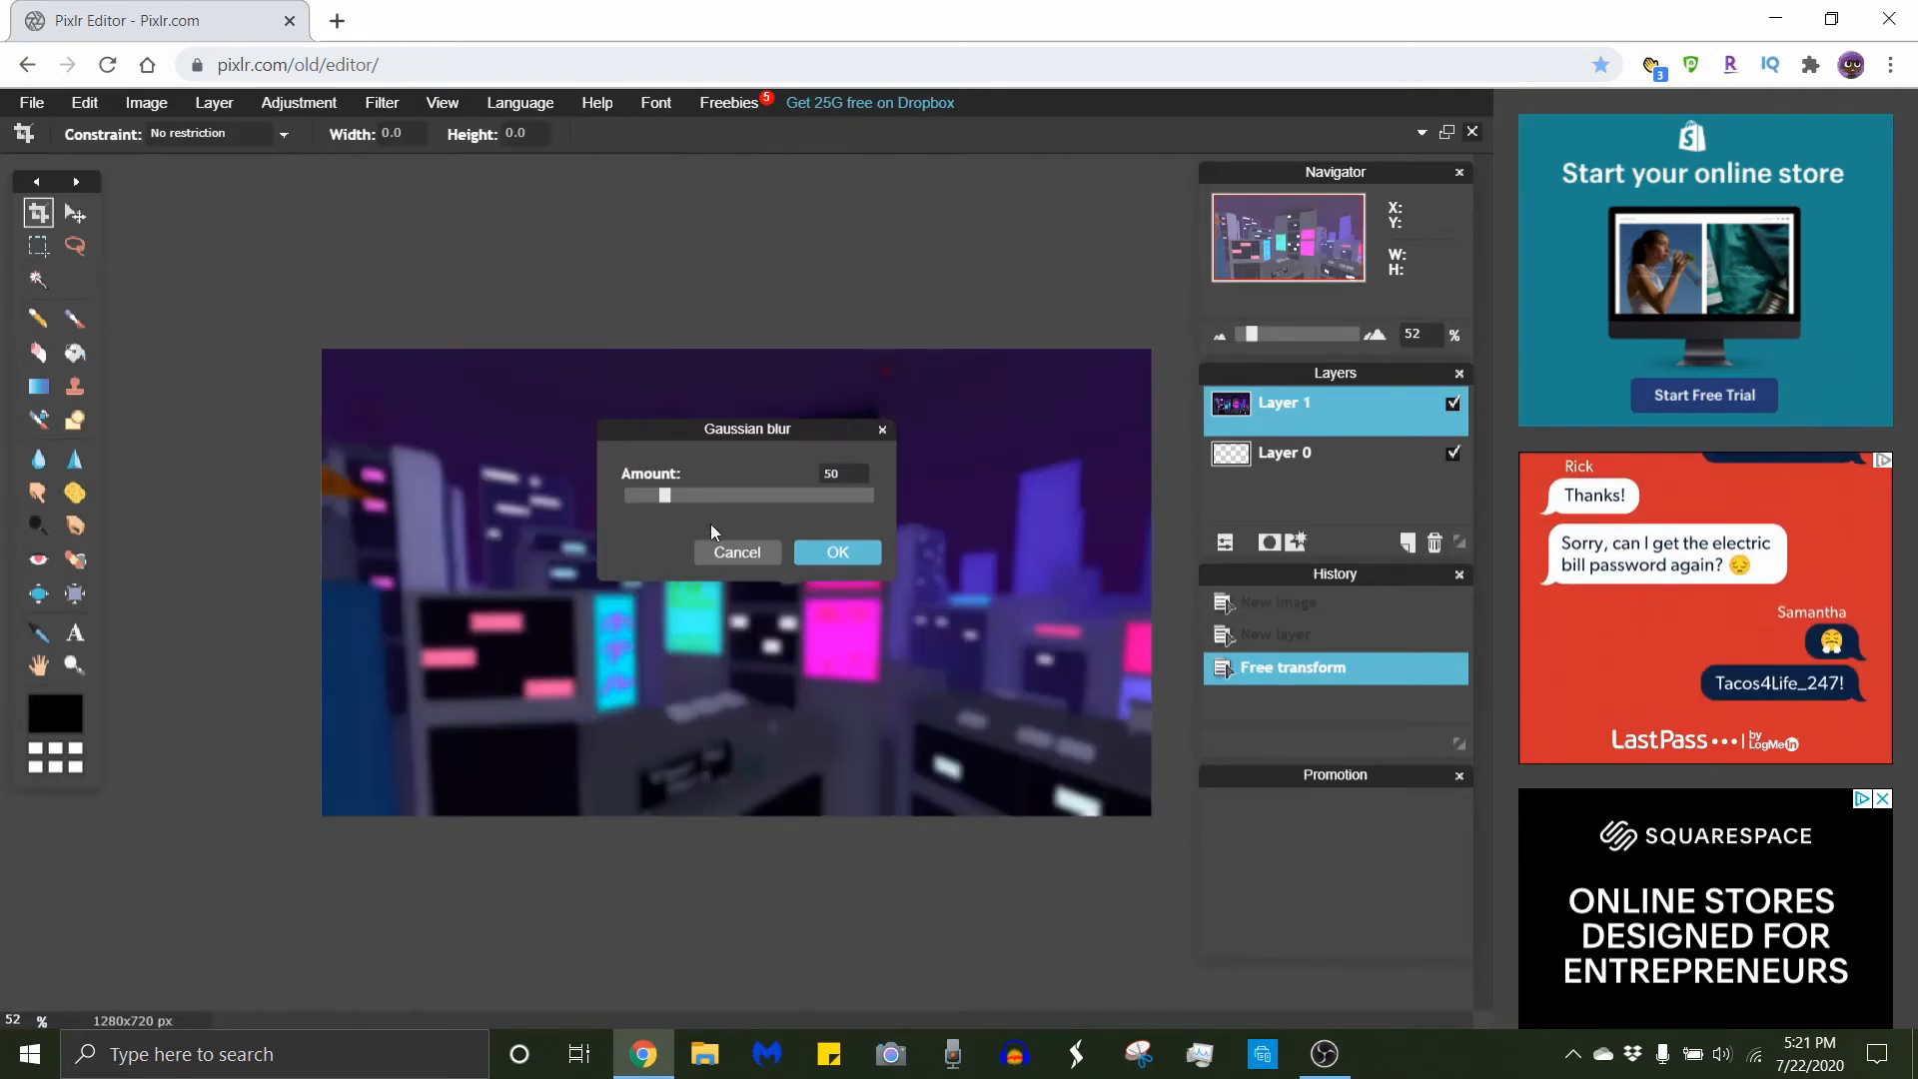
drag(713, 427, 197, 275)
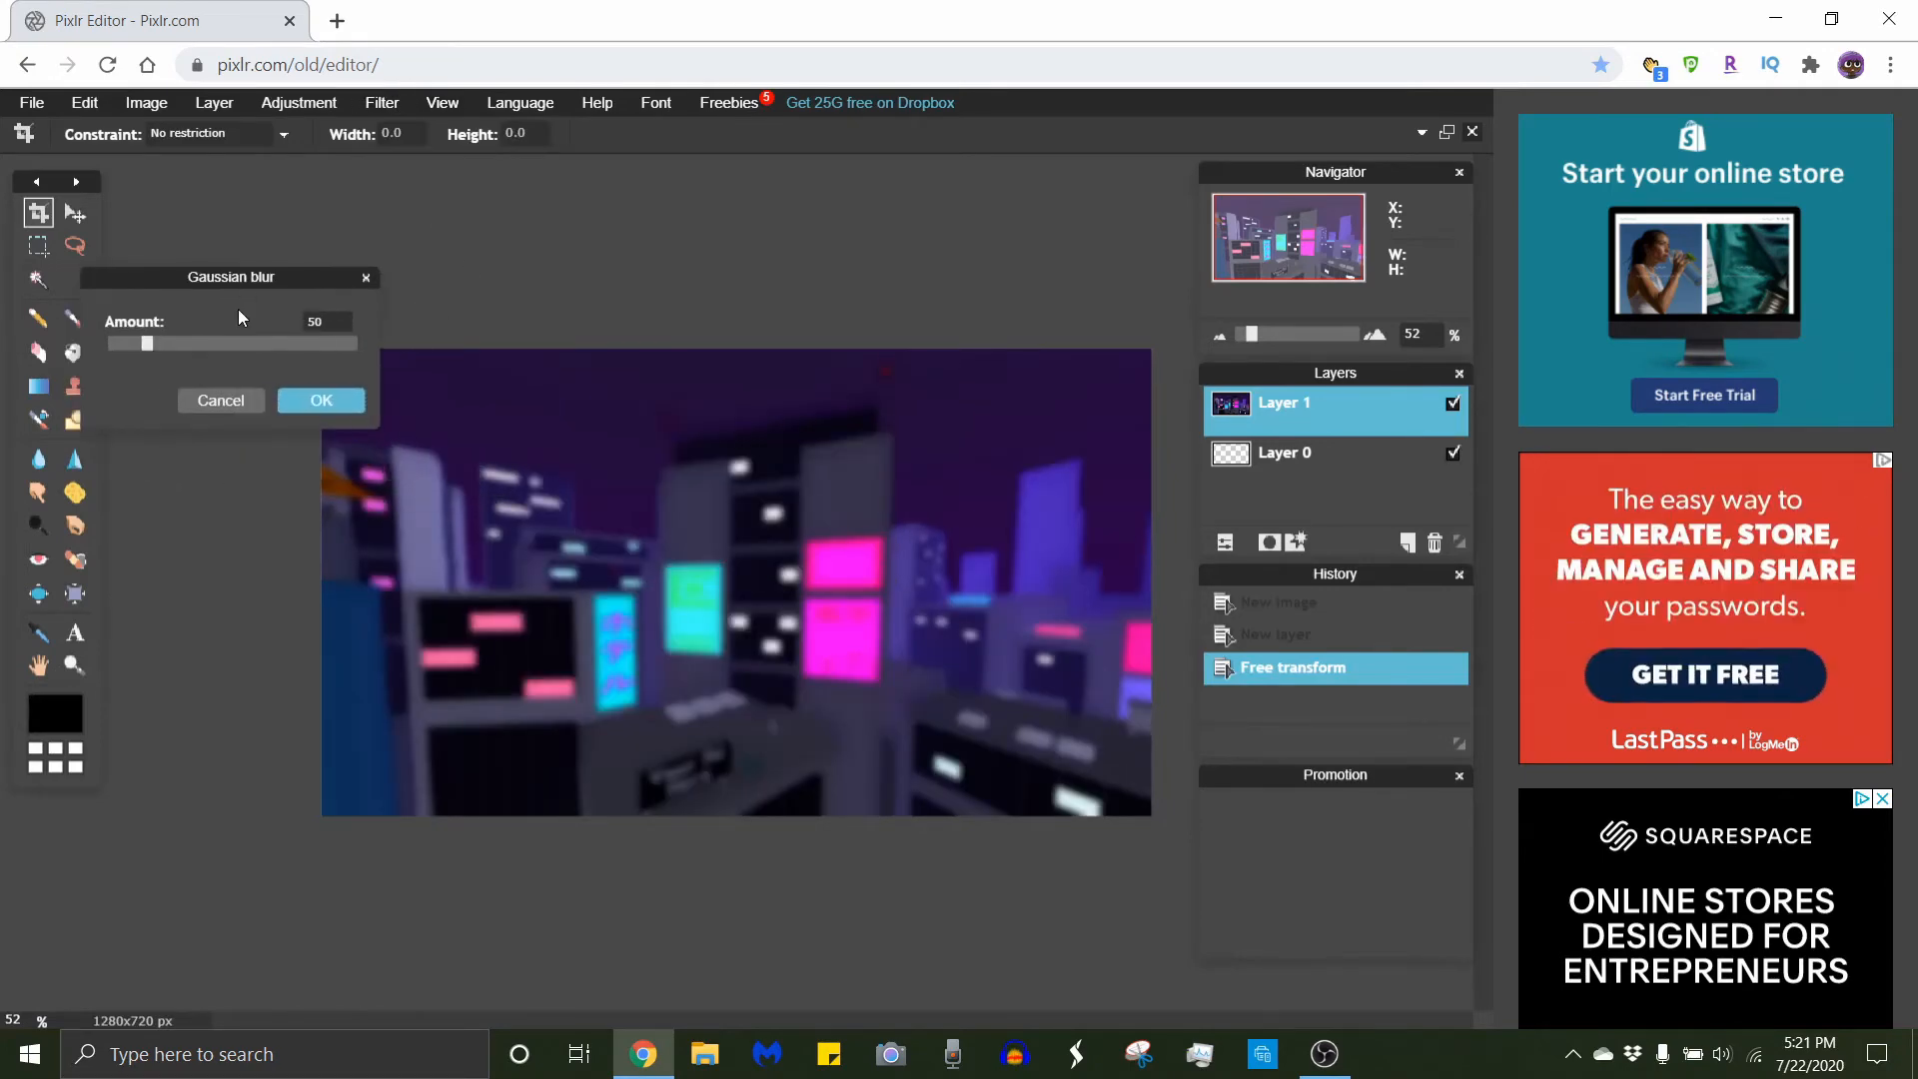
click(322, 400)
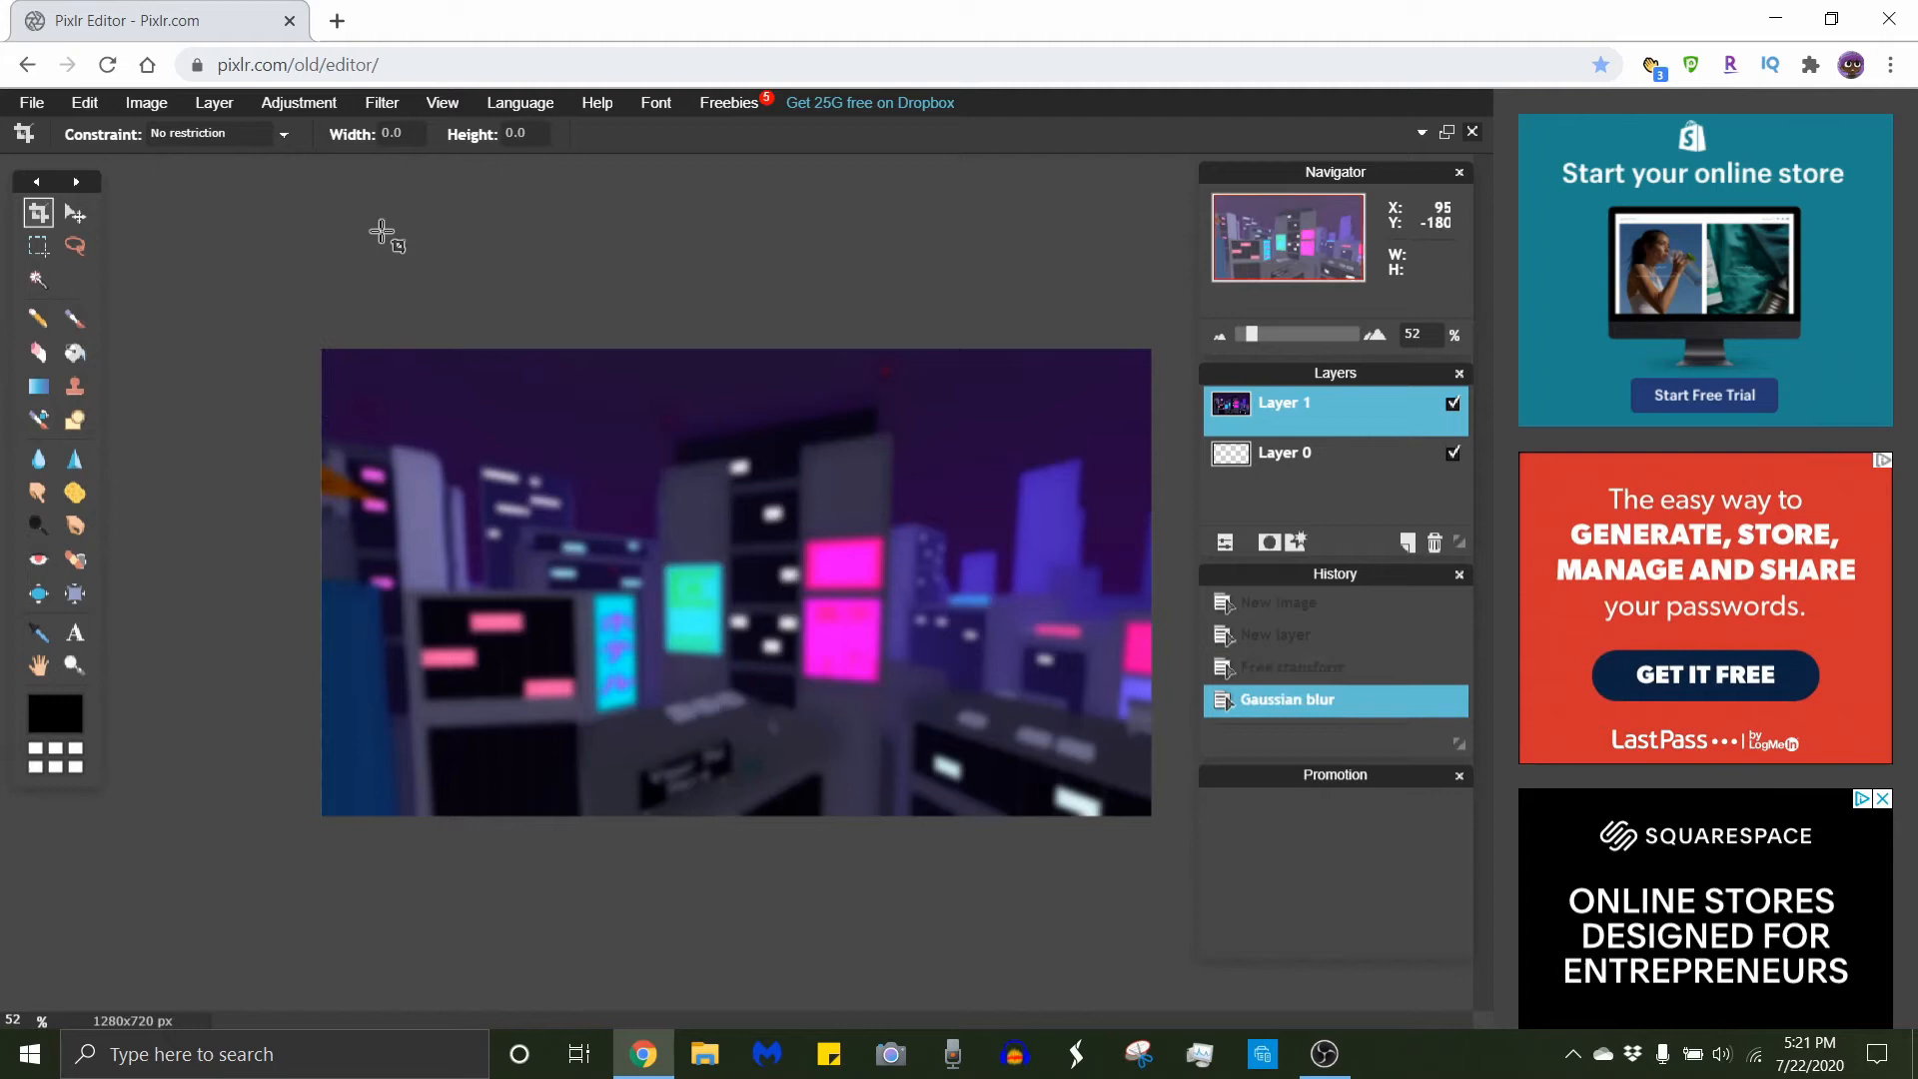
Raise the city layer's color vibrance to 100.
click(380, 106)
mouse_move(288, 107)
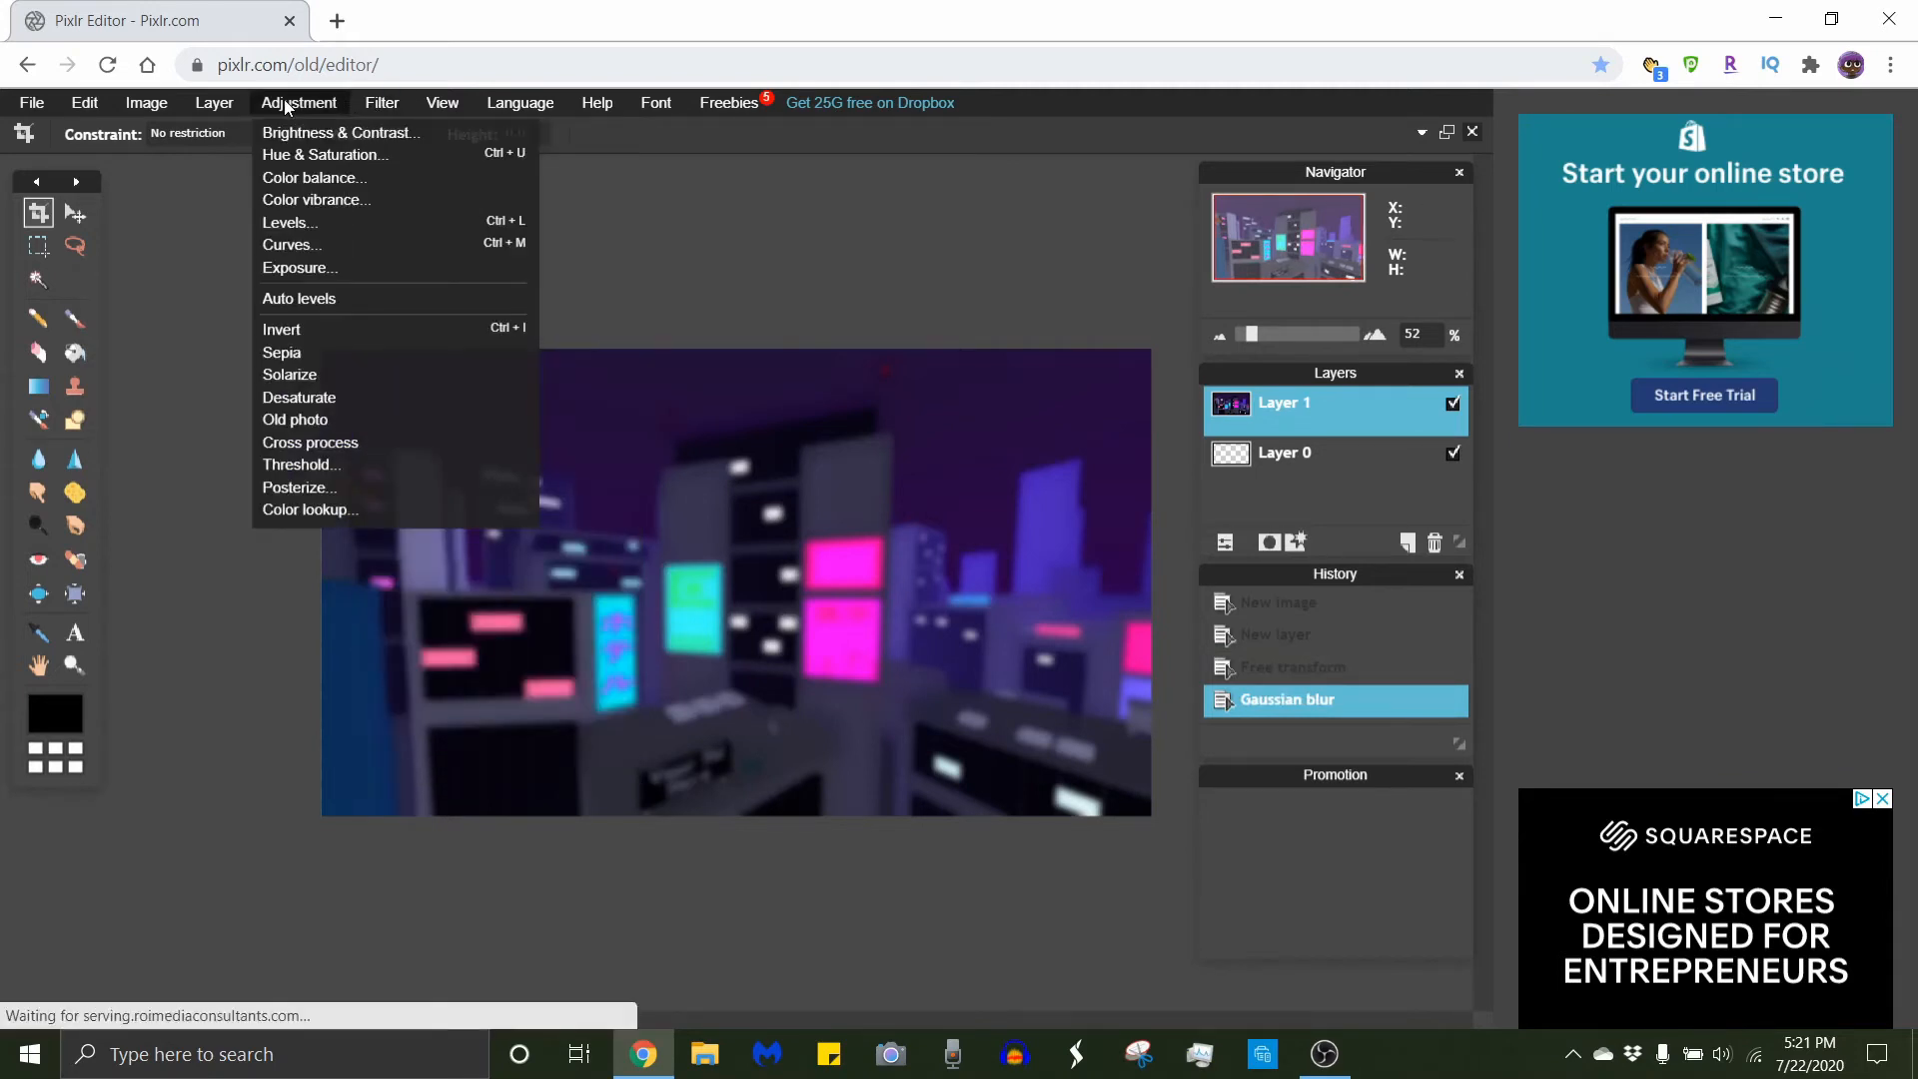
click(327, 200)
drag(234, 273, 402, 306)
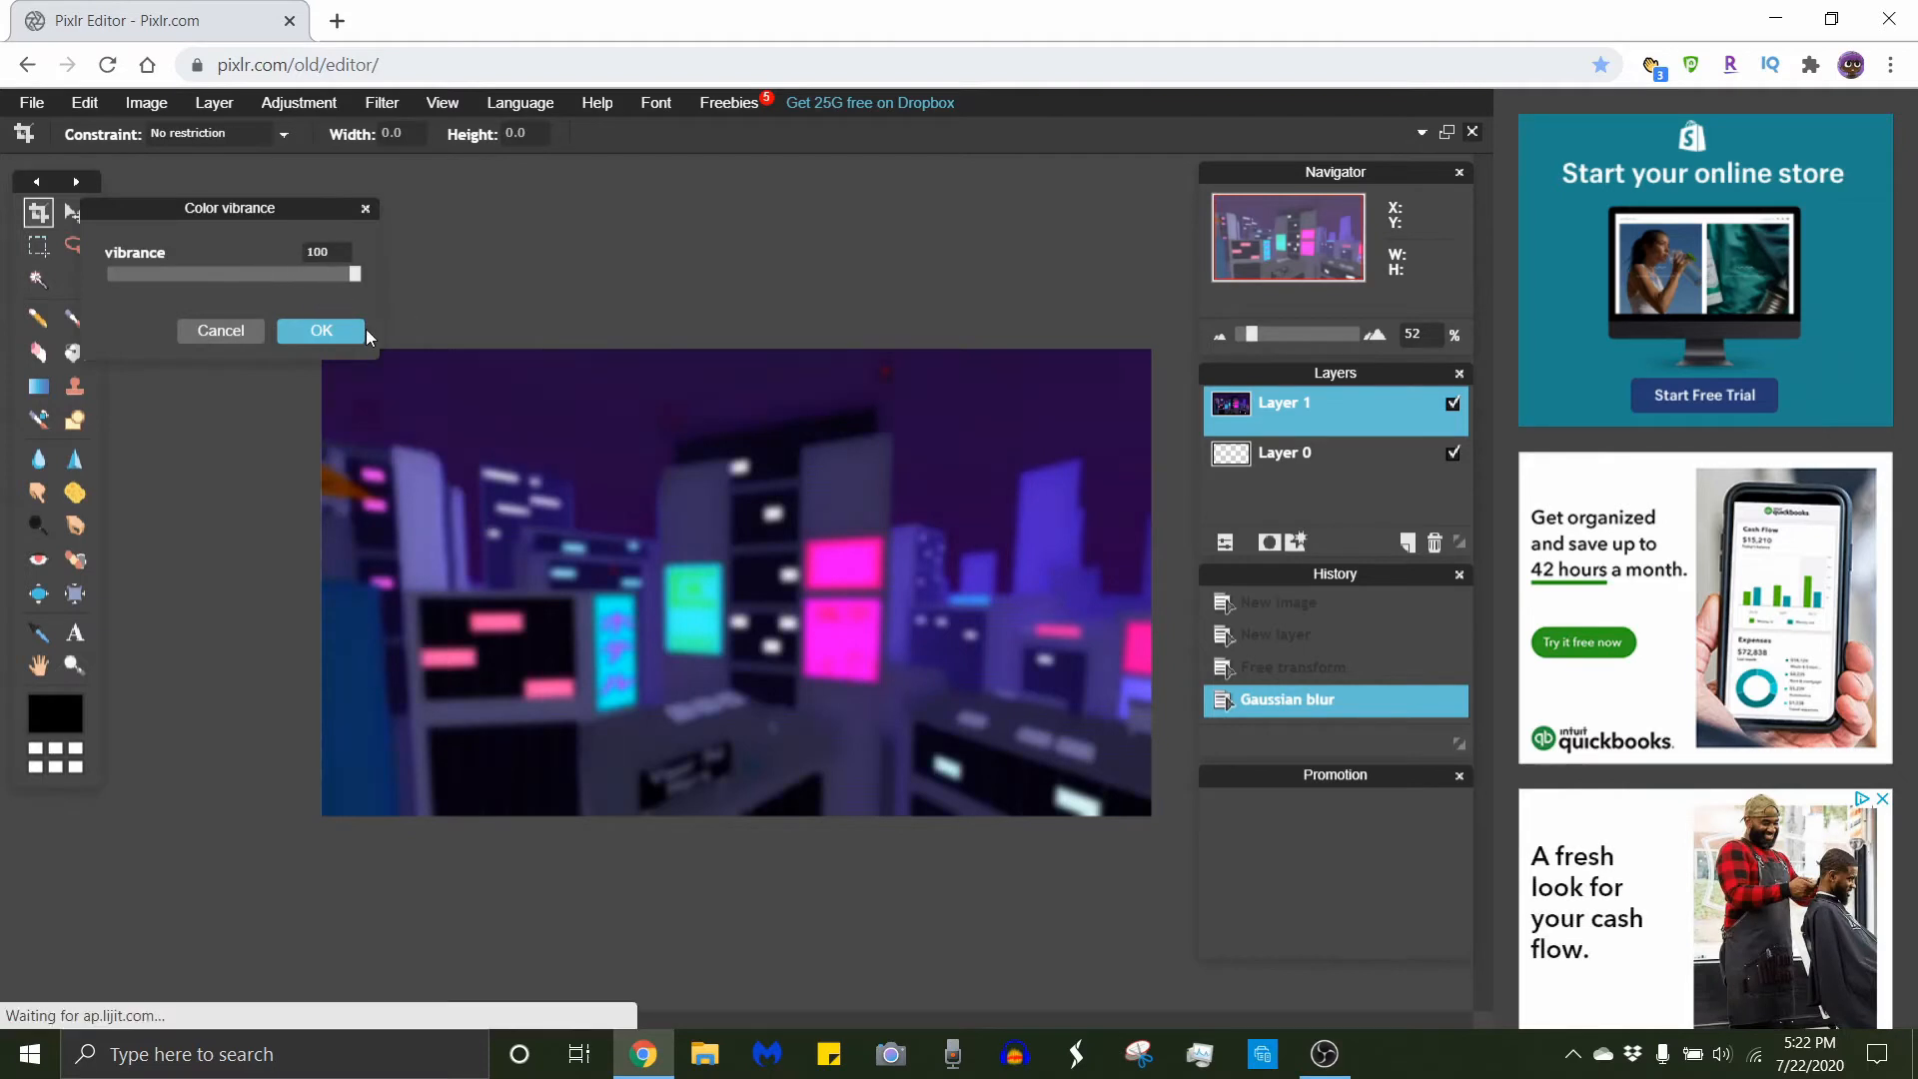
click(327, 333)
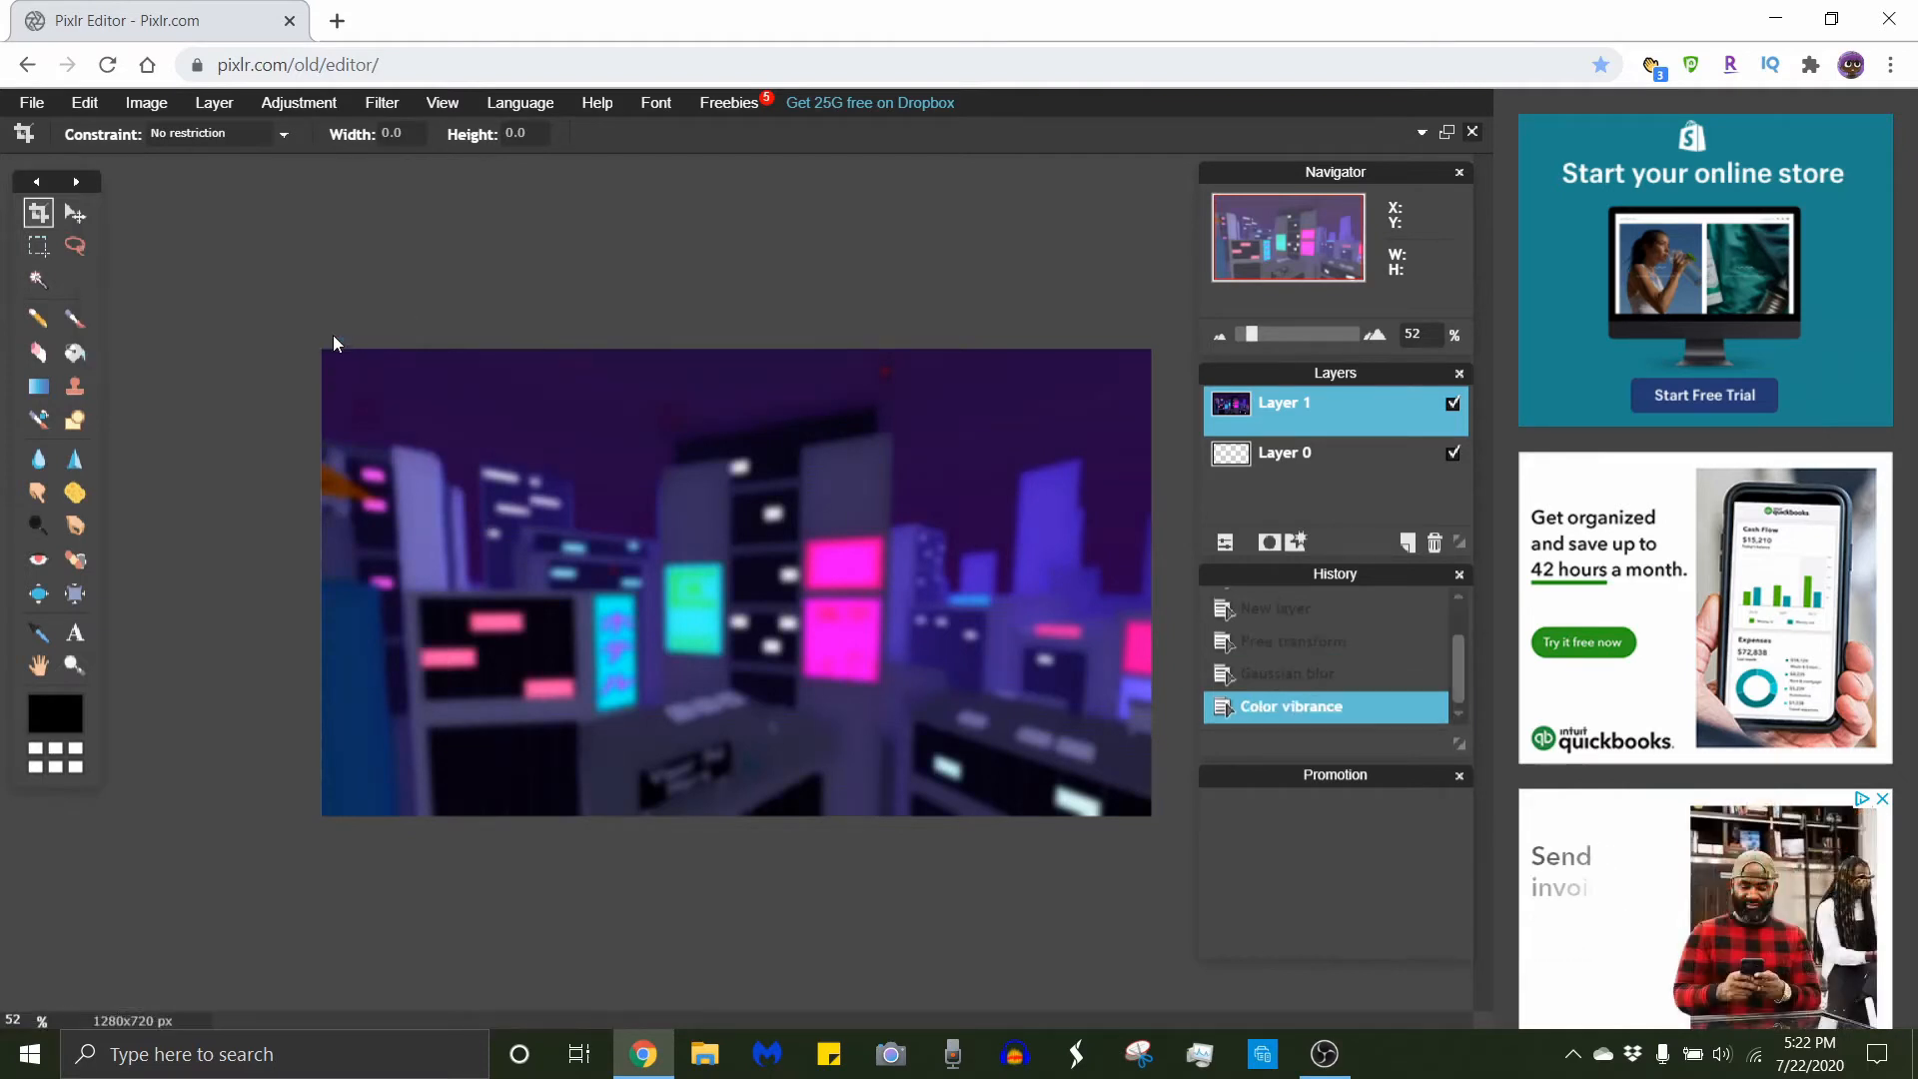
Apply a Hue & Saturation adjustment to the blurred city layer.
click(323, 104)
click(323, 150)
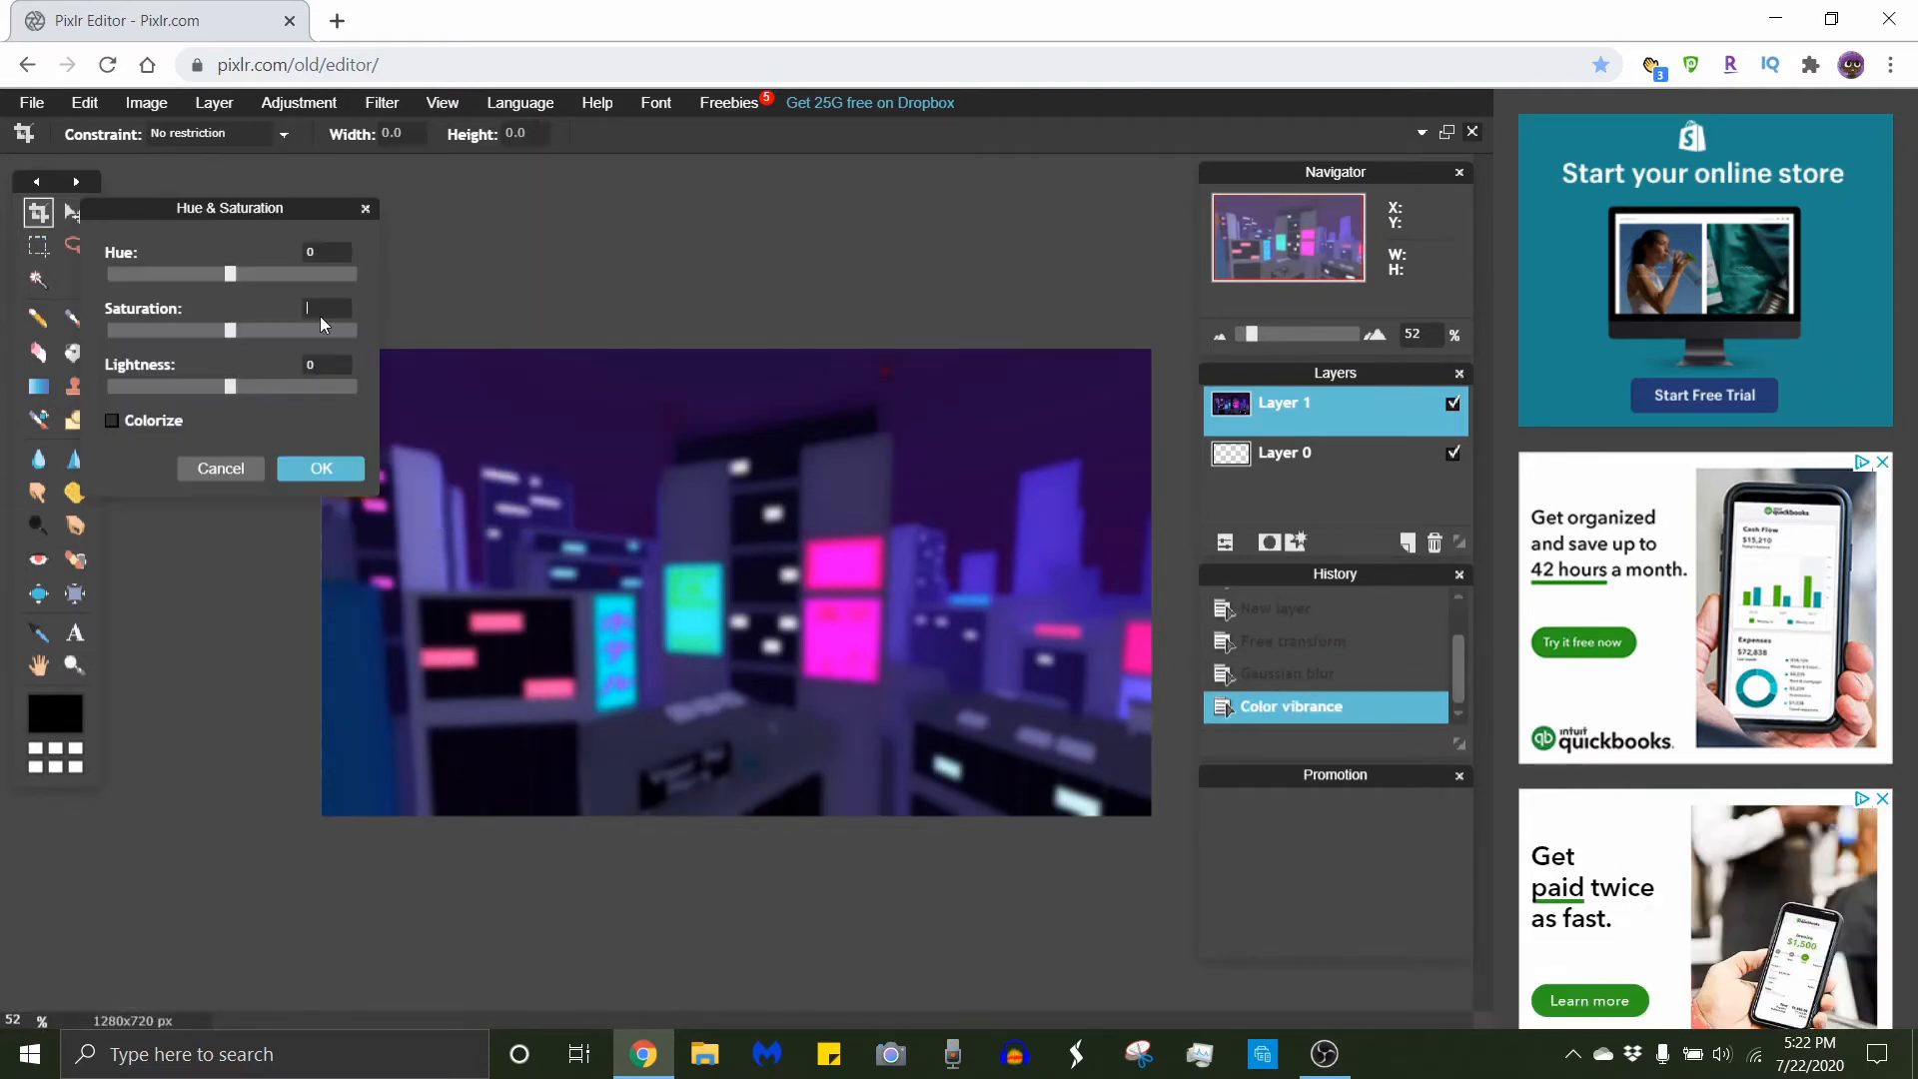
click(349, 467)
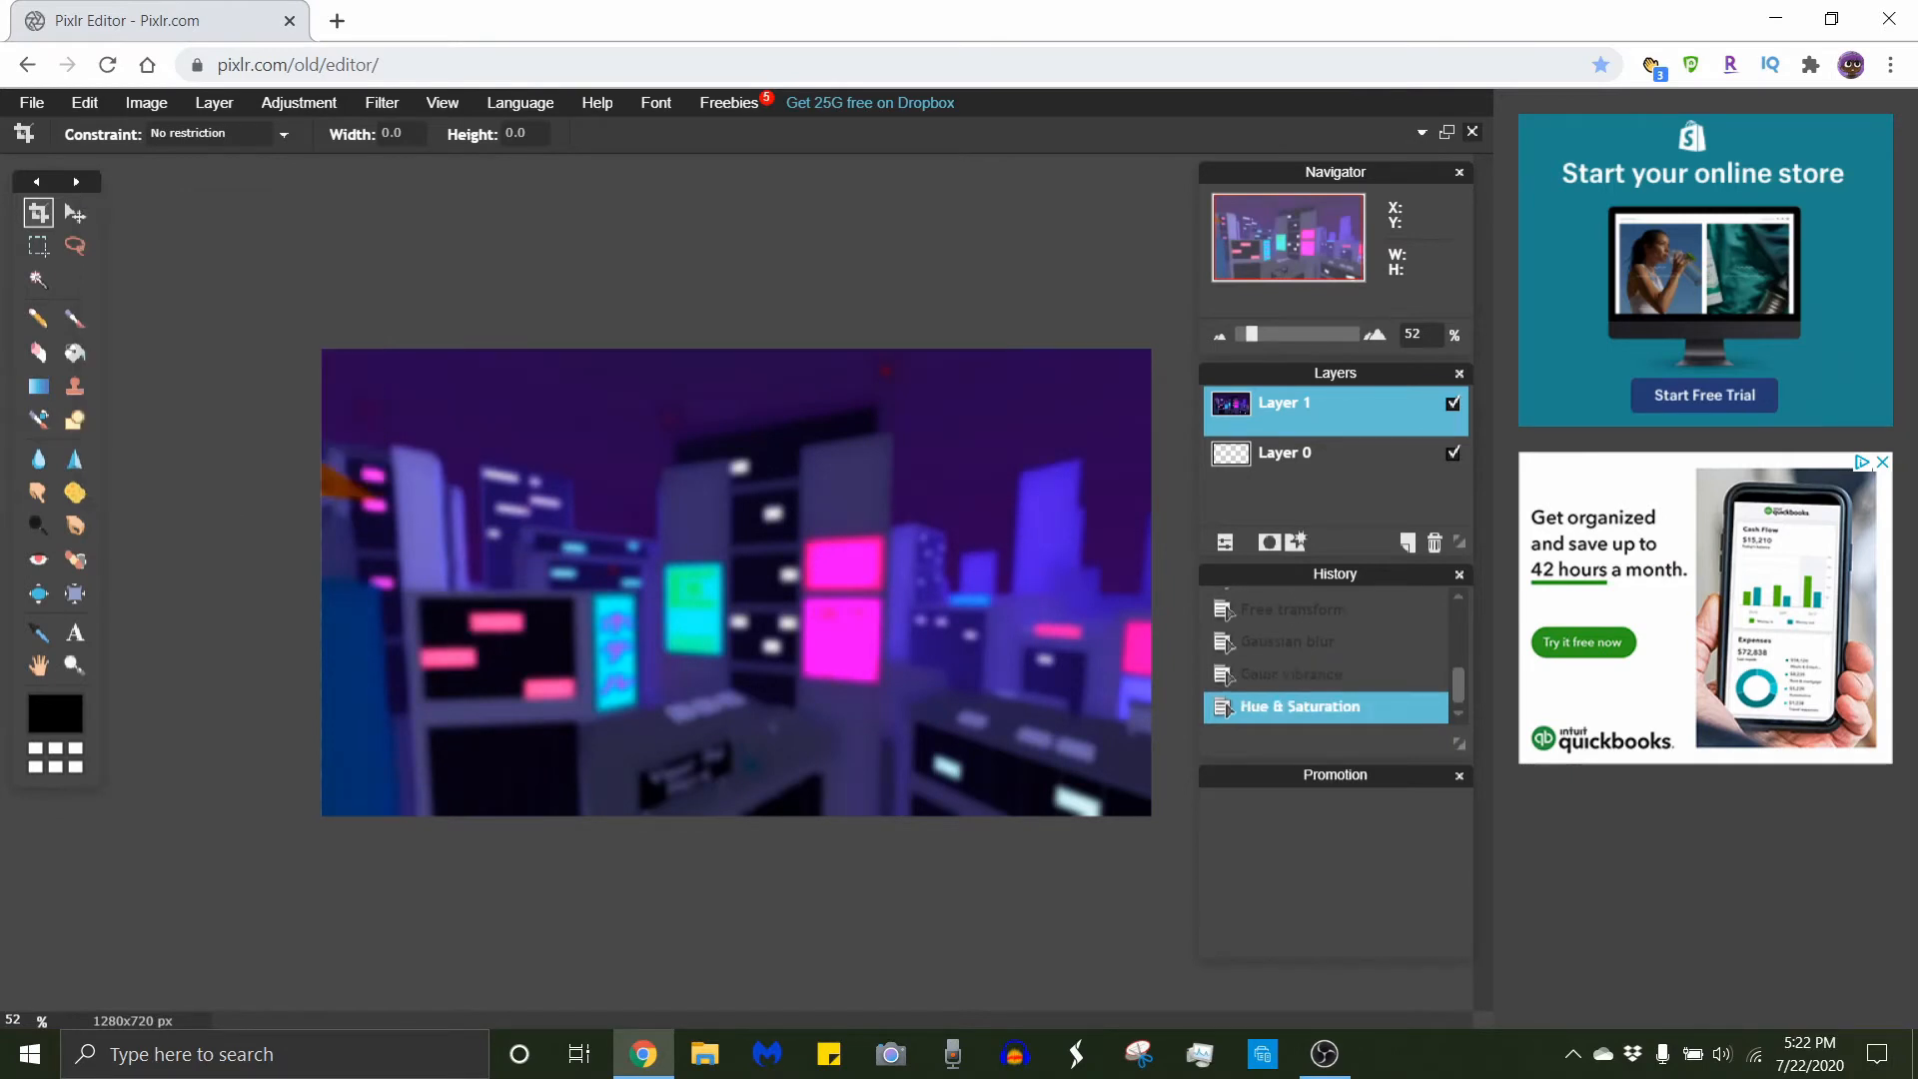
Add an inner bevel layer style with a size of 10 to the city layer and apply it.
right_click(1319, 421)
click(1400, 659)
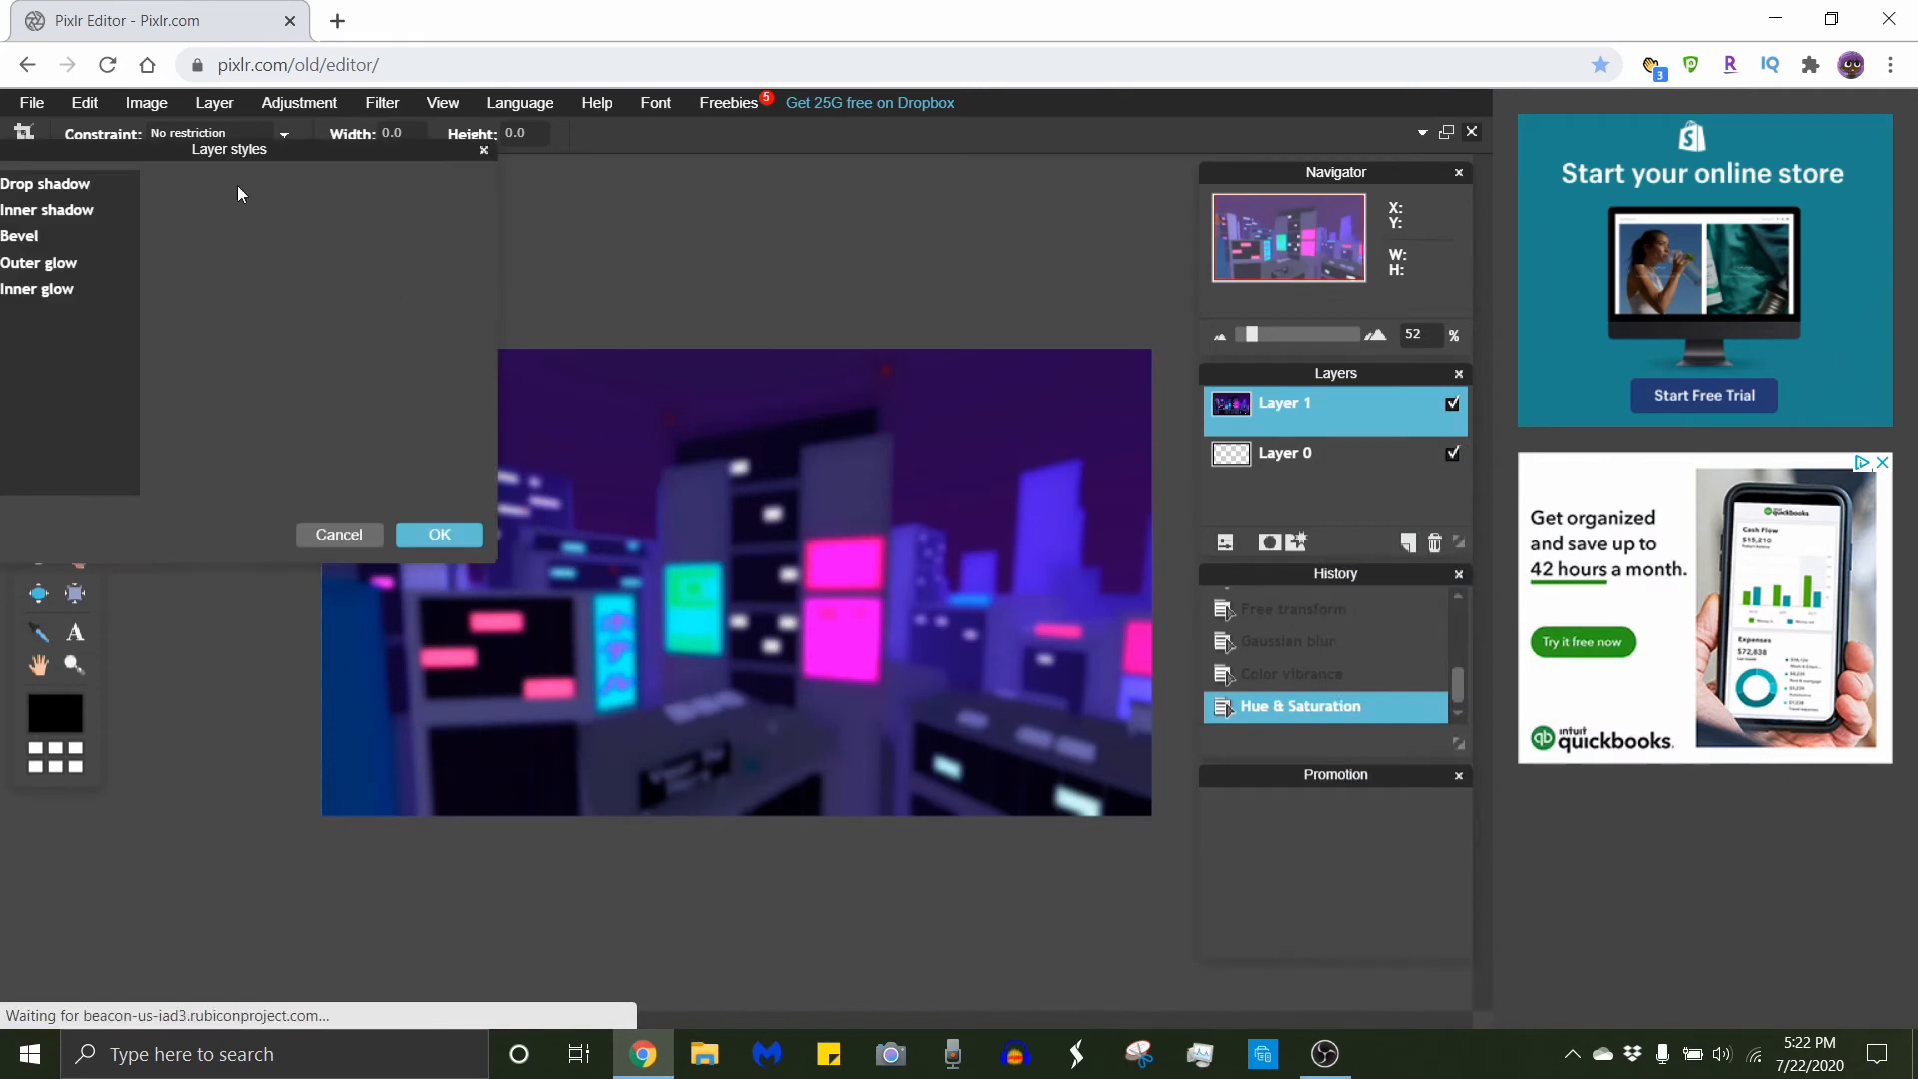
drag(189, 164, 204, 818)
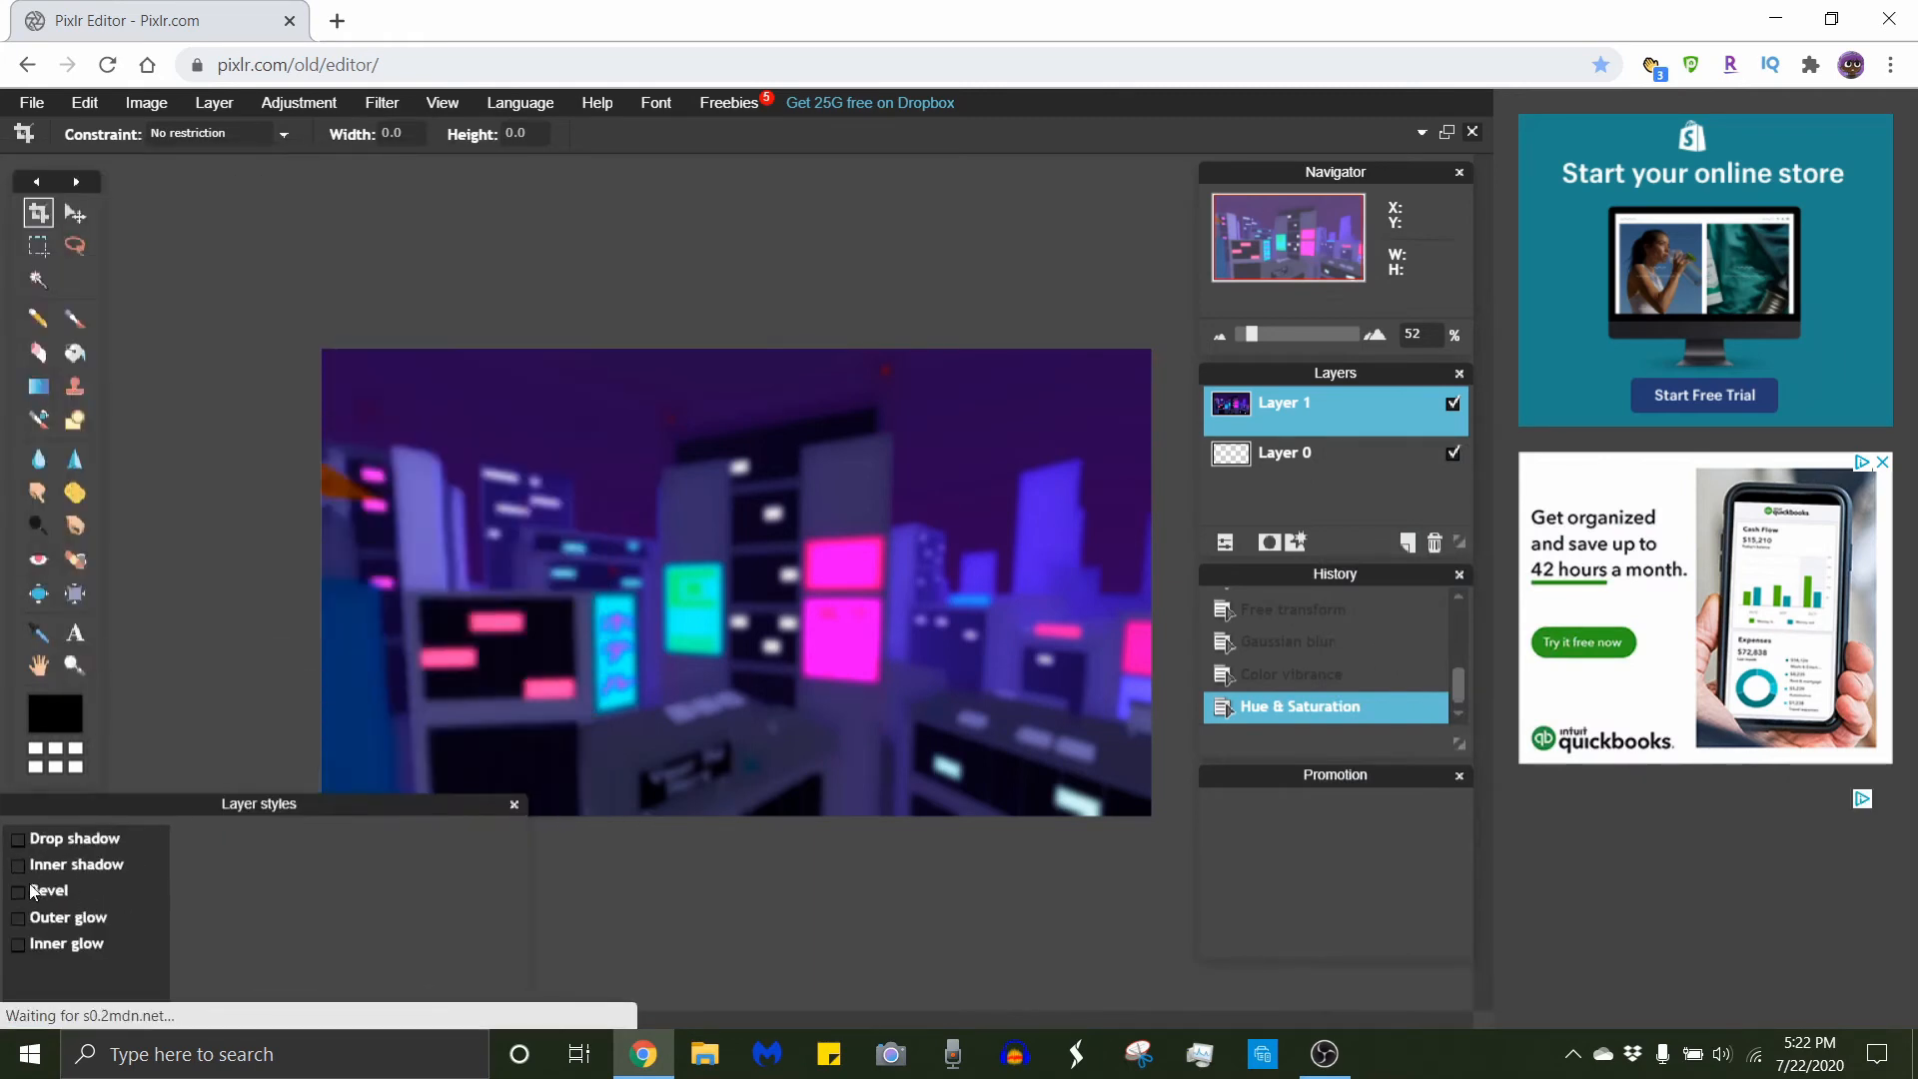
click(18, 891)
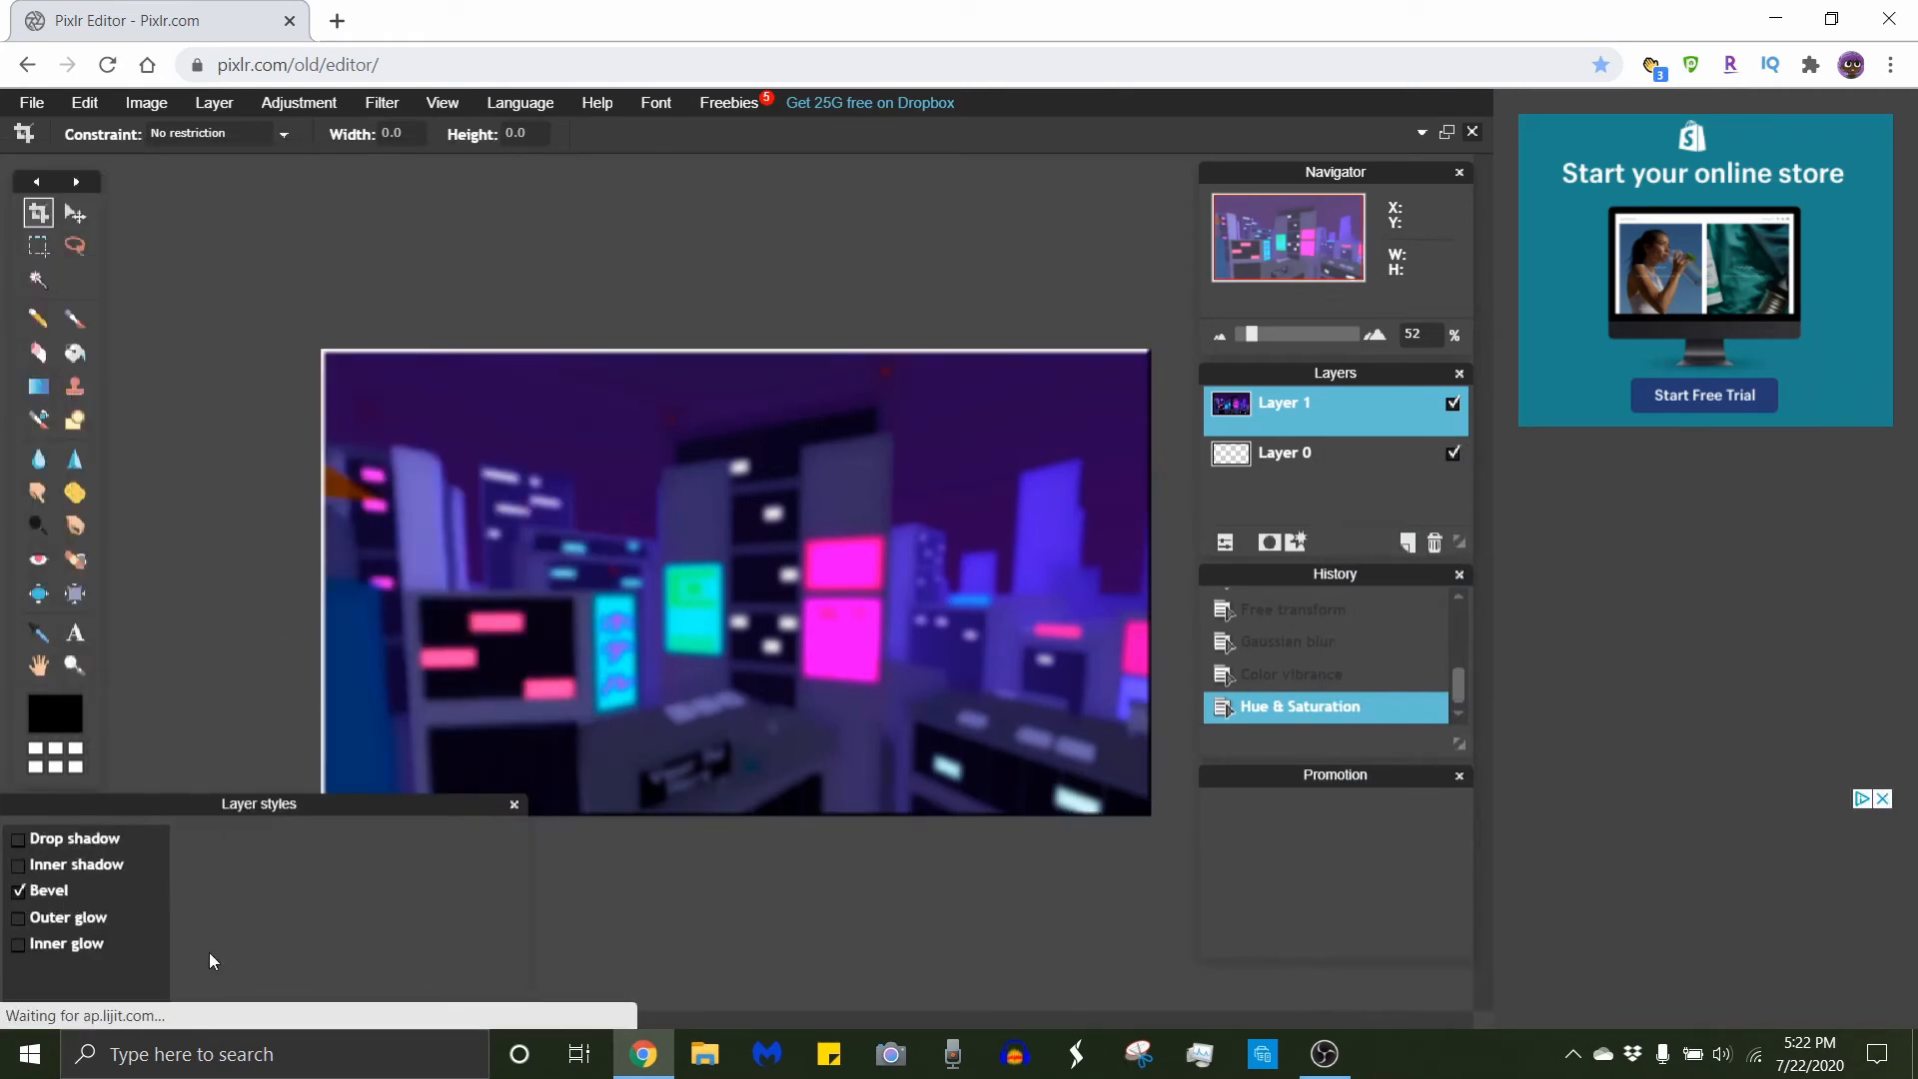
click(55, 891)
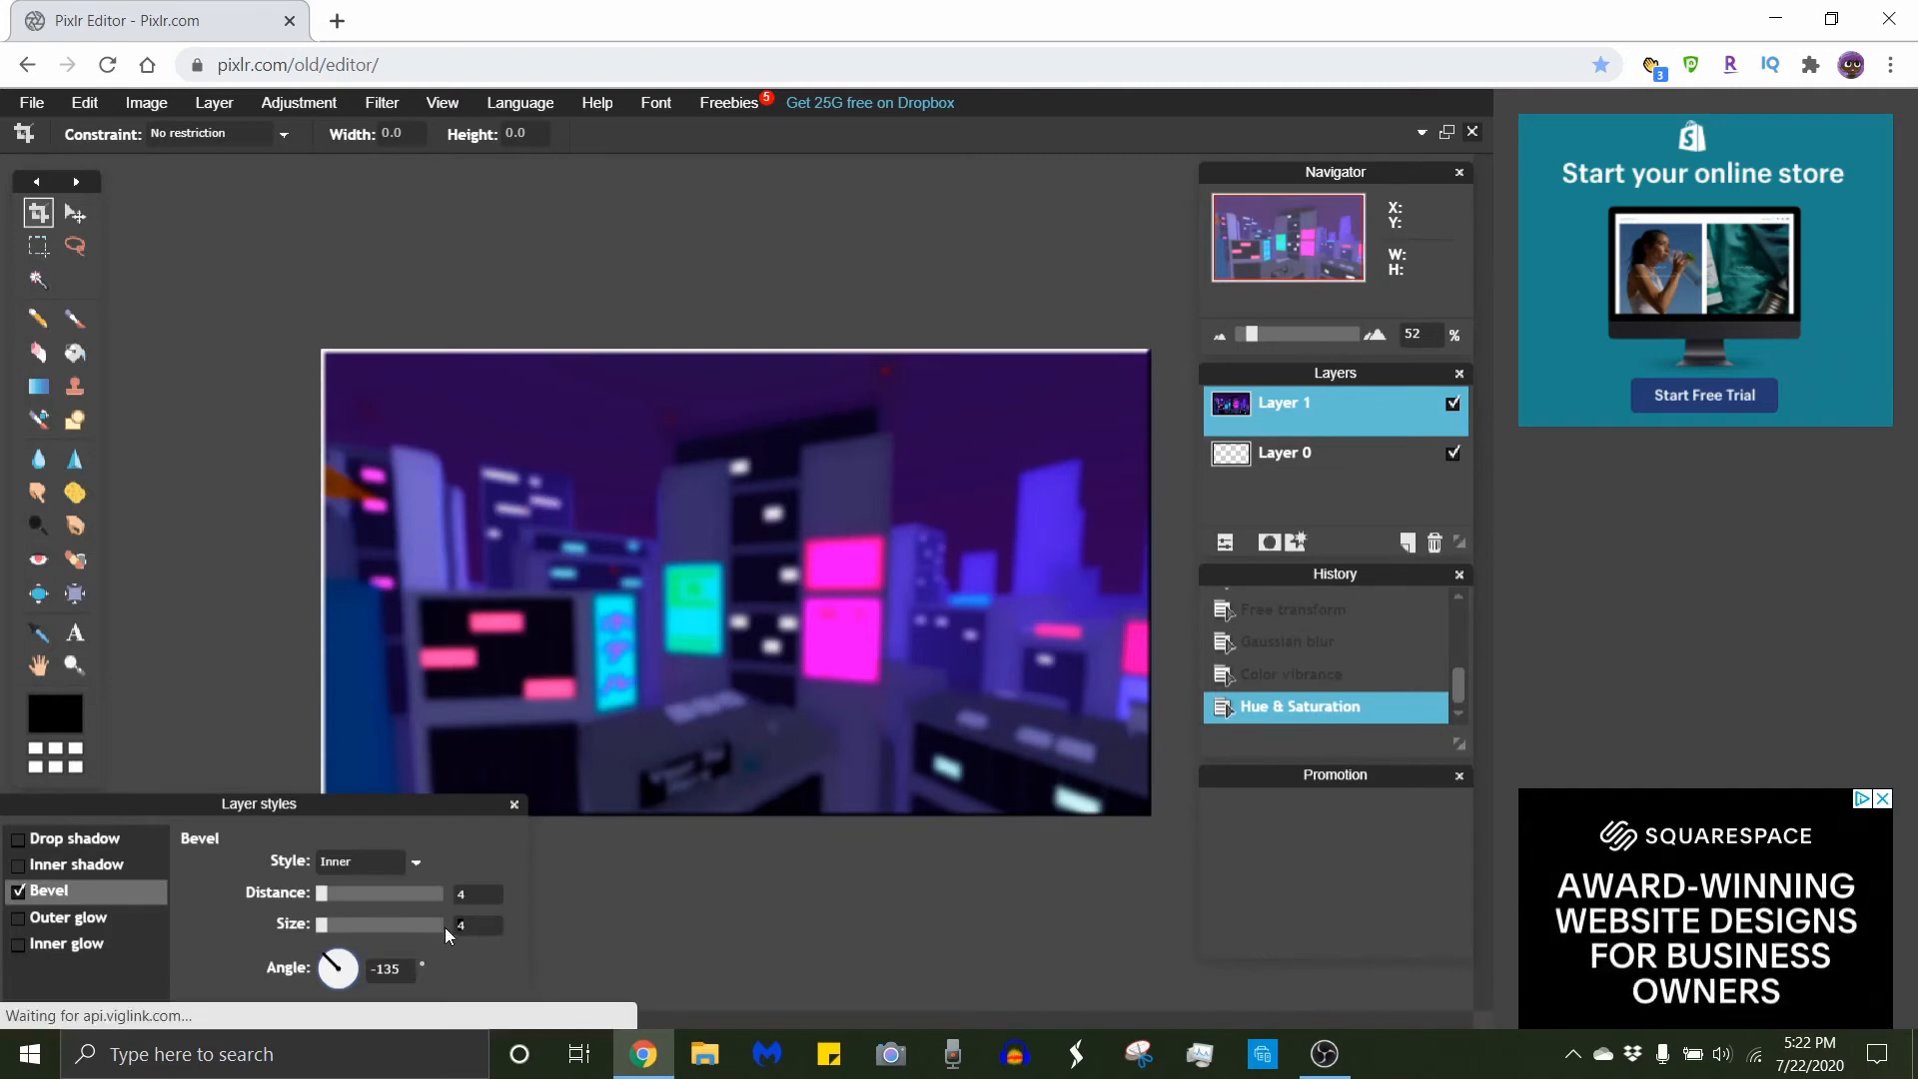
text(10)
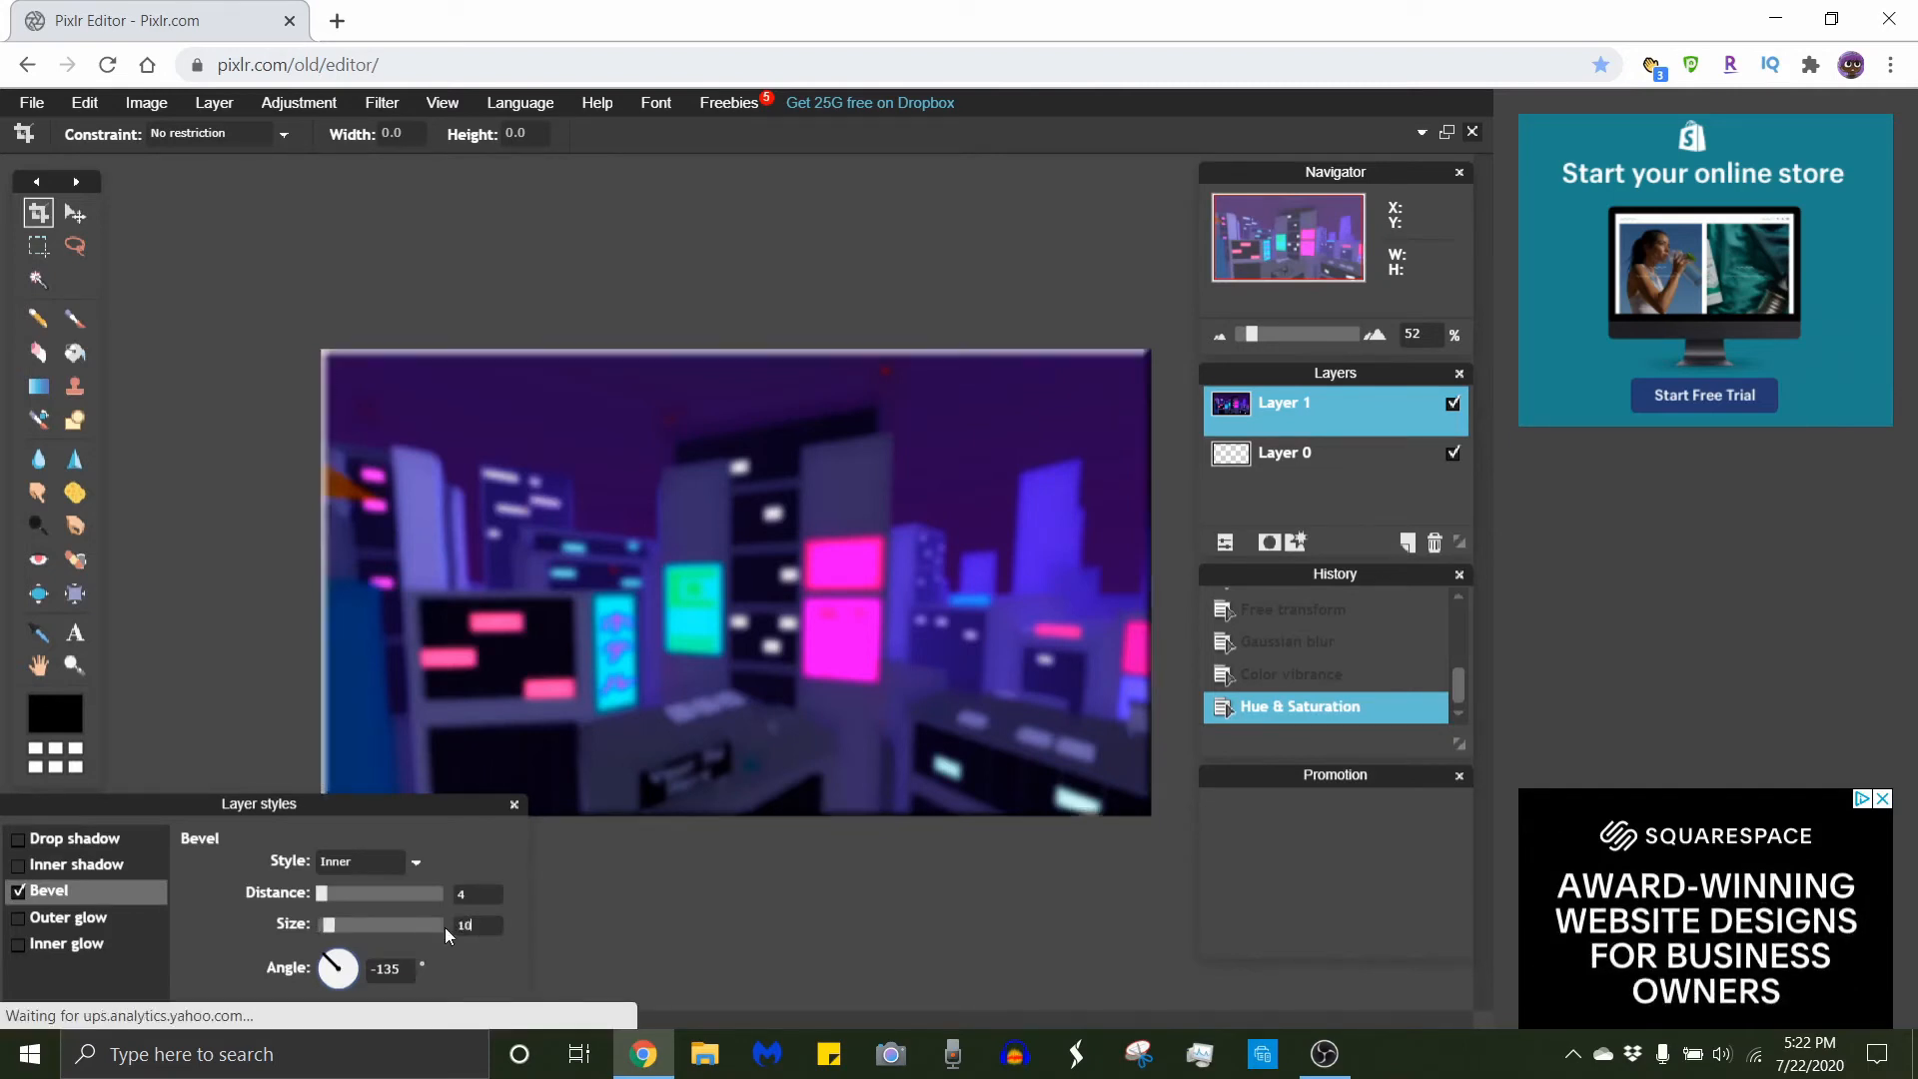
click(392, 869)
click(345, 947)
drag(328, 809, 308, 463)
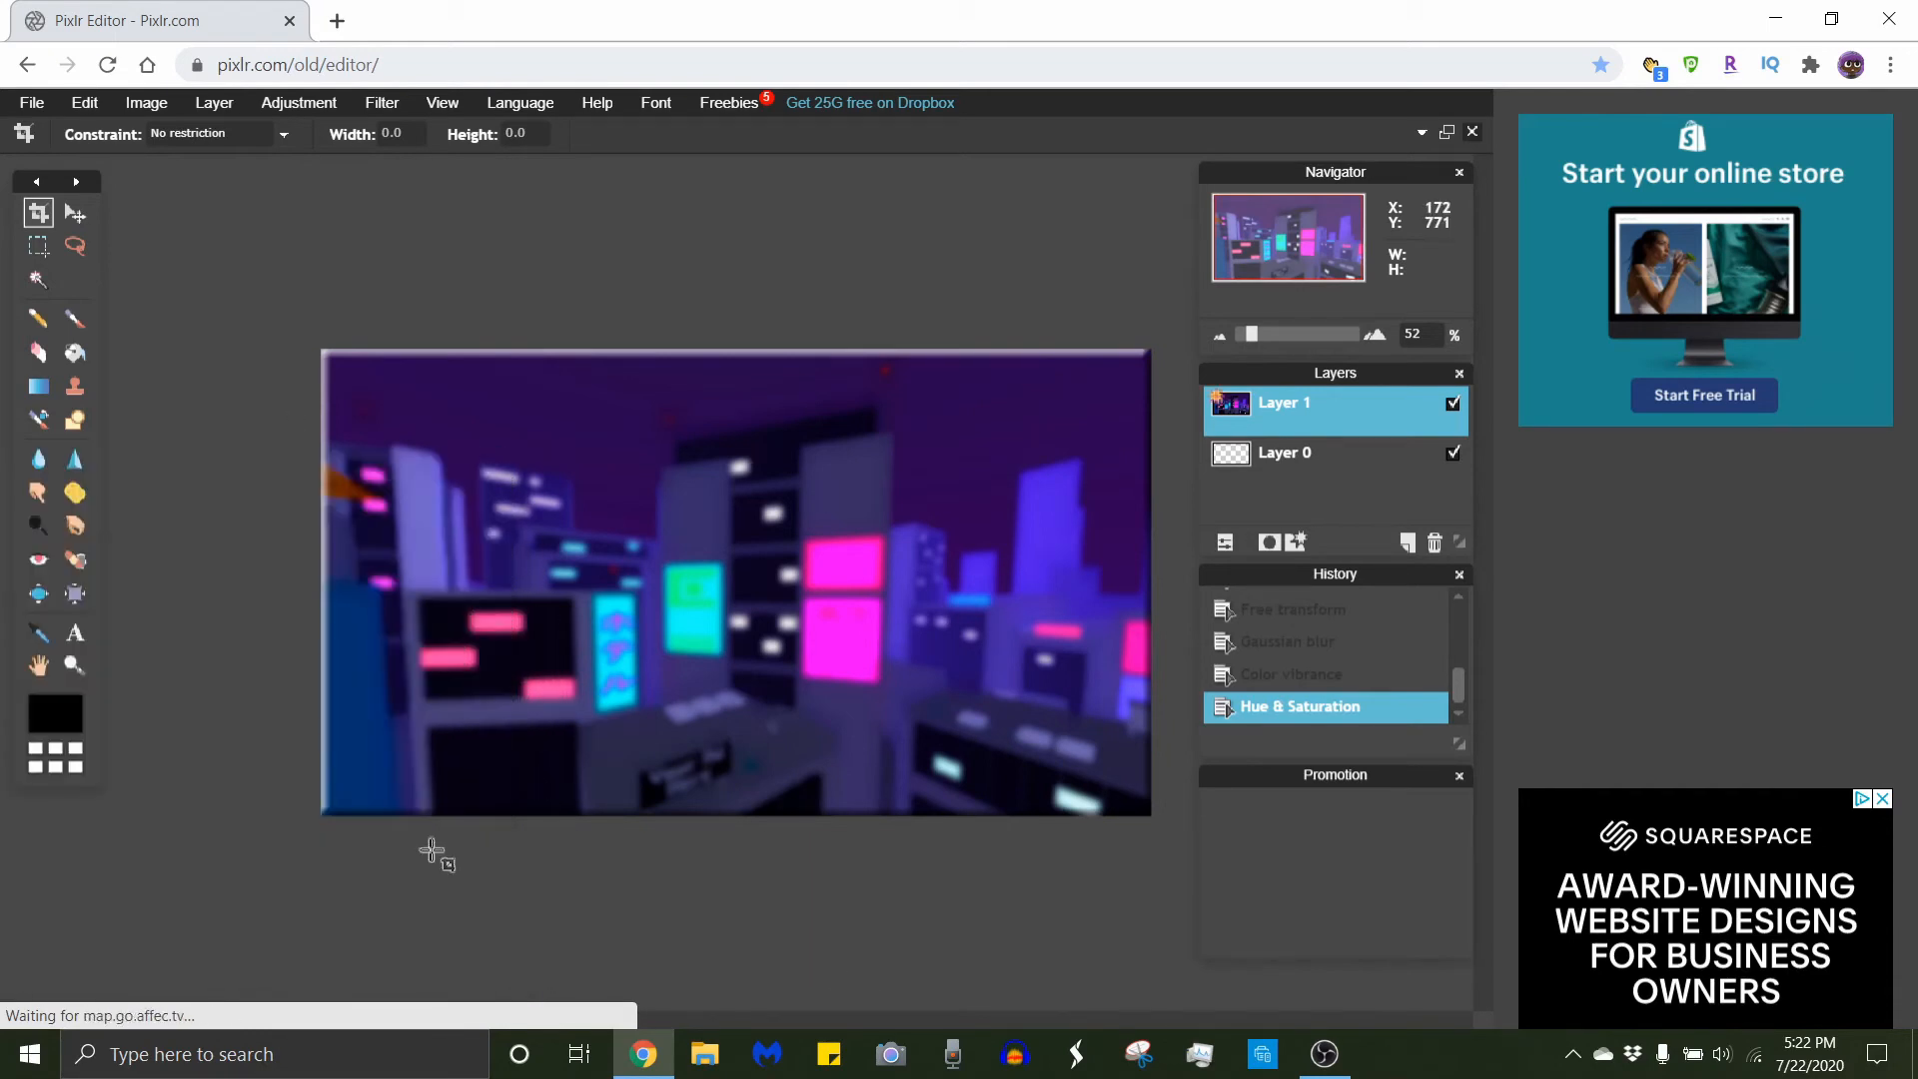
click(447, 847)
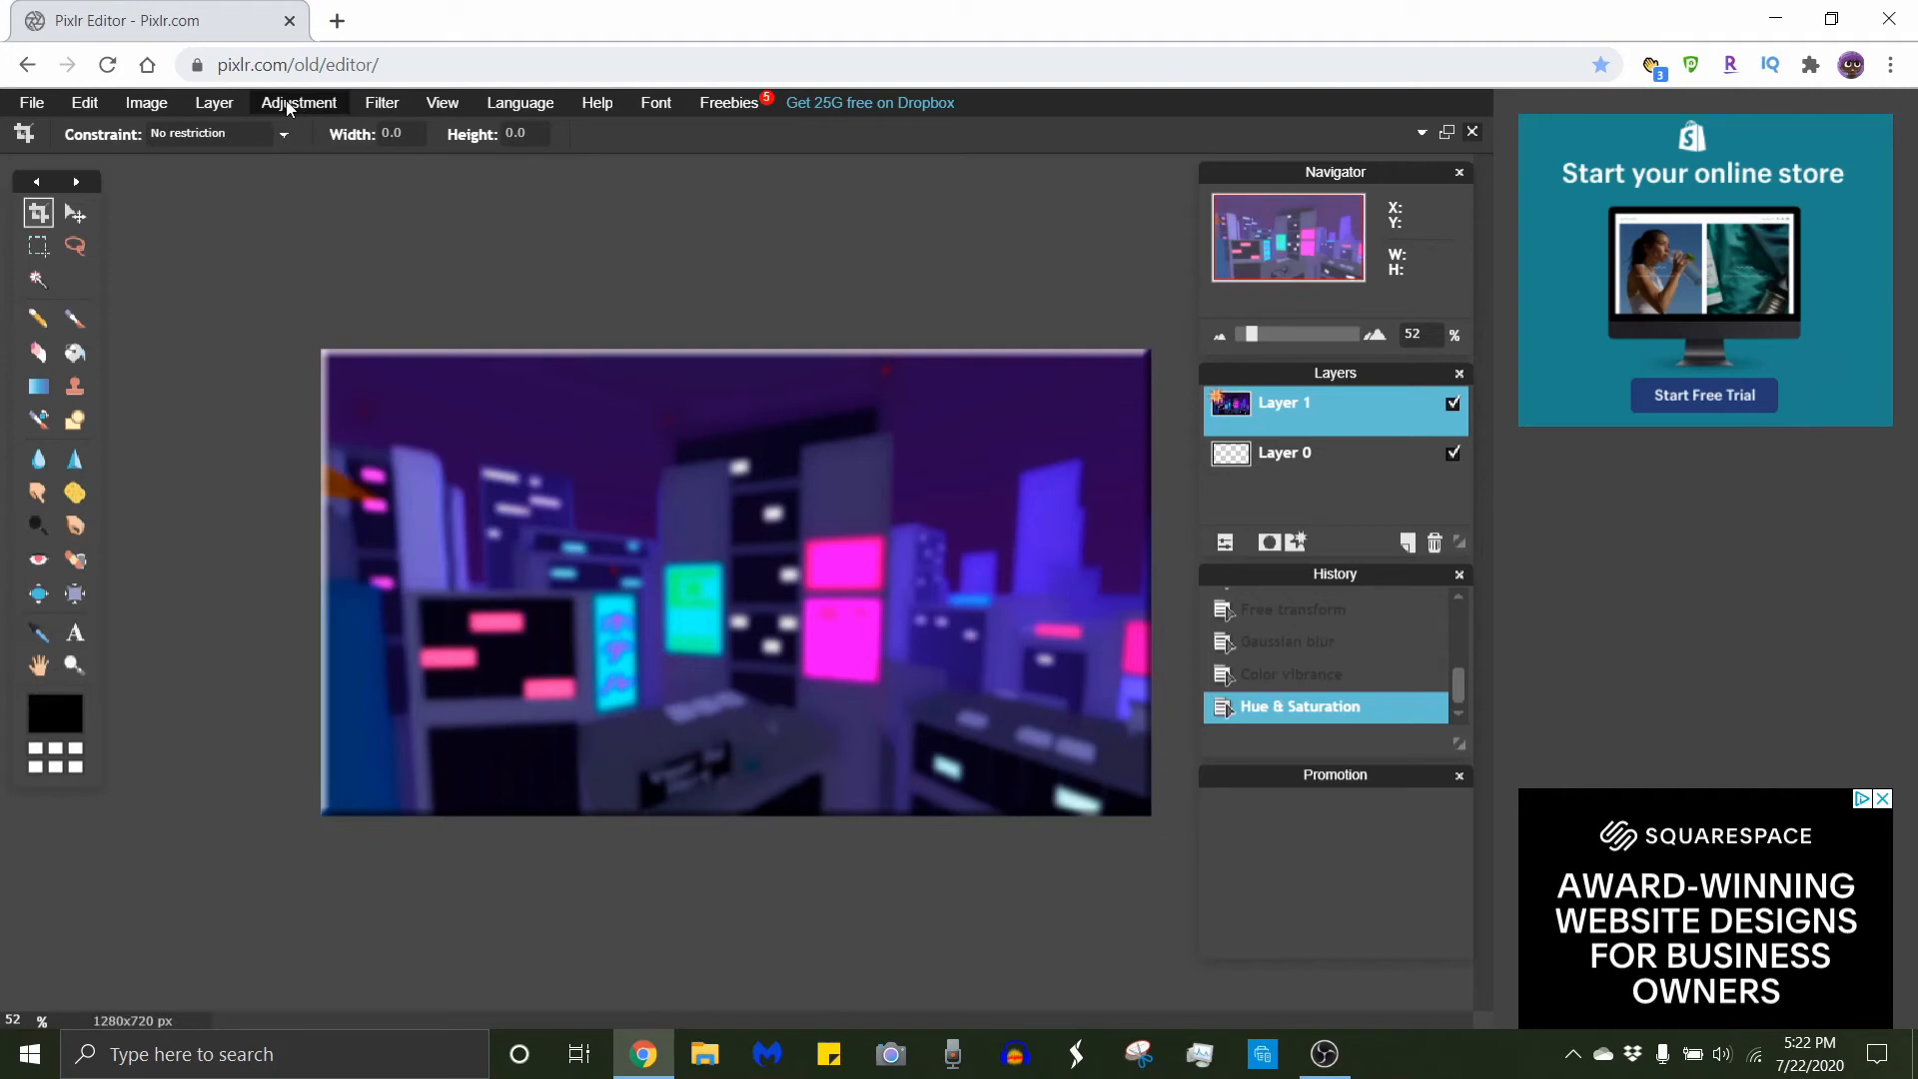
Add the test render2 image from the krunker renders folder of the ETV KRUNKER GFX PACK as a new layer.
click(220, 104)
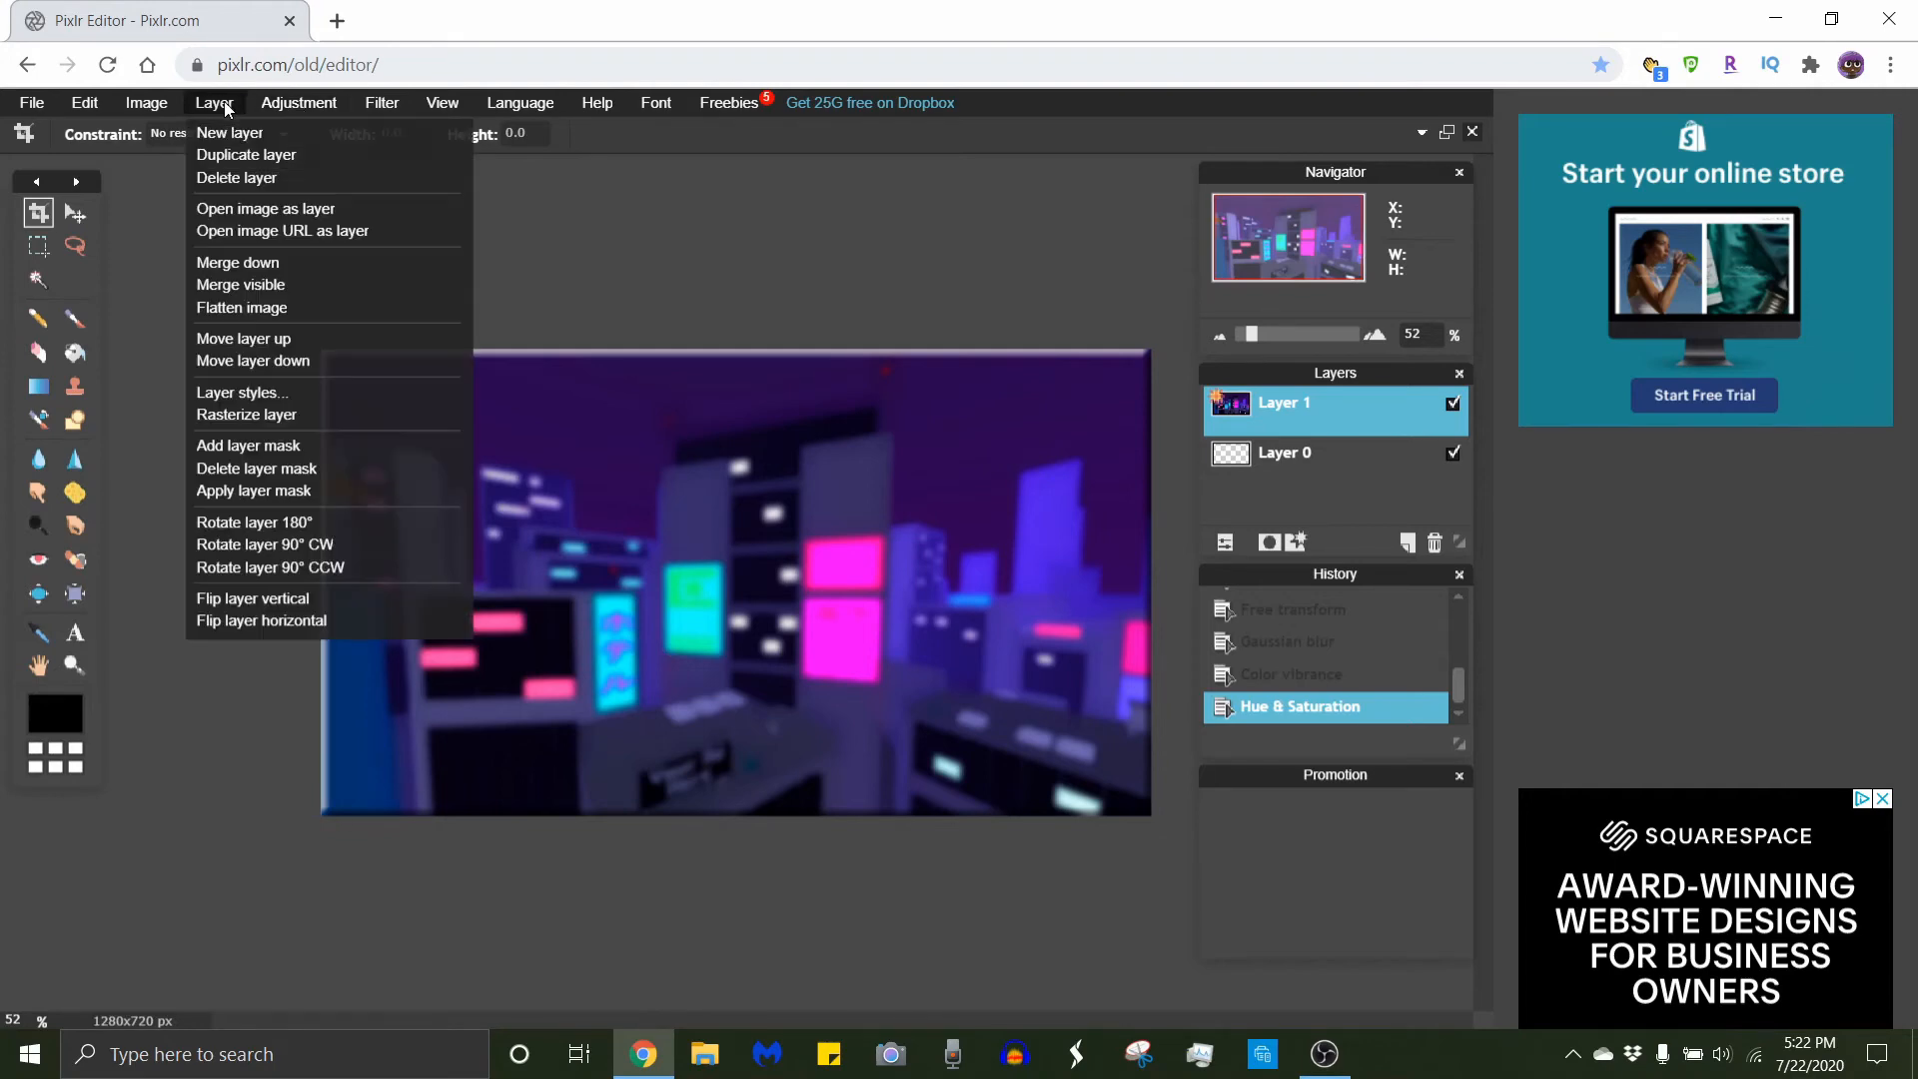
click(242, 208)
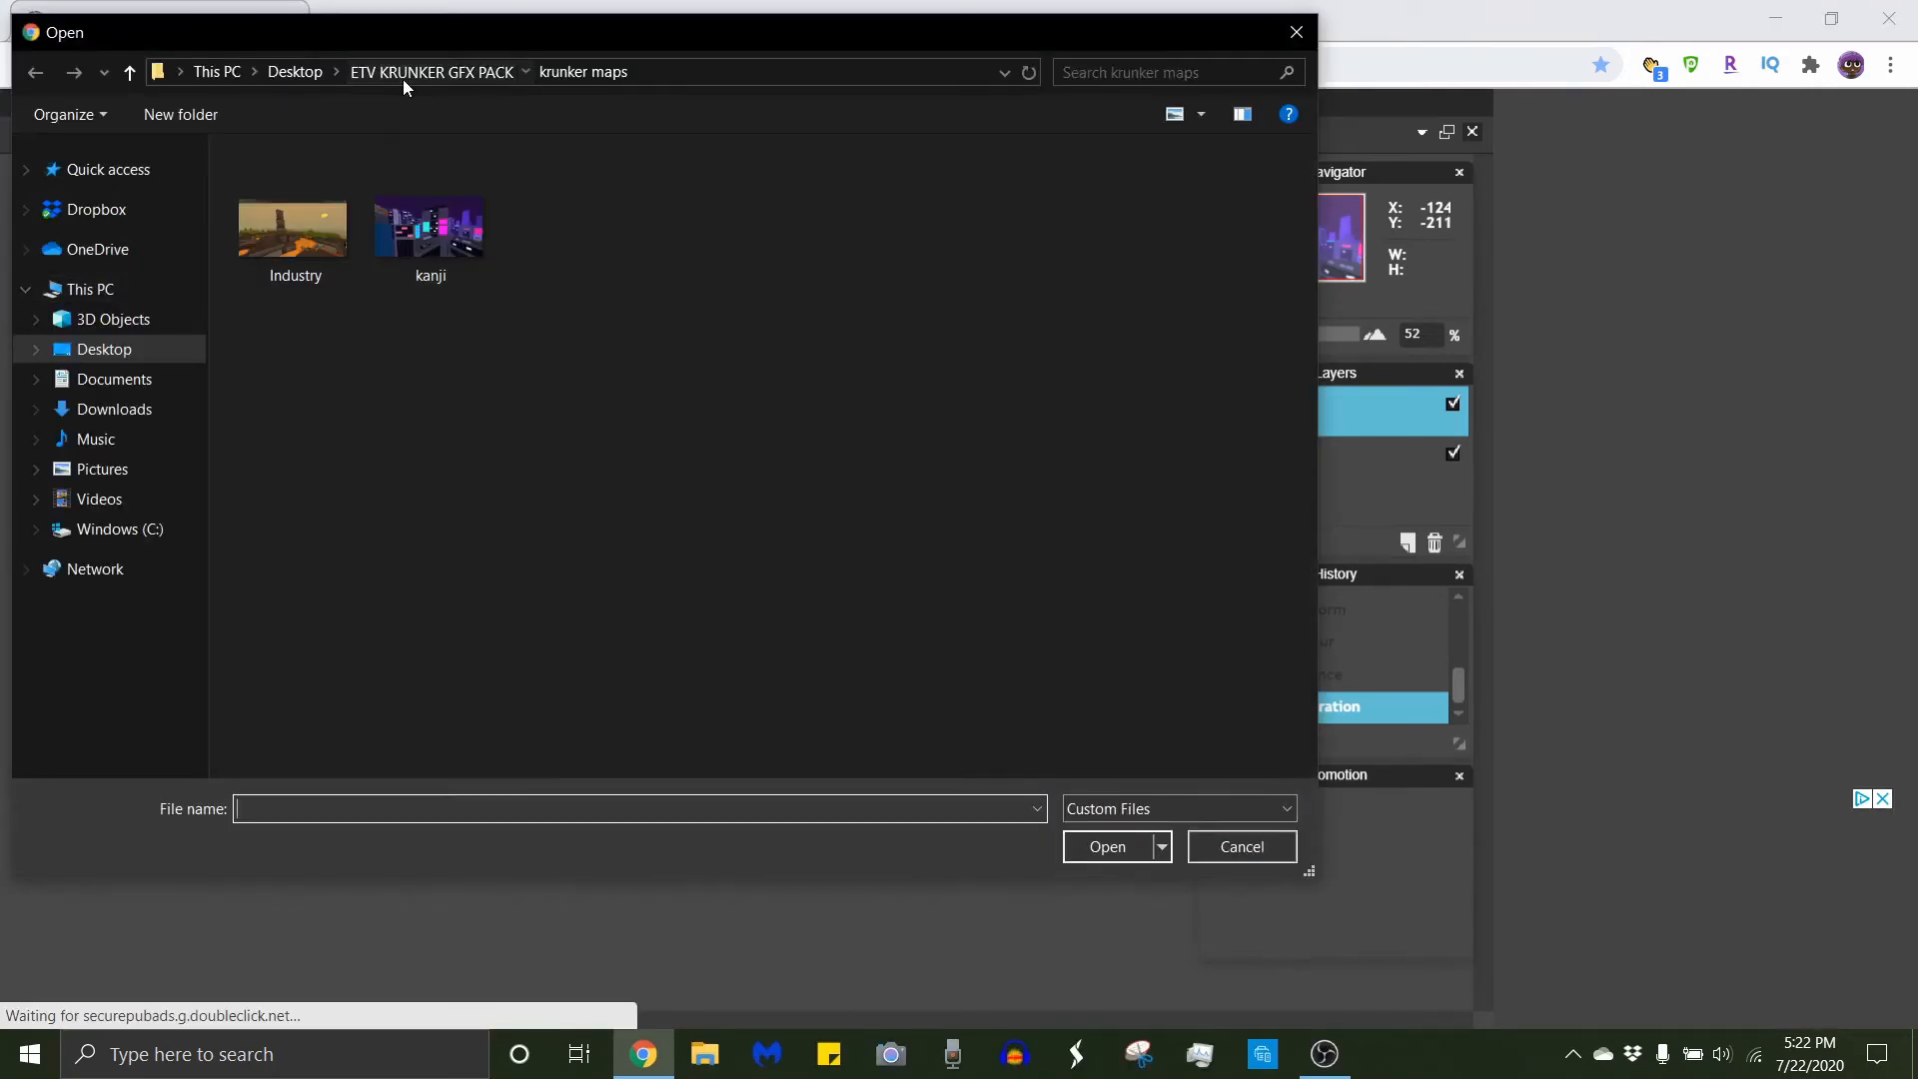
click(404, 80)
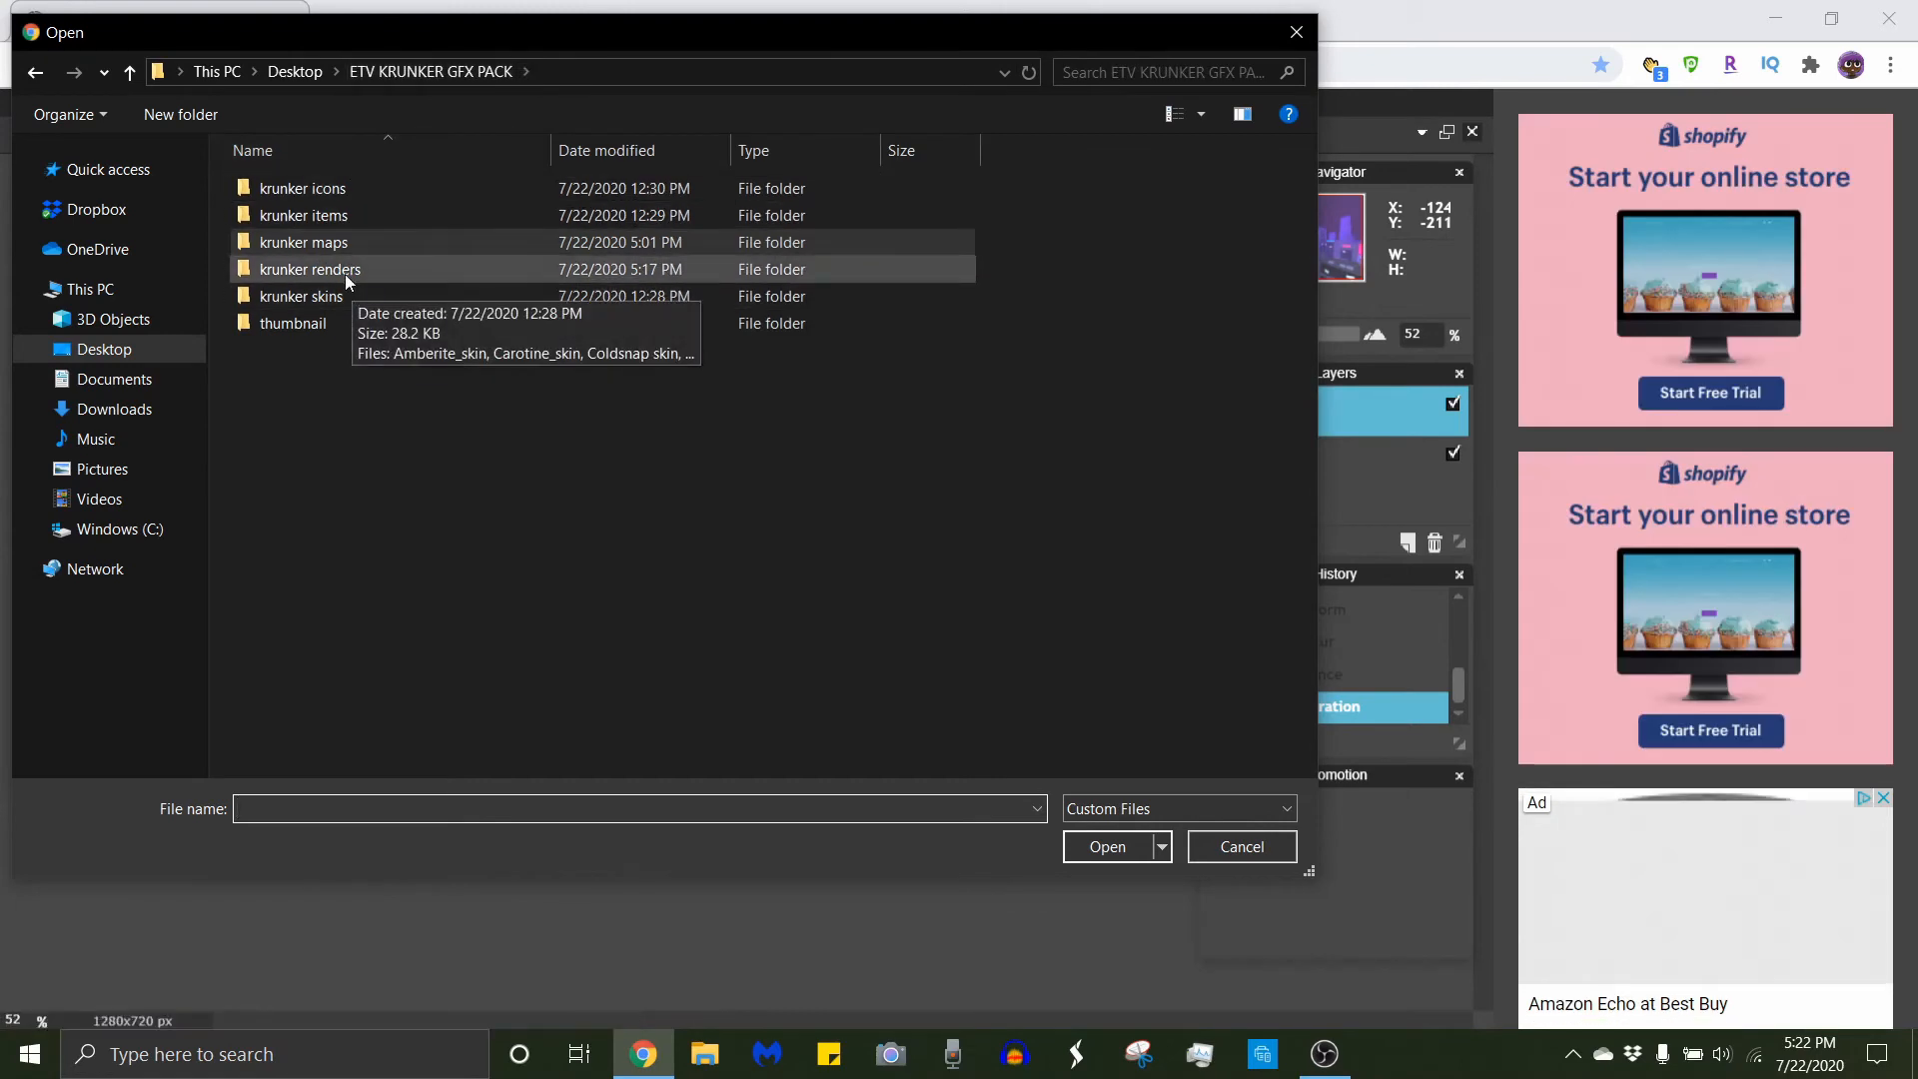
double_click(344, 270)
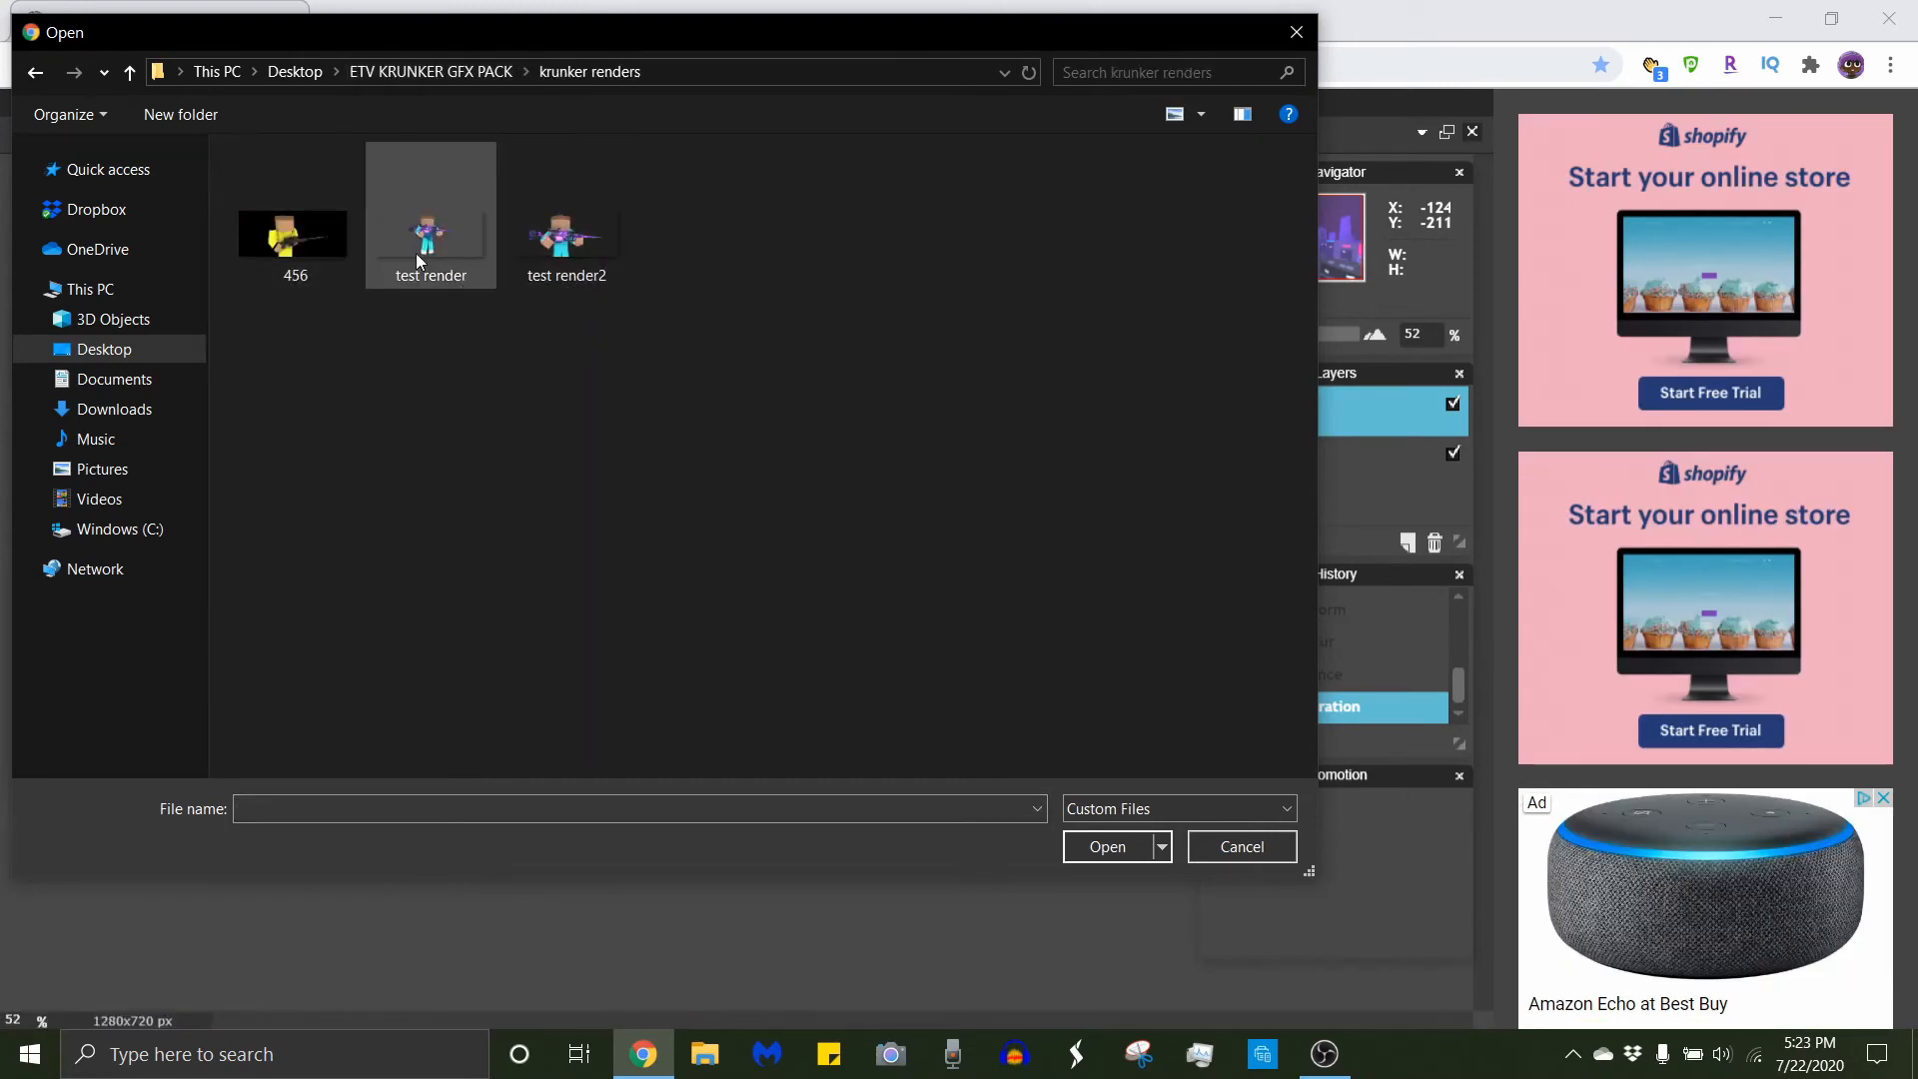
click(562, 270)
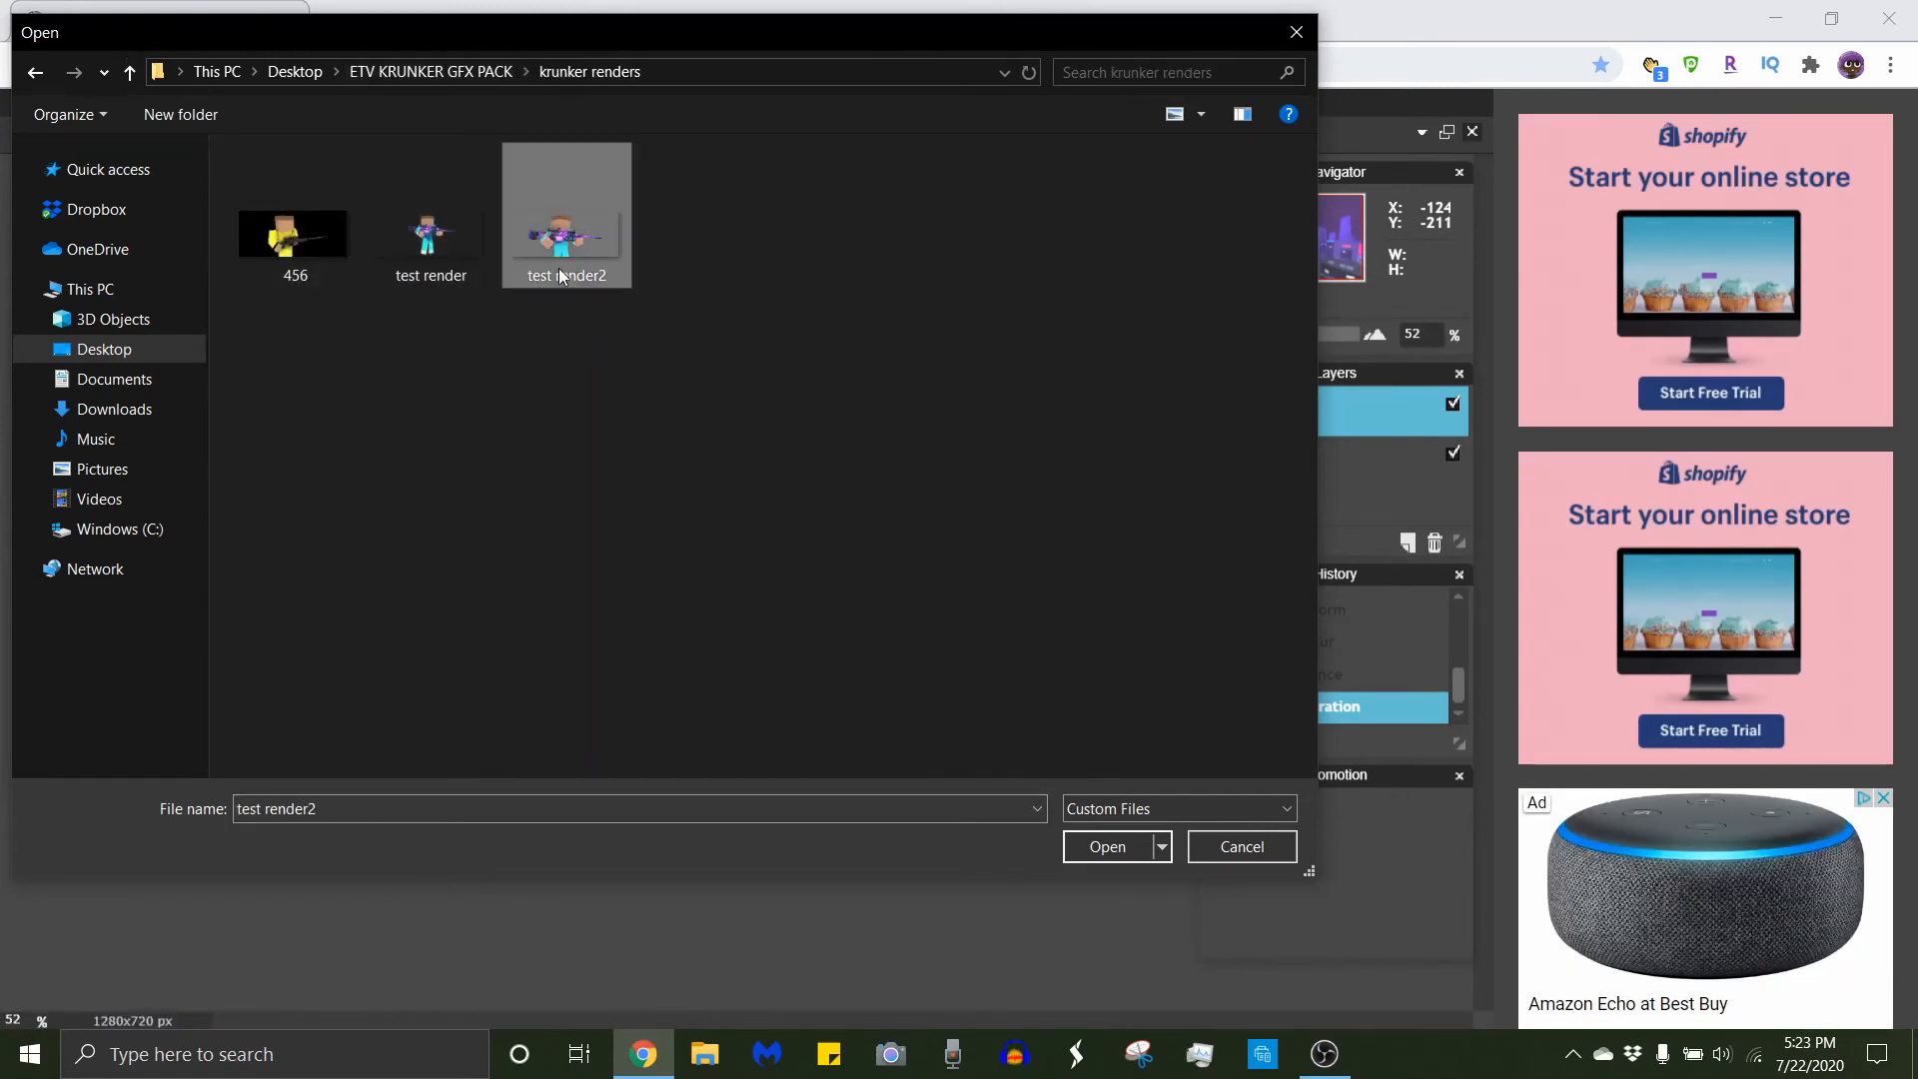
double_click(562, 270)
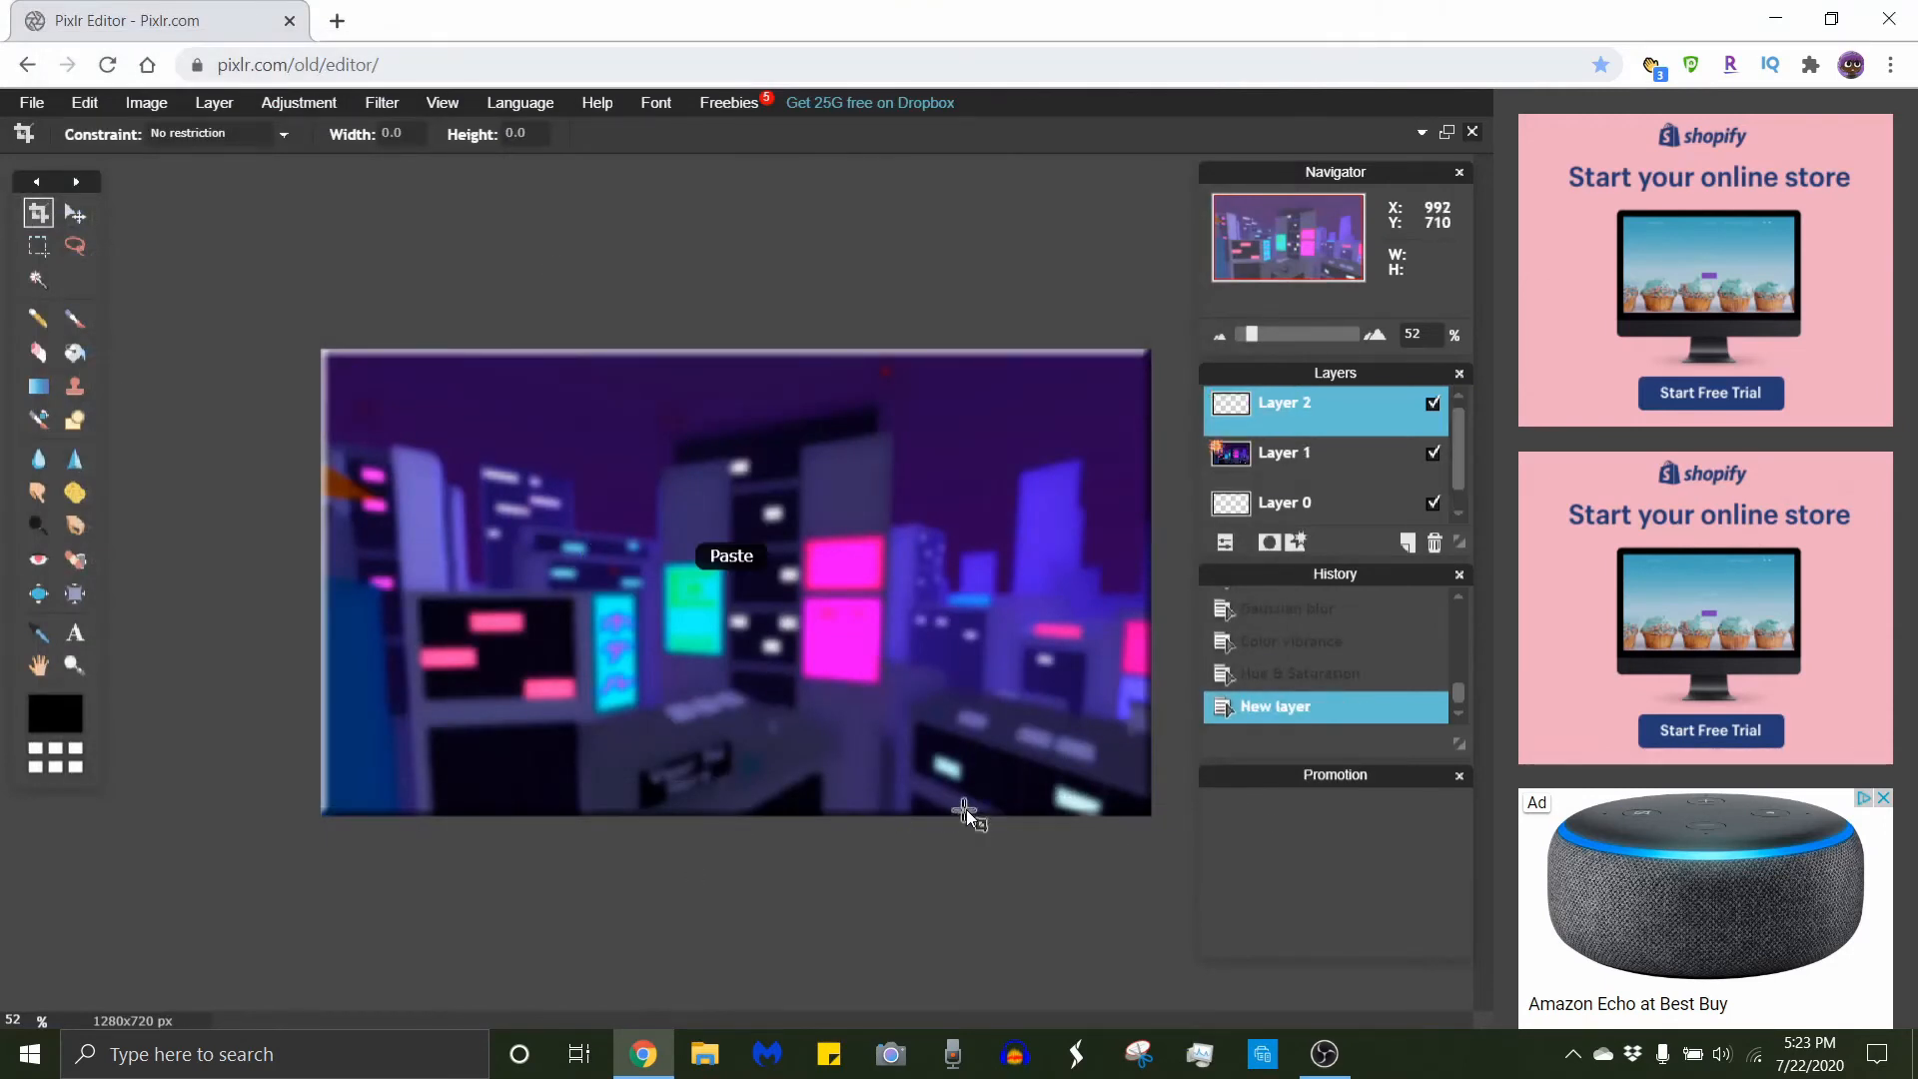
Free-transform the character render, scaling it down and moving it to the middle of the canvas over the city.
click(85, 103)
click(125, 283)
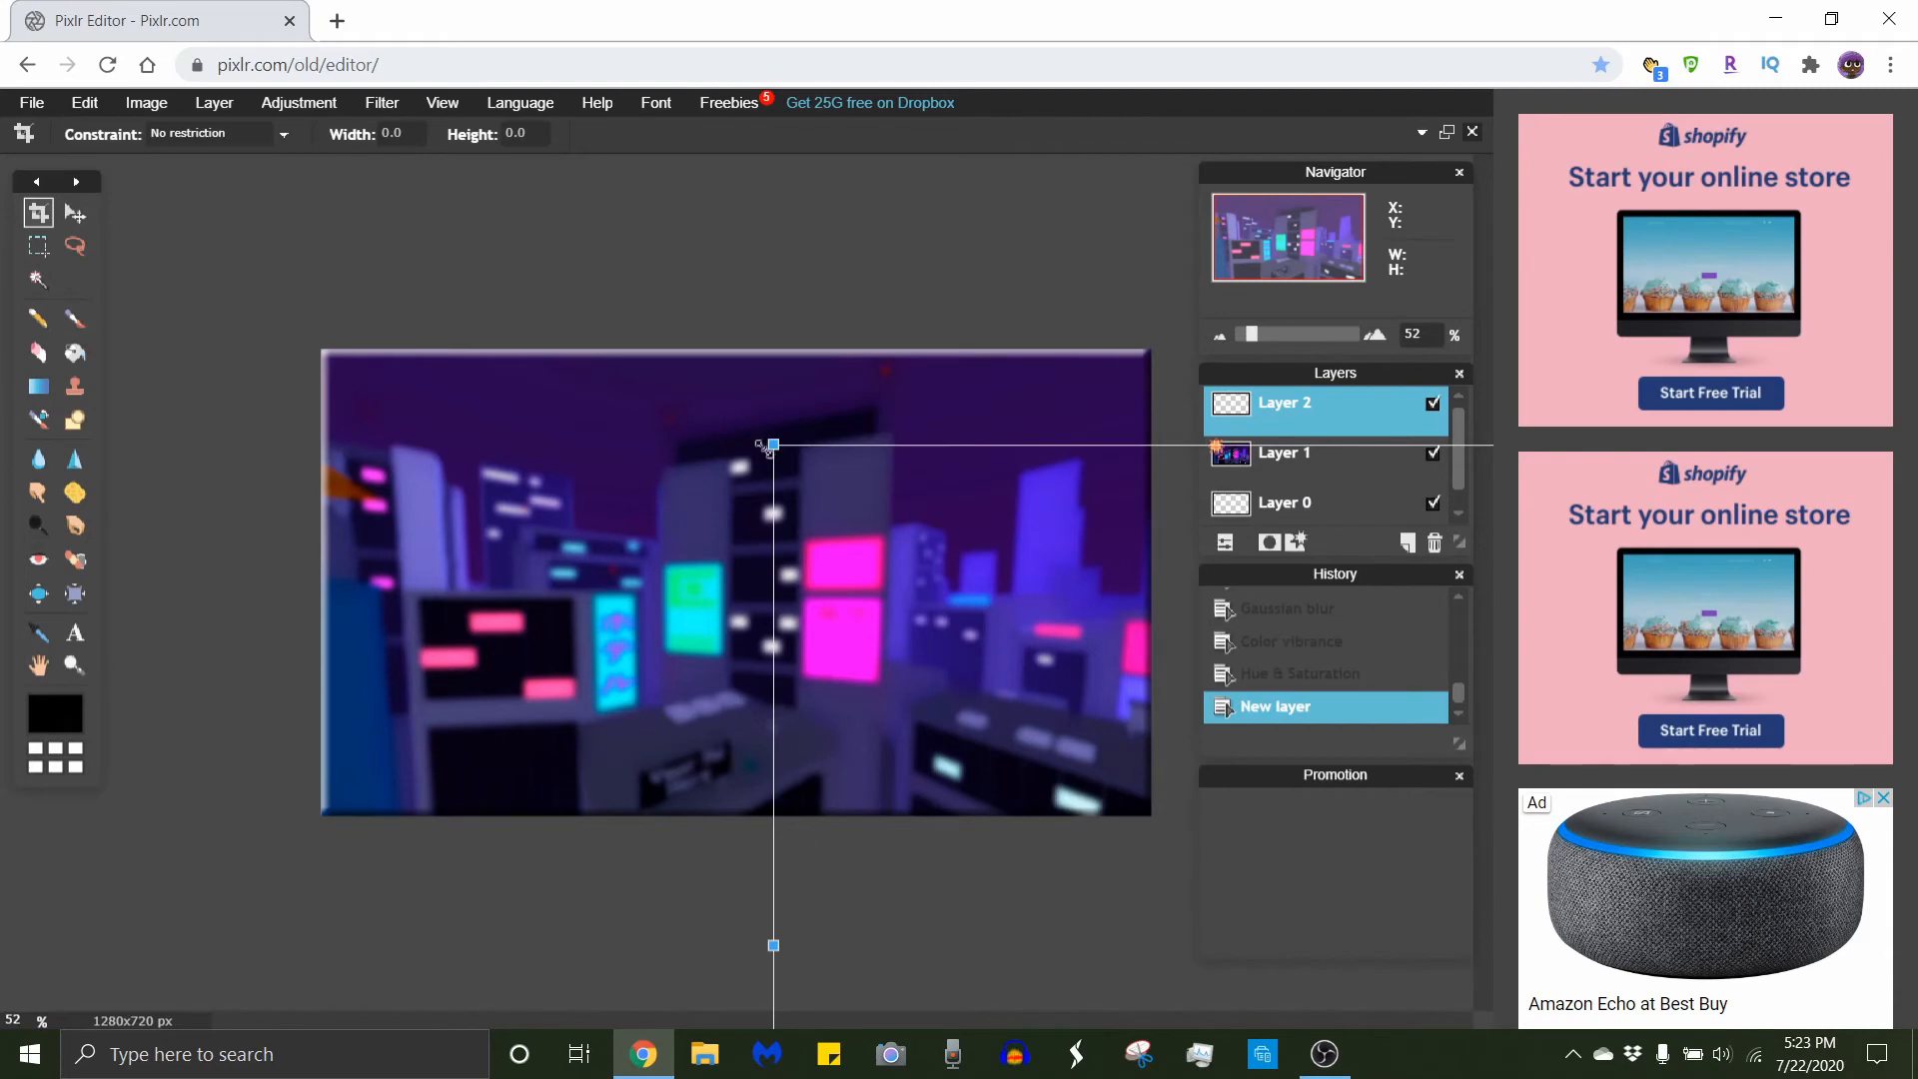
drag(776, 445, 1081, 620)
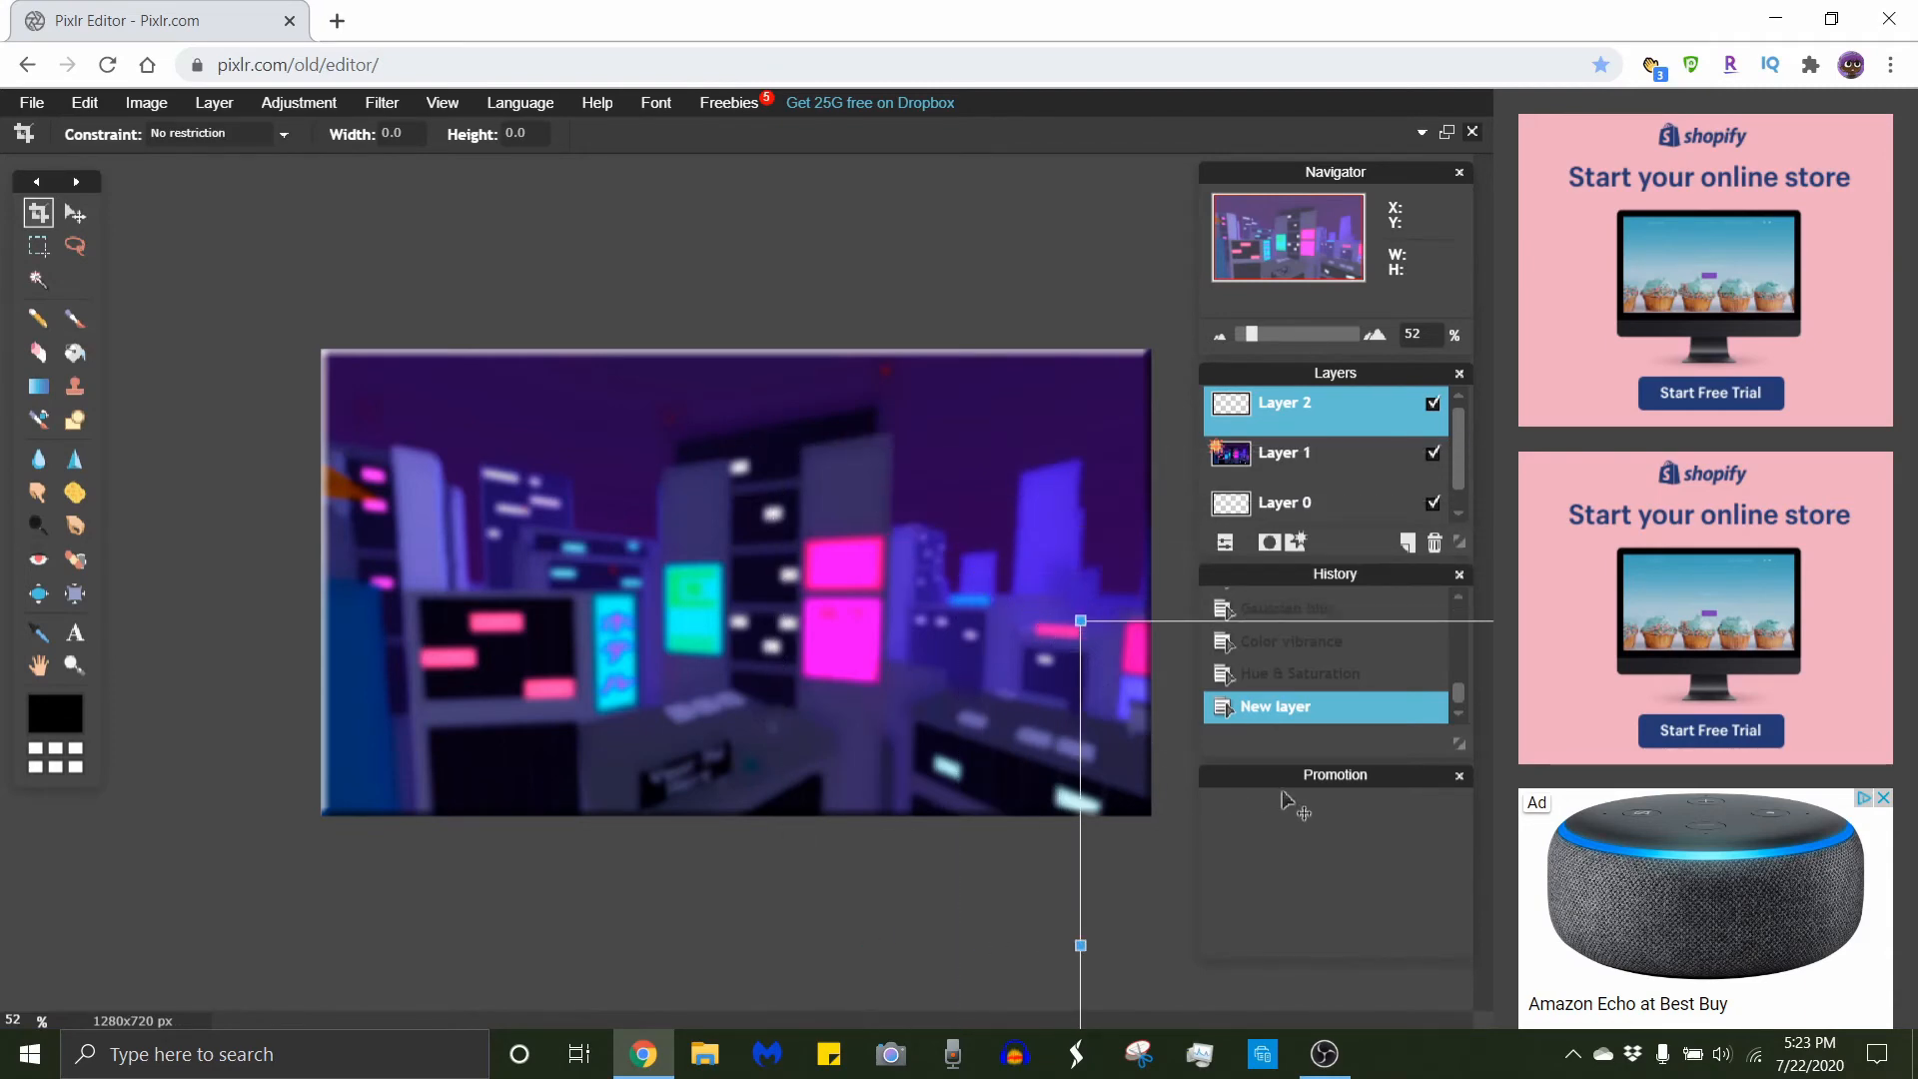
drag(1288, 799, 586, 492)
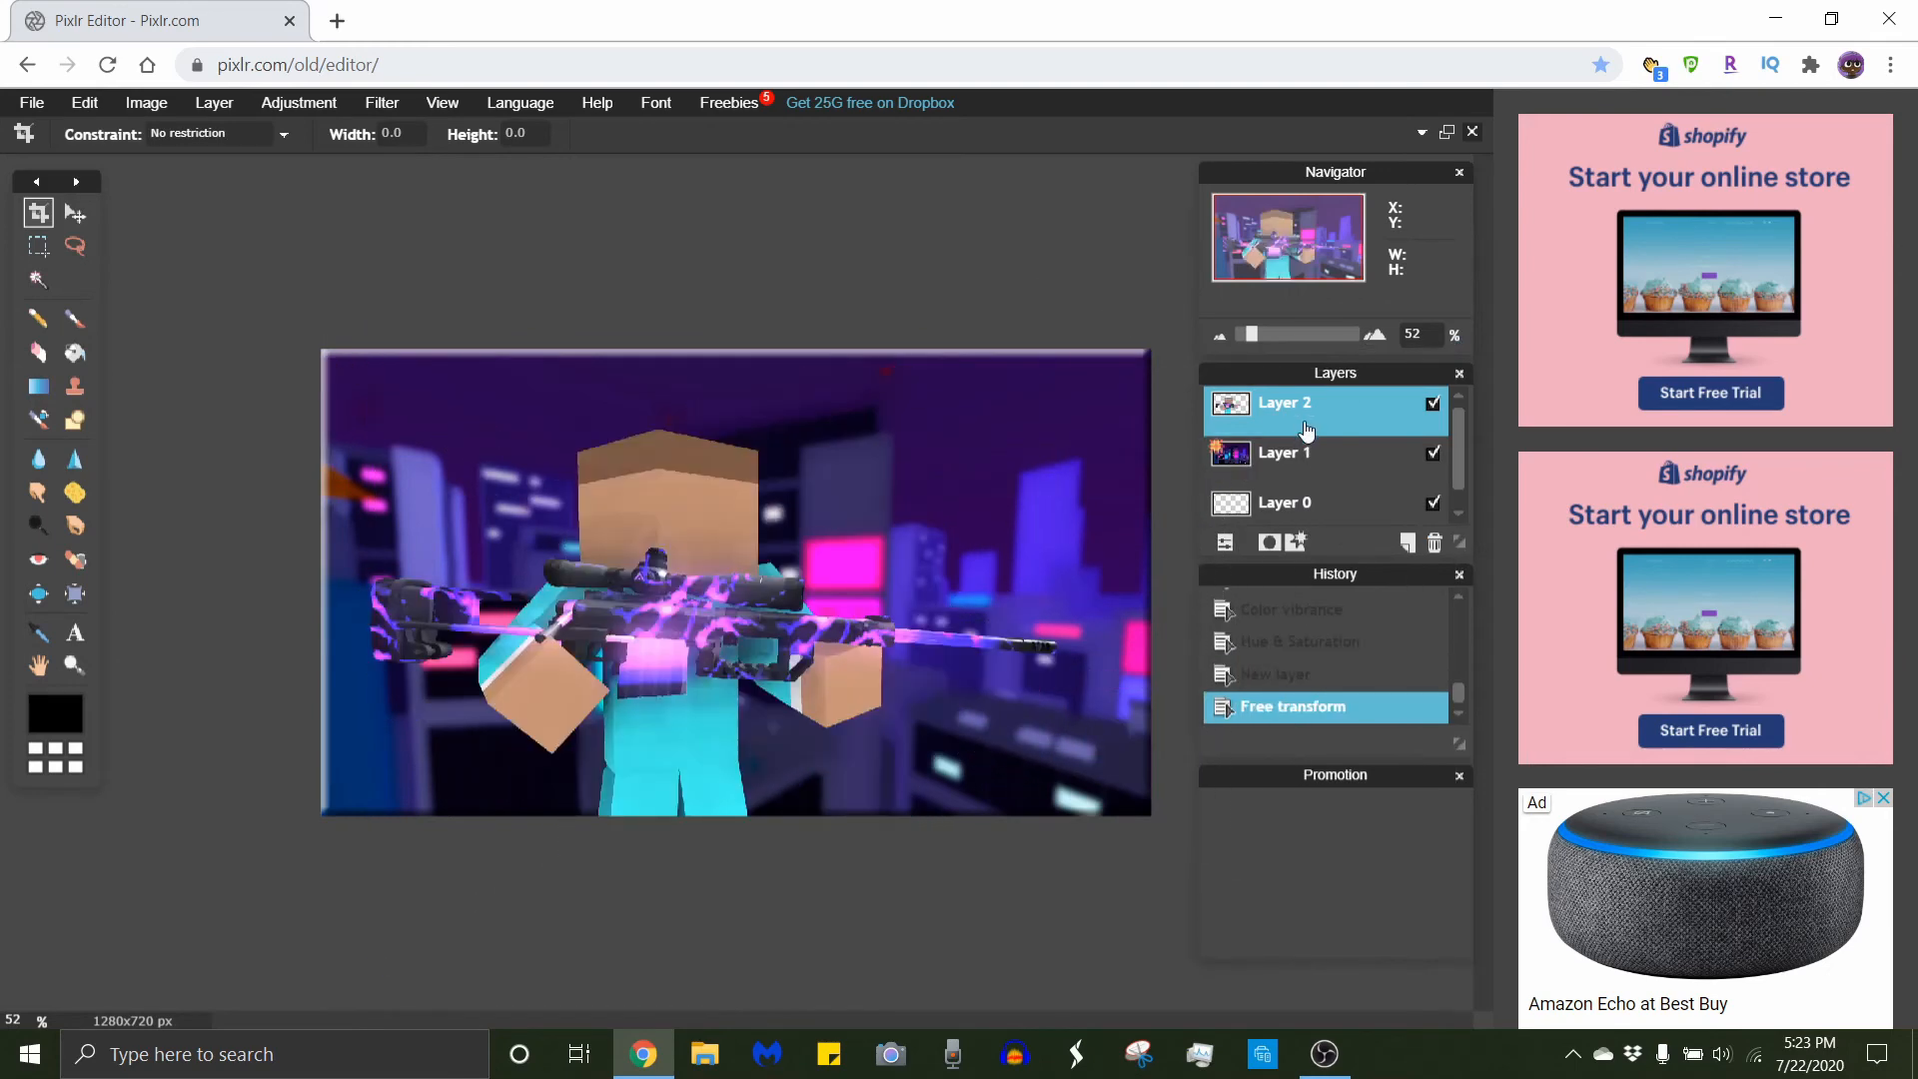
Add a drop shadow layer style to the character layer.
right_click(1300, 411)
click(1398, 651)
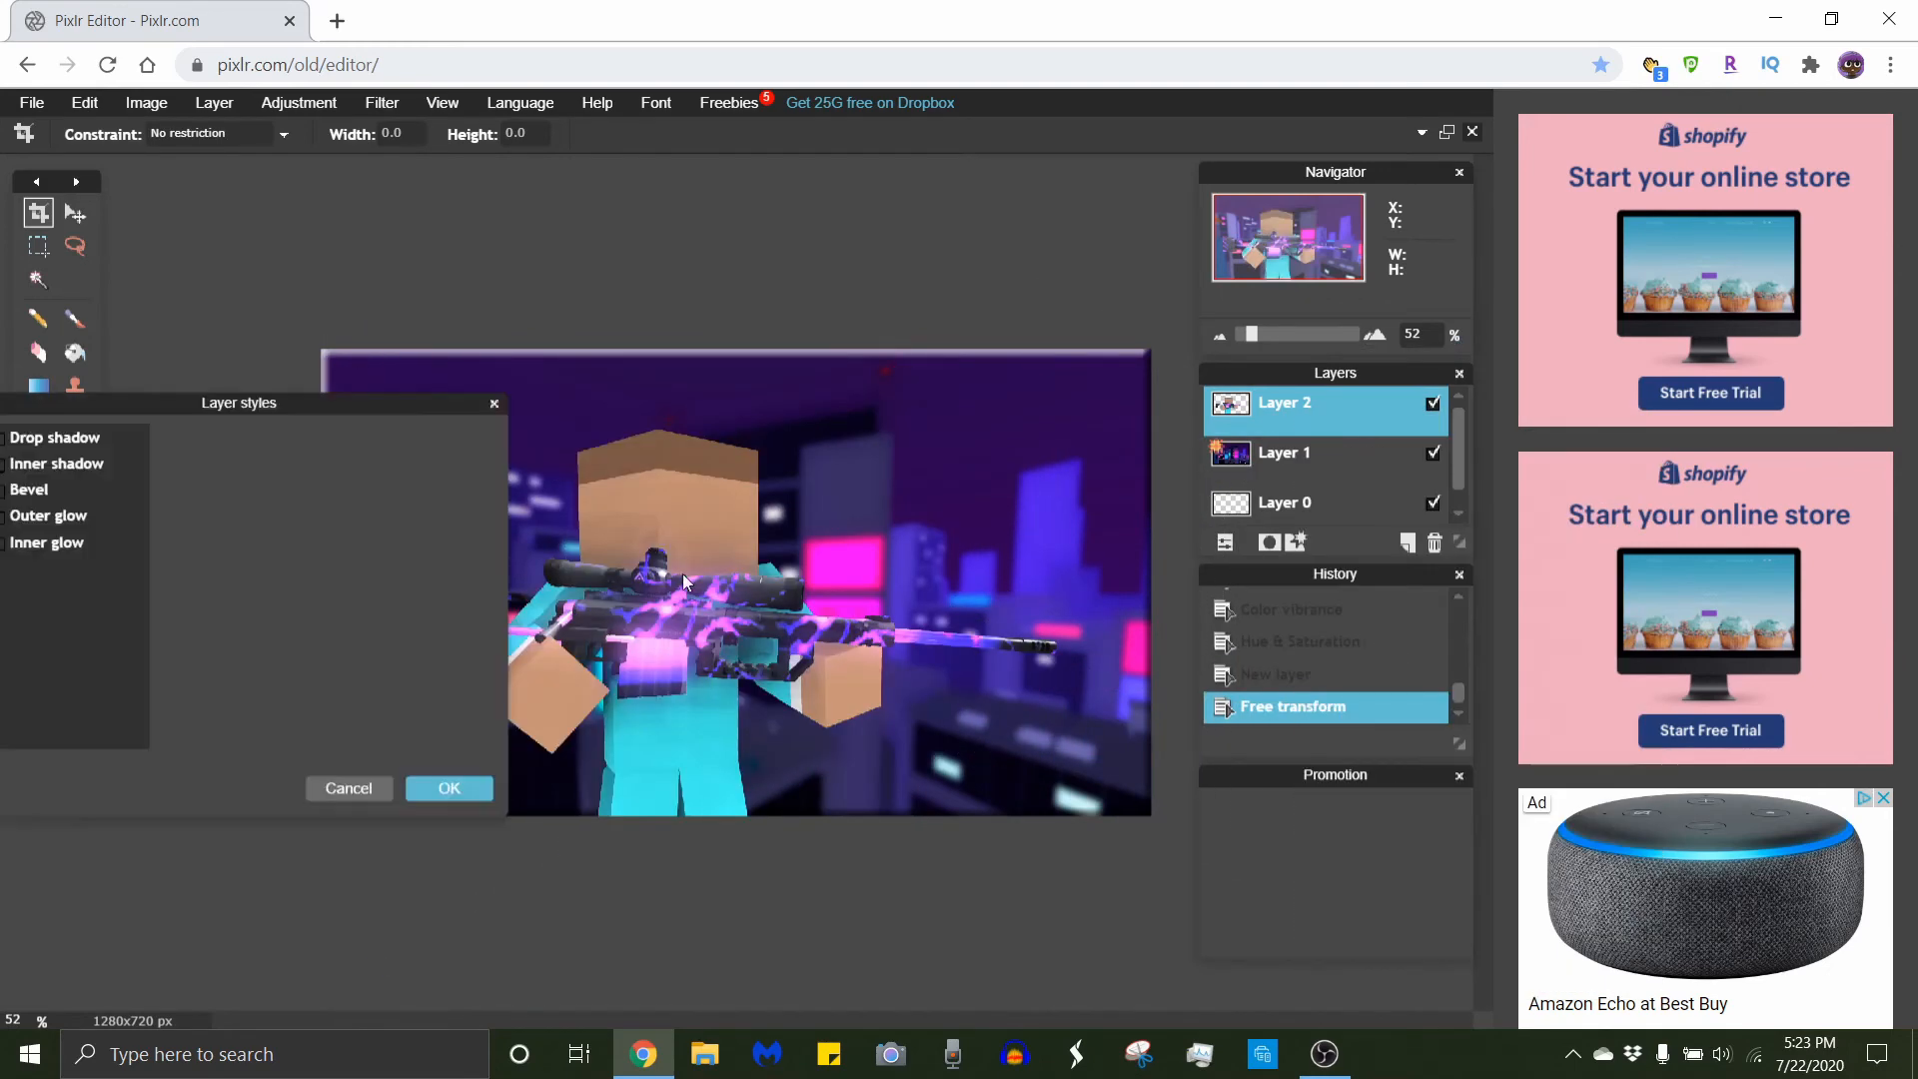
click(4, 438)
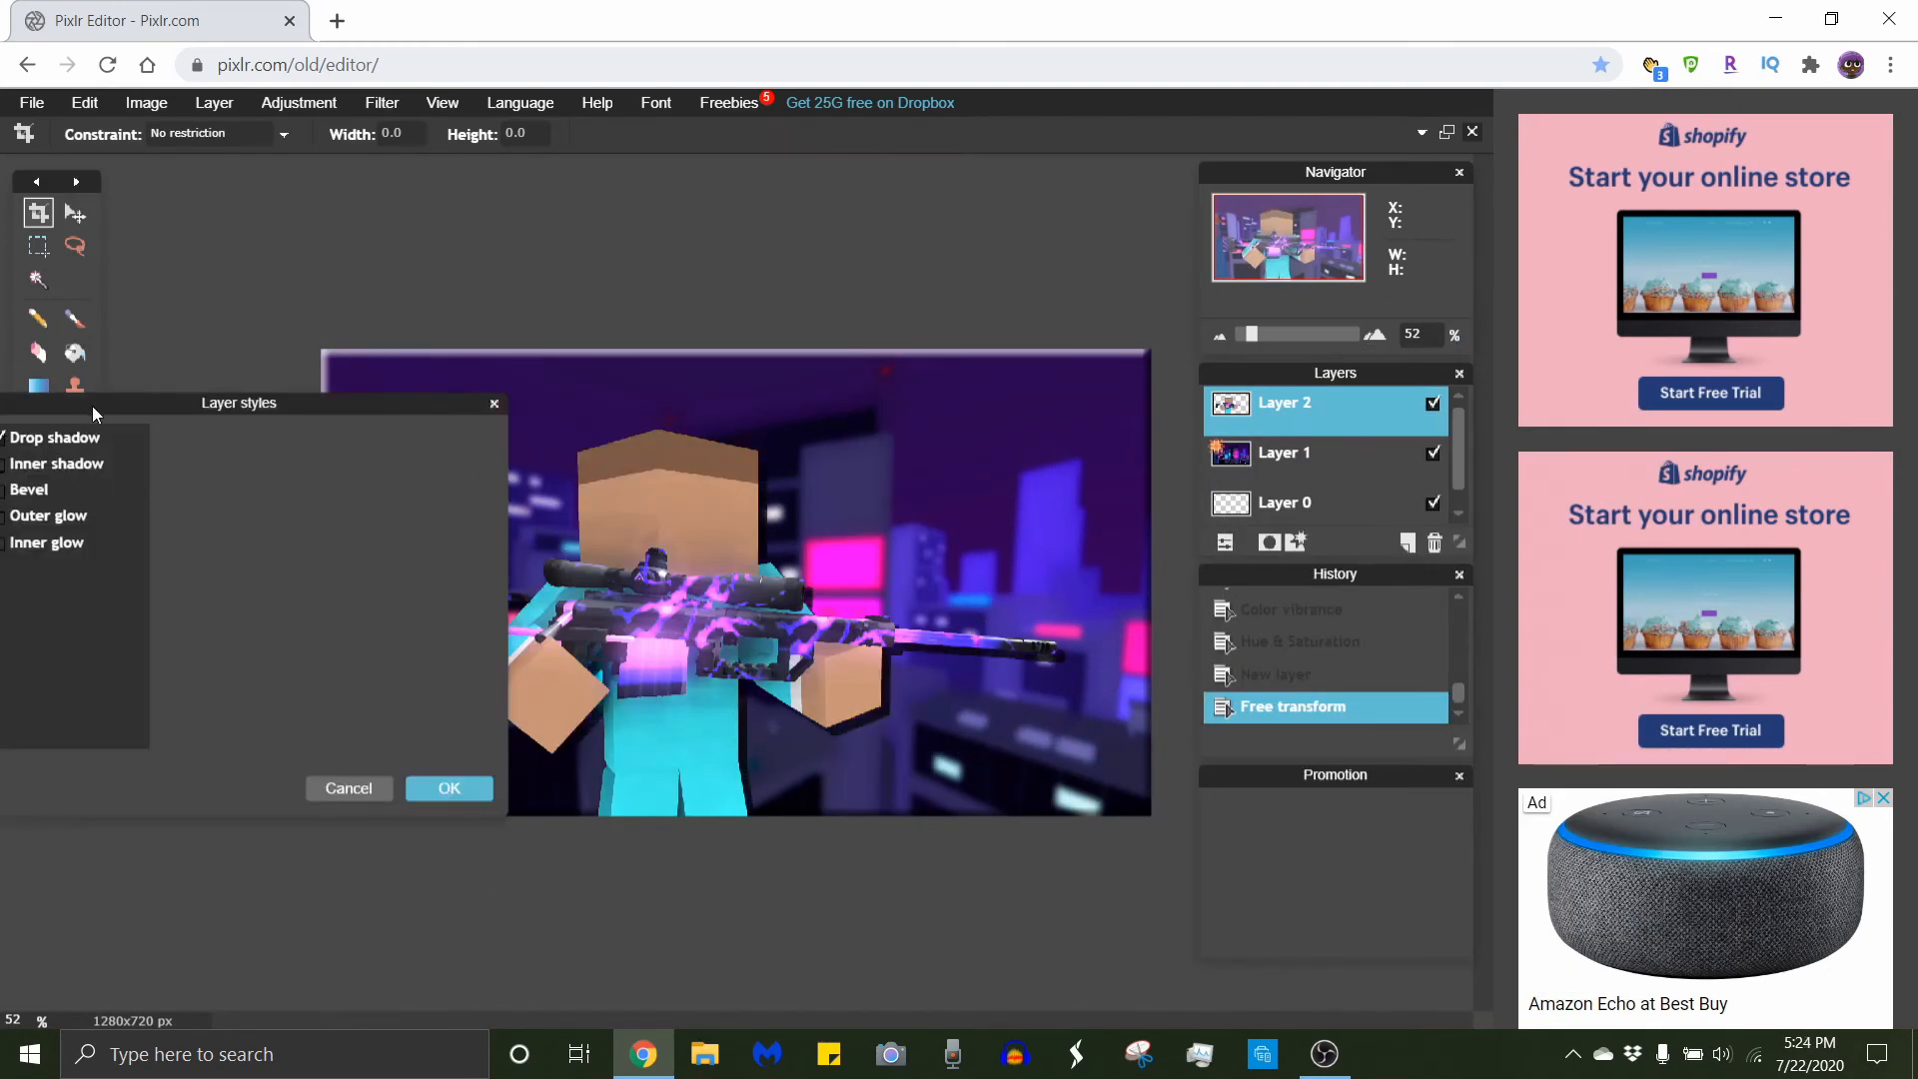
drag(92, 406, 1106, 152)
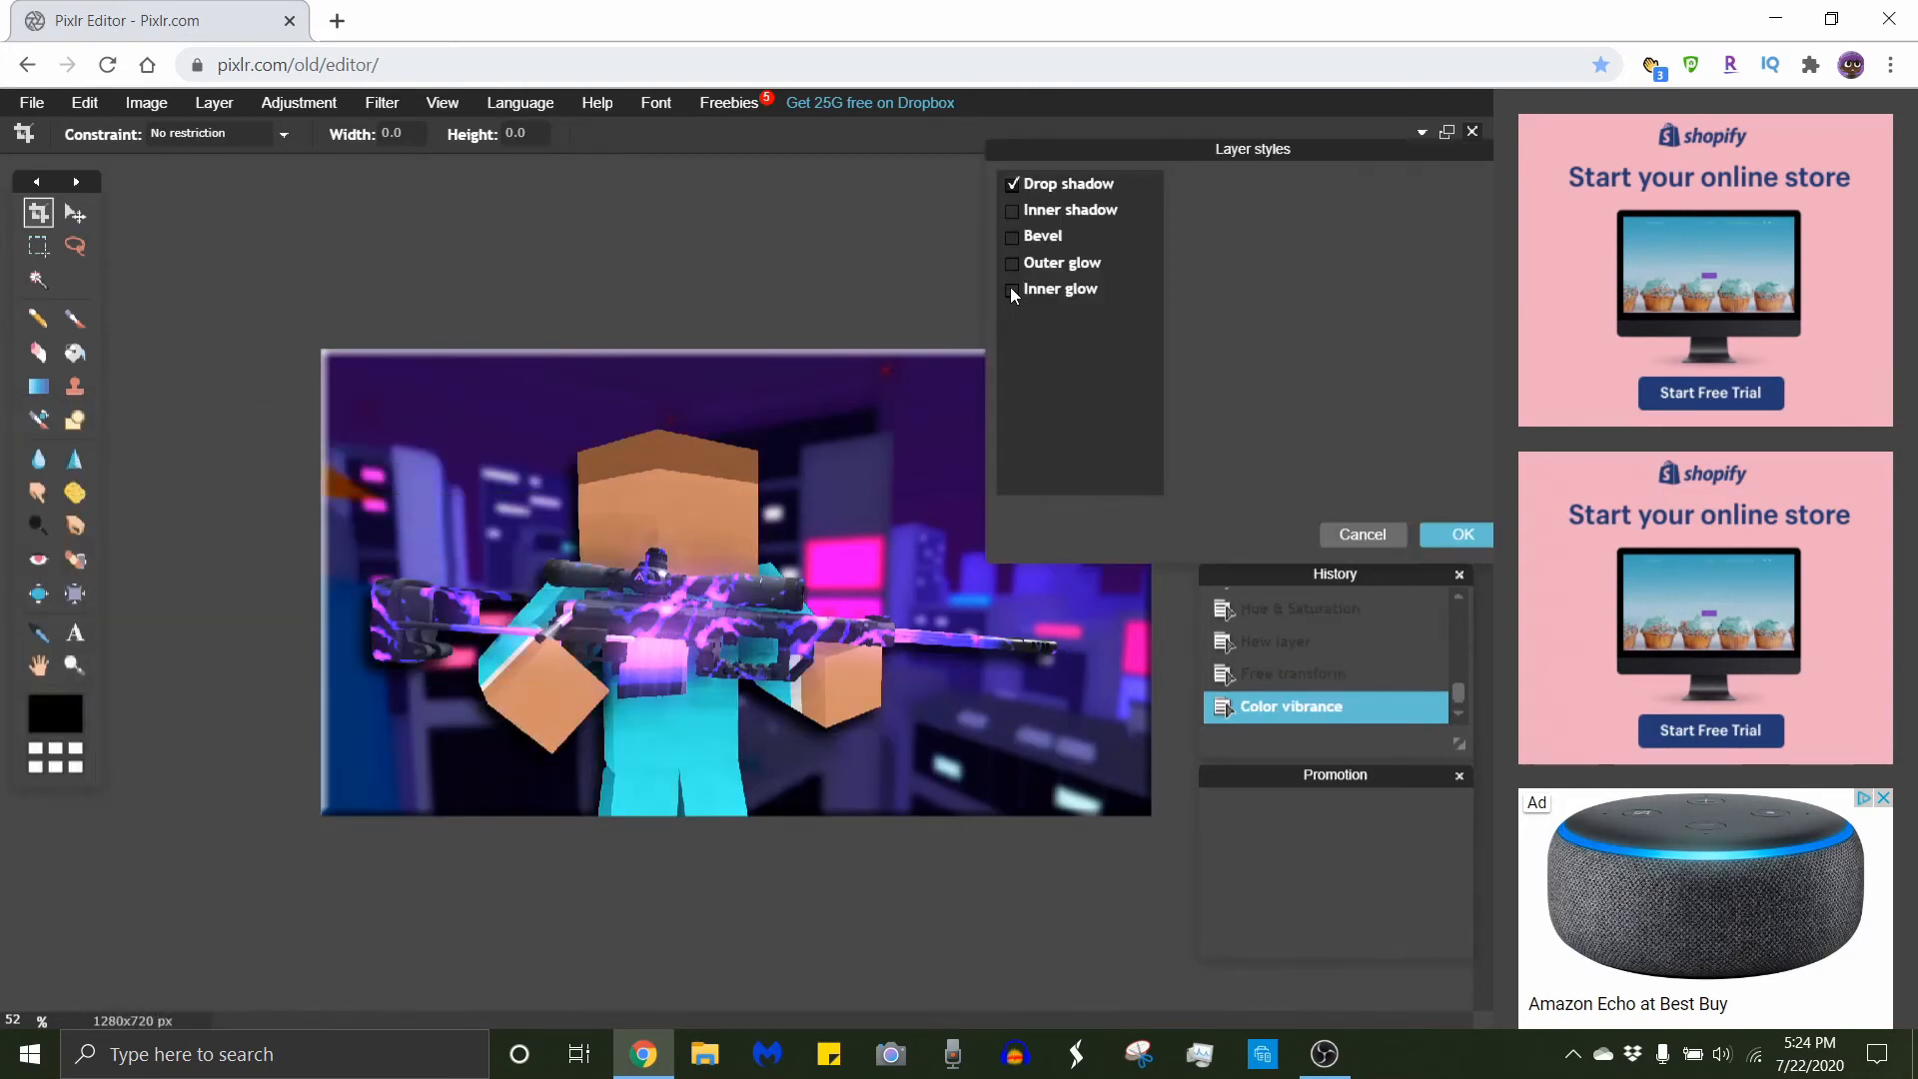
Enable an outer glow on the character layer, leaving inner glow off, and choose the glow color.
click(1012, 291)
click(1012, 291)
click(1012, 265)
click(1082, 271)
click(1333, 318)
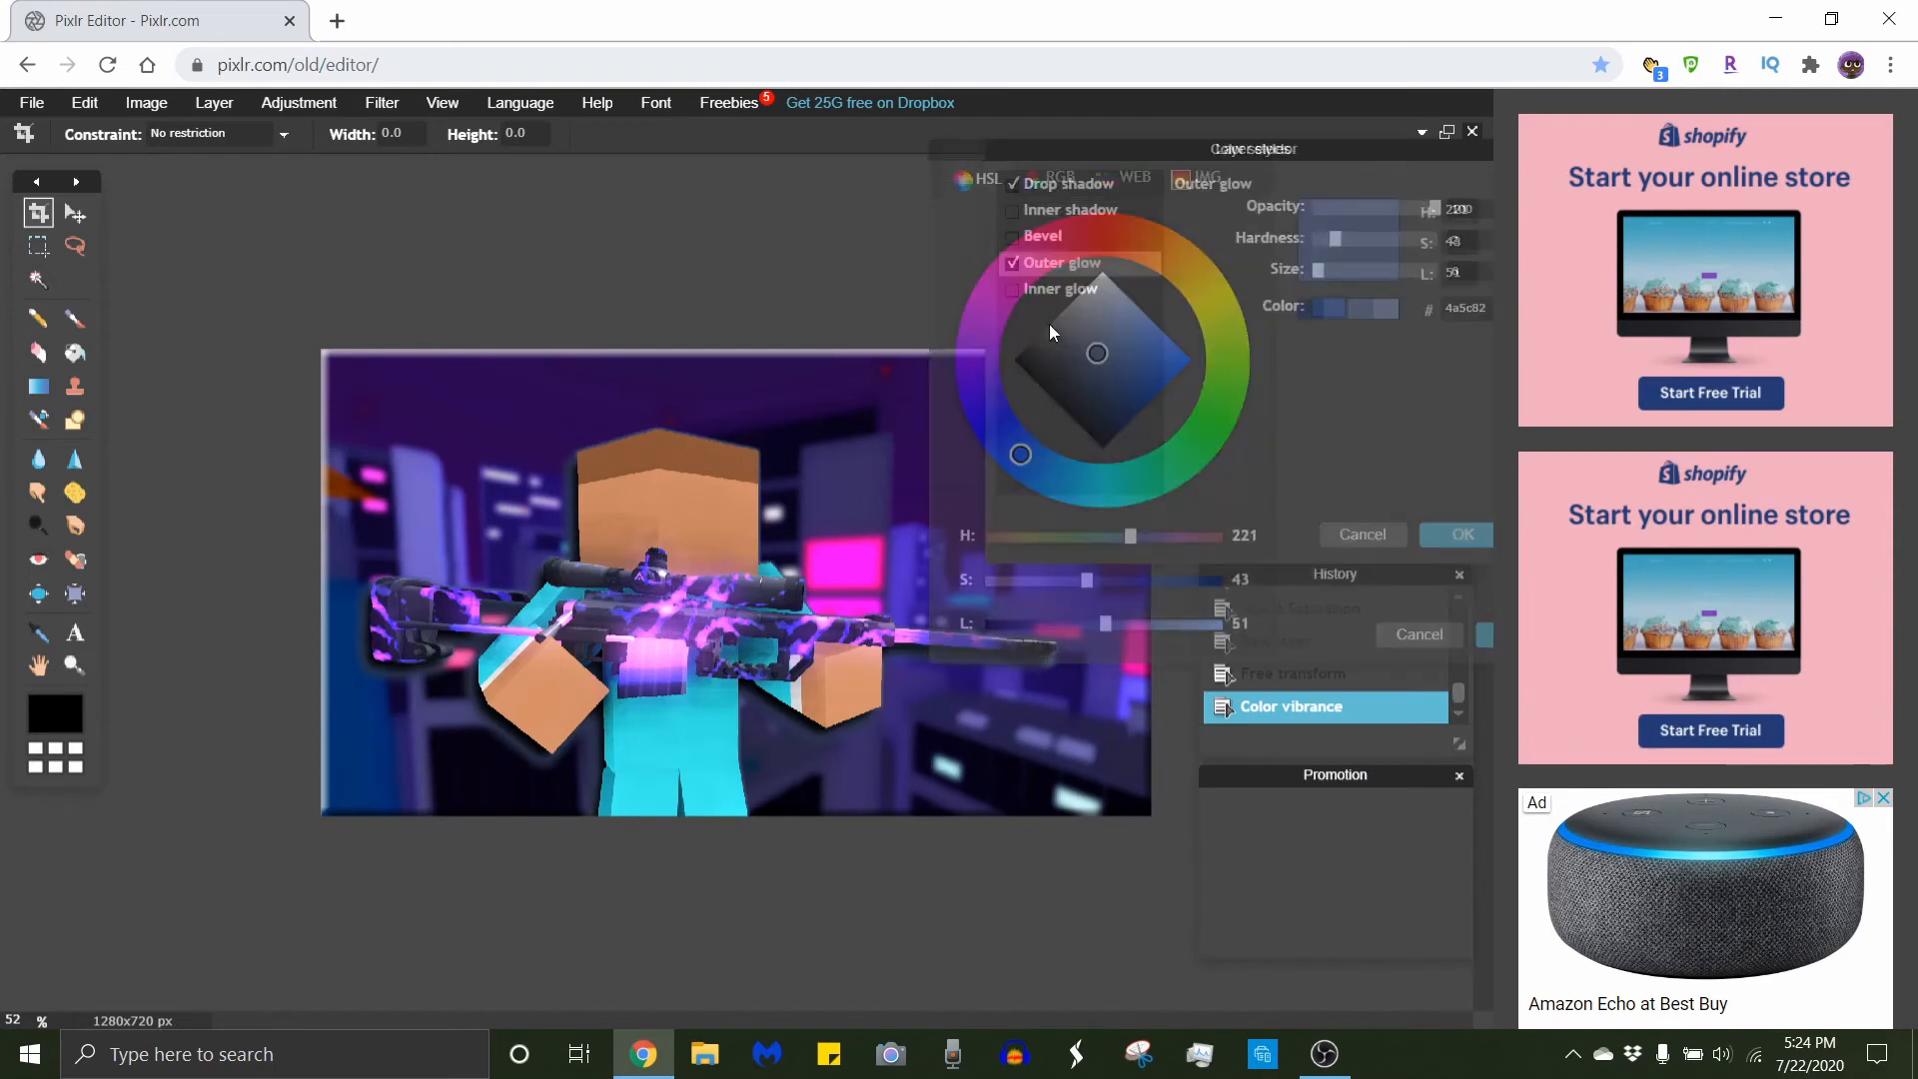
click(1487, 636)
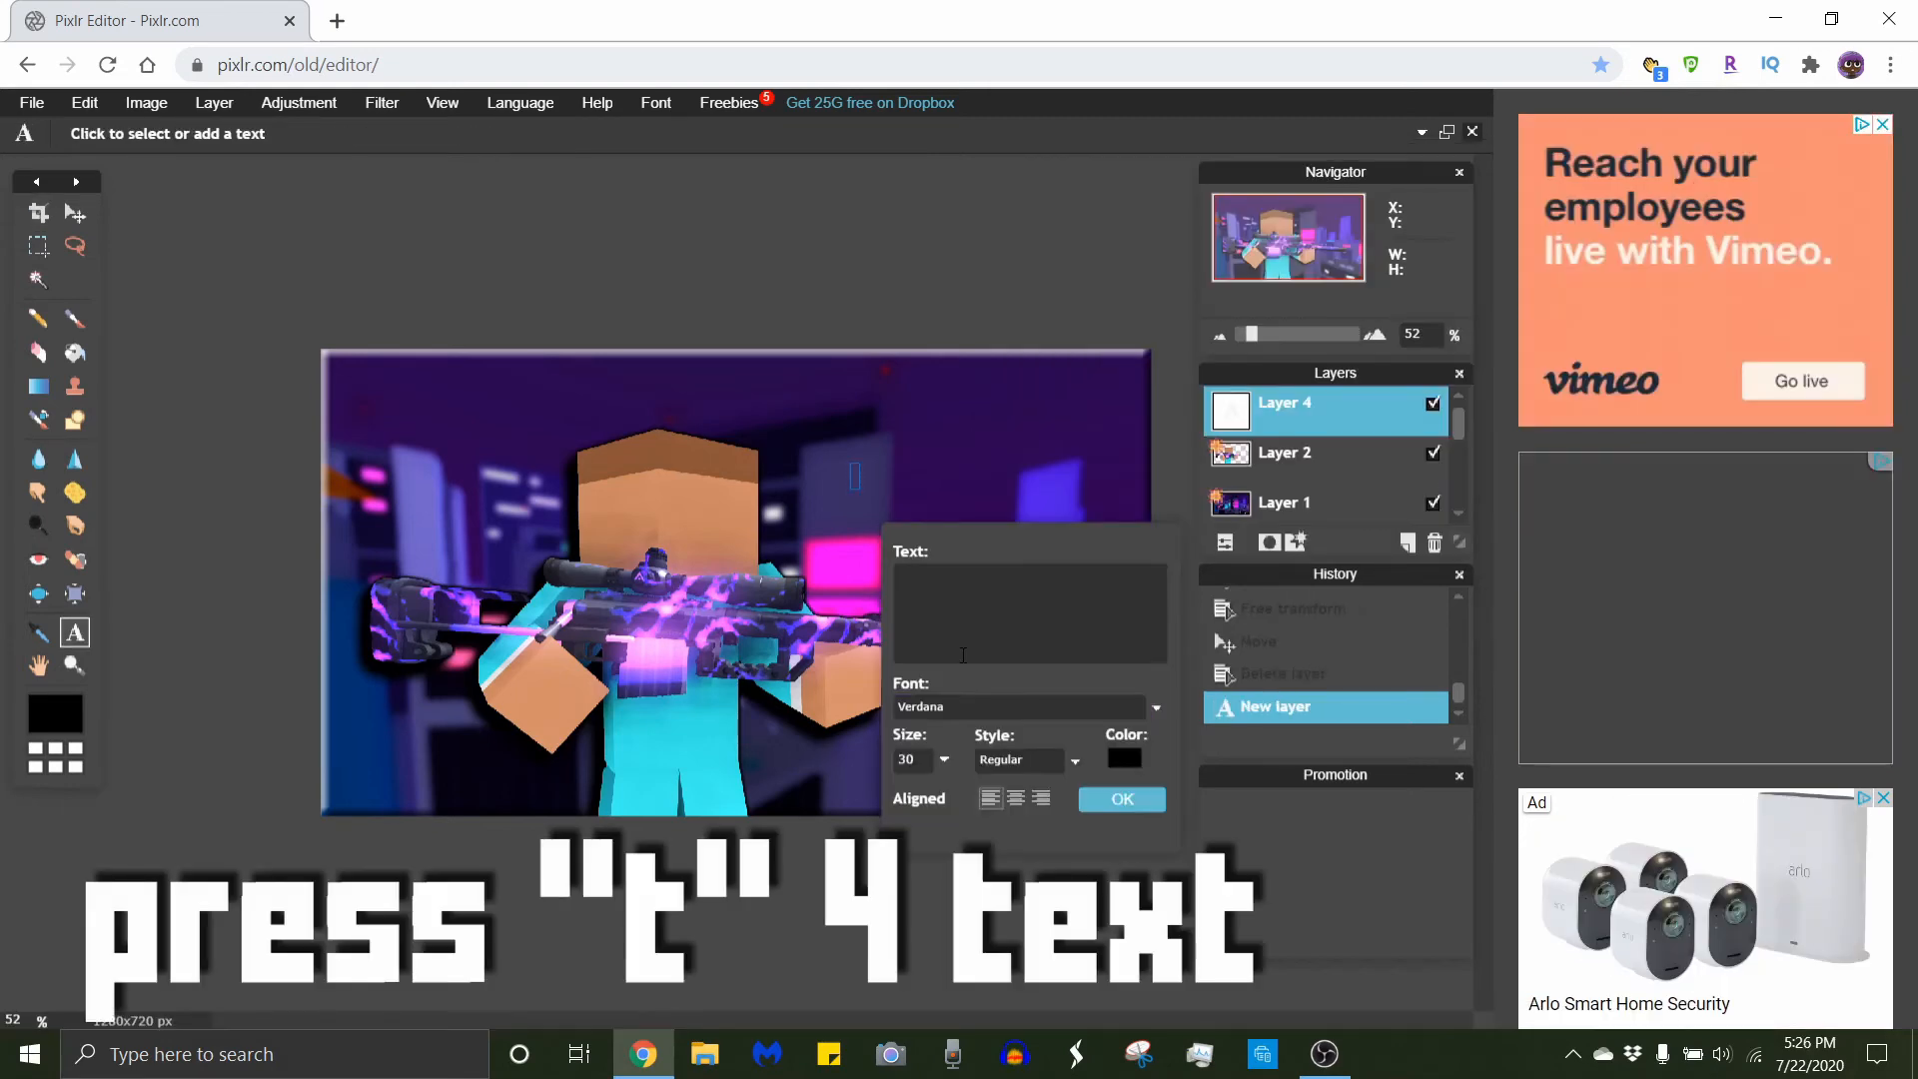
Enter placeholder text beside the character's head and format it in white with the FFF Forward font.
text(fshf)
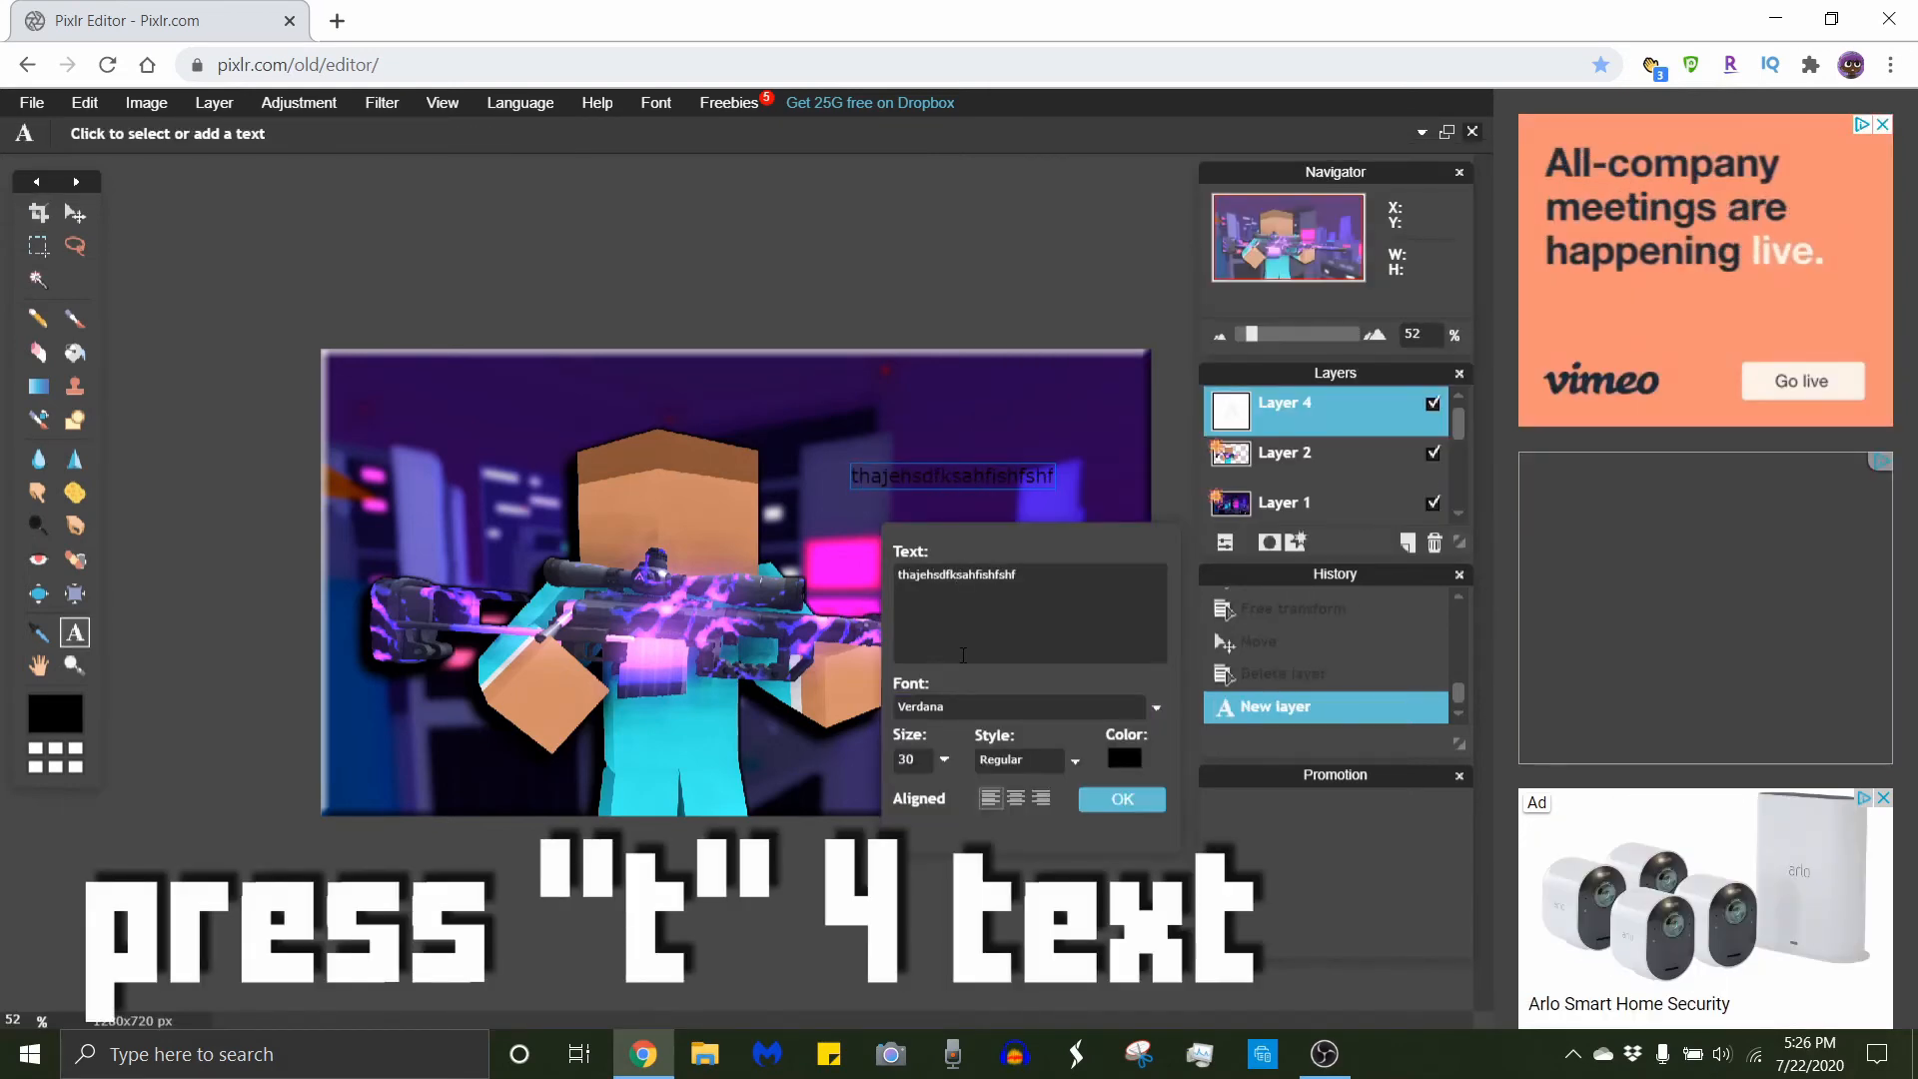
click(1124, 758)
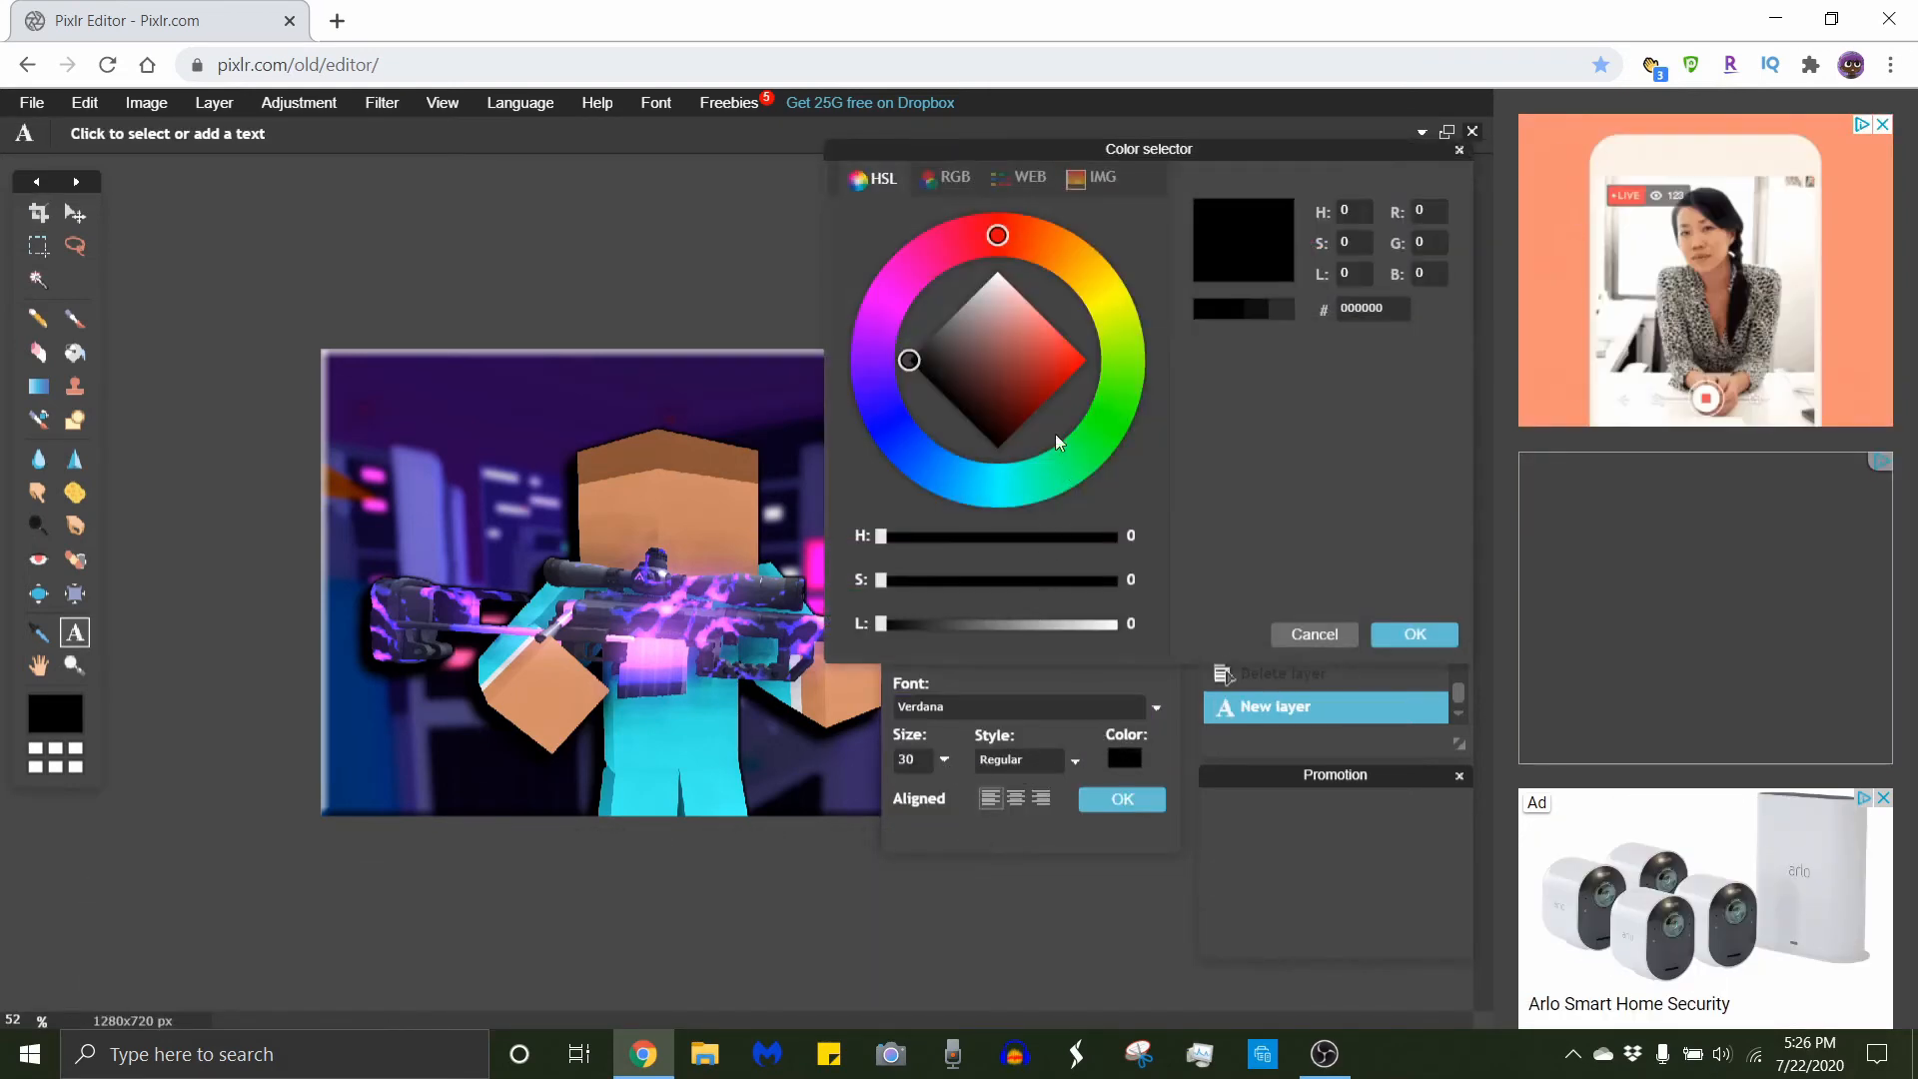
drag(1025, 350, 1002, 245)
click(1414, 635)
click(1156, 707)
scroll(957, 752, down, 12)
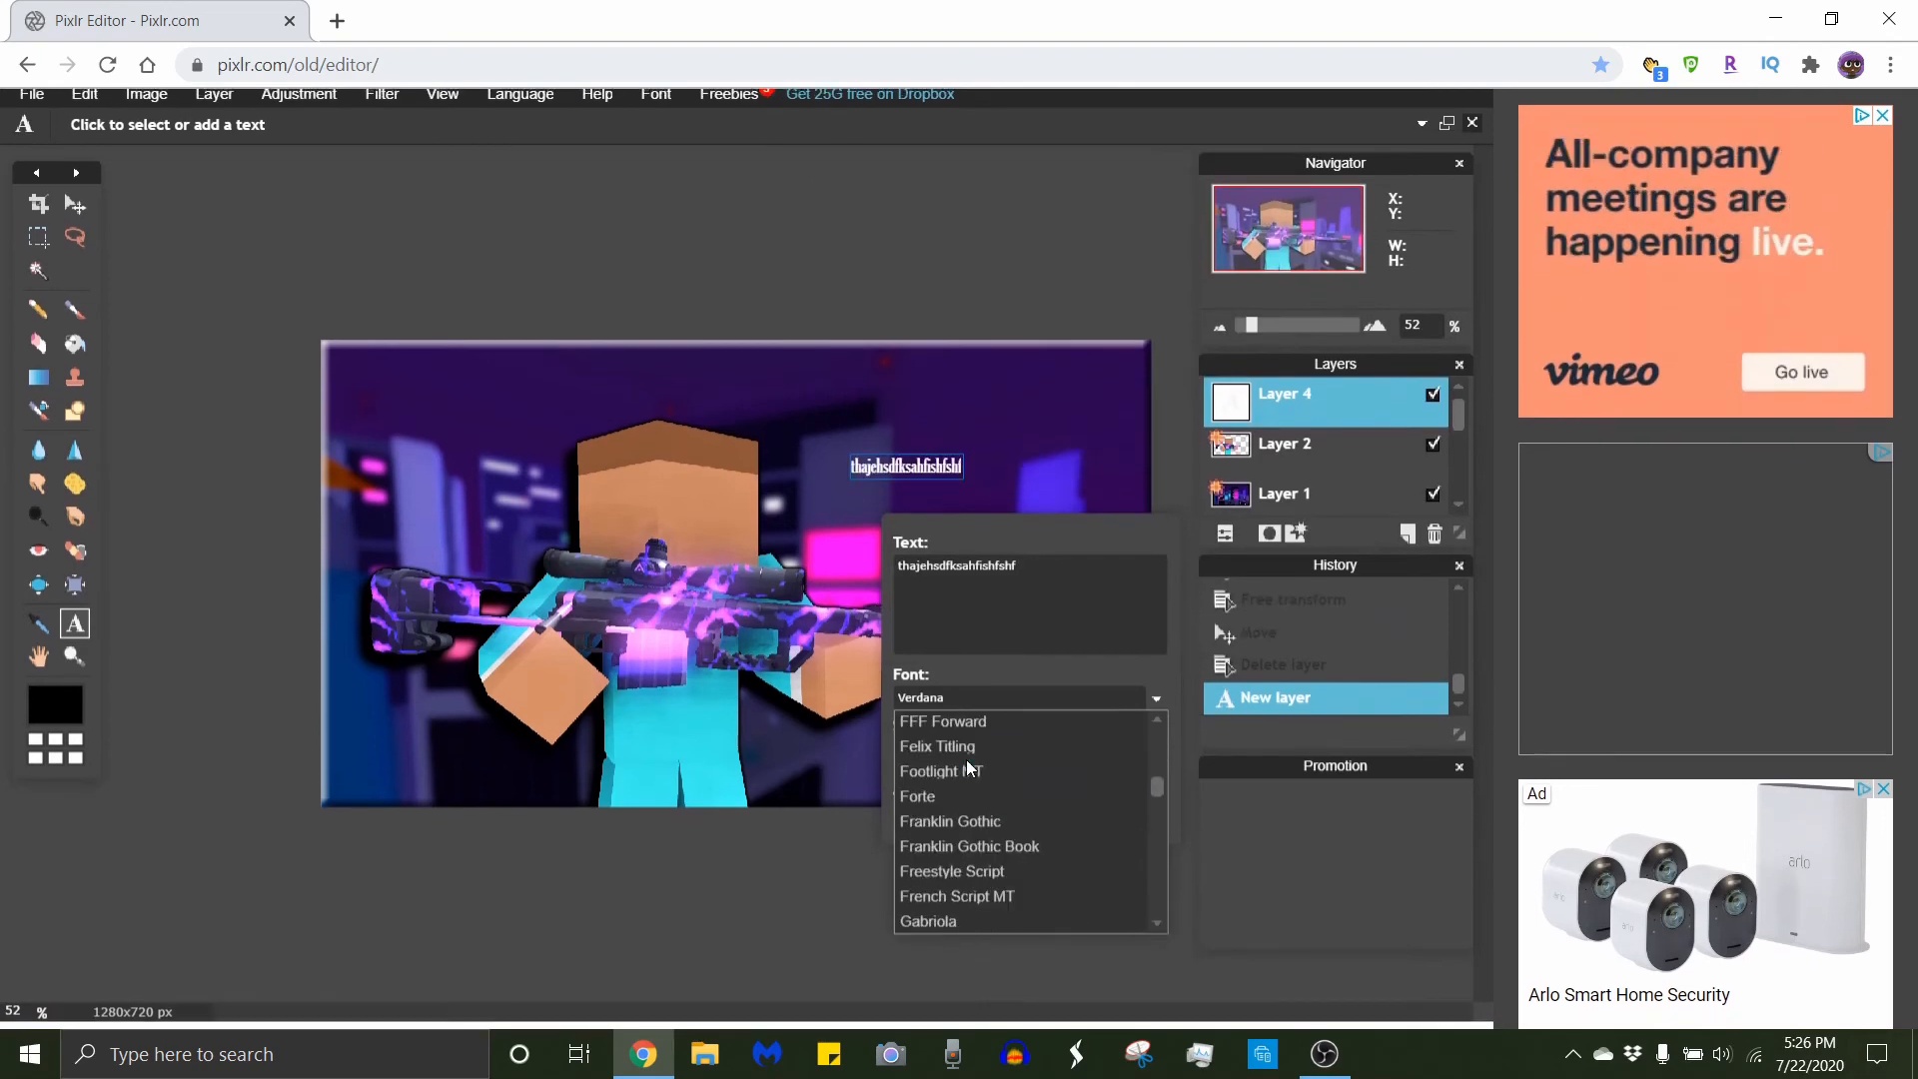
click(957, 730)
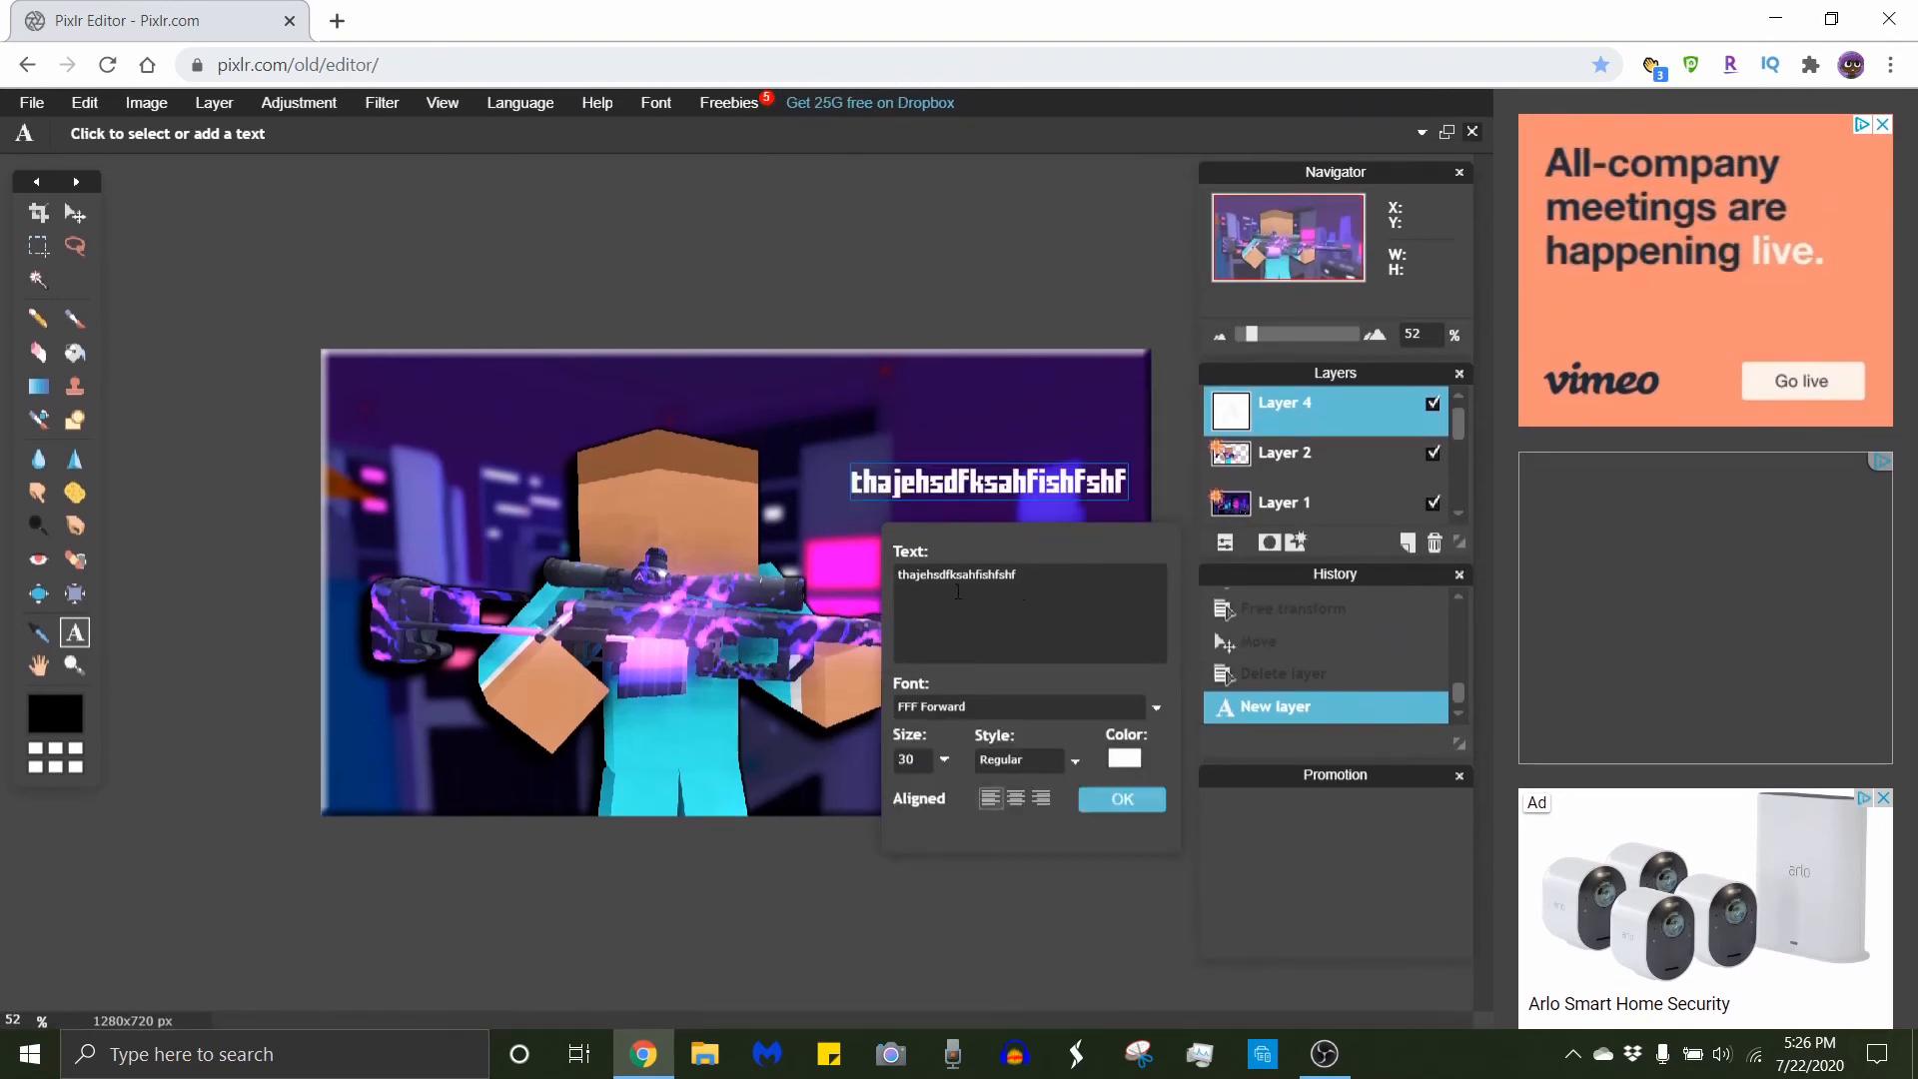
Replace the placeholder text with "idk lol..." and set its size to 85.
key(ctrl+a)
text(idk lol)
key(BackSpace)
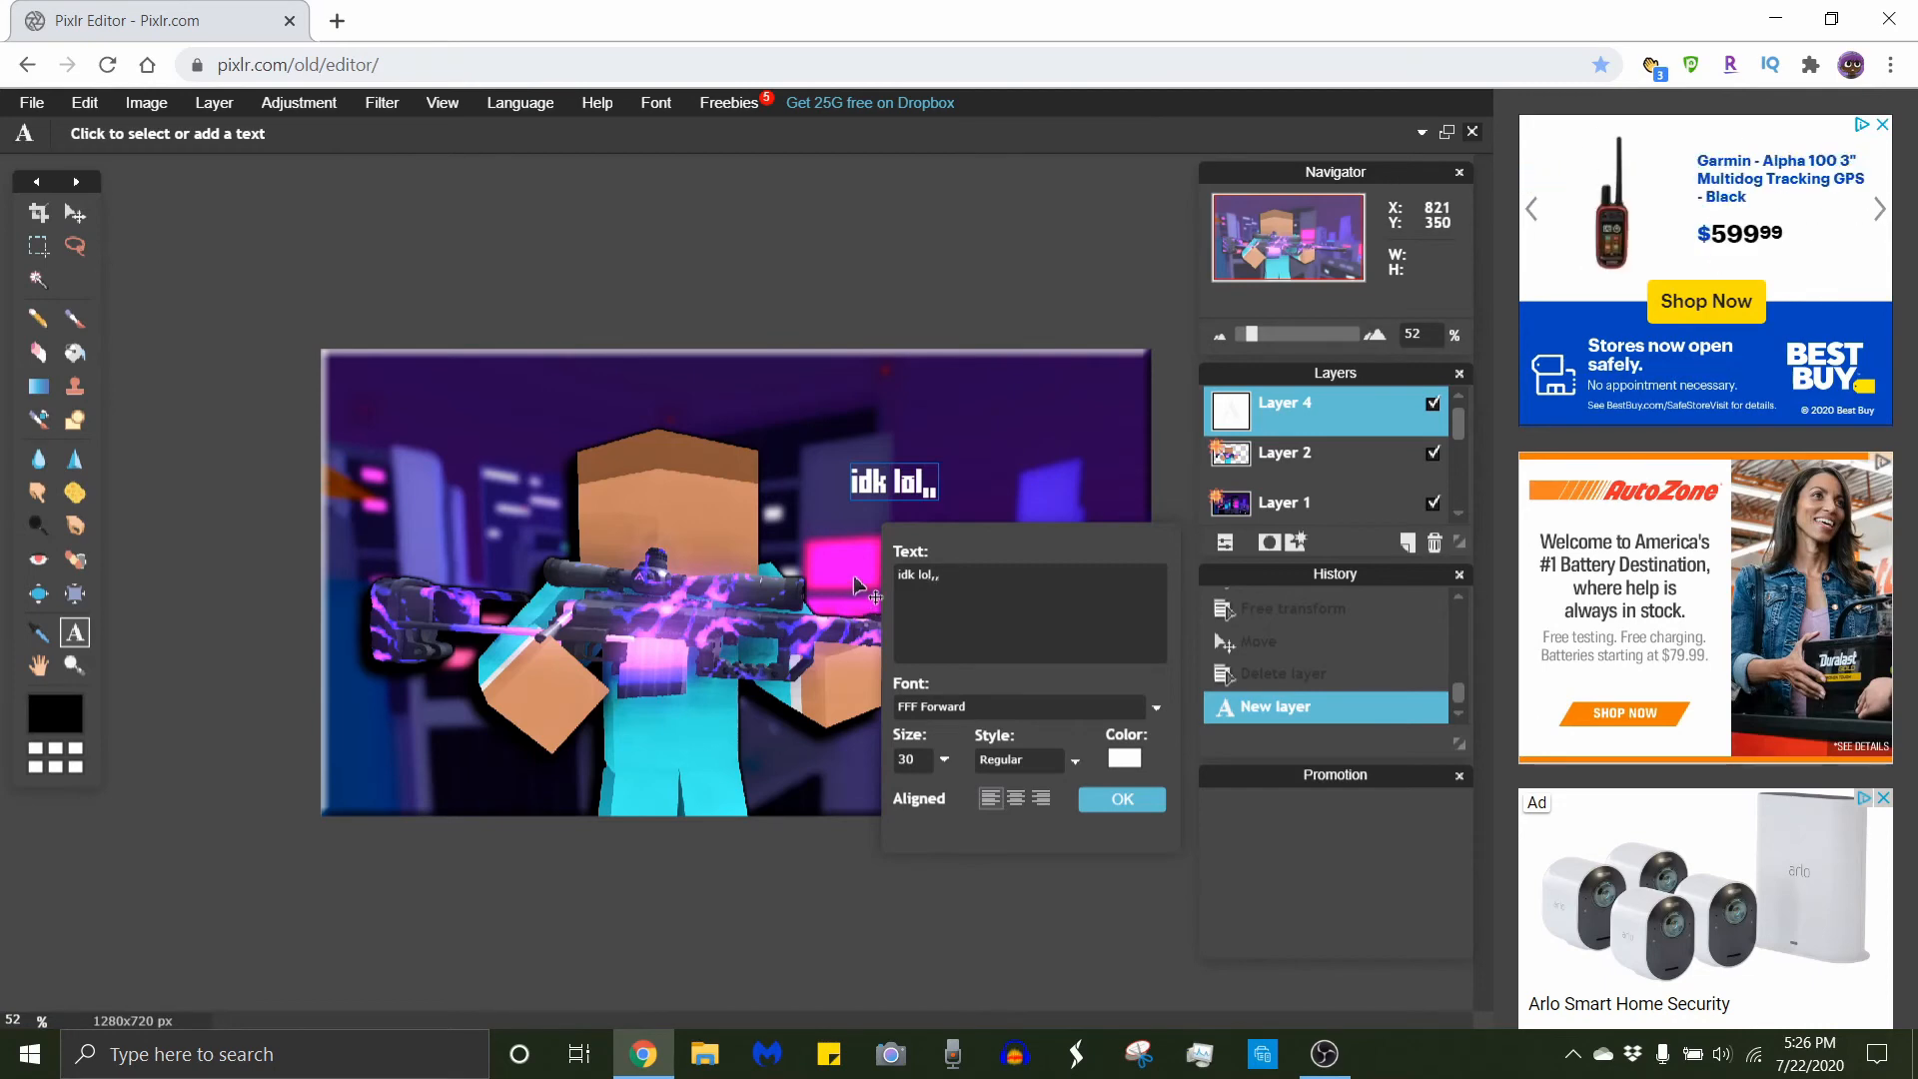
click(945, 763)
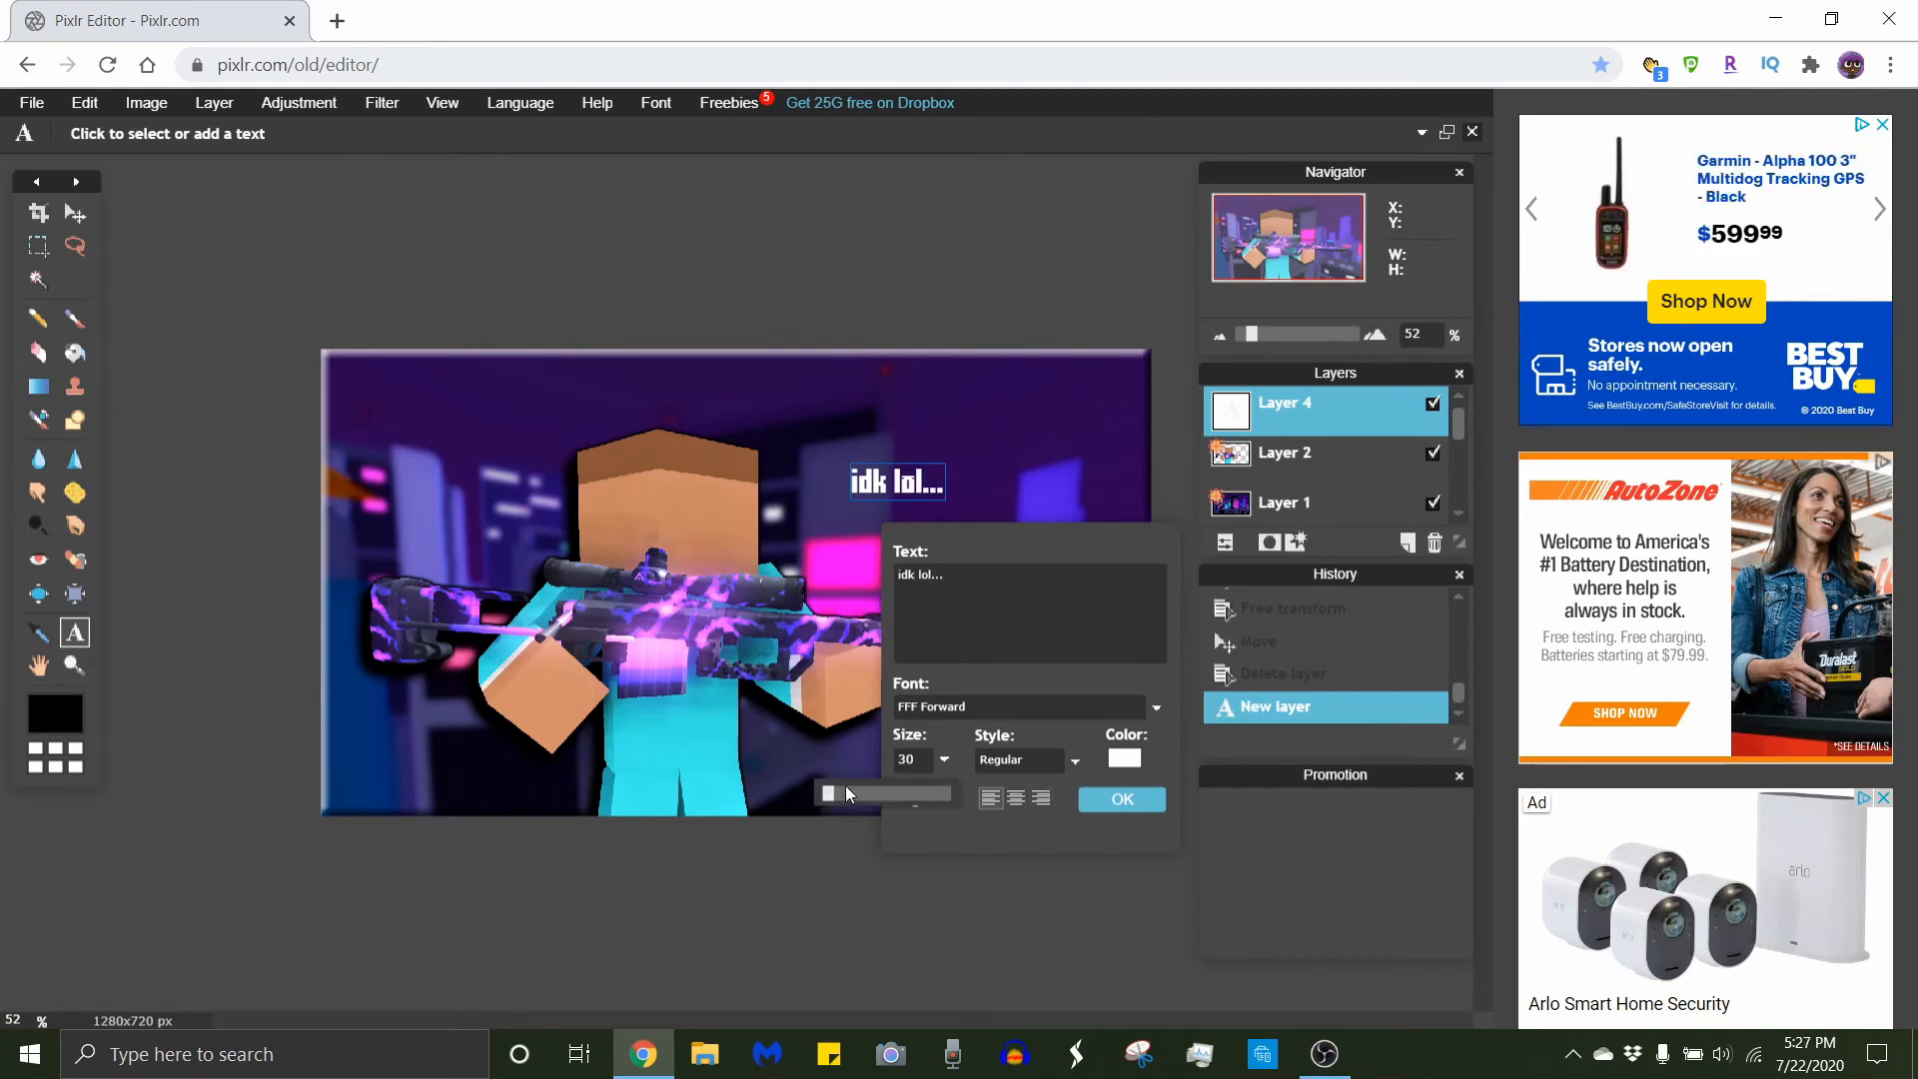
drag(830, 795, 834, 798)
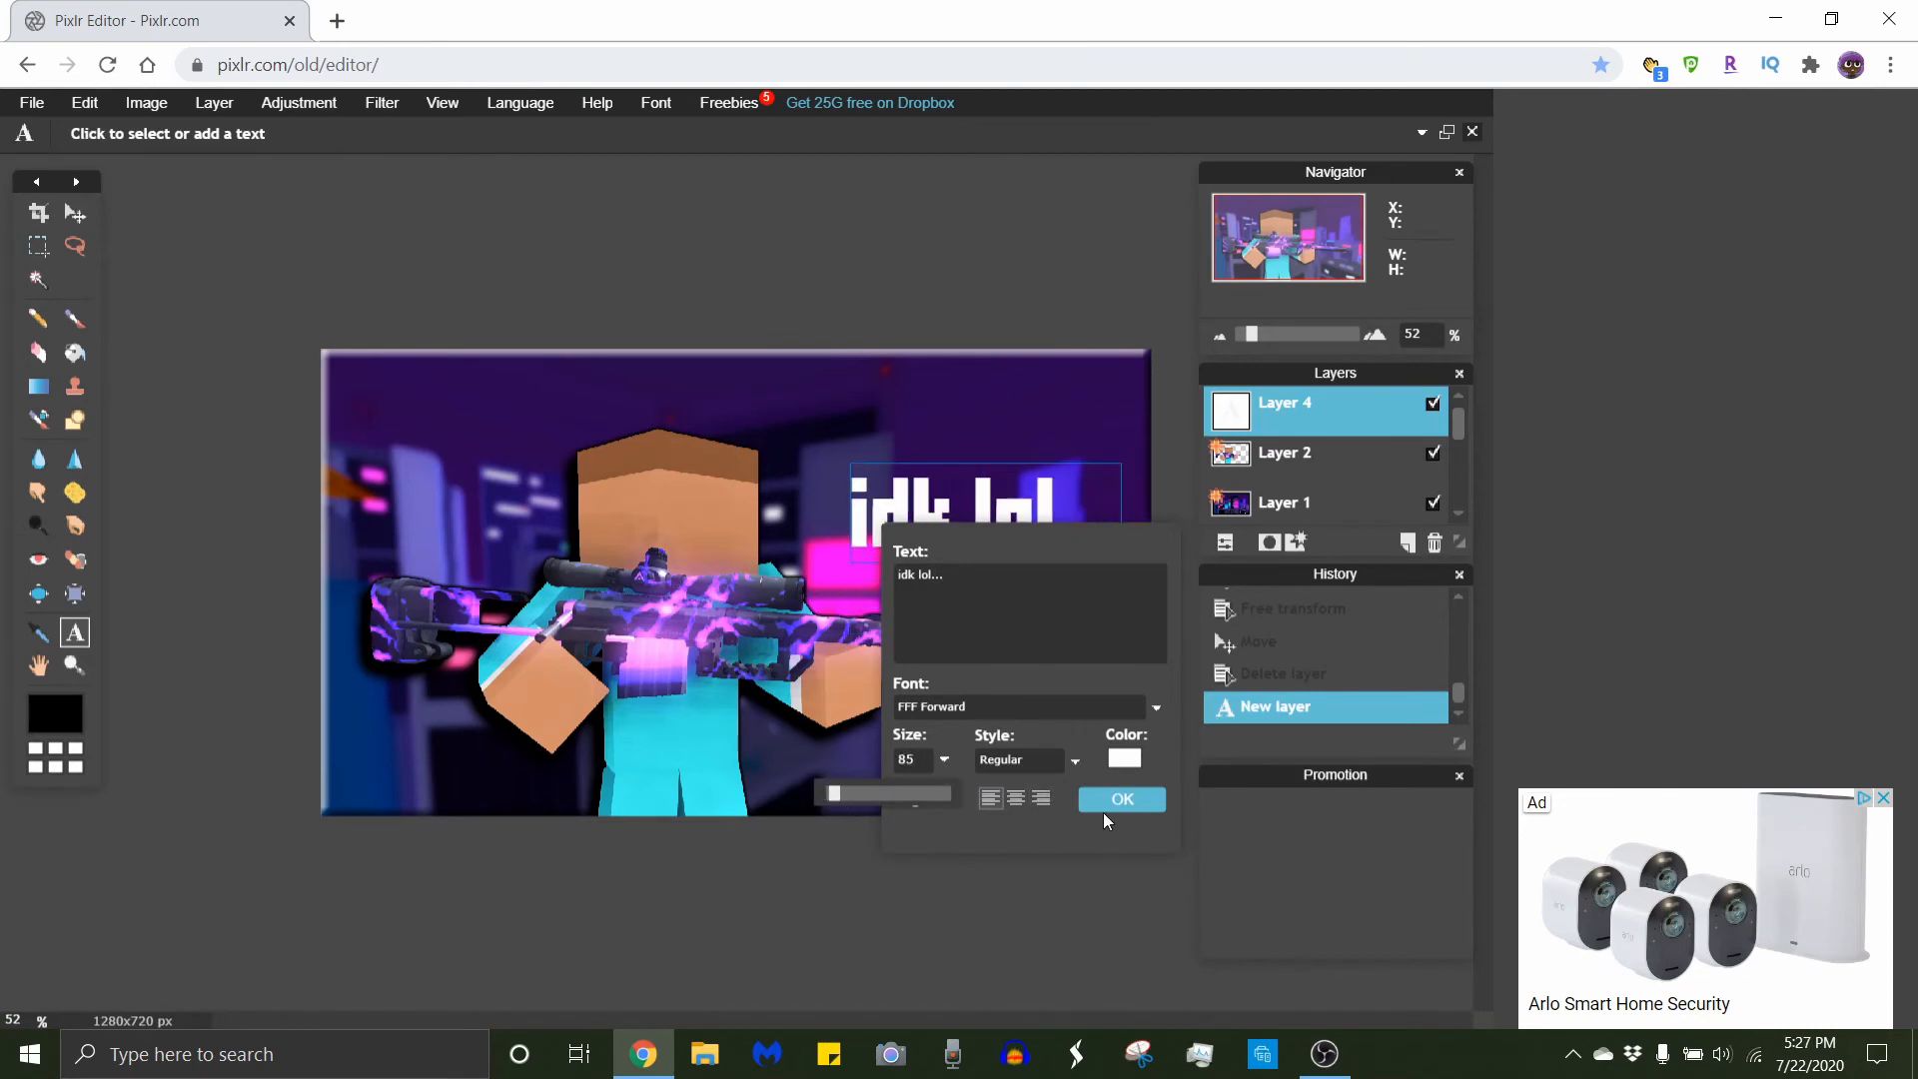
click(1105, 809)
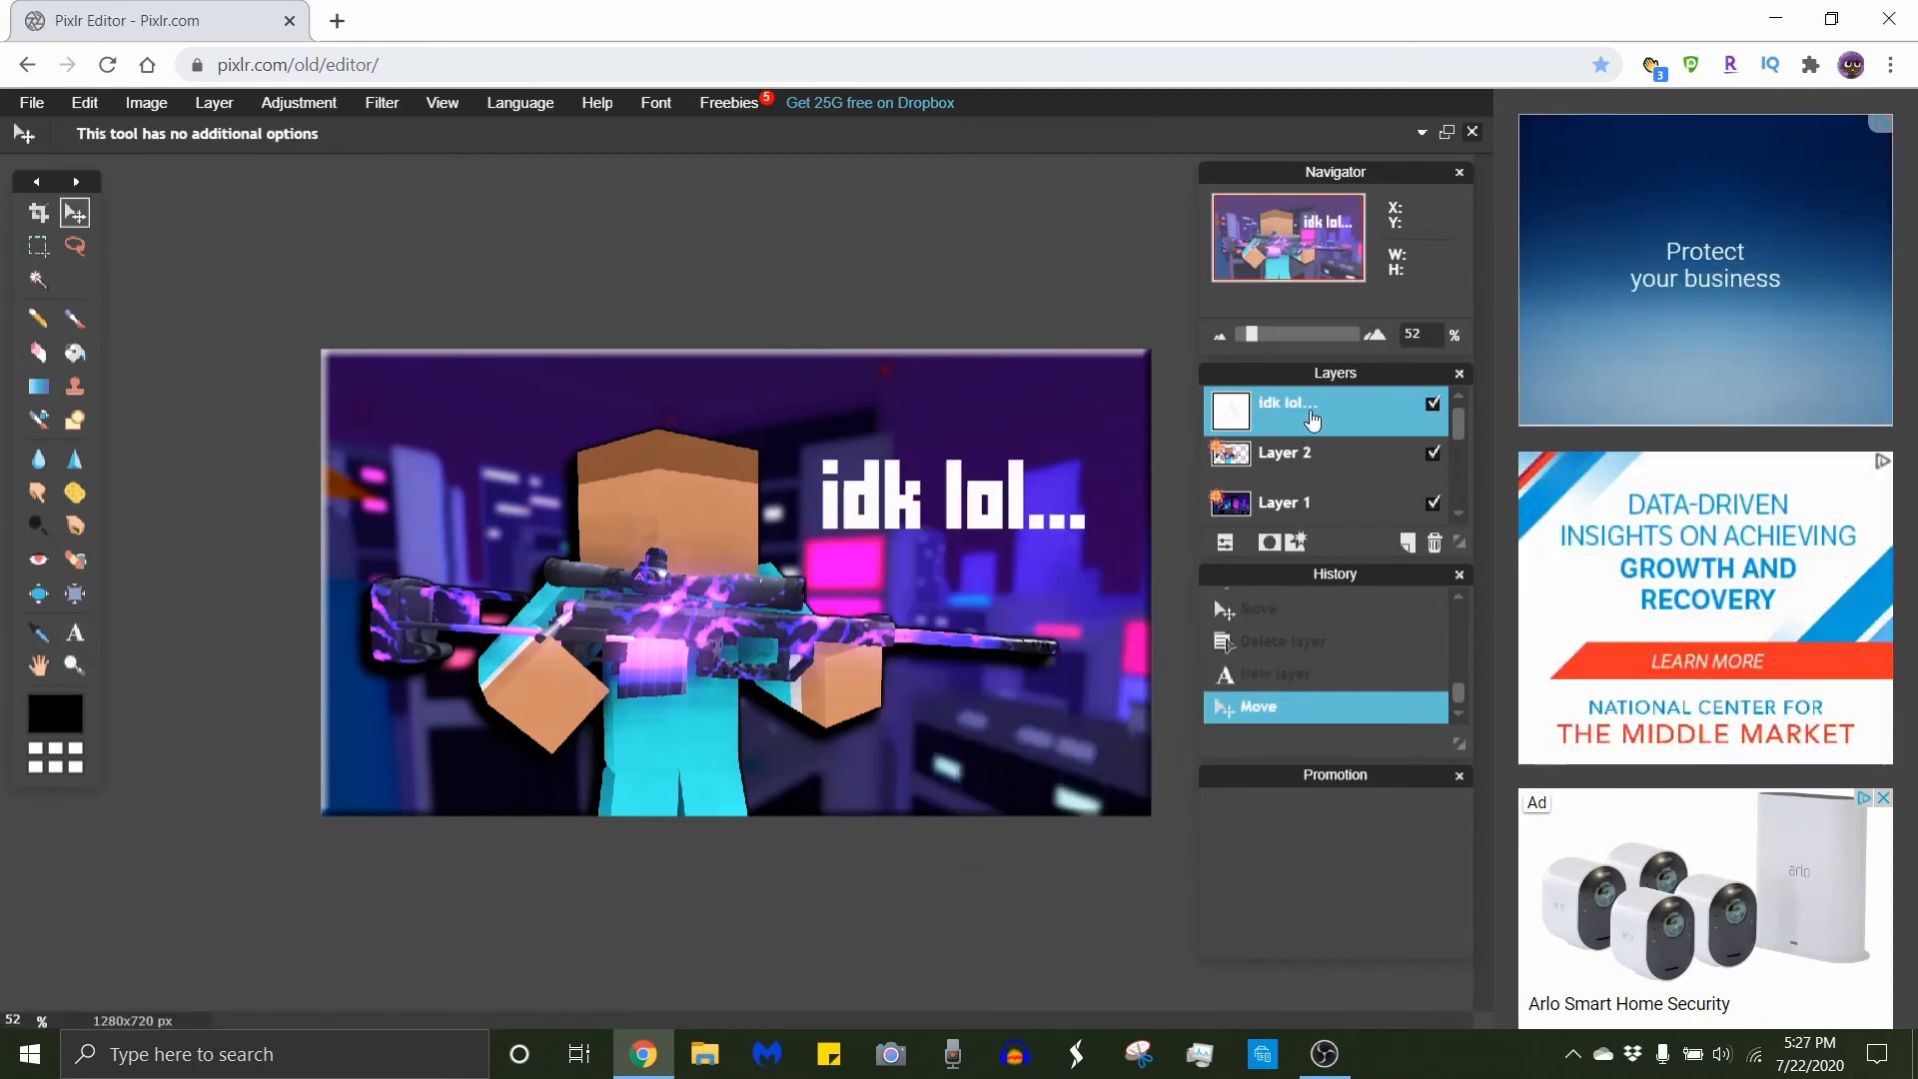
Add a black drop shadow layer style to the "idk lol..." text layer, keeping the default shadow settings.
right_click(1312, 420)
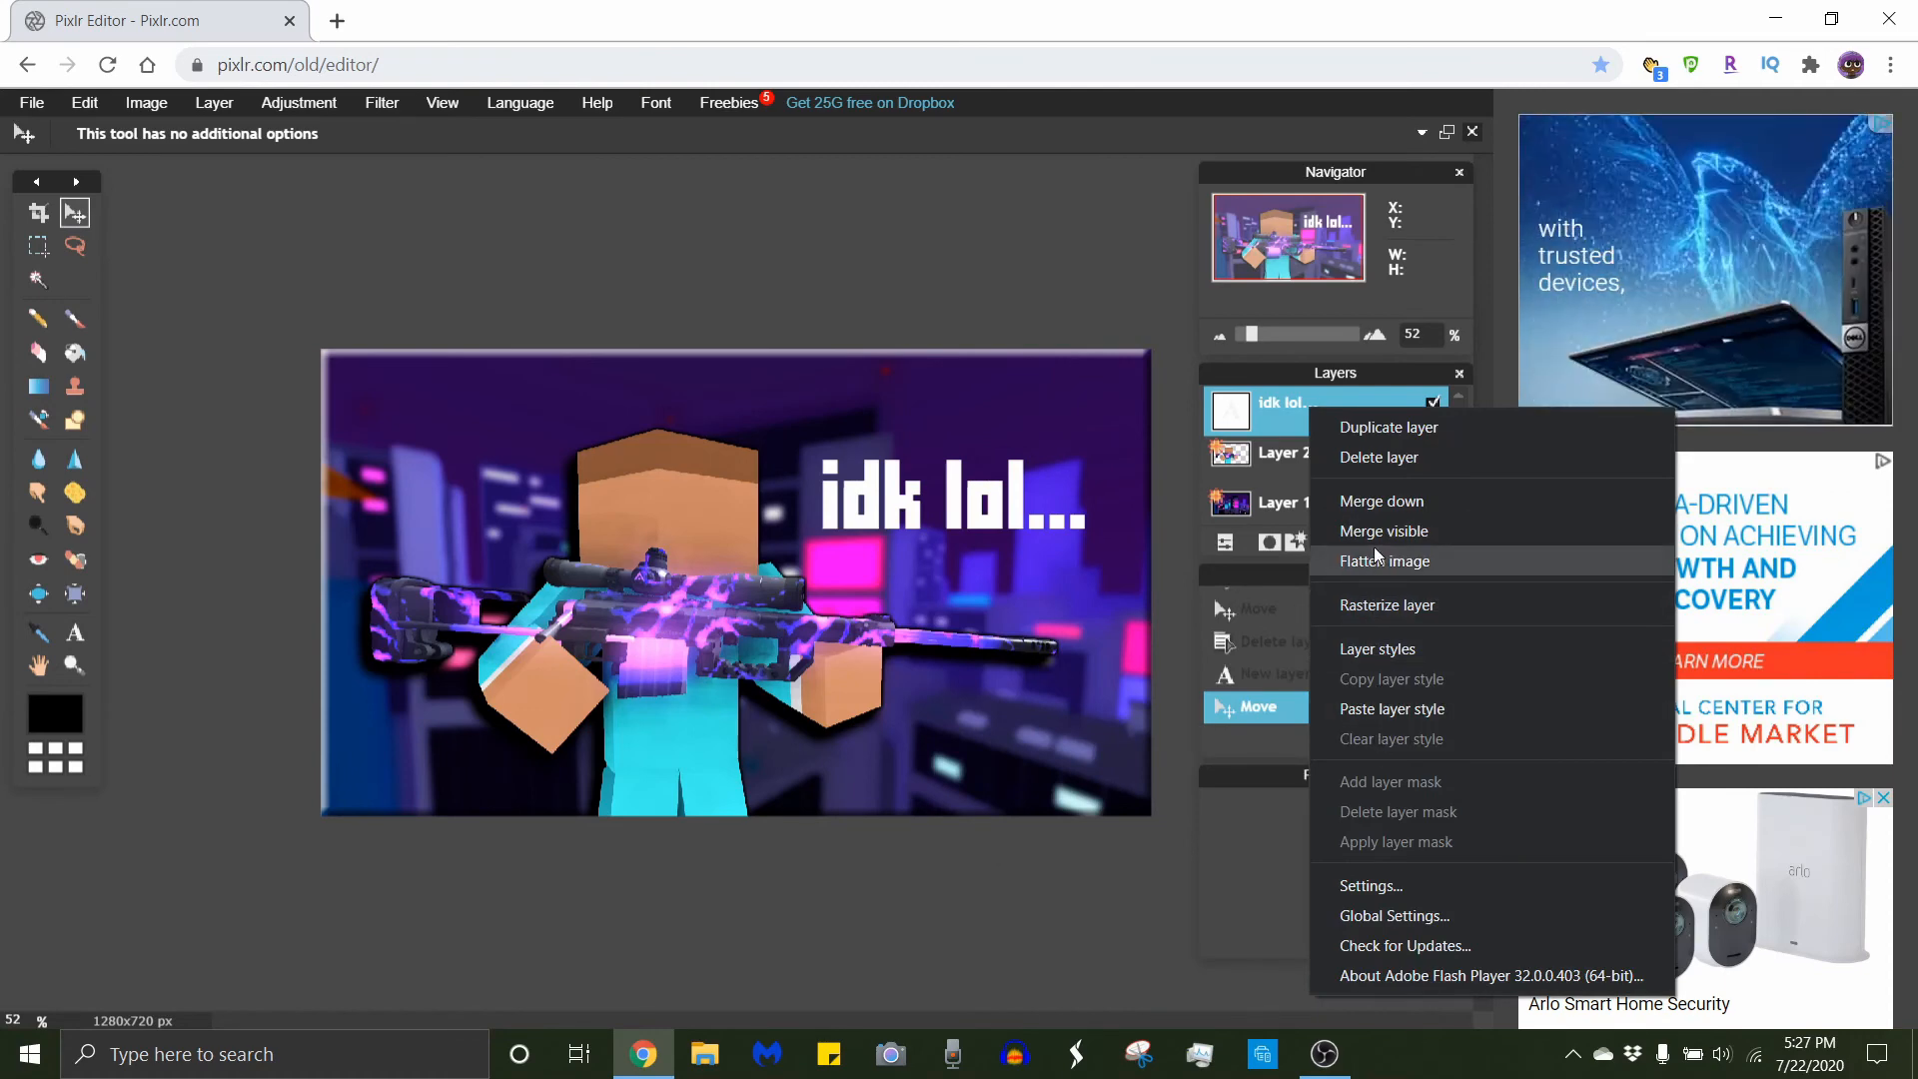
click(1397, 649)
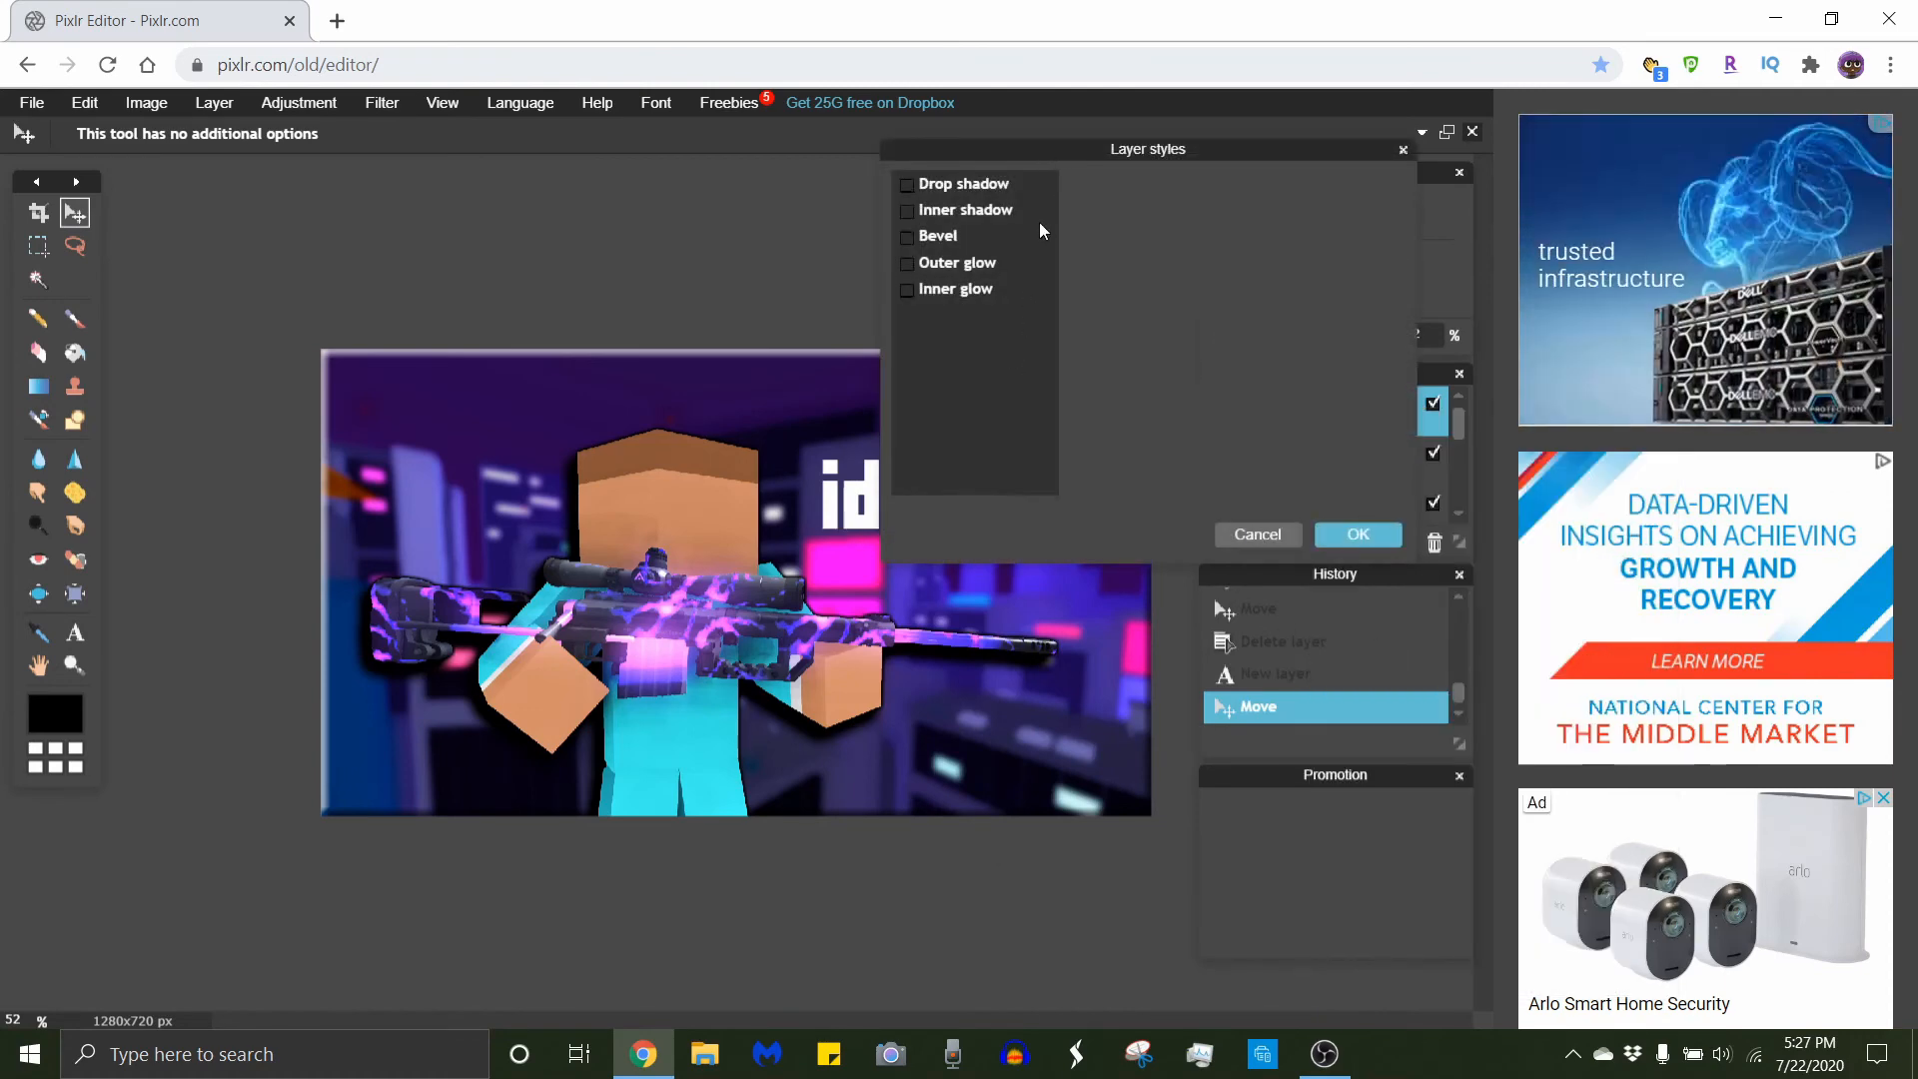
drag(1045, 158, 189, 807)
click(46, 833)
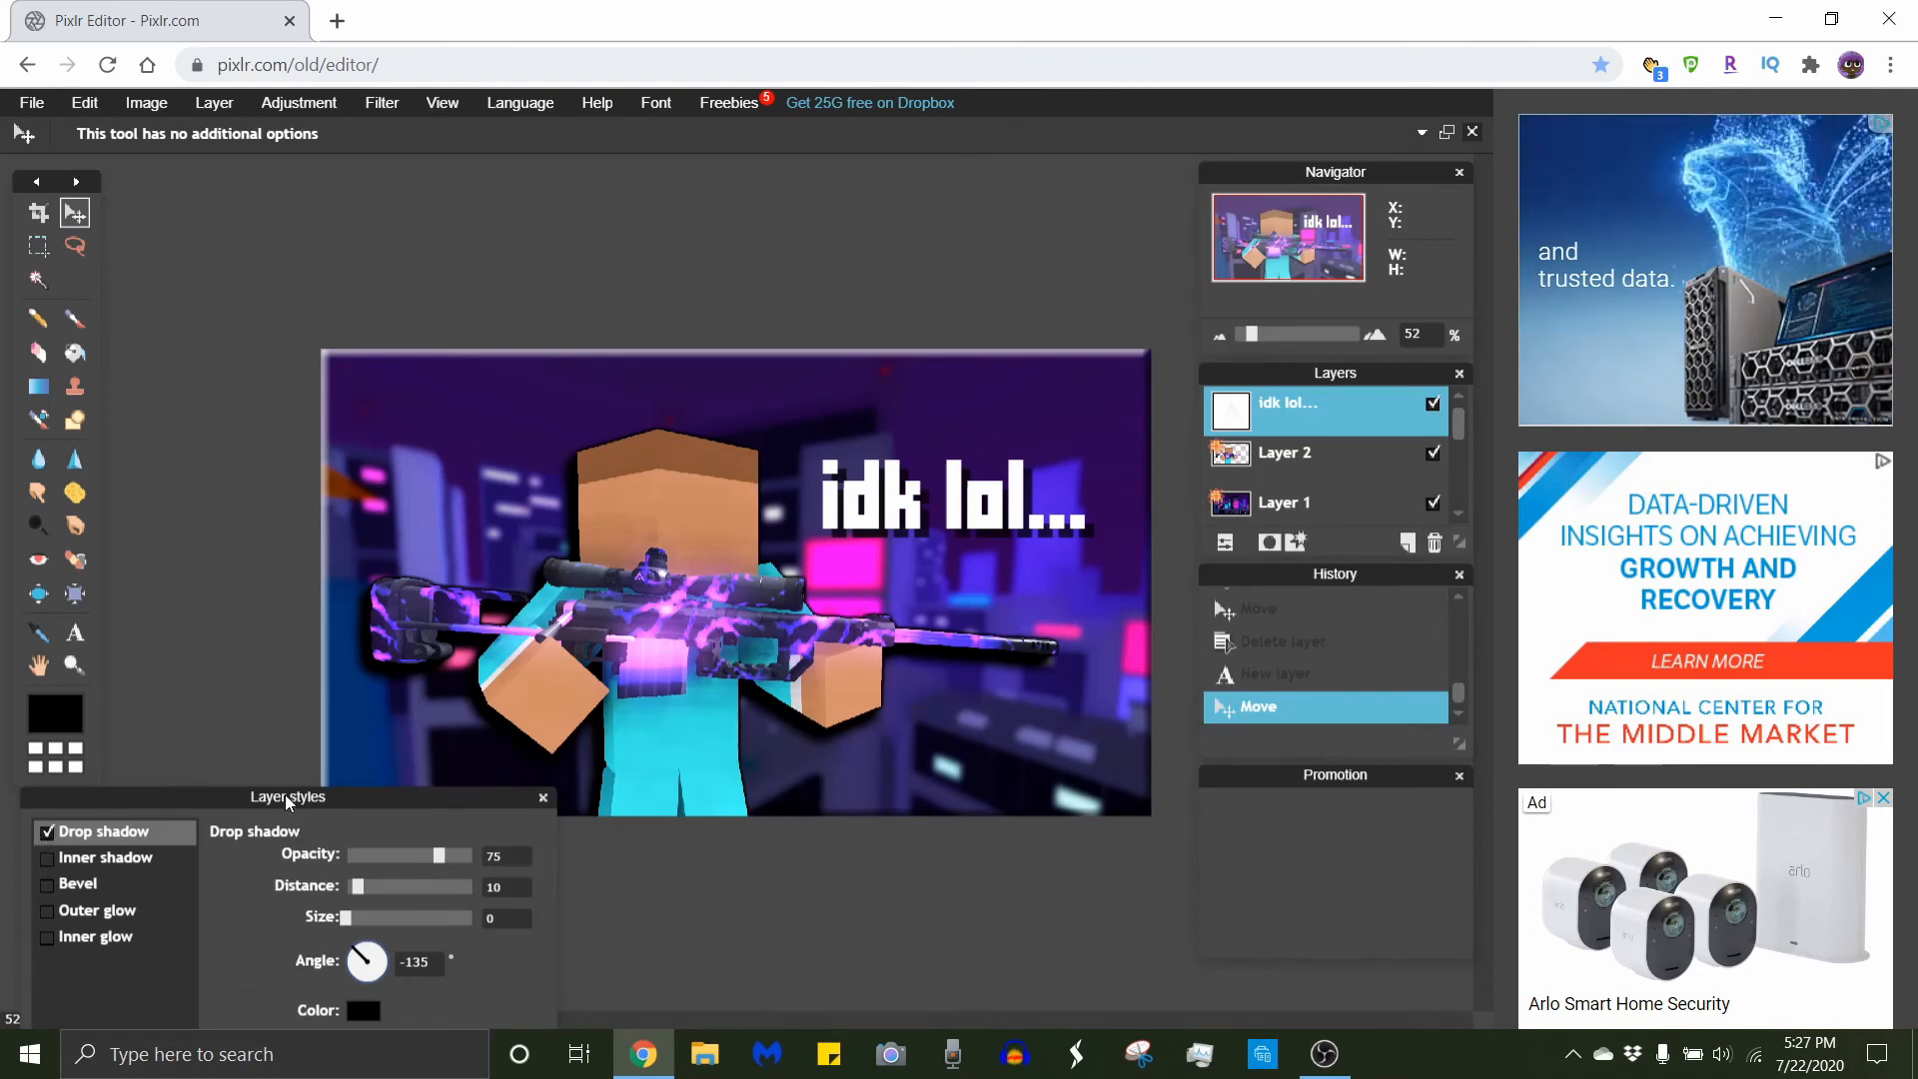
drag(288, 801, 312, 628)
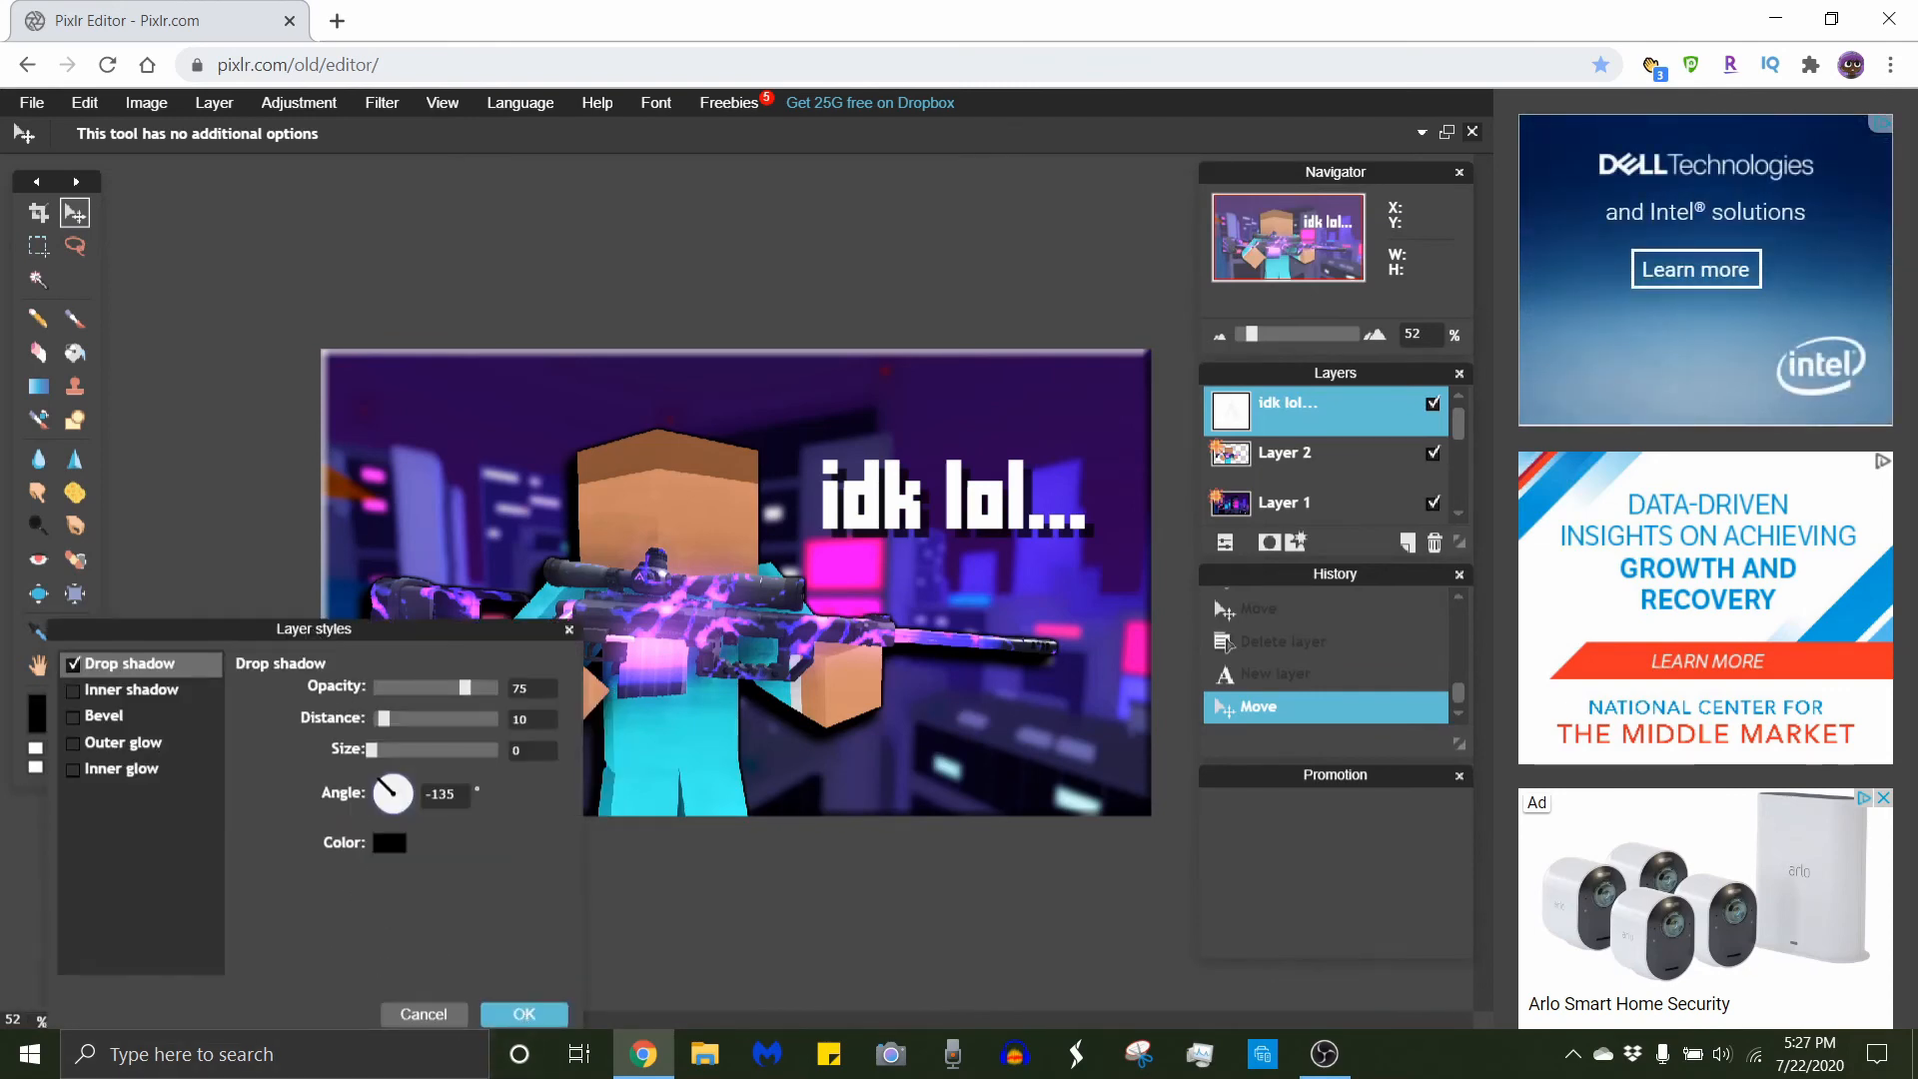
click(522, 1011)
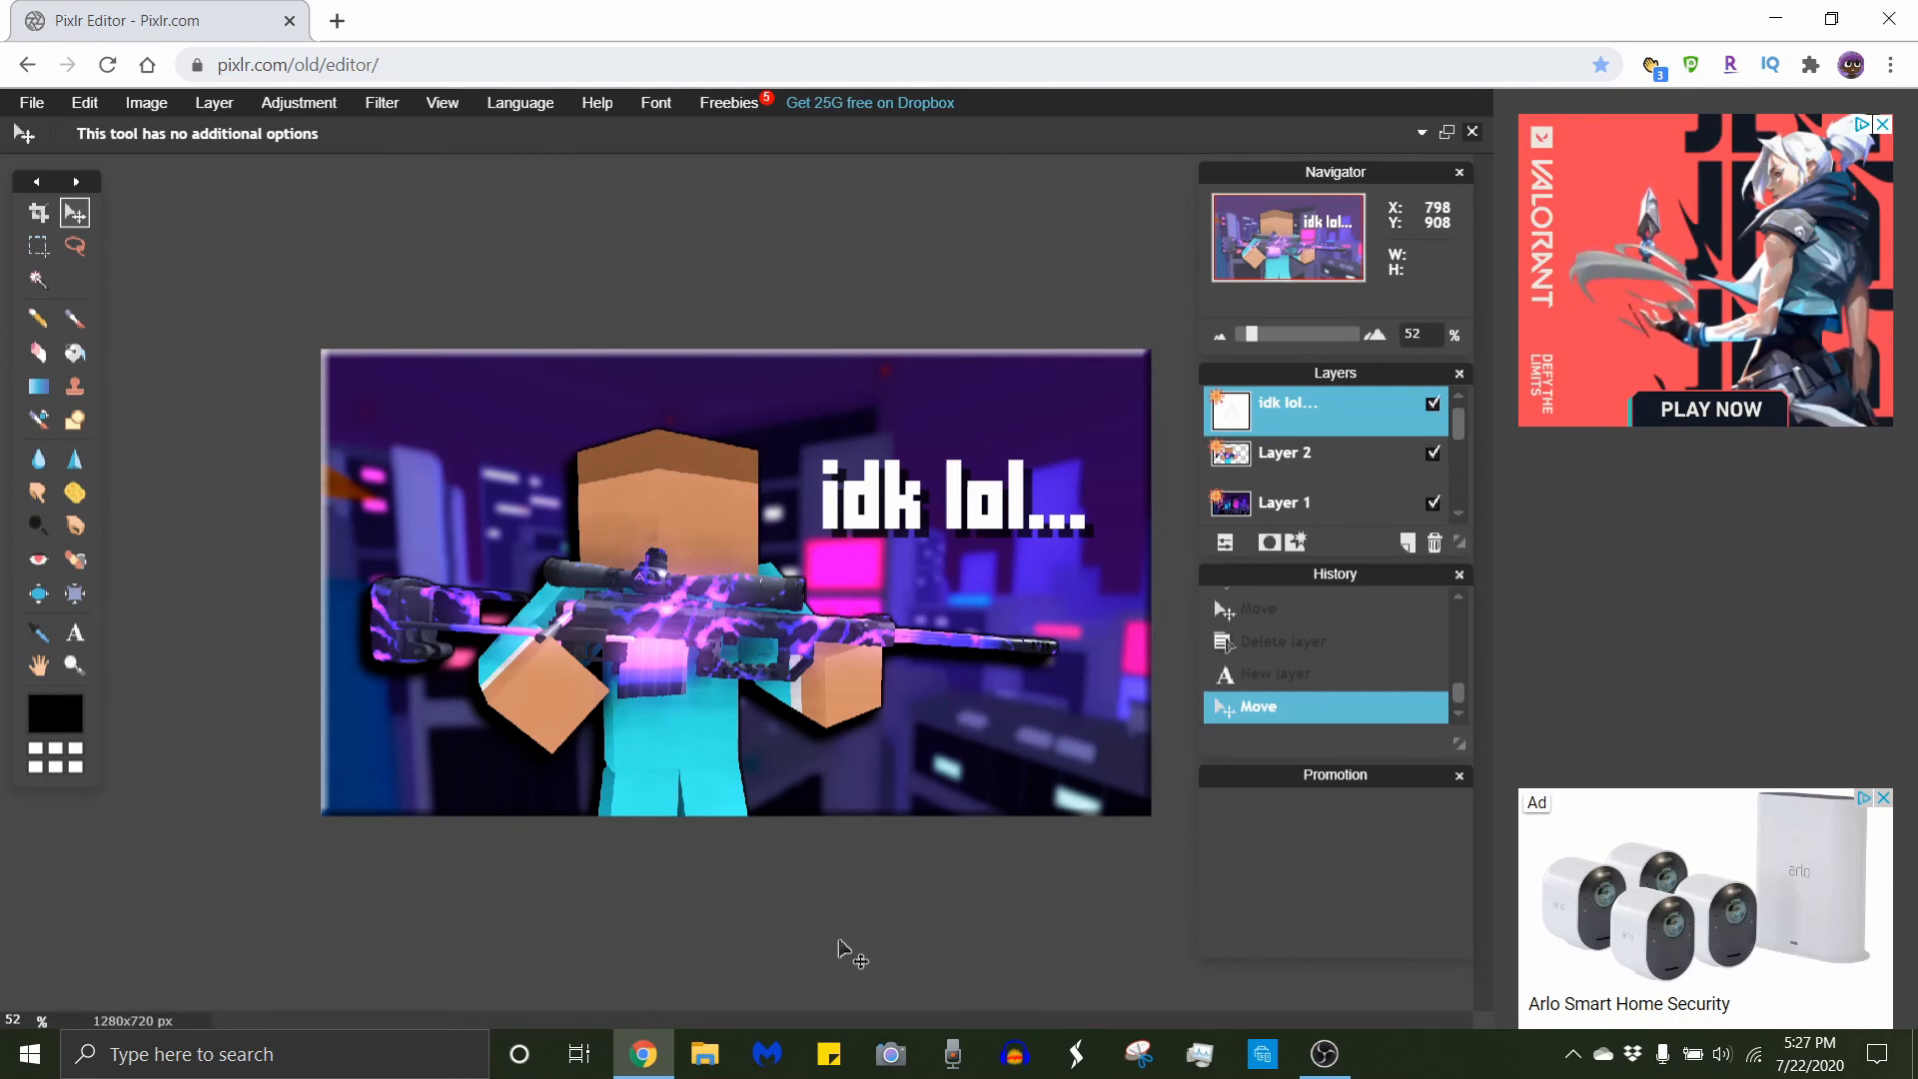
Export the image to the computer as a JPEG named "test thumbnail" with quality 100.
click(30, 102)
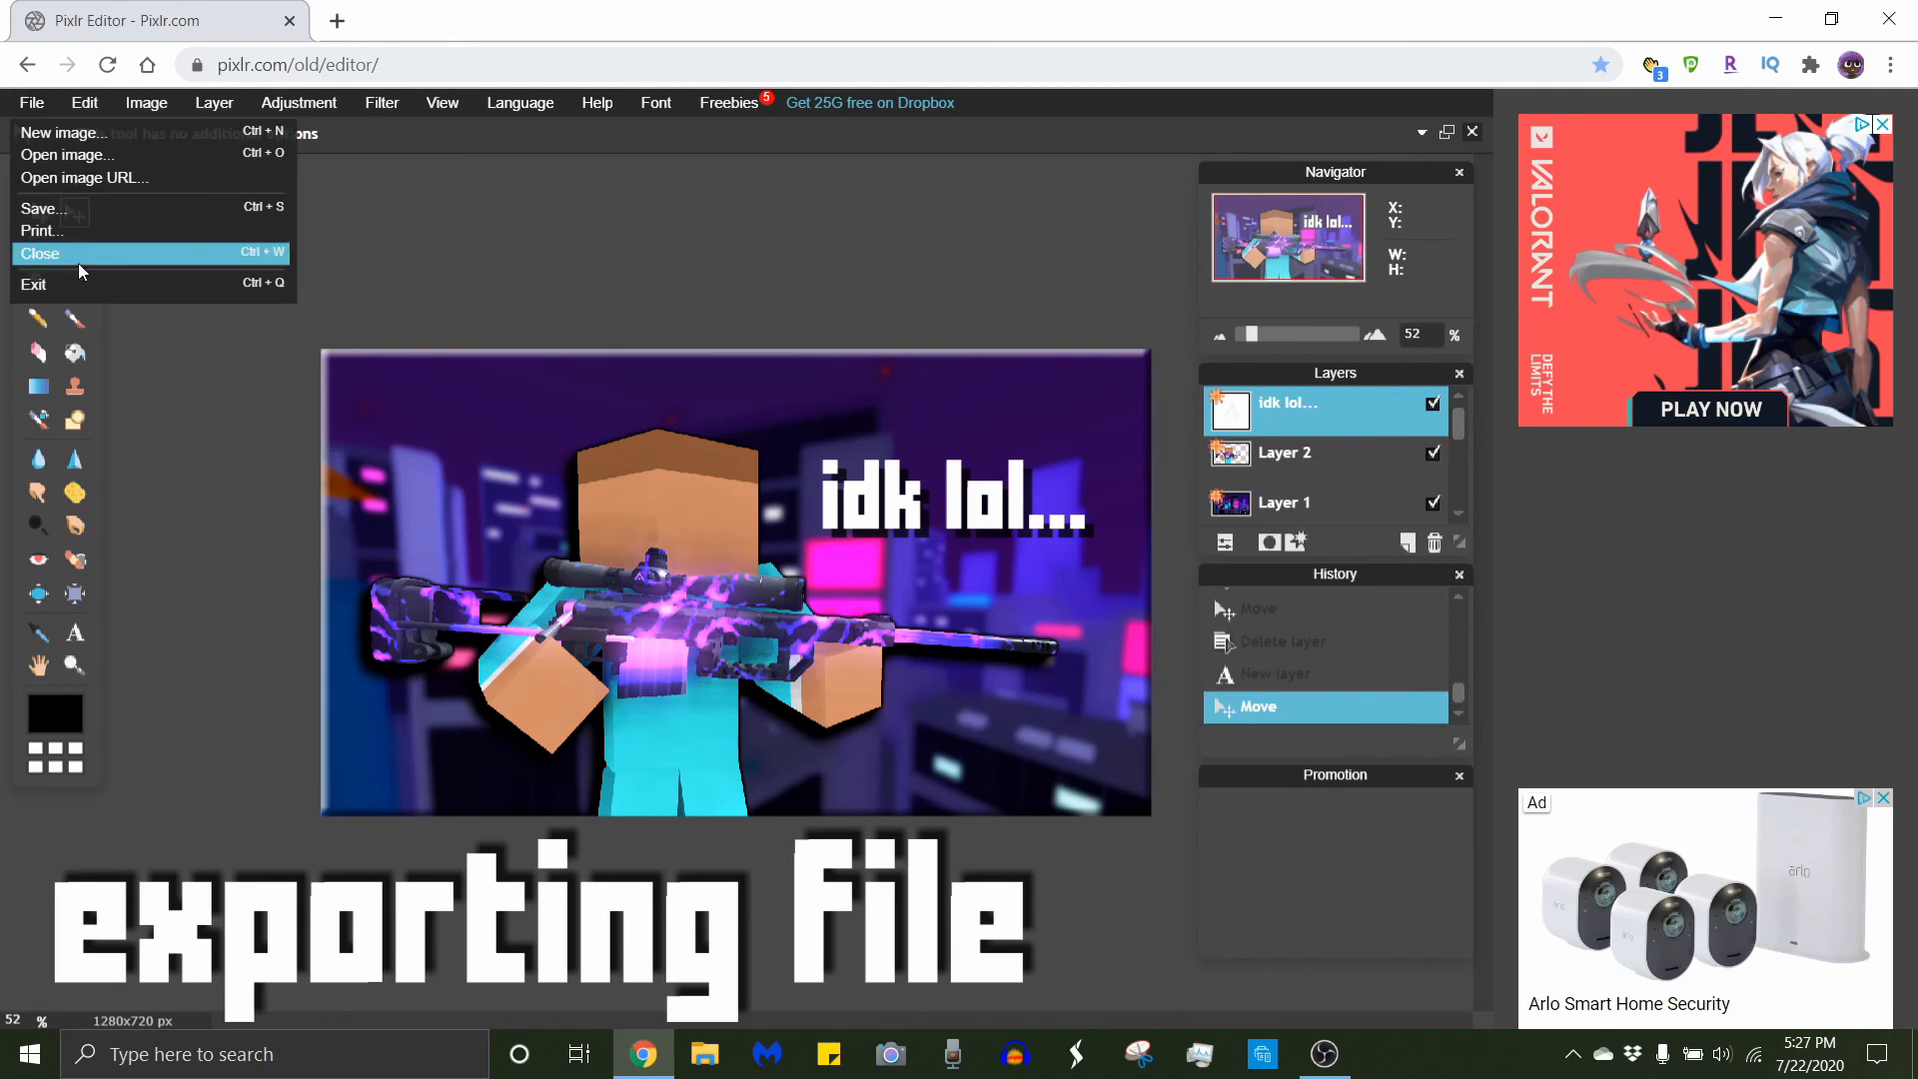
click(76, 210)
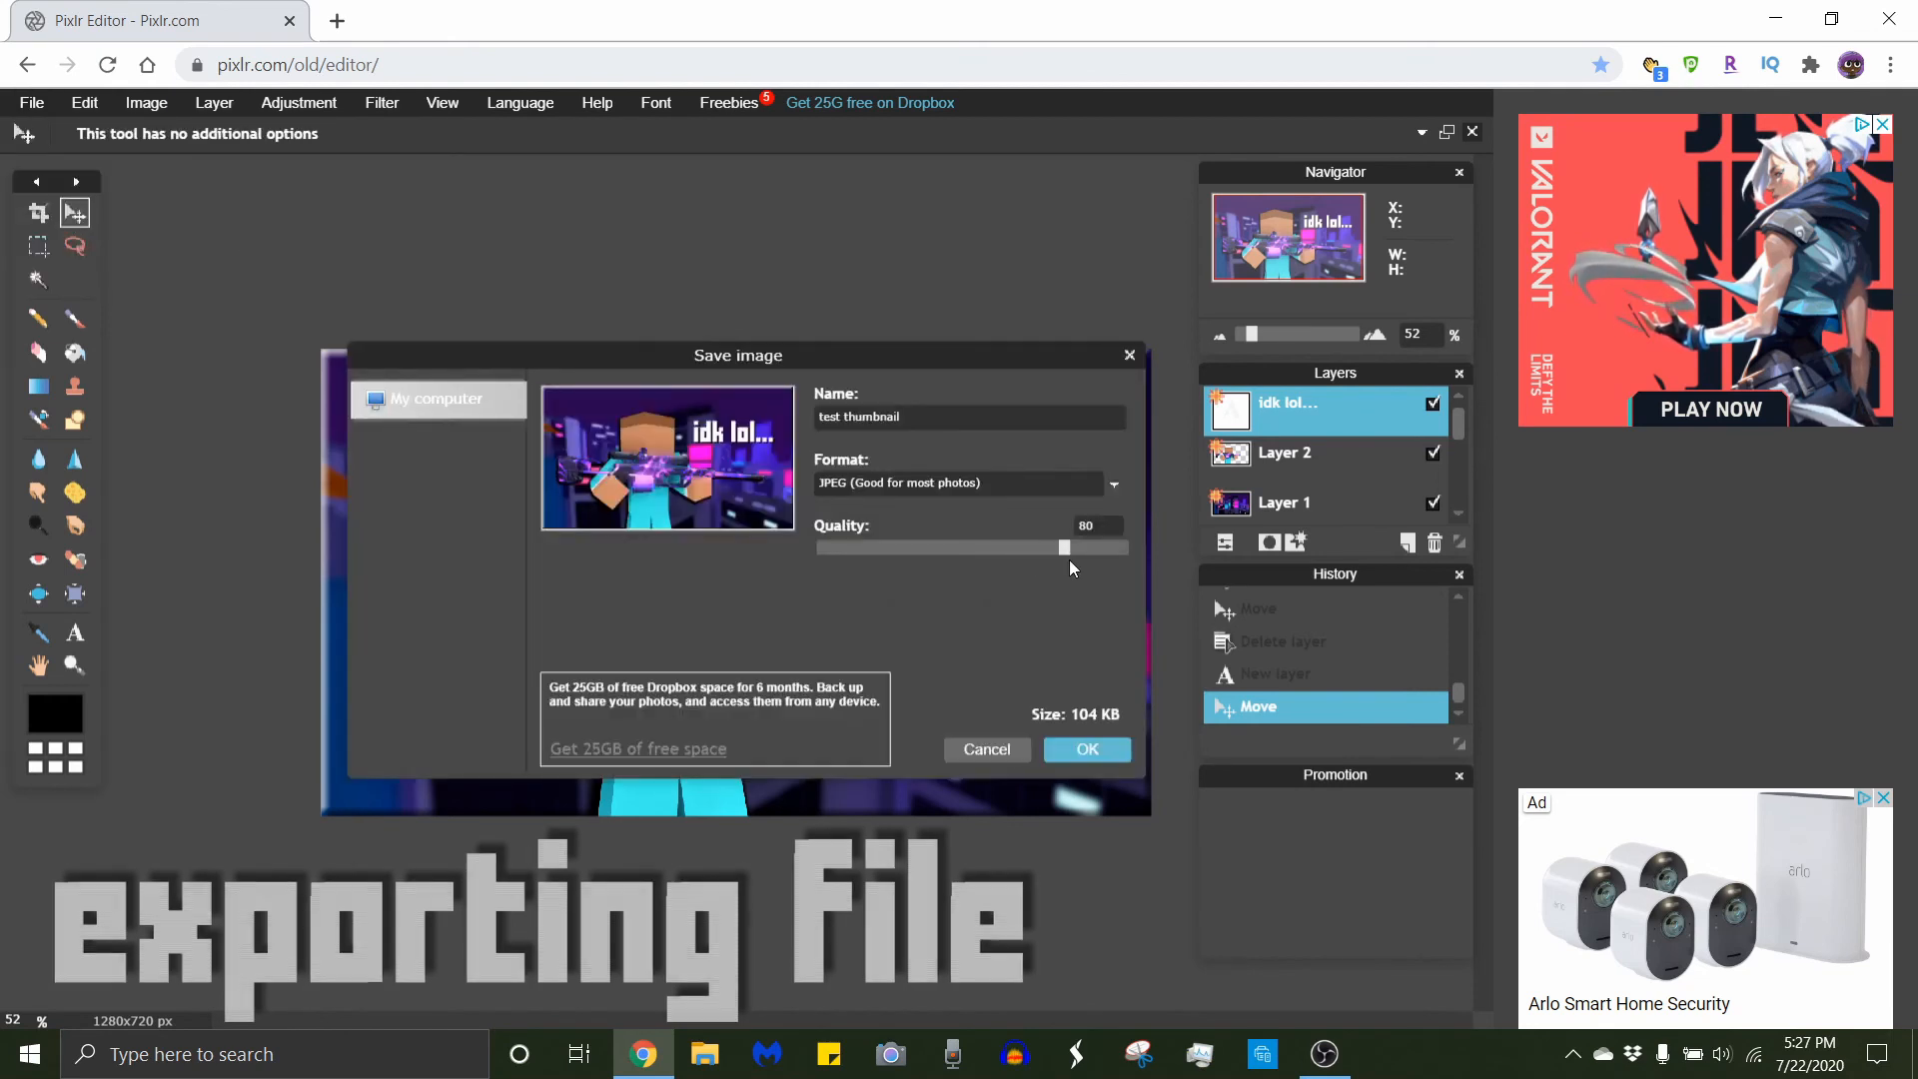
drag(1066, 556, 1304, 552)
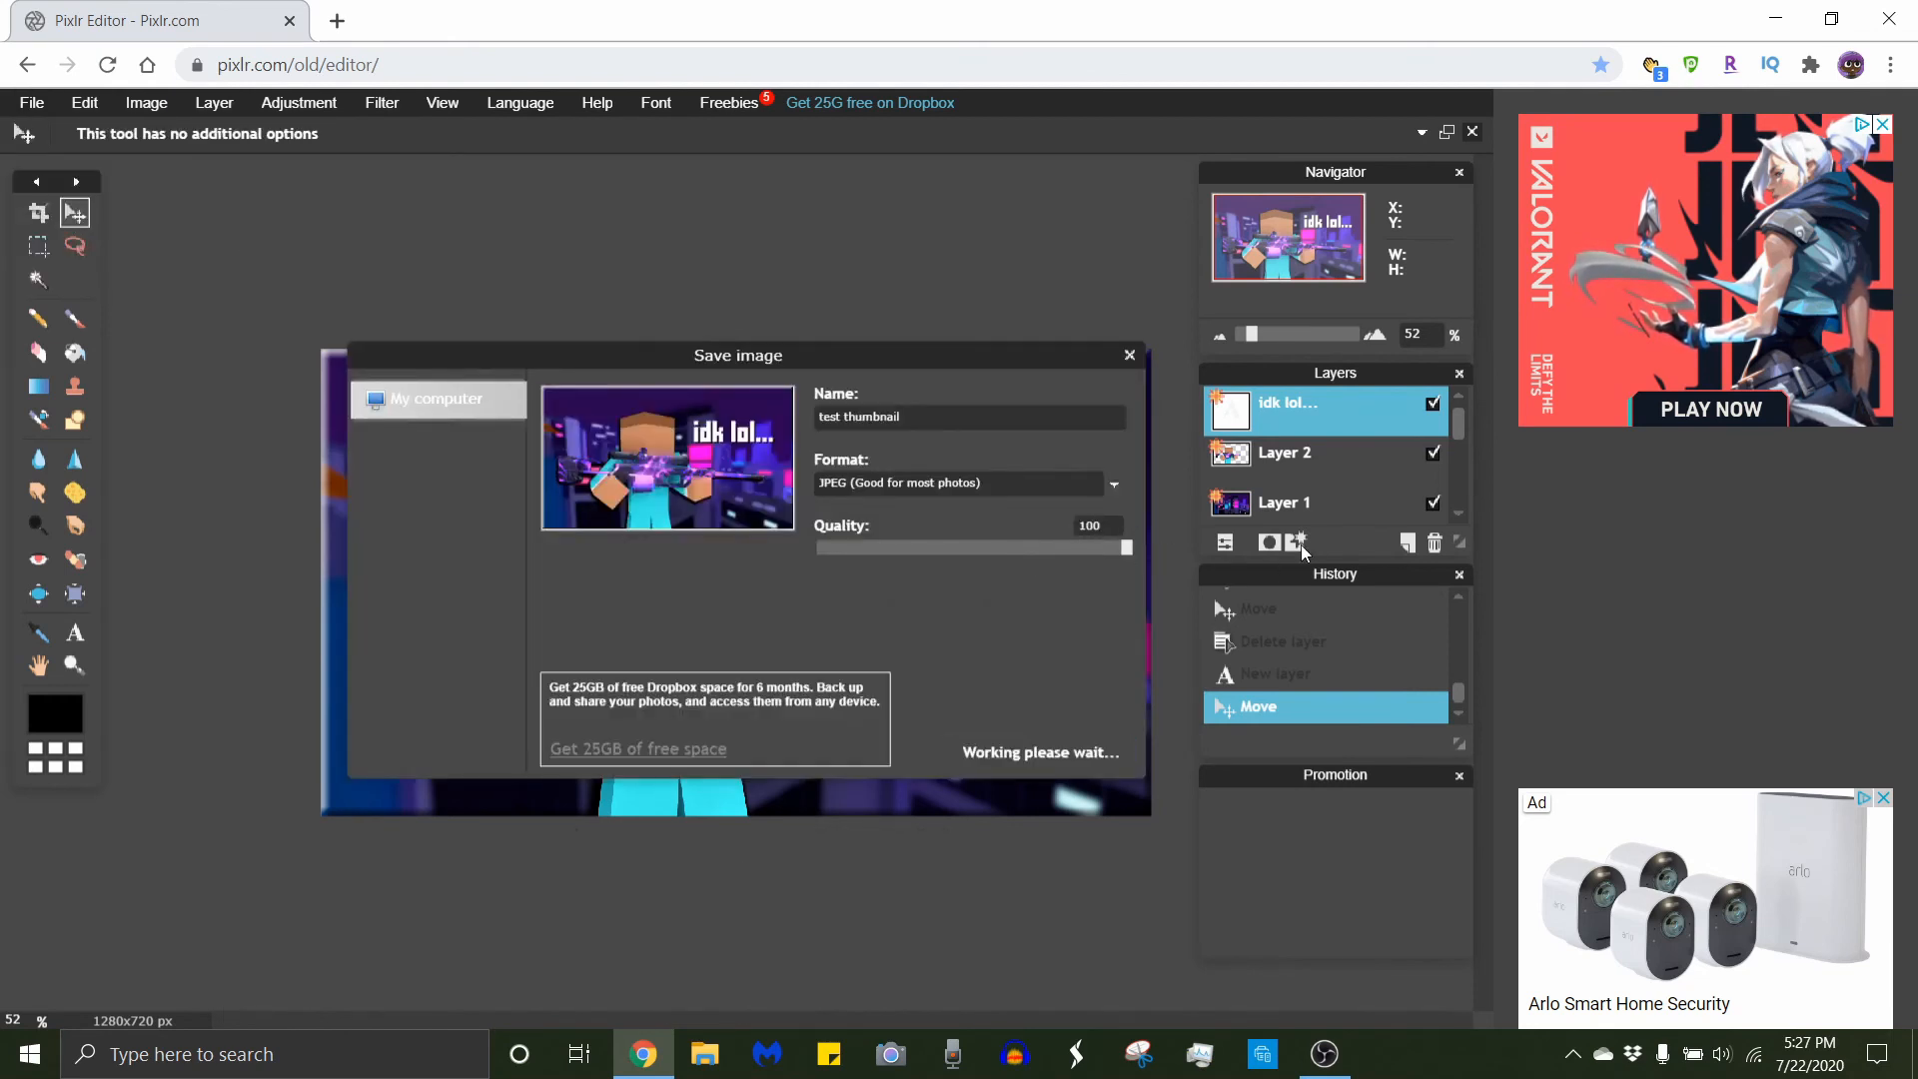
click(1091, 752)
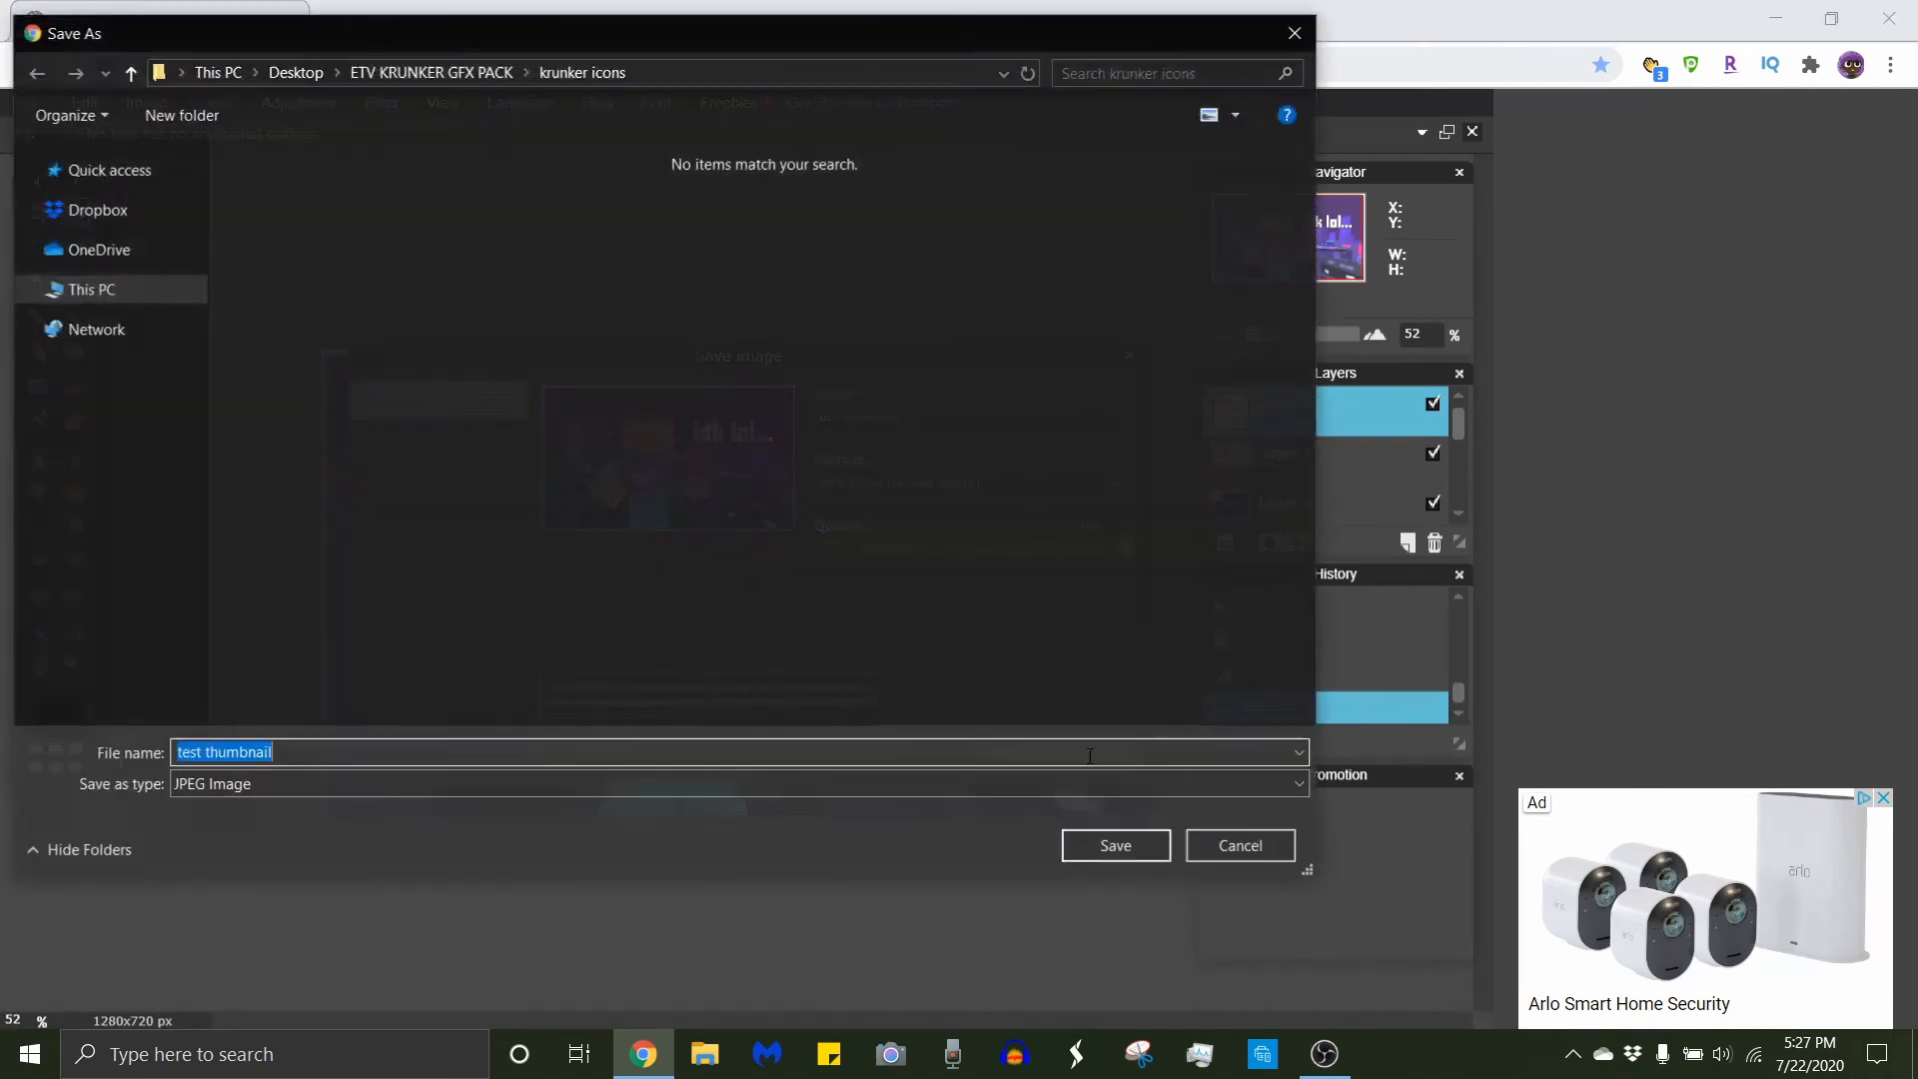
Save the "test thumbnail" JPEG in the thumbnail folder of ETV KRUNKER GFX PACK.
click(430, 72)
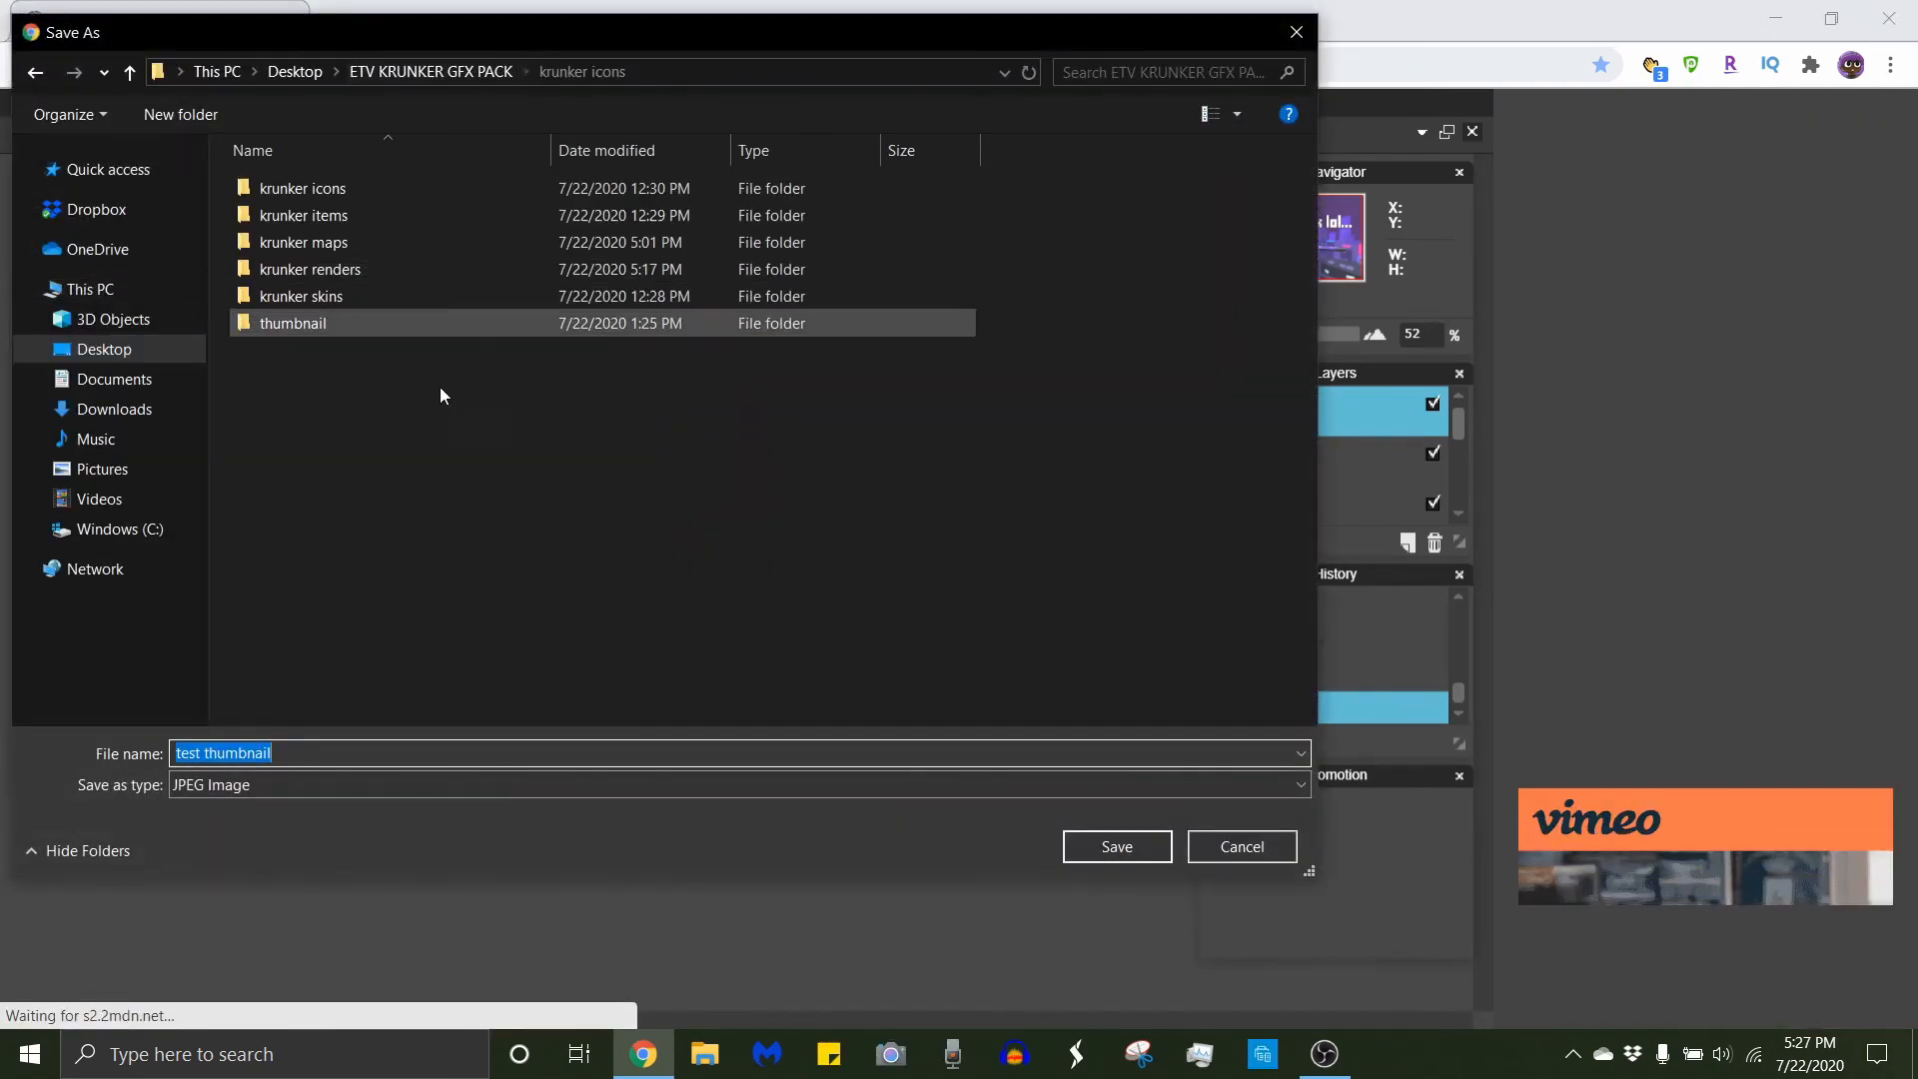
double_click(330, 325)
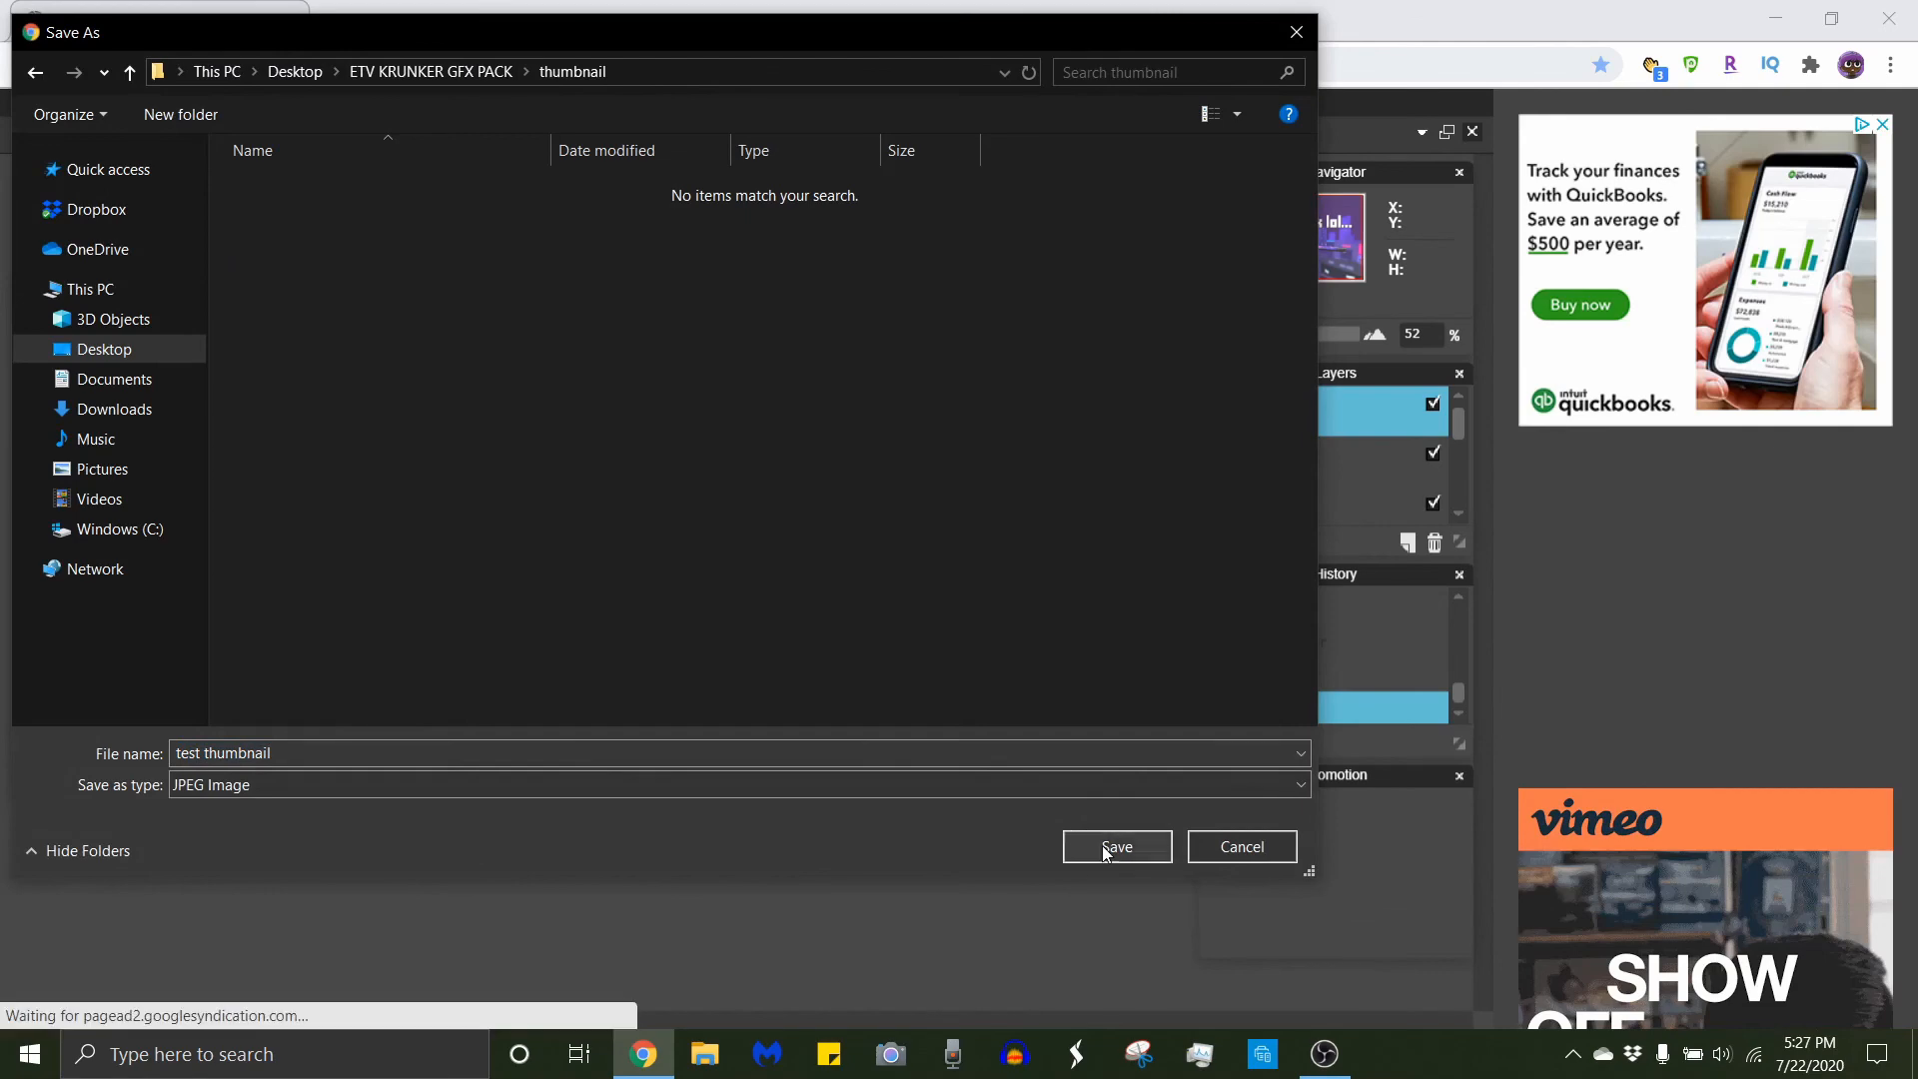
click(1116, 846)
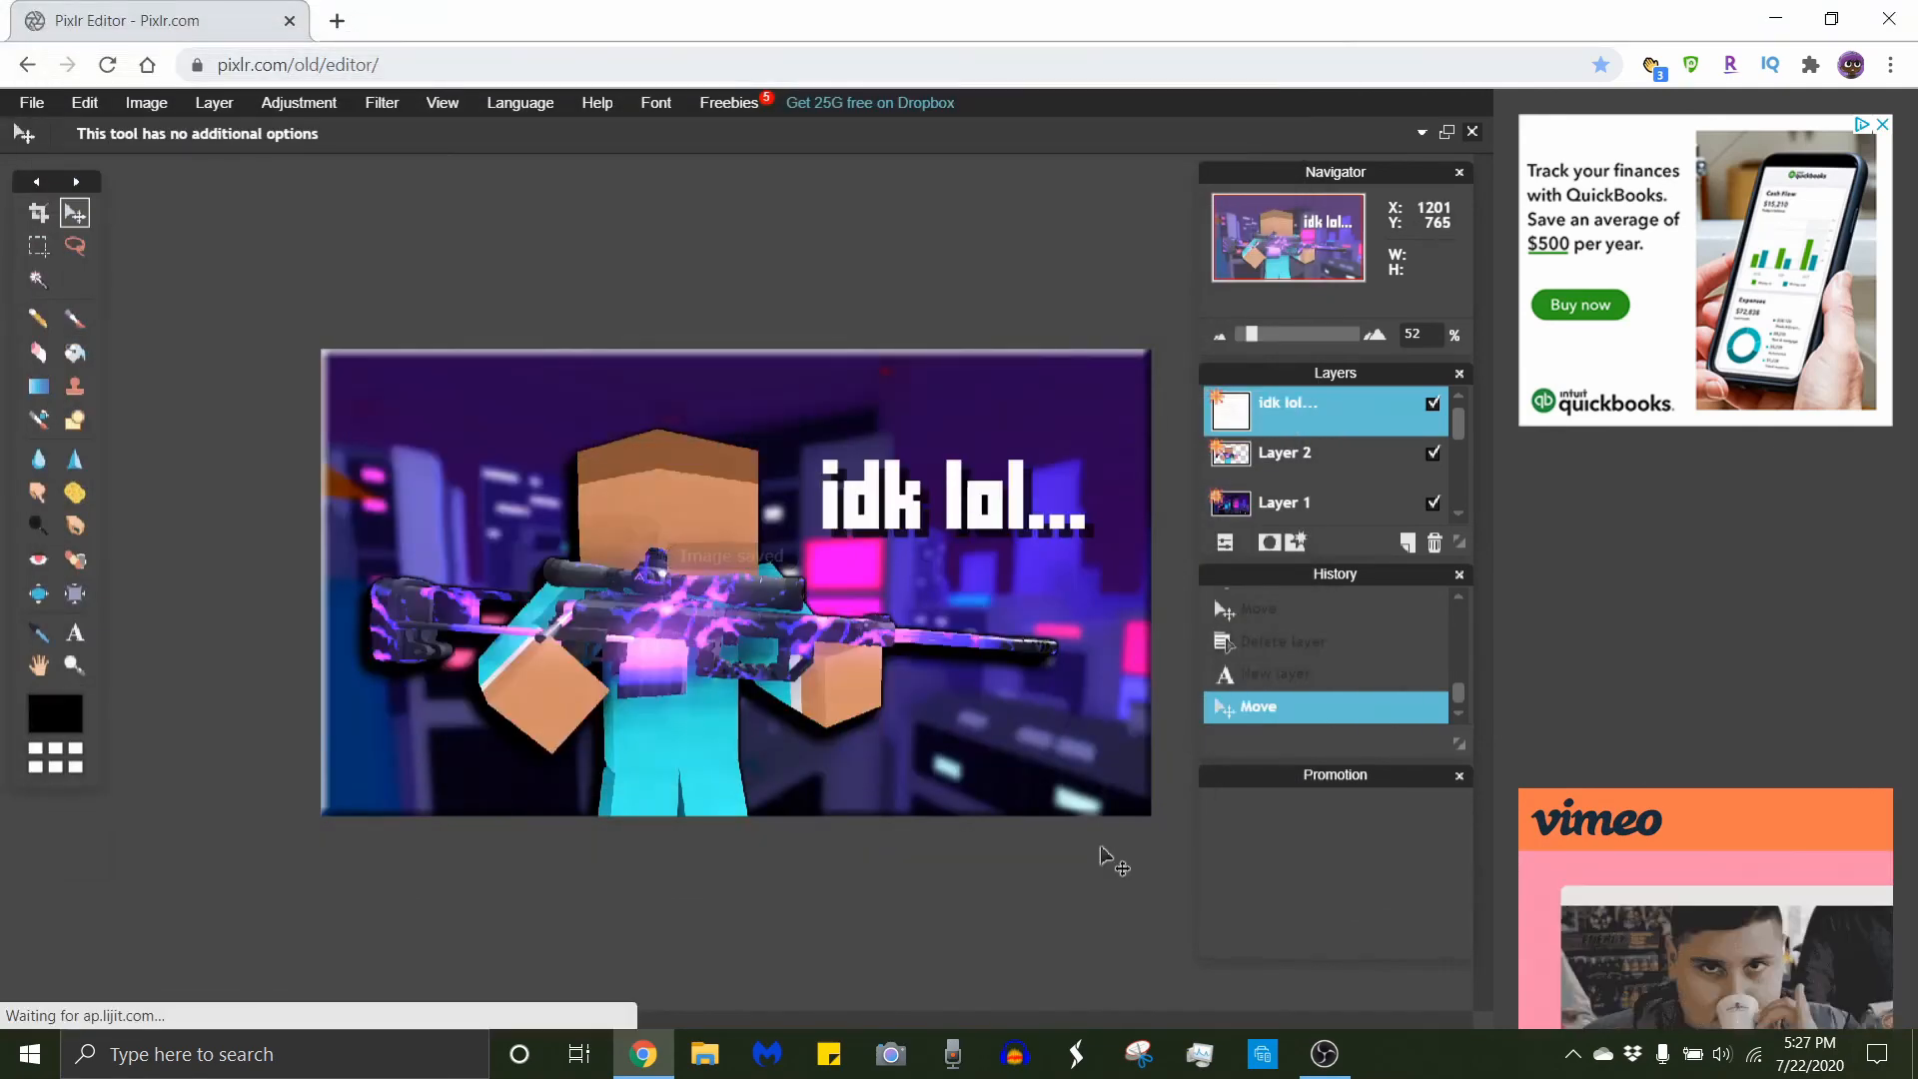